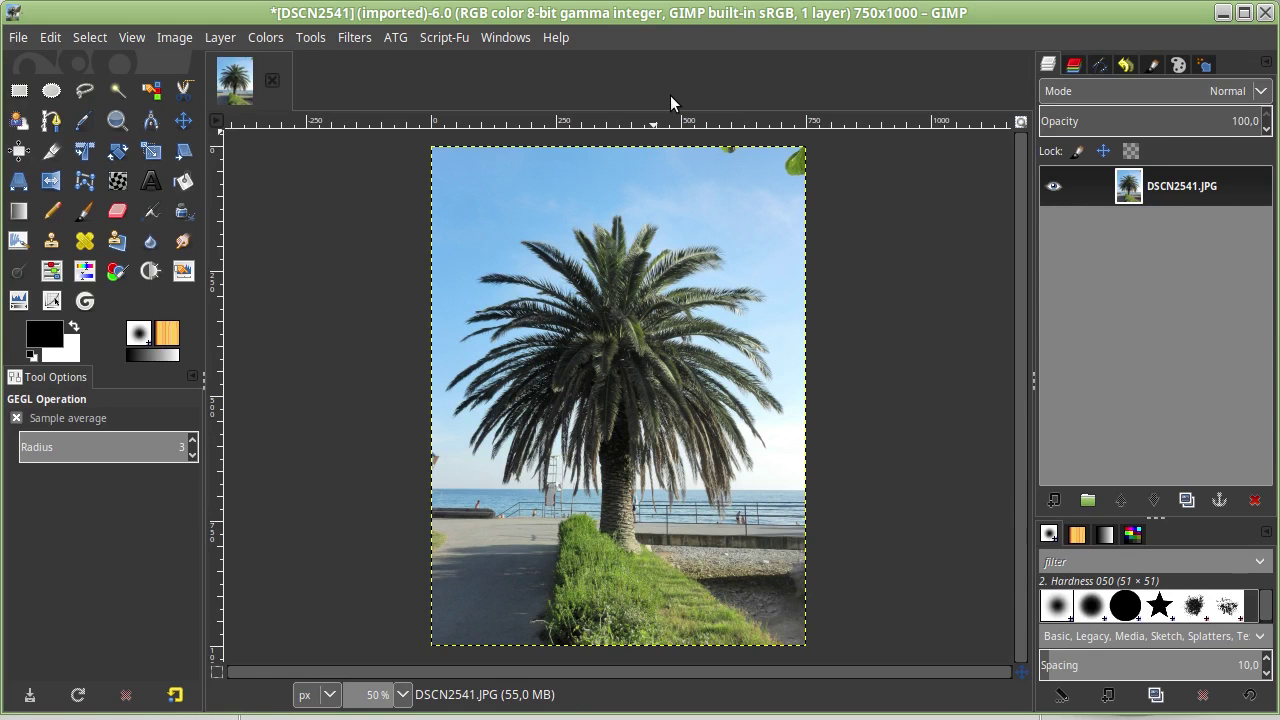
View GIMP's version information from the Help menu, then close it
click(556, 40)
click(550, 137)
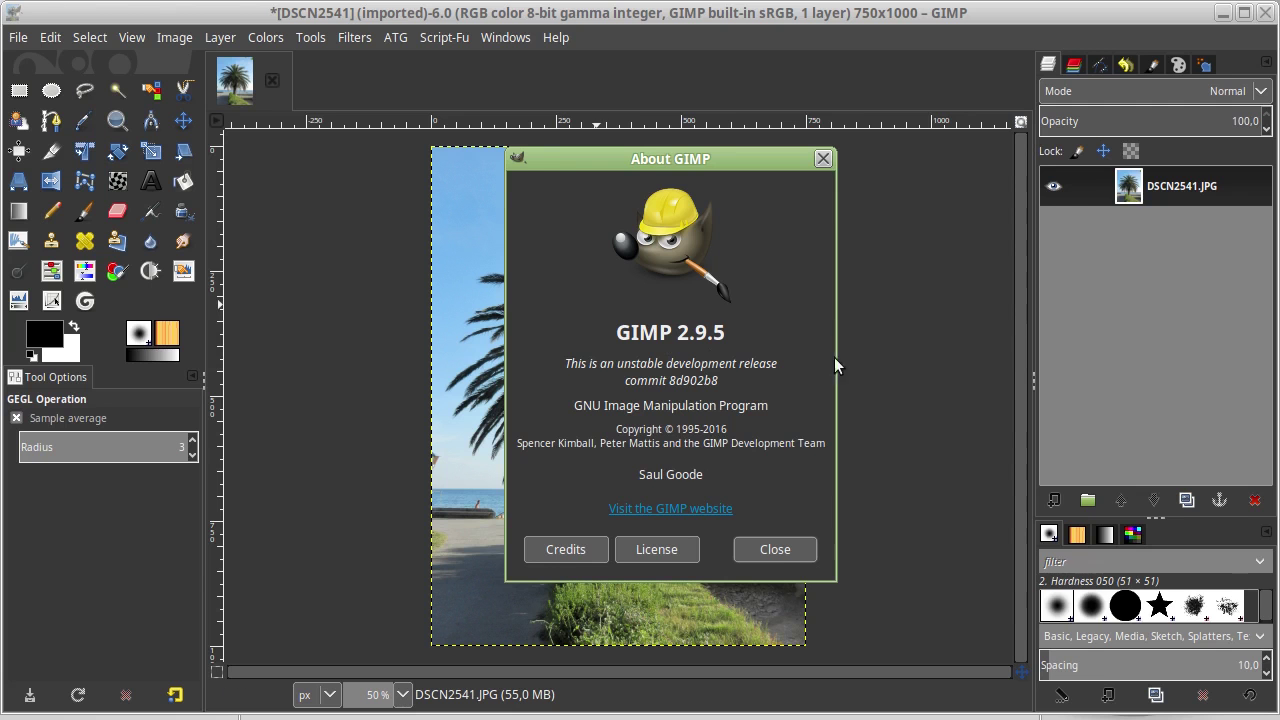
click(785, 551)
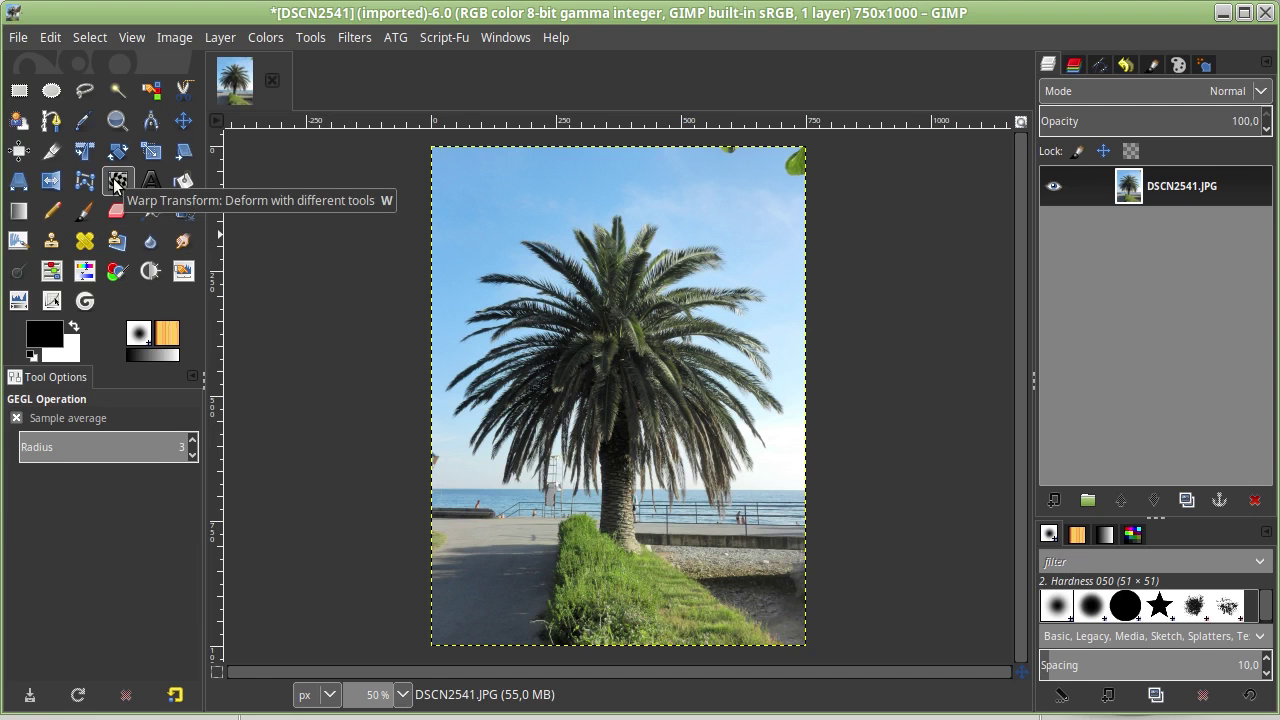
Select the Warp Transform tool and browse the Filters menu without applying anything
click(116, 184)
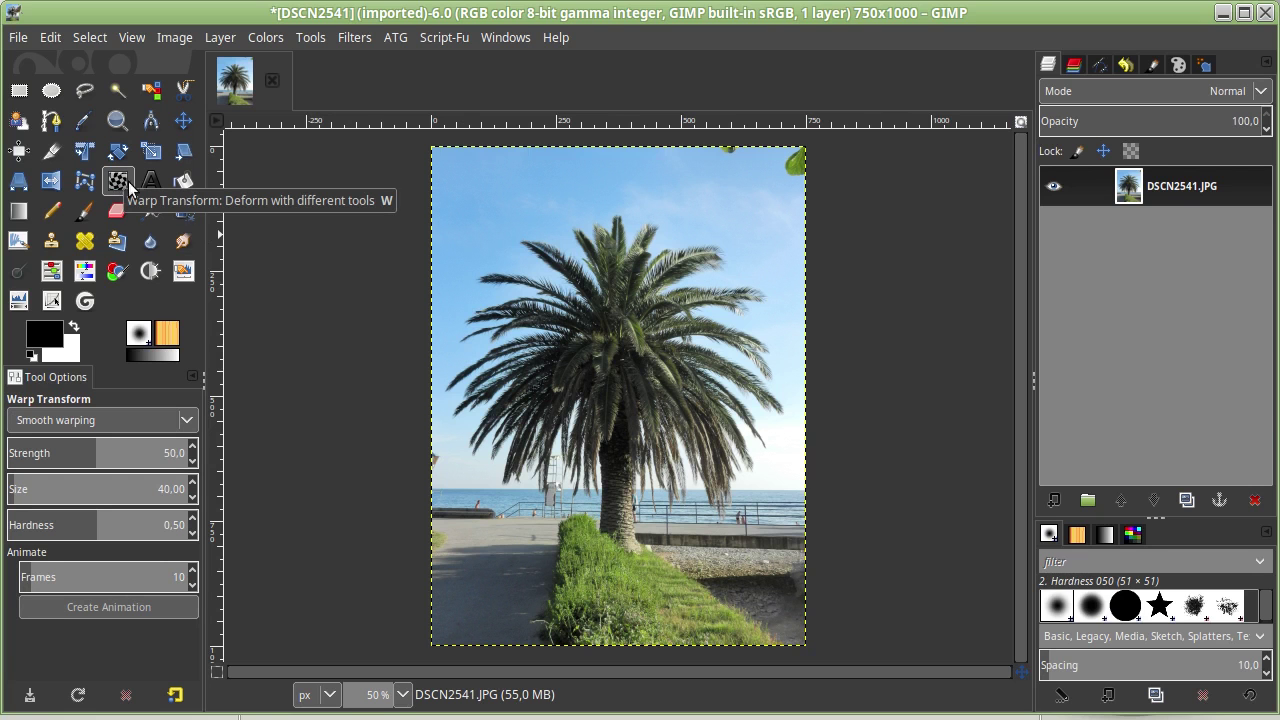
click(365, 40)
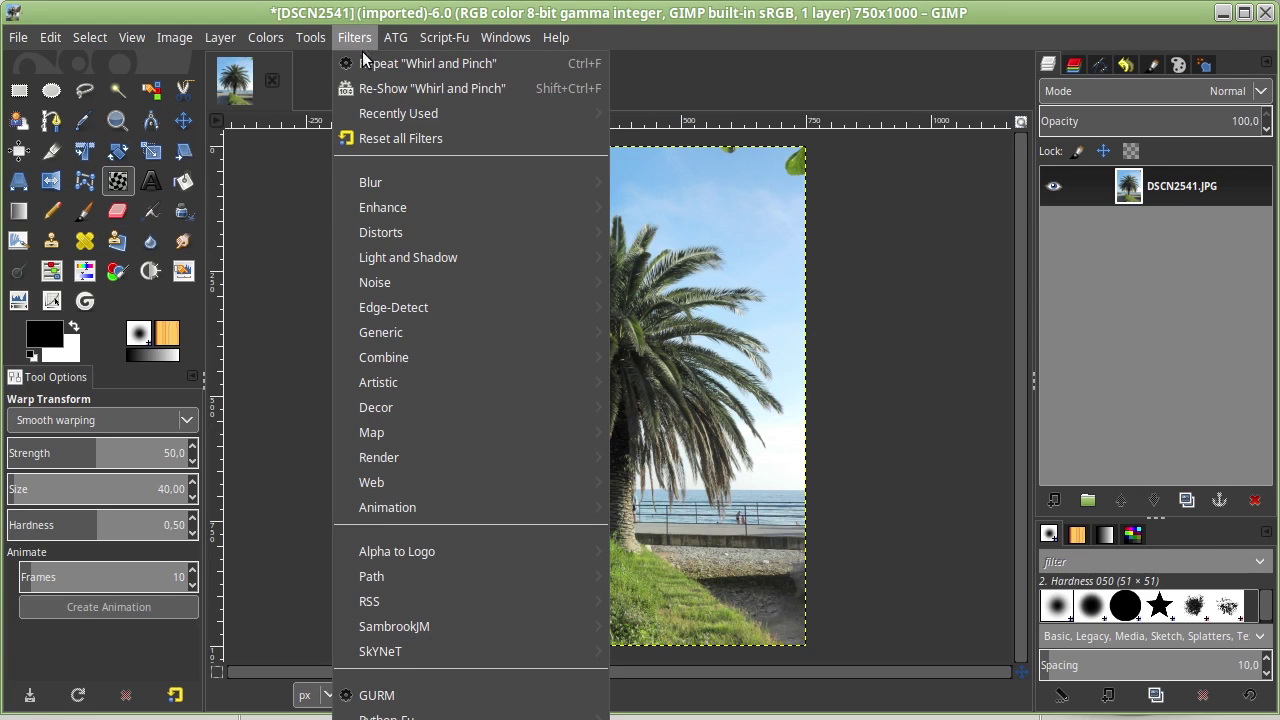
mouse_move(470, 232)
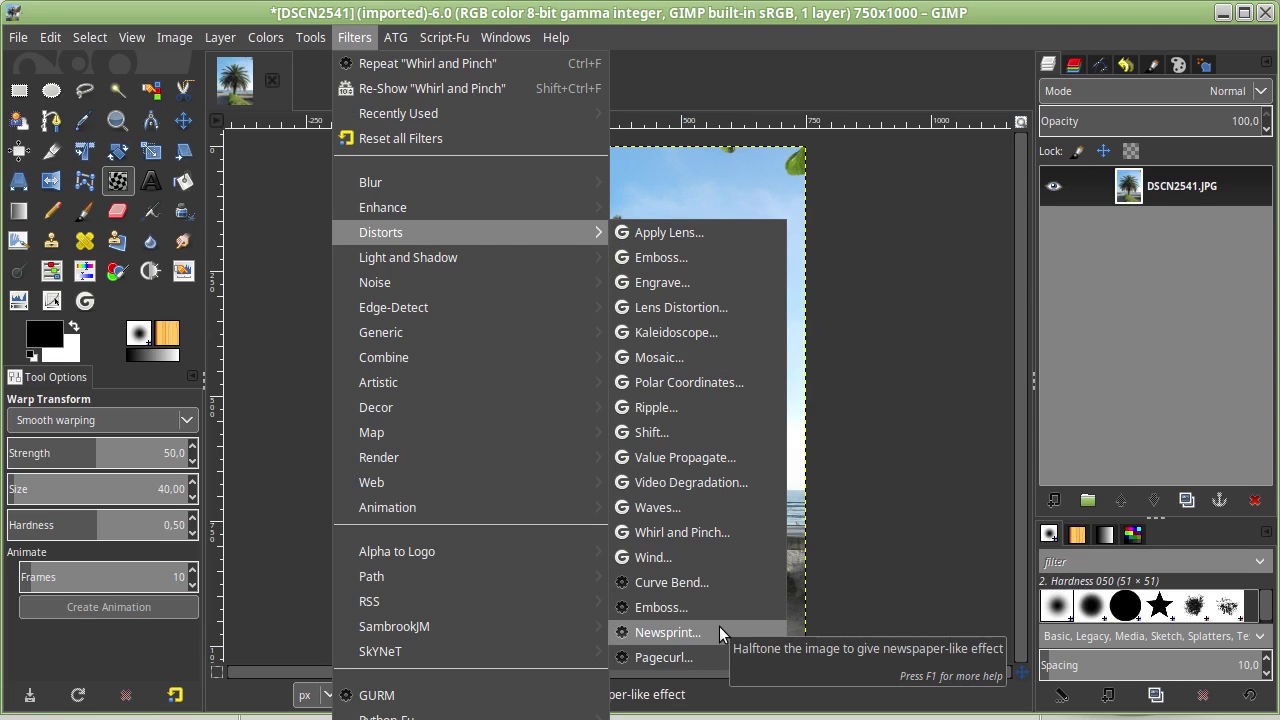
click(856, 40)
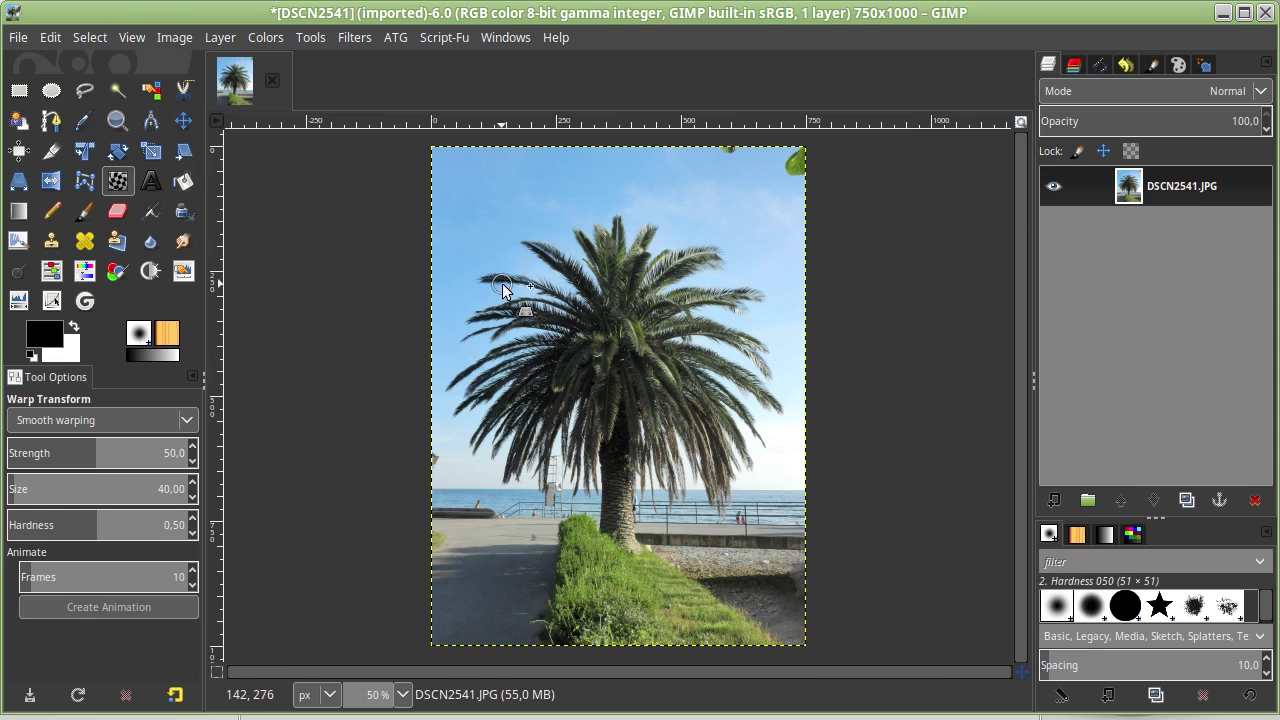
Zoom into the palm and set the Warp Transform mode to Move pixels
ctrl+scroll(516, 267, up, 3)
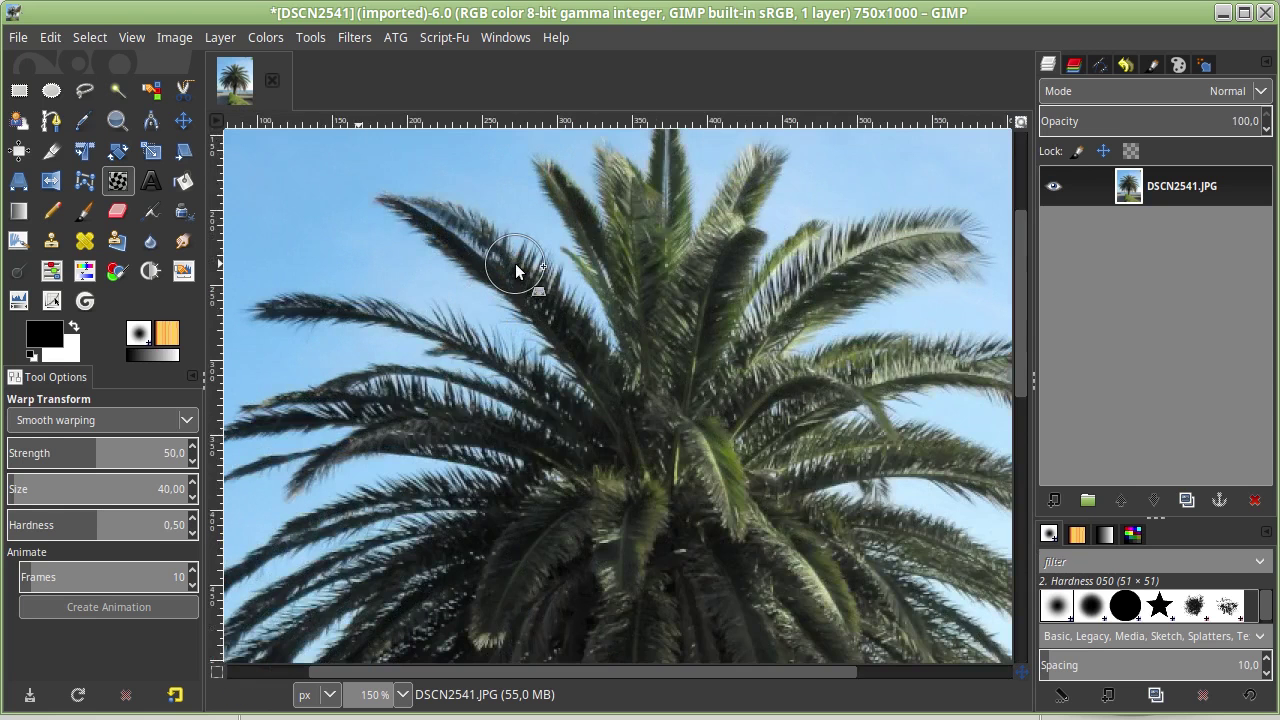
ctrl+scroll(516, 267, down, 3)
ctrl+scroll(520, 262, up, 1)
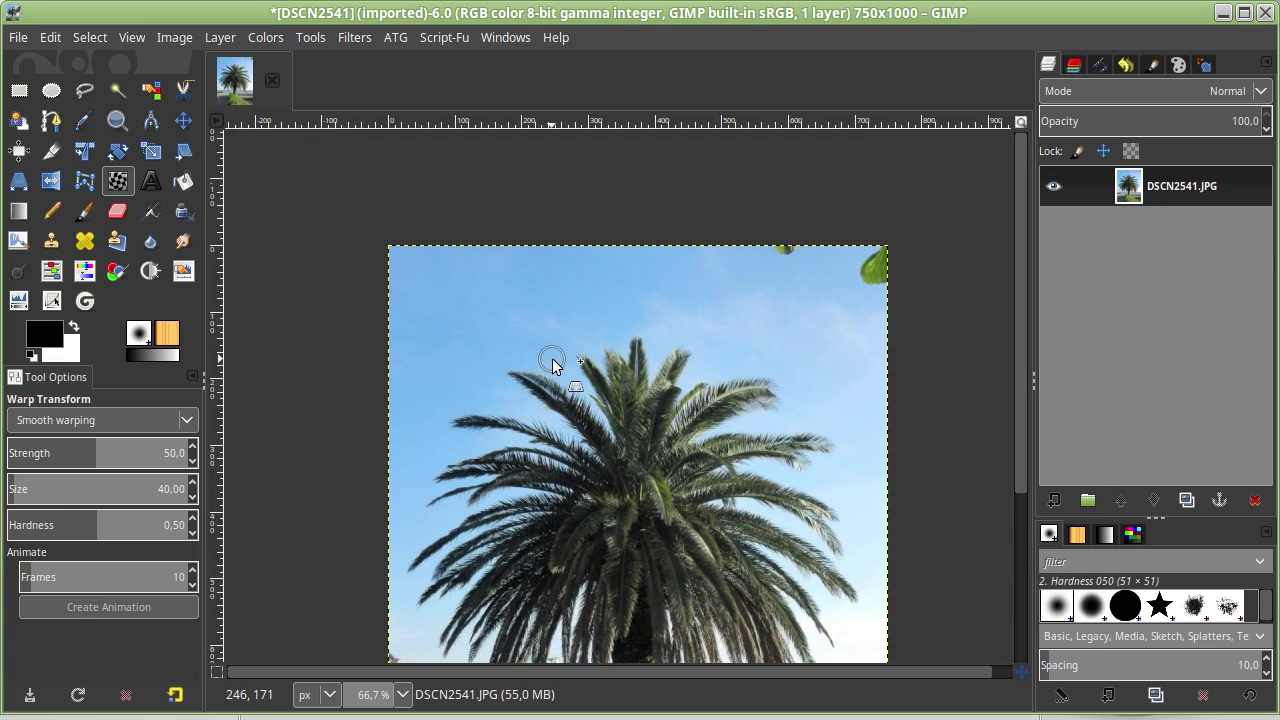
ctrl+scroll(552, 362, up, 1)
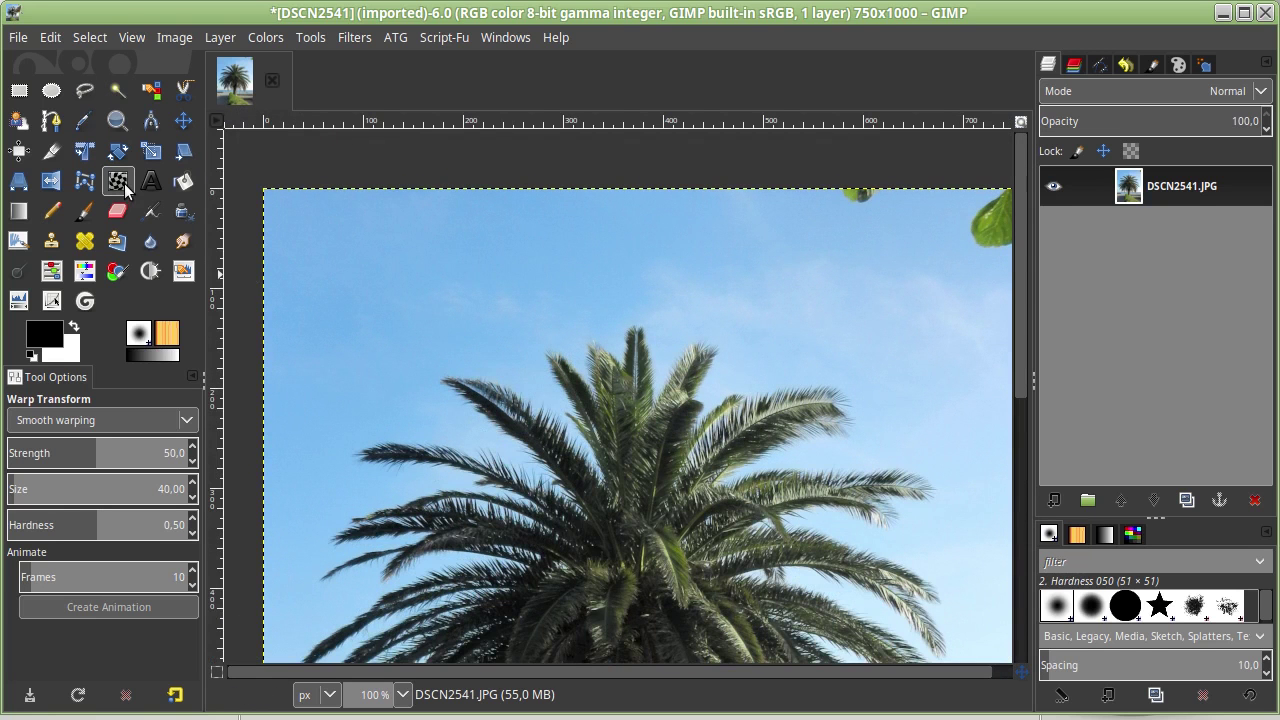
click(186, 419)
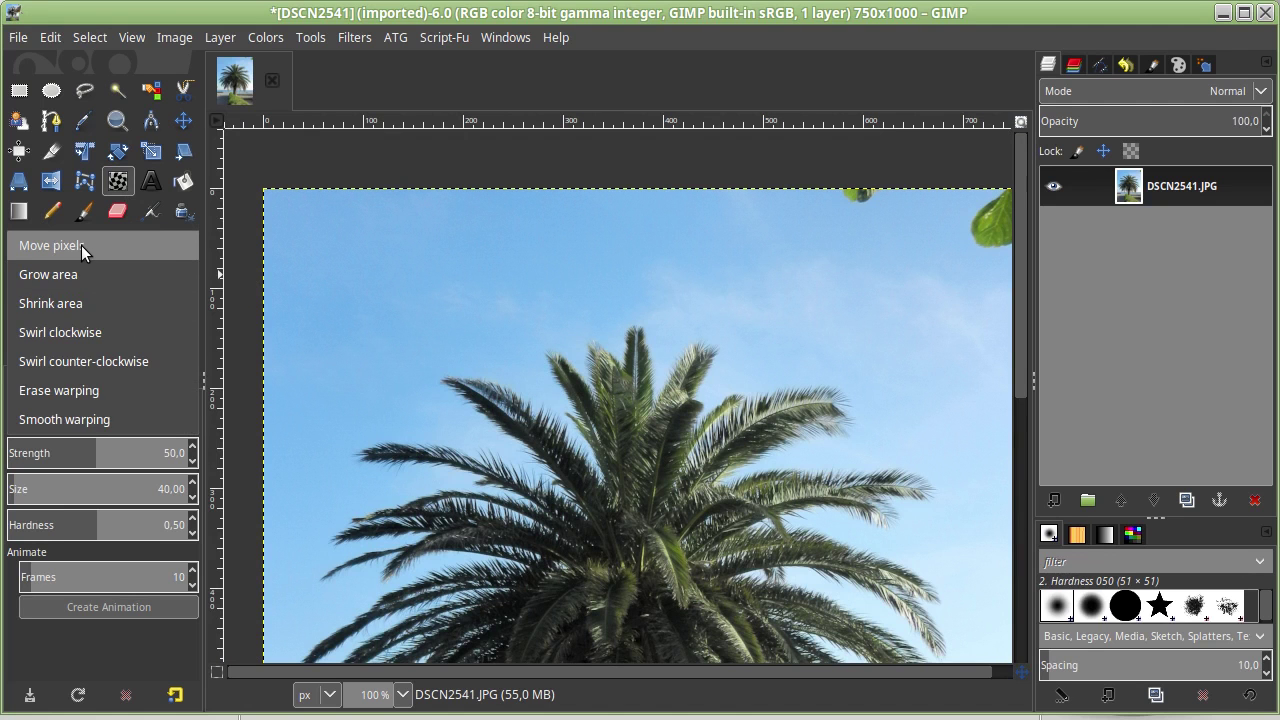
click(81, 245)
click(180, 416)
click(180, 416)
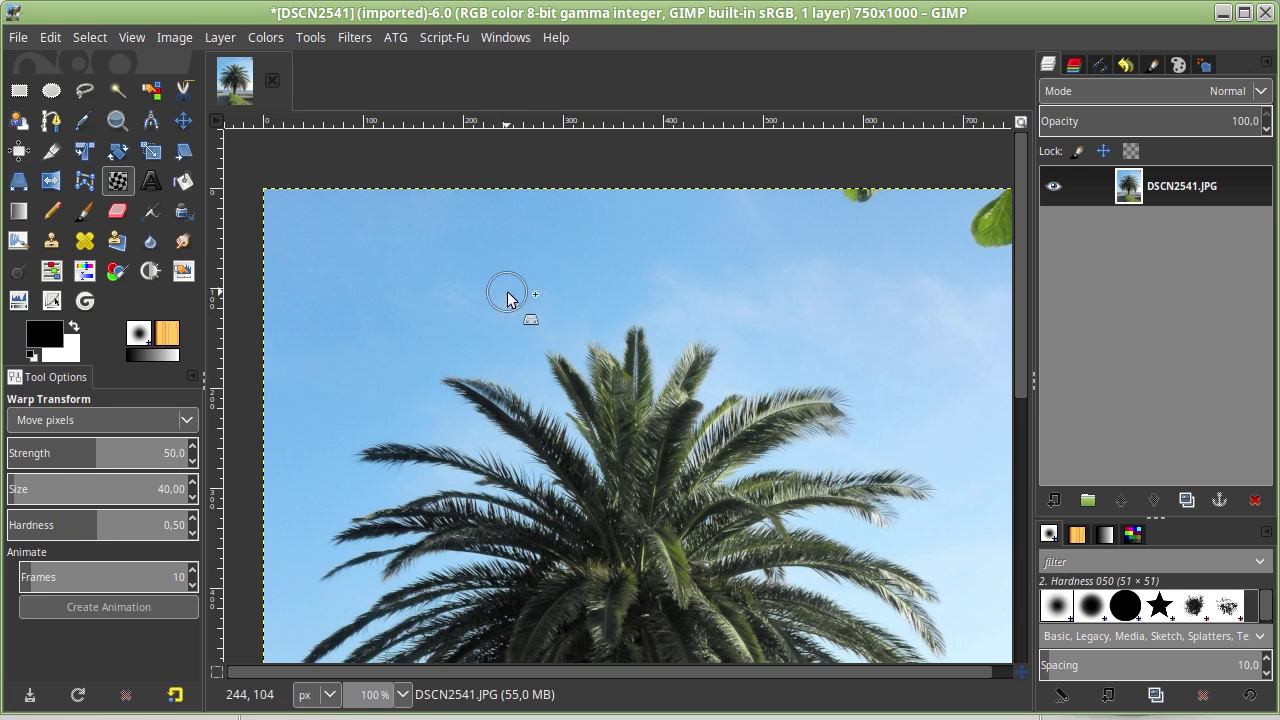
ctrl+scroll(471, 371, up, 1)
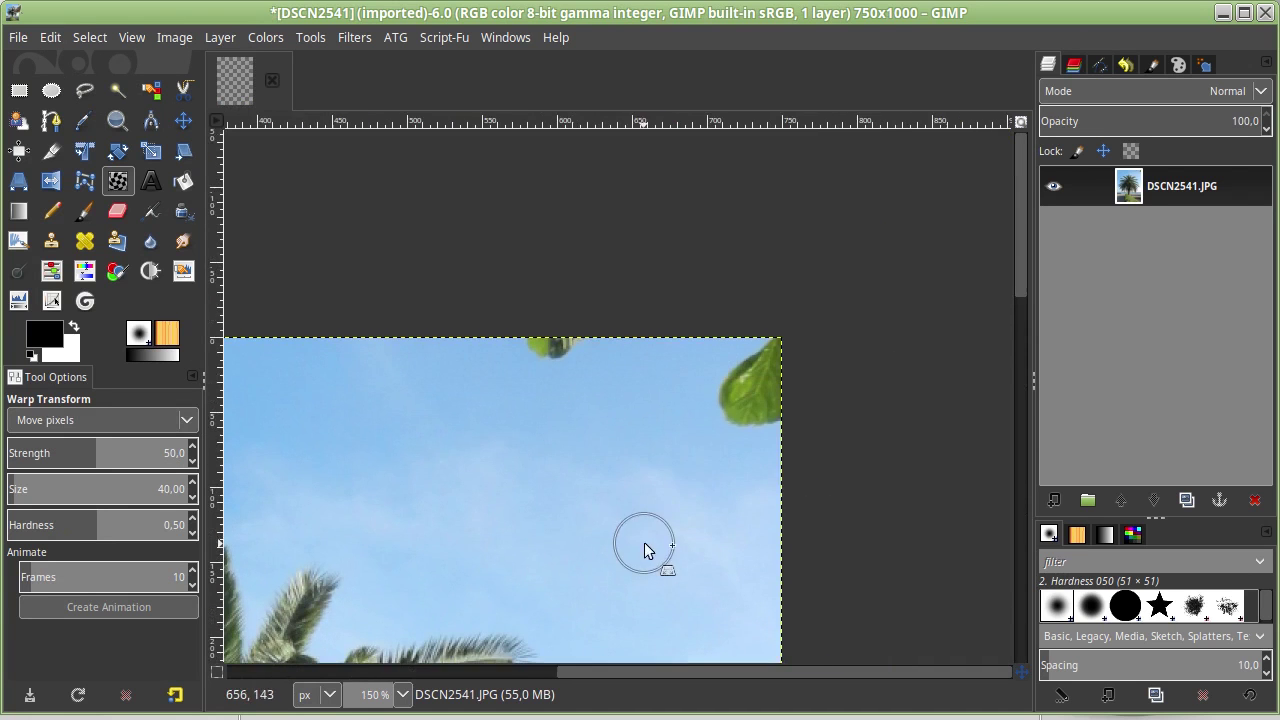
scroll(674, 474, down, 2)
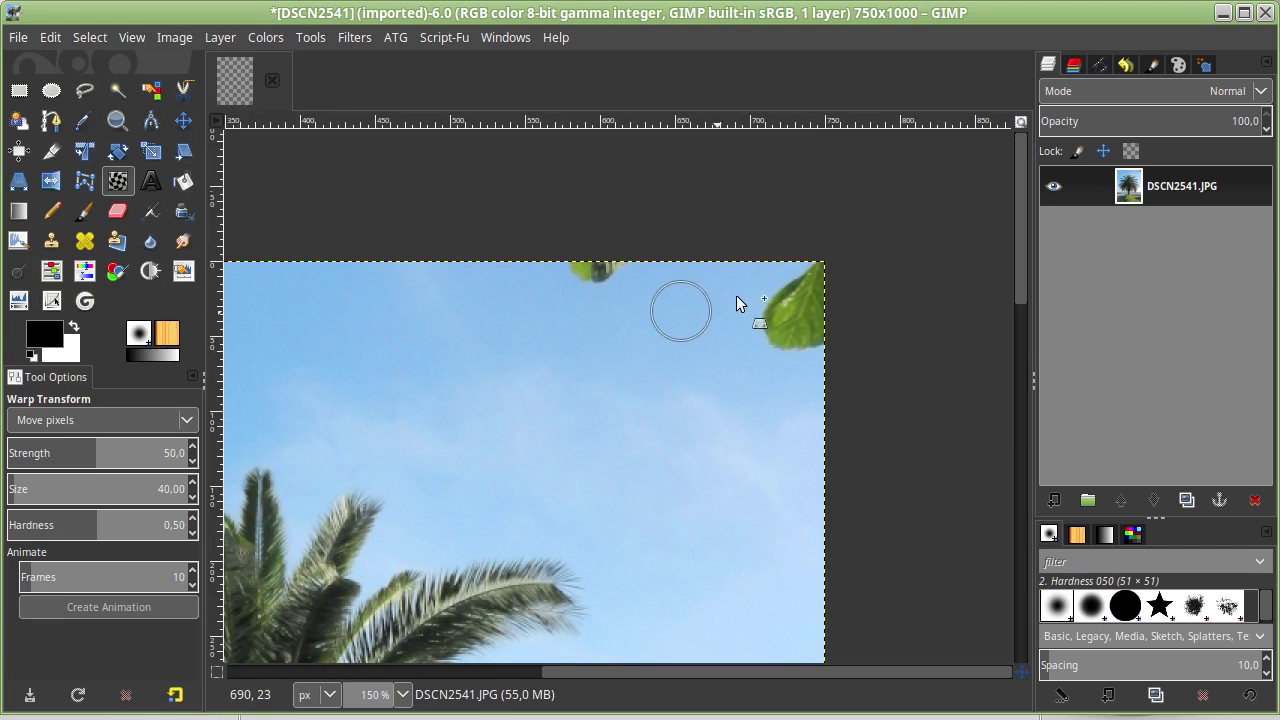
Stretch the top-right leaf downward and leftward with Move pixels strokes
drag(781, 317, 799, 374)
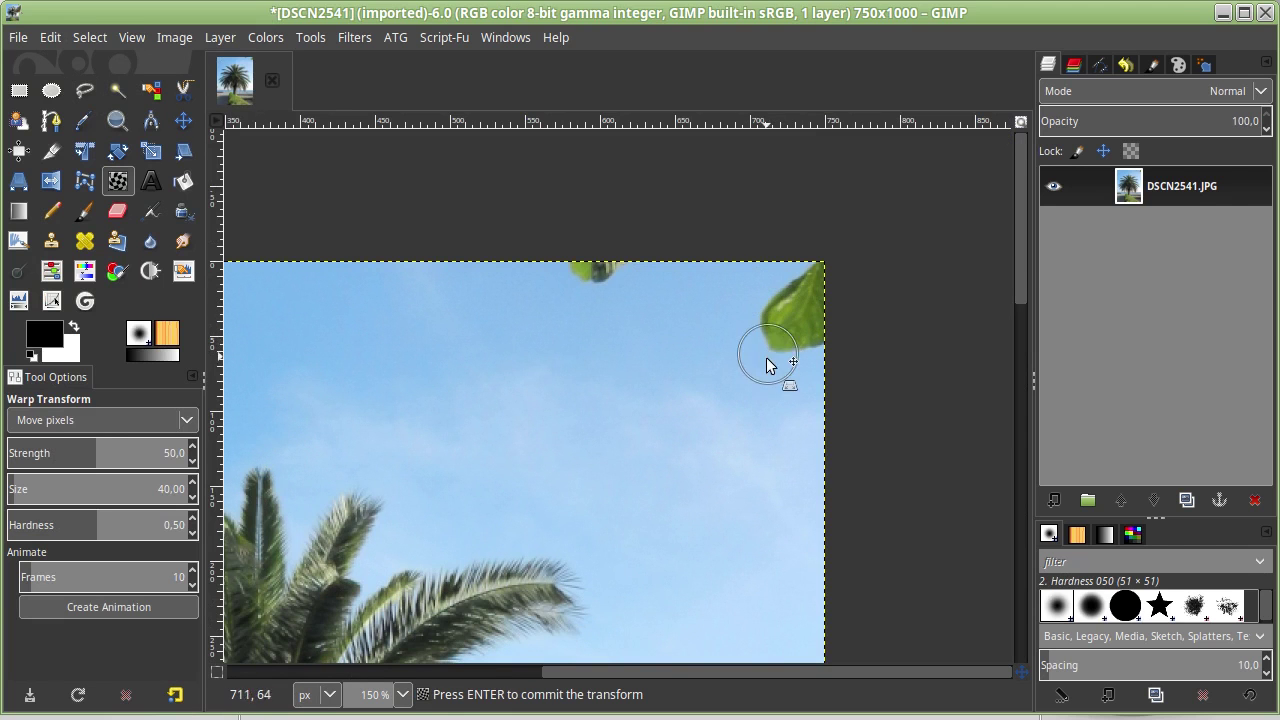
drag(751, 300, 774, 337)
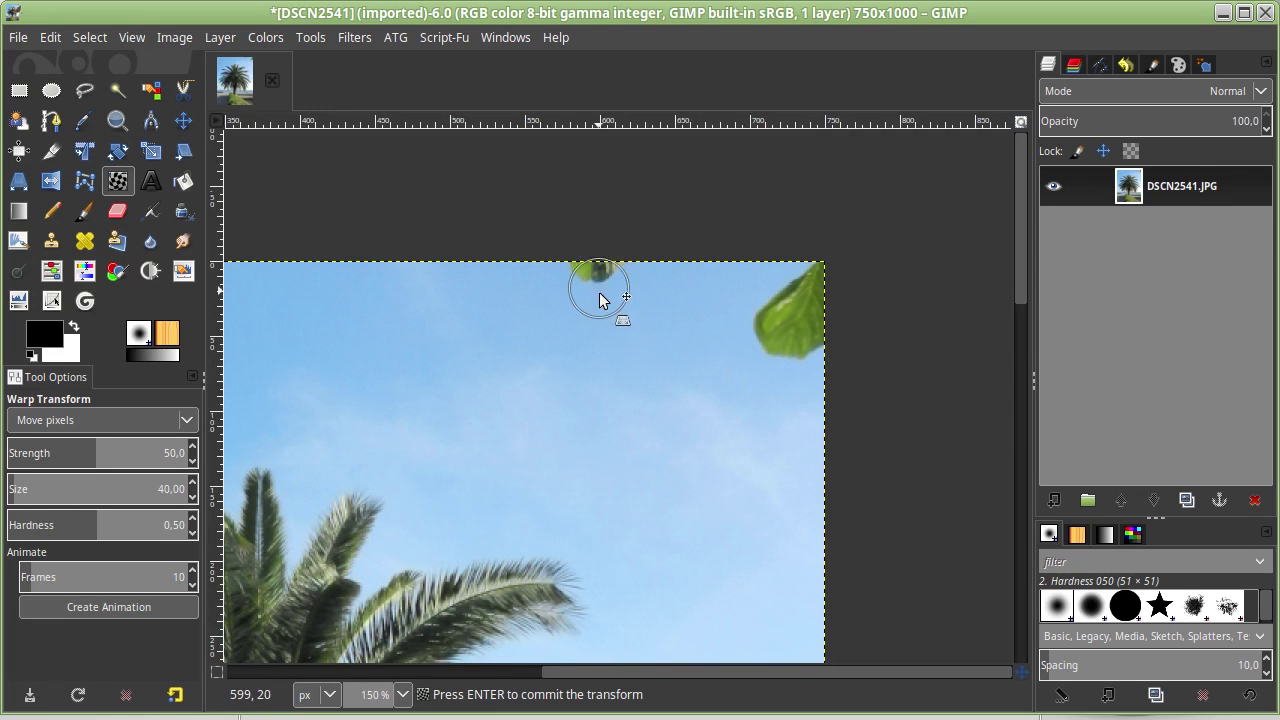
scroll(500, 520, down, 3)
scroll(514, 500, down, 4)
scroll(559, 500, down, 5)
scroll(560, 500, up, 6)
scroll(595, 502, down, 6)
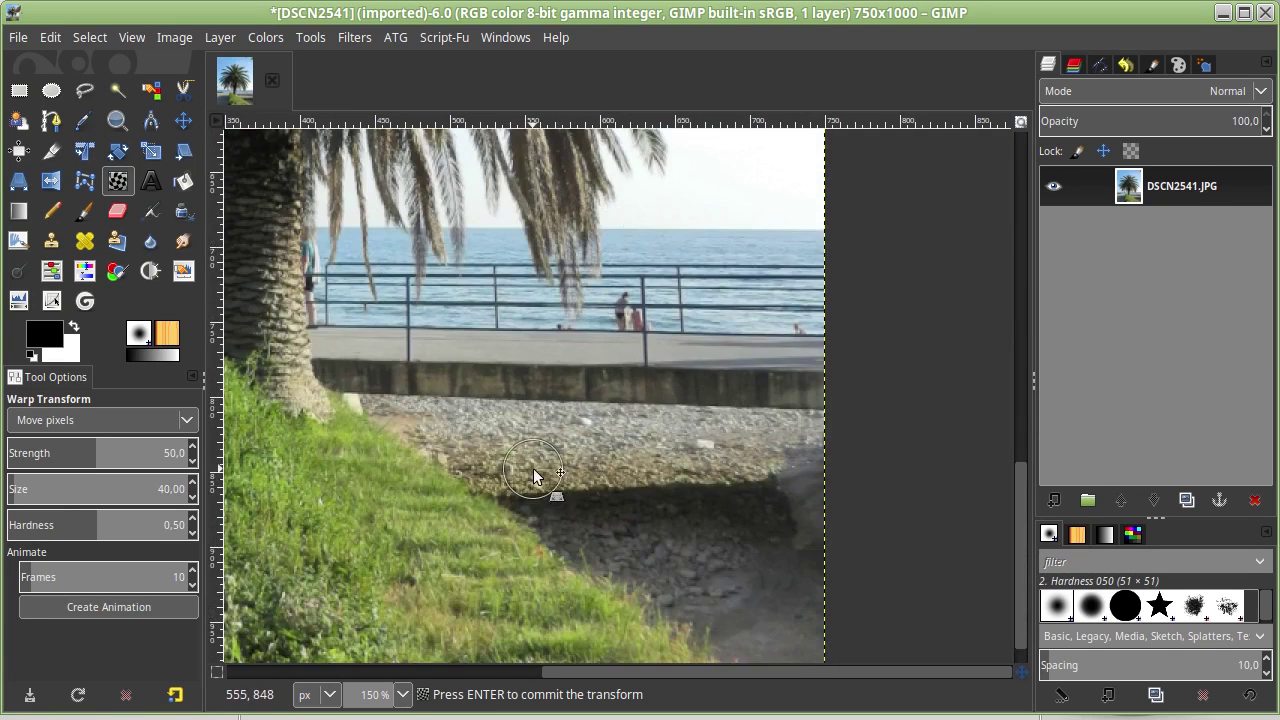
scroll(698, 377, up, 3)
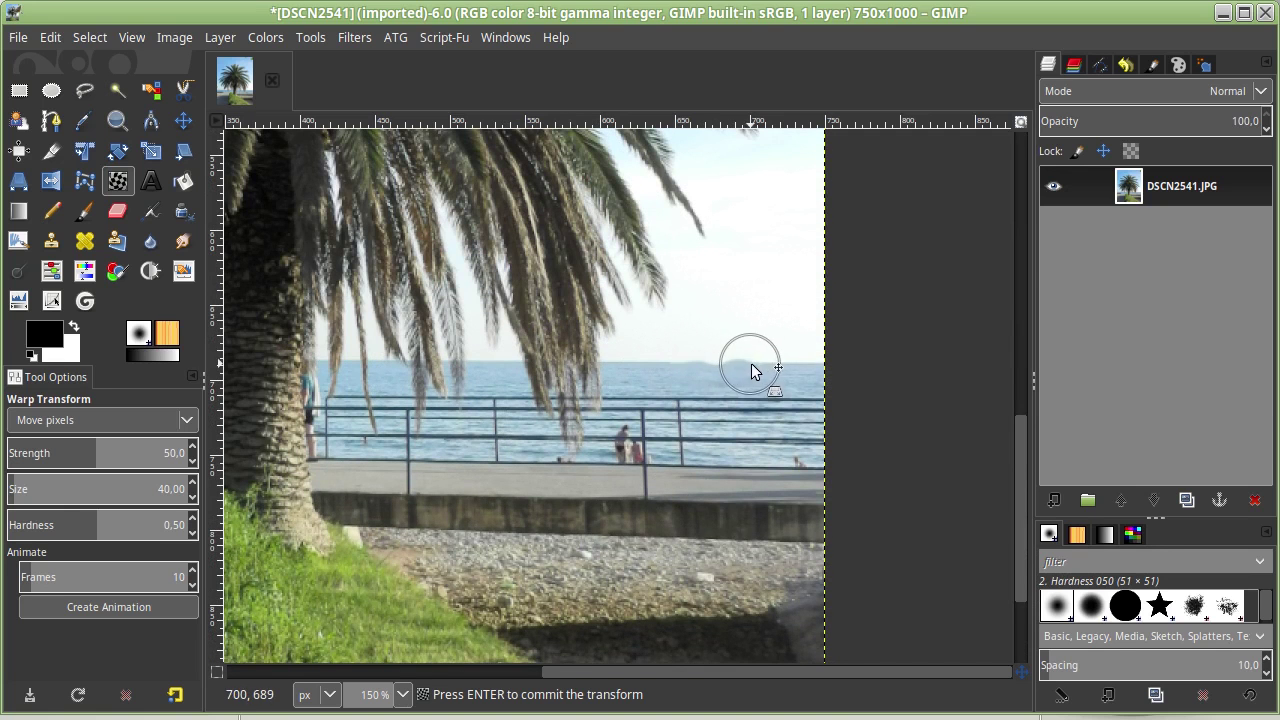
Make the sea railing wavy and smear a palm frond into a wavy shape
drag(725, 413, 639, 405)
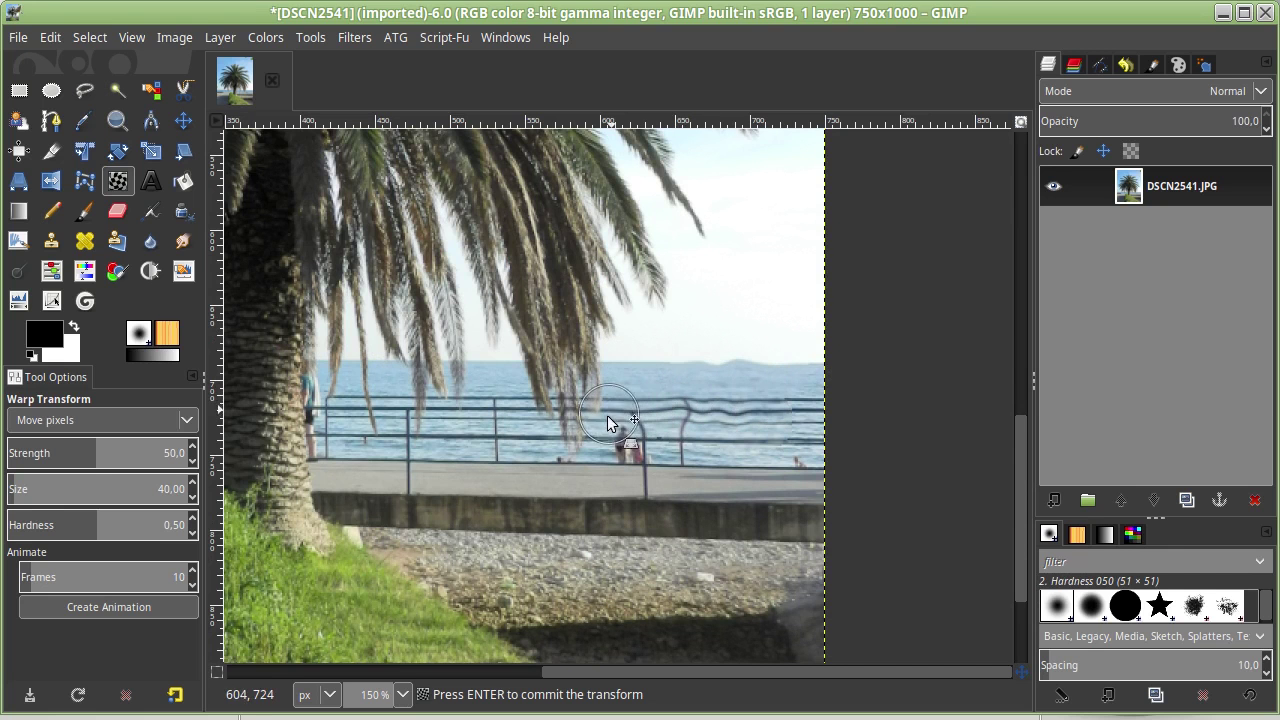
scroll(484, 327, up, 5)
mouse_move(524, 322)
mouse_down()
mouse_move(618, 328)
mouse_move(668, 353)
mouse_move(727, 333)
mouse_up()
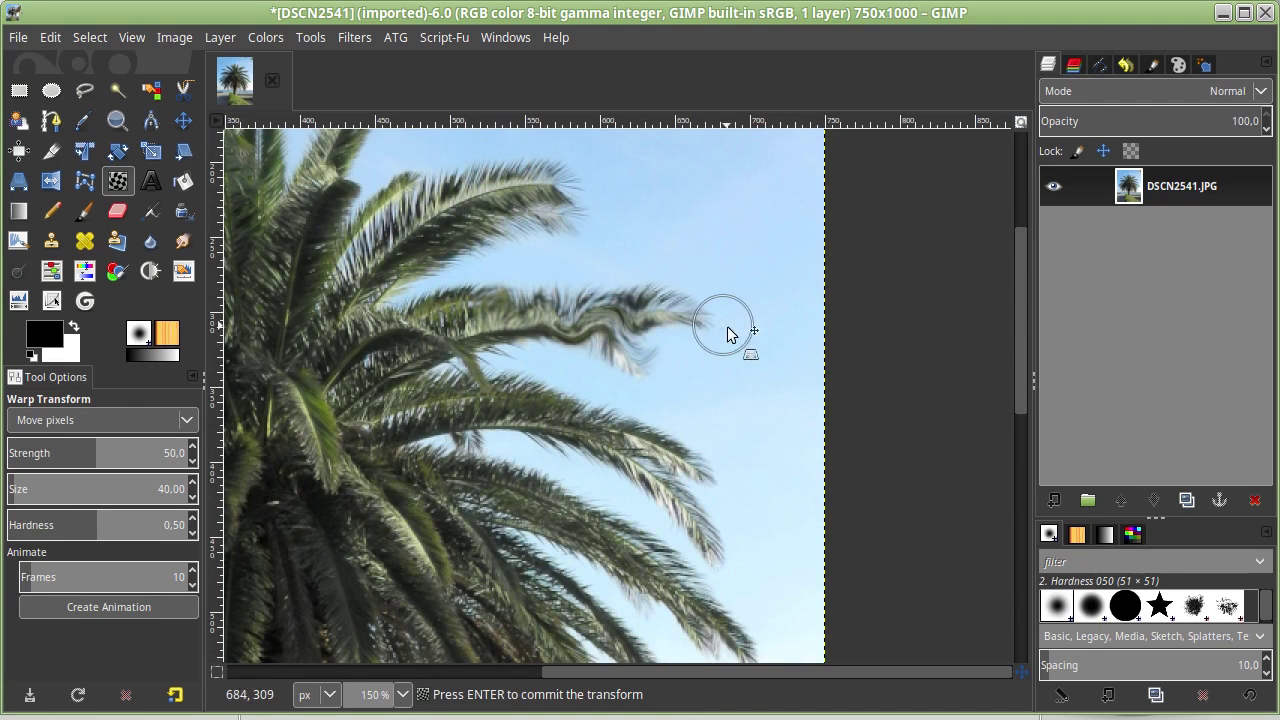
drag(437, 380, 697, 580)
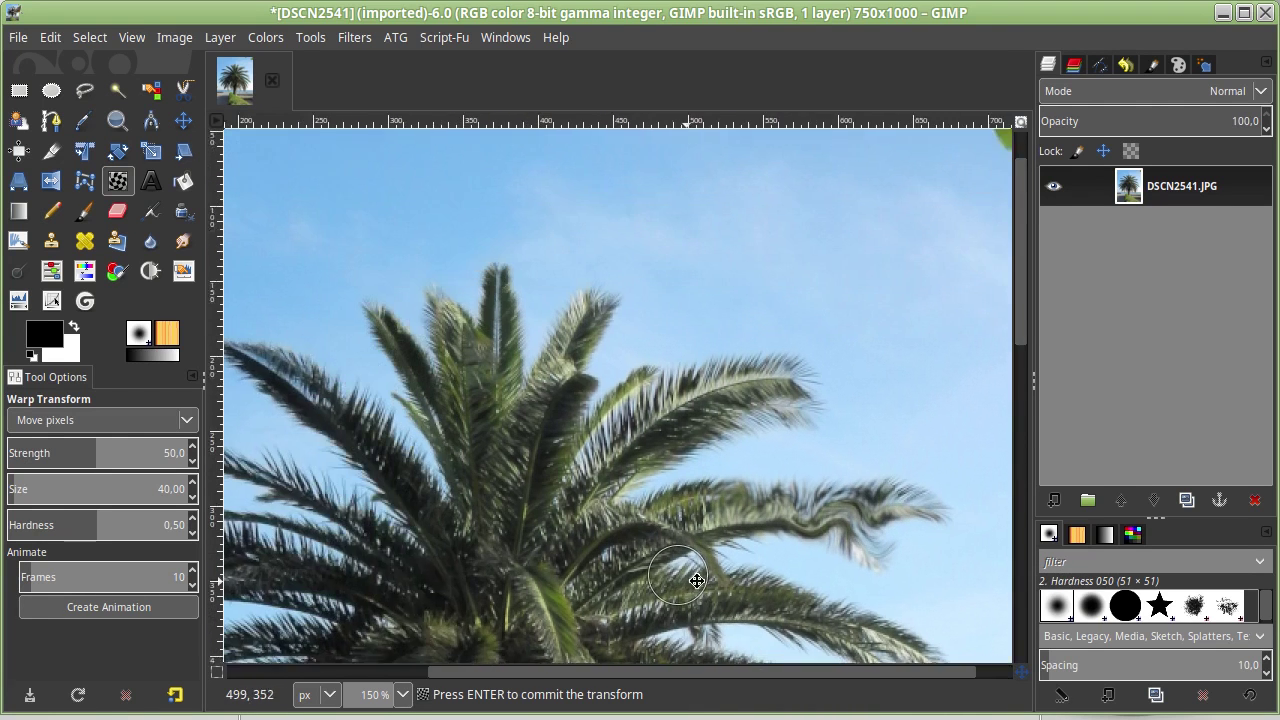
mouse_move(266, 343)
mouse_down()
mouse_move(634, 371)
mouse_move(580, 394)
mouse_move(580, 363)
mouse_move(680, 441)
mouse_move(700, 390)
mouse_move(786, 484)
mouse_move(771, 443)
mouse_move(634, 457)
mouse_move(564, 480)
mouse_move(621, 449)
mouse_up()
scroll(600, 360, up, 3)
scroll(621, 449, down, 3)
scroll(600, 470, down, 2)
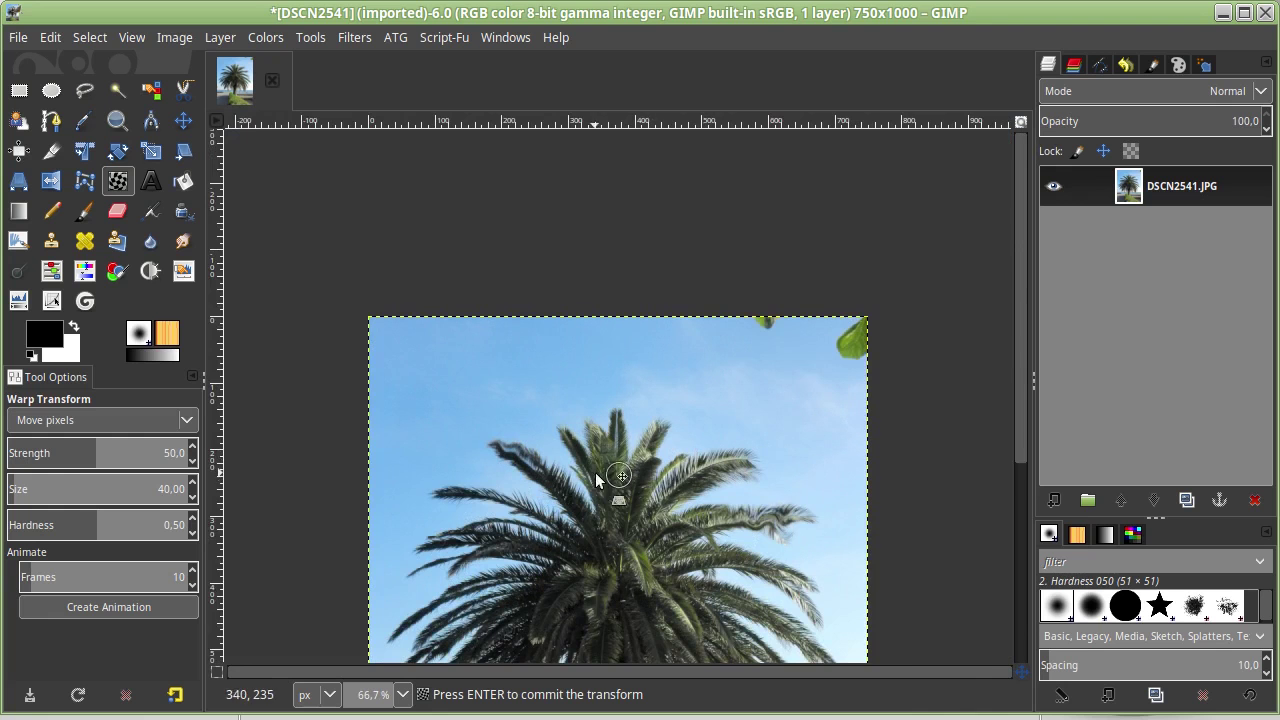
scroll(582, 490, down, 2)
scroll(582, 490, left, 1)
scroll(600, 445, down, 1)
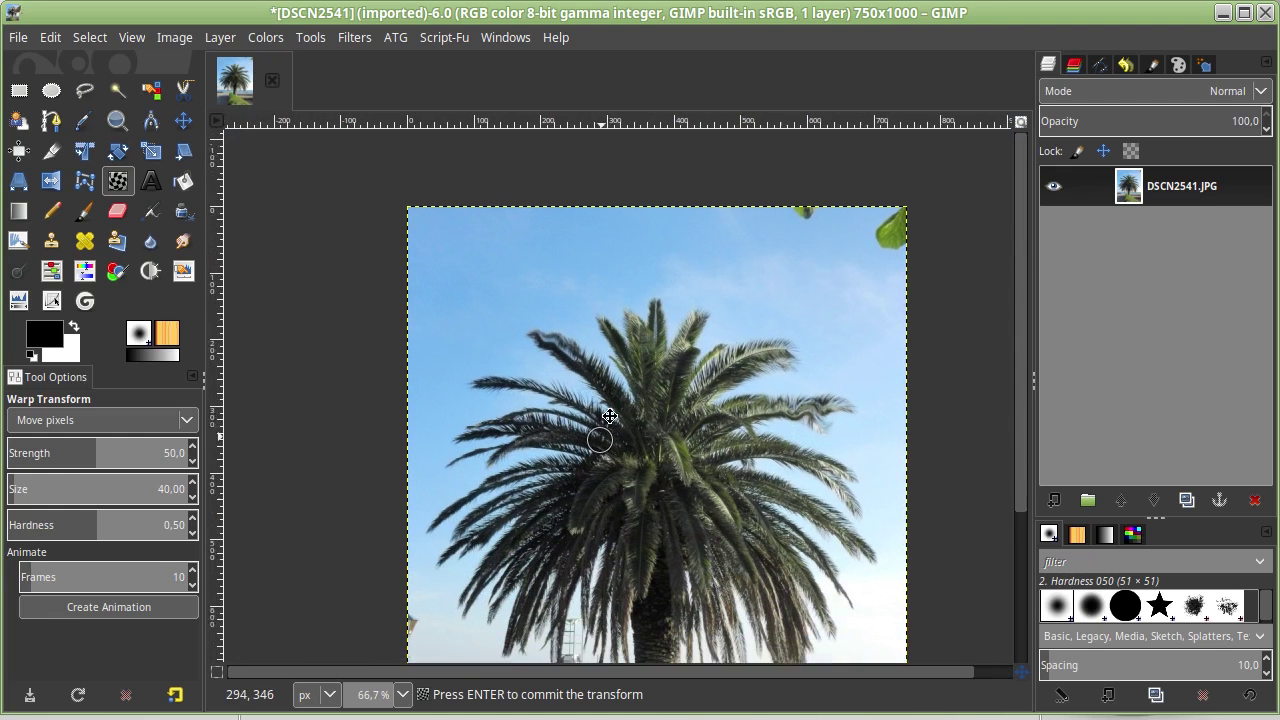
scroll(612, 428, down, 1)
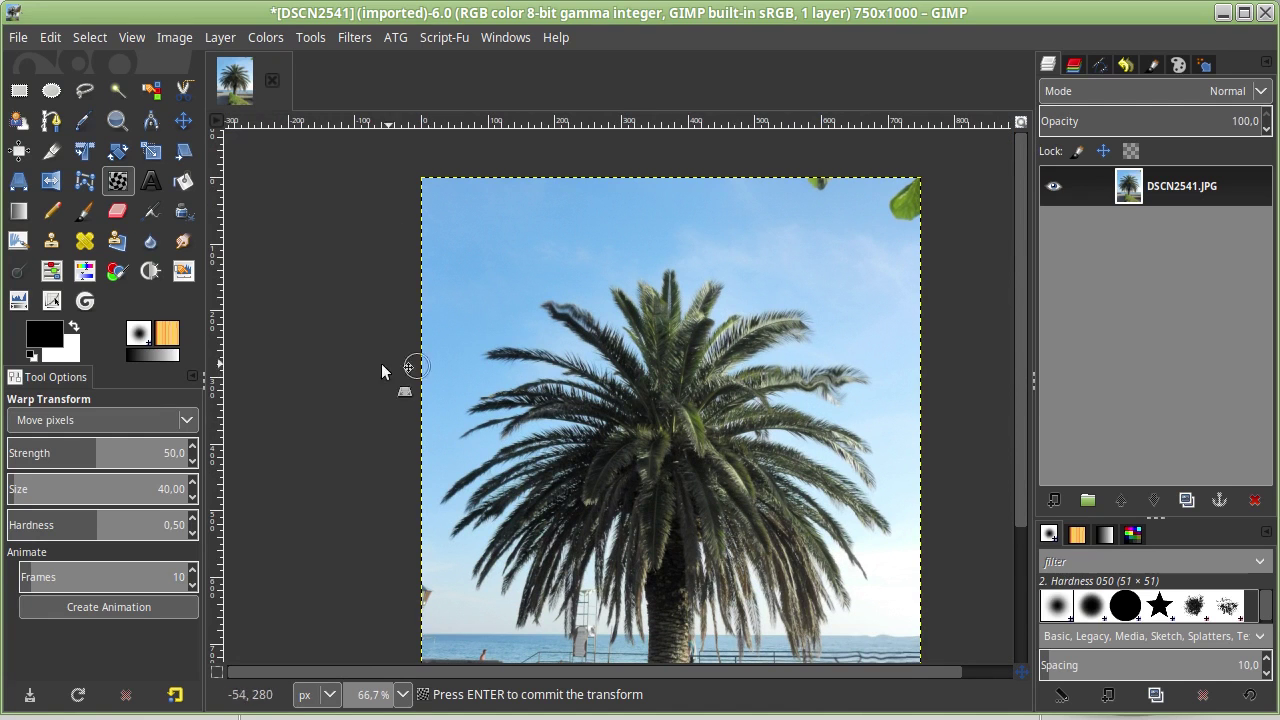
Switch the warp mode to Grow area and enlarge the swimmer's head near the pier
click(193, 417)
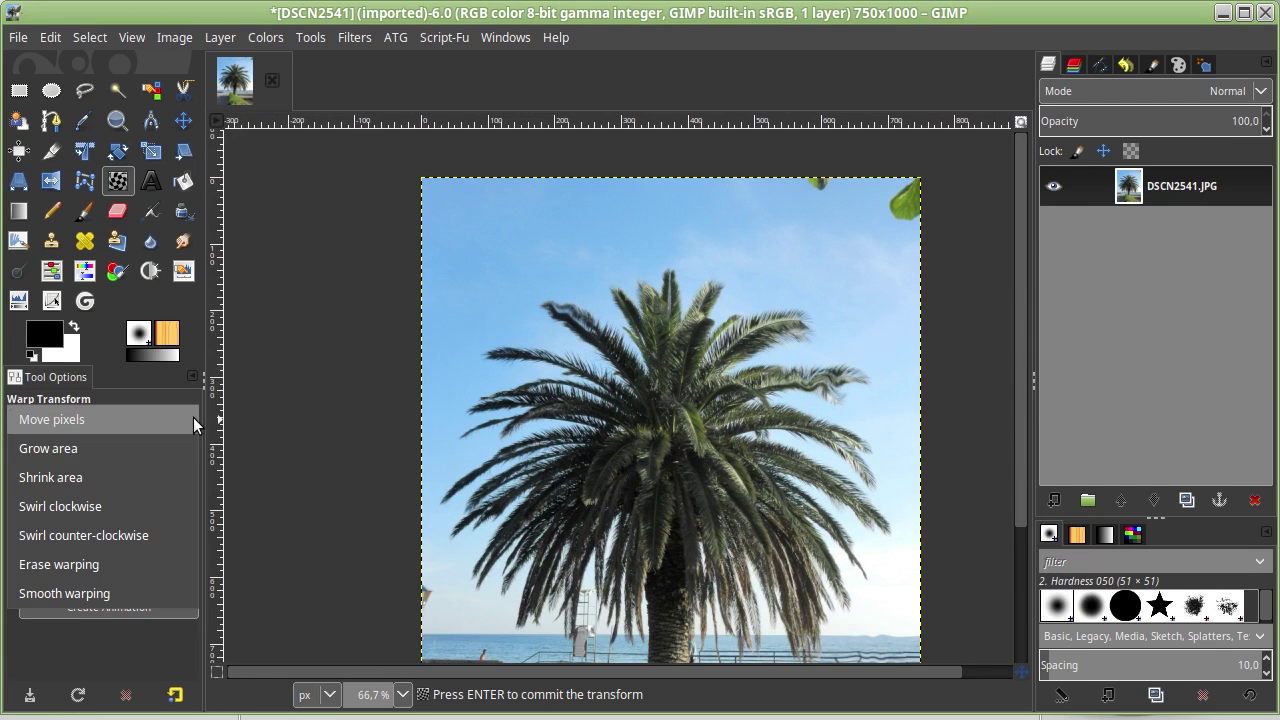
click(71, 450)
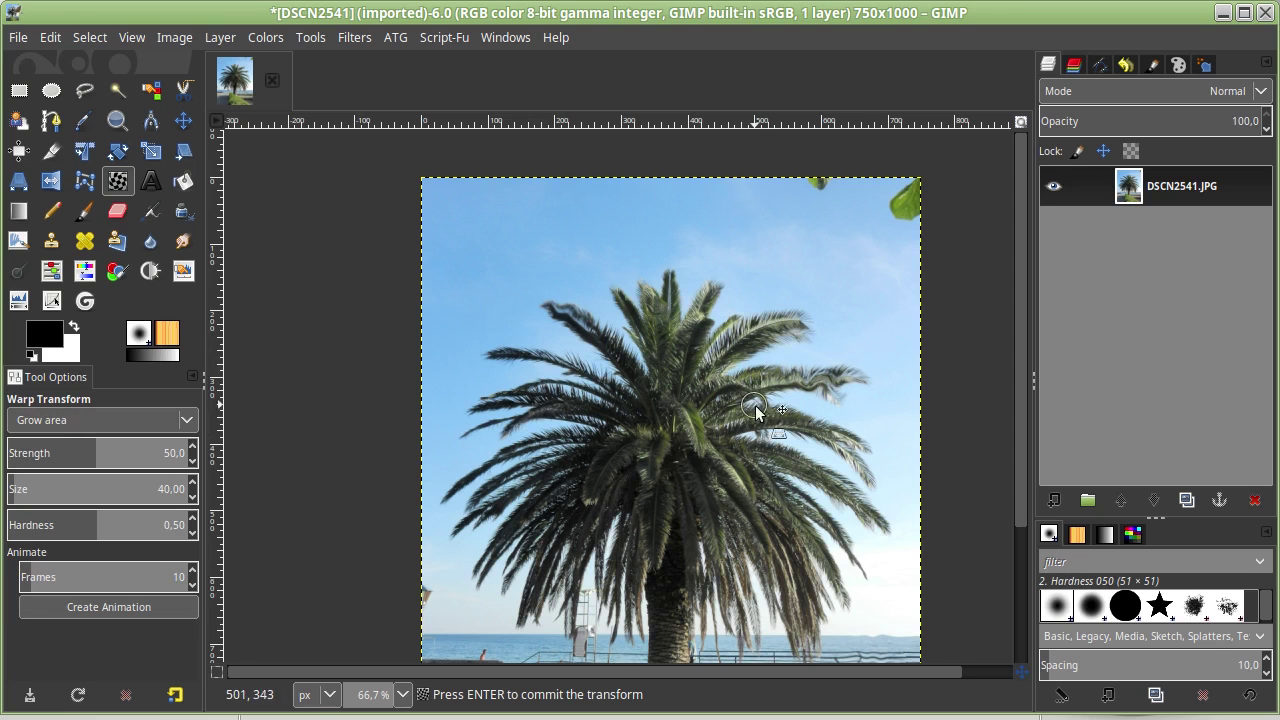
ctrl+scroll(755, 405, up, 1)
ctrl+scroll(600, 520, up, 1)
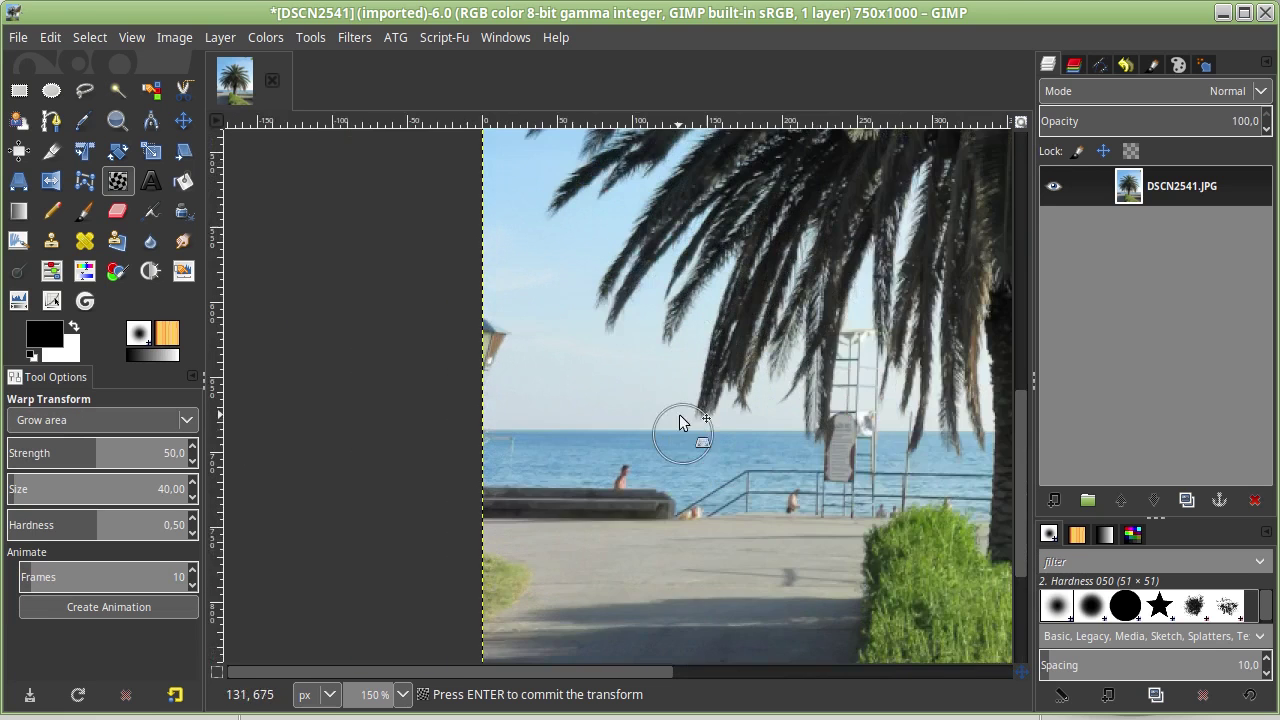
ctrl+scroll(679, 414, up, 1)
drag(615, 497, 613, 494)
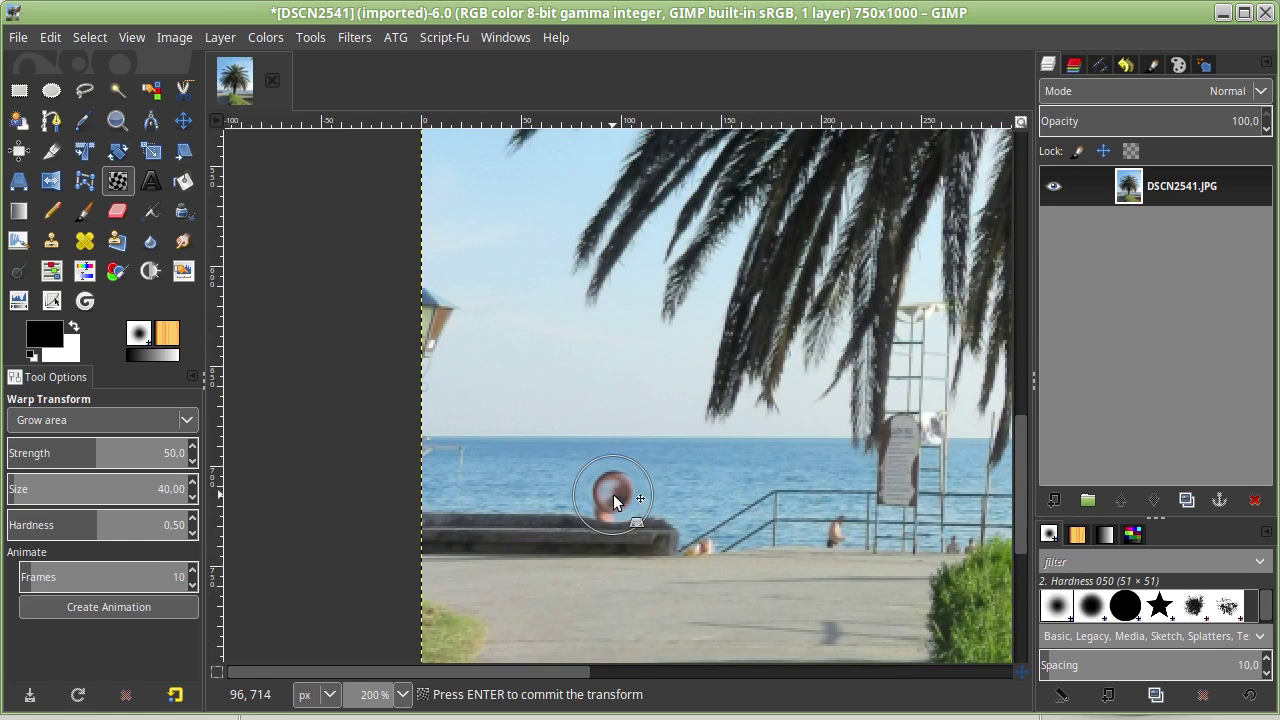
Grow the palm frond tip and the leaf at the image's top edge
drag(686, 477, 557, 294)
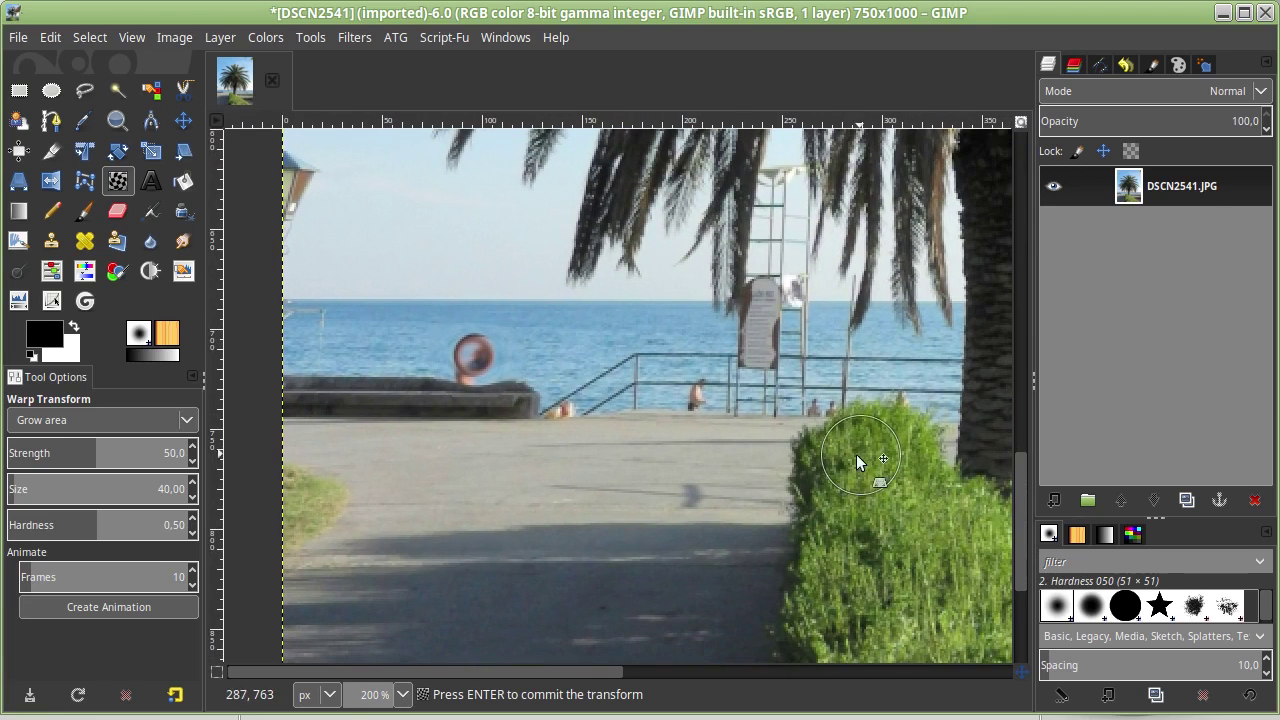
drag(622, 341, 500, 606)
mouse_move(718, 380)
mouse_down()
mouse_move(508, 528)
mouse_move(643, 548)
mouse_up()
drag(502, 340, 477, 373)
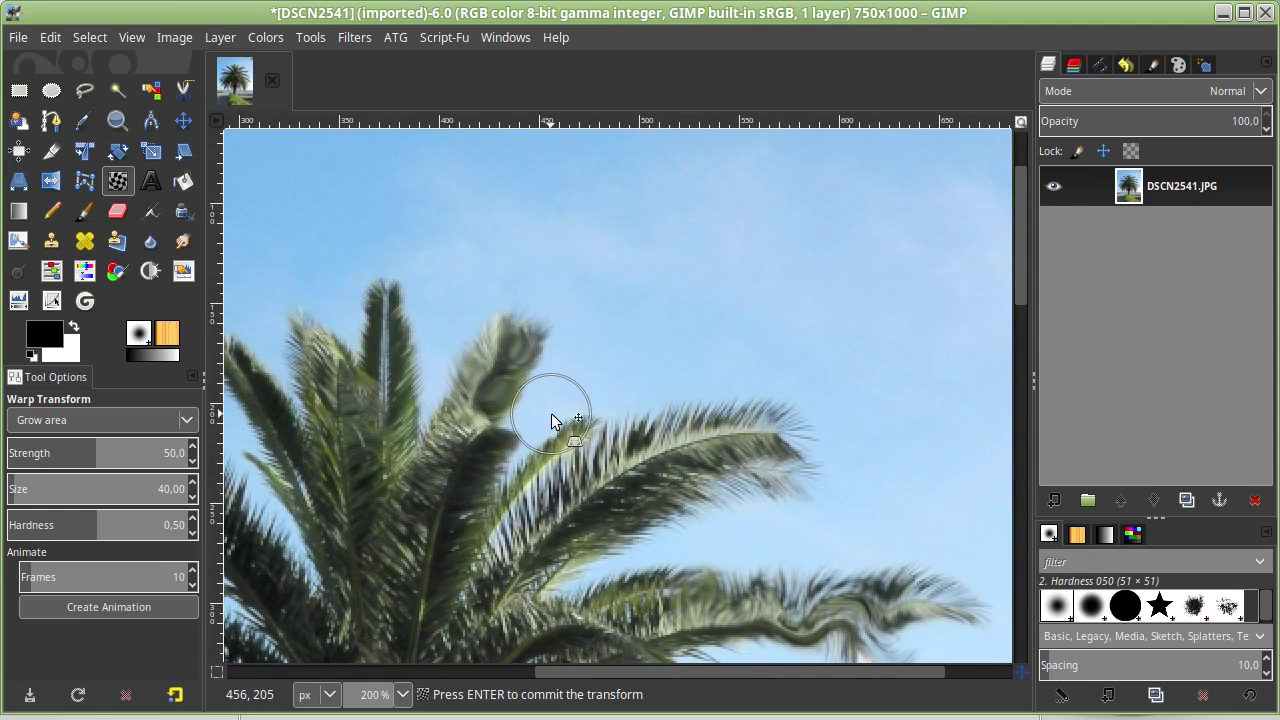
ctrl+scroll(551, 413, down, 3)
ctrl+scroll(737, 343, up, 2)
scroll(645, 445, up, 3)
drag(645, 445, 641, 402)
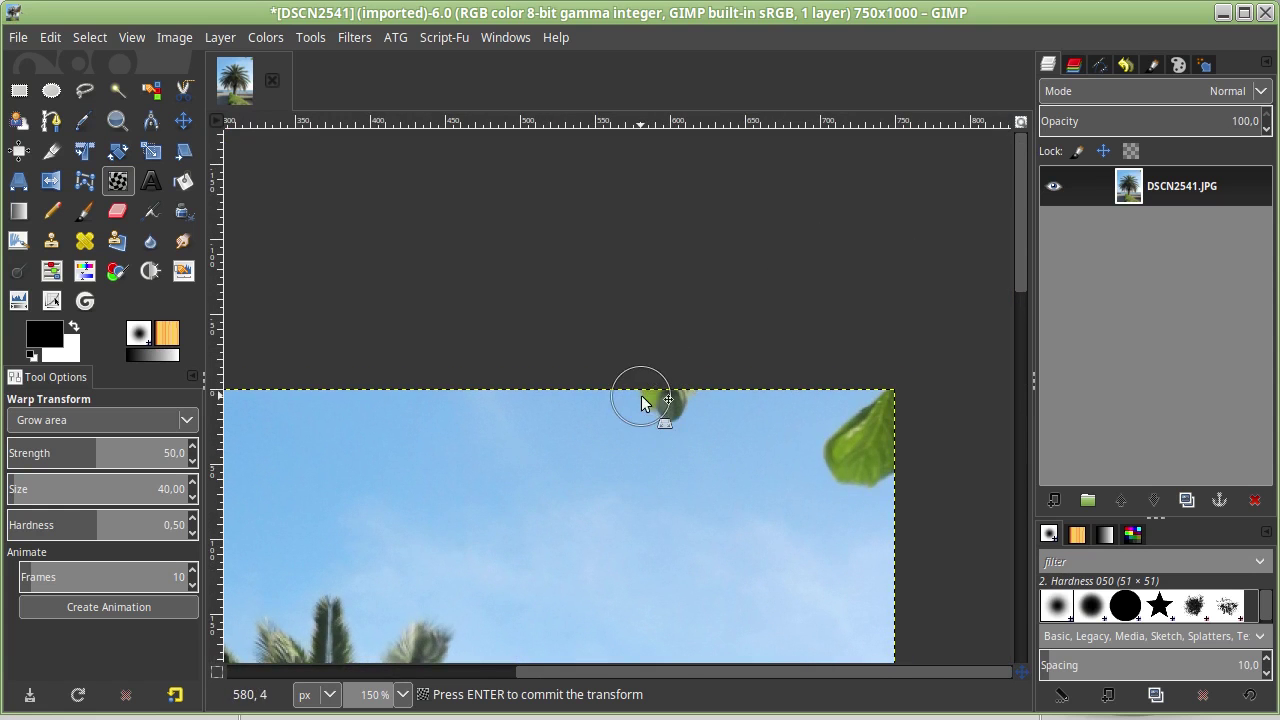
ctrl+scroll(543, 474, down, 3)
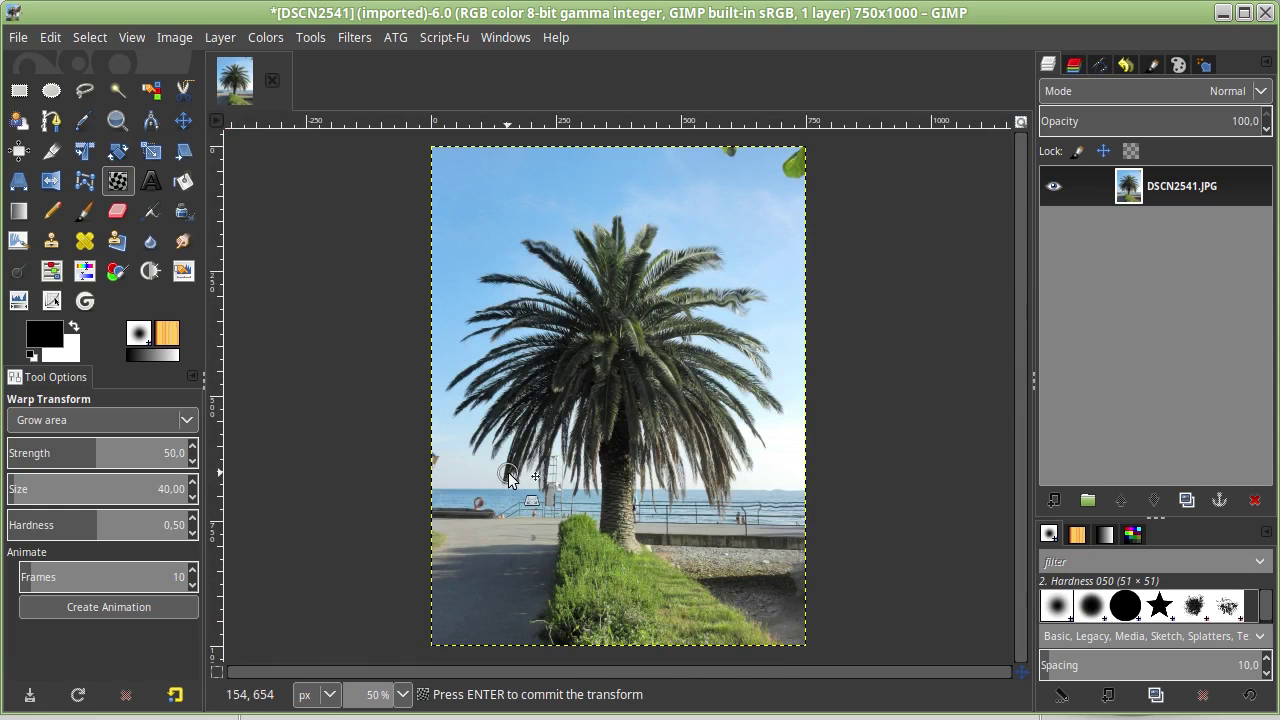
Switch the warp mode to Shrink area and shrink the red life ring and sign board
click(188, 420)
click(135, 442)
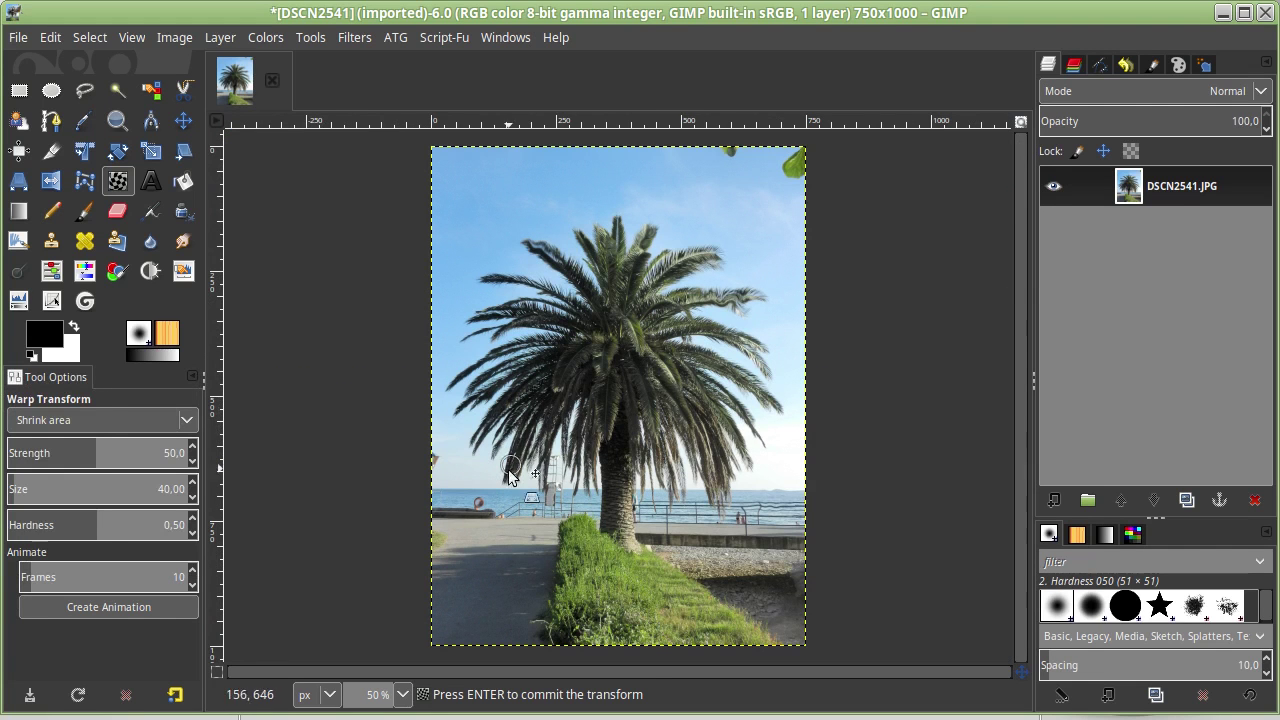
ctrl+scroll(510, 474, up, 1)
ctrl+scroll(510, 474, up, 1)
ctrl+scroll(380, 528, up, 1)
drag(453, 441, 447, 455)
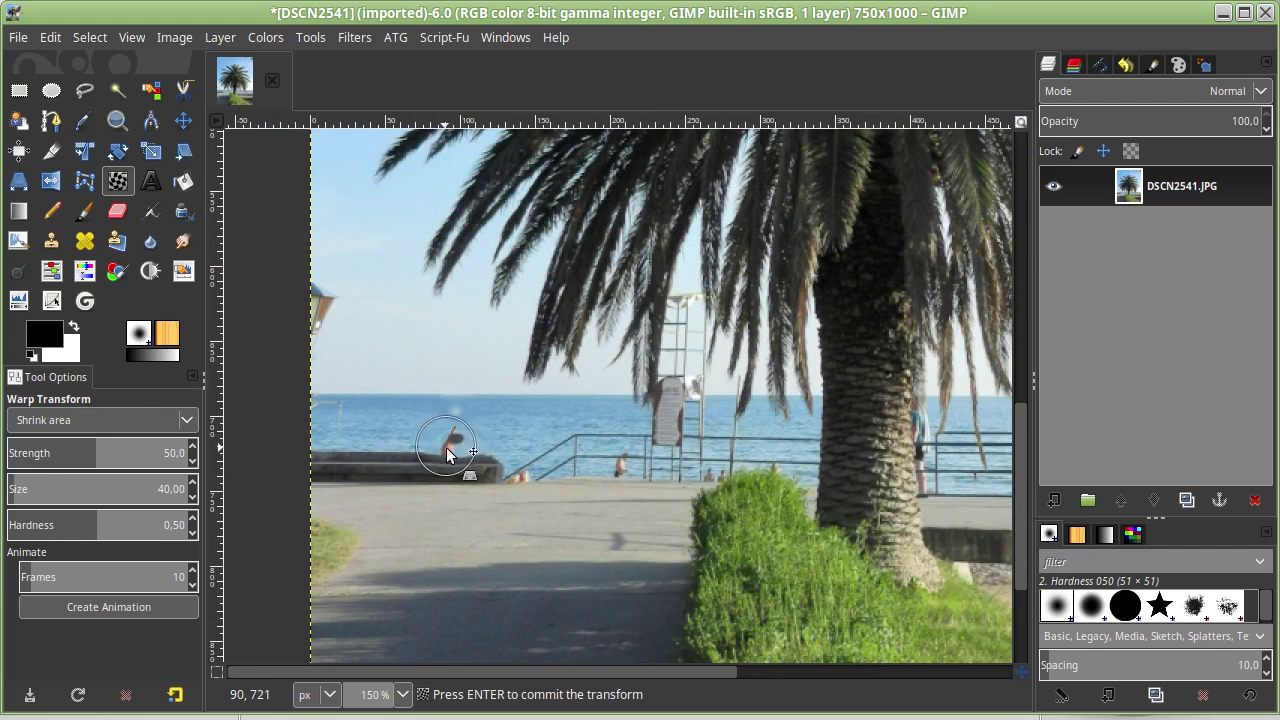
mouse_move(690, 408)
mouse_down()
mouse_move(668, 432)
mouse_move(665, 420)
mouse_up()
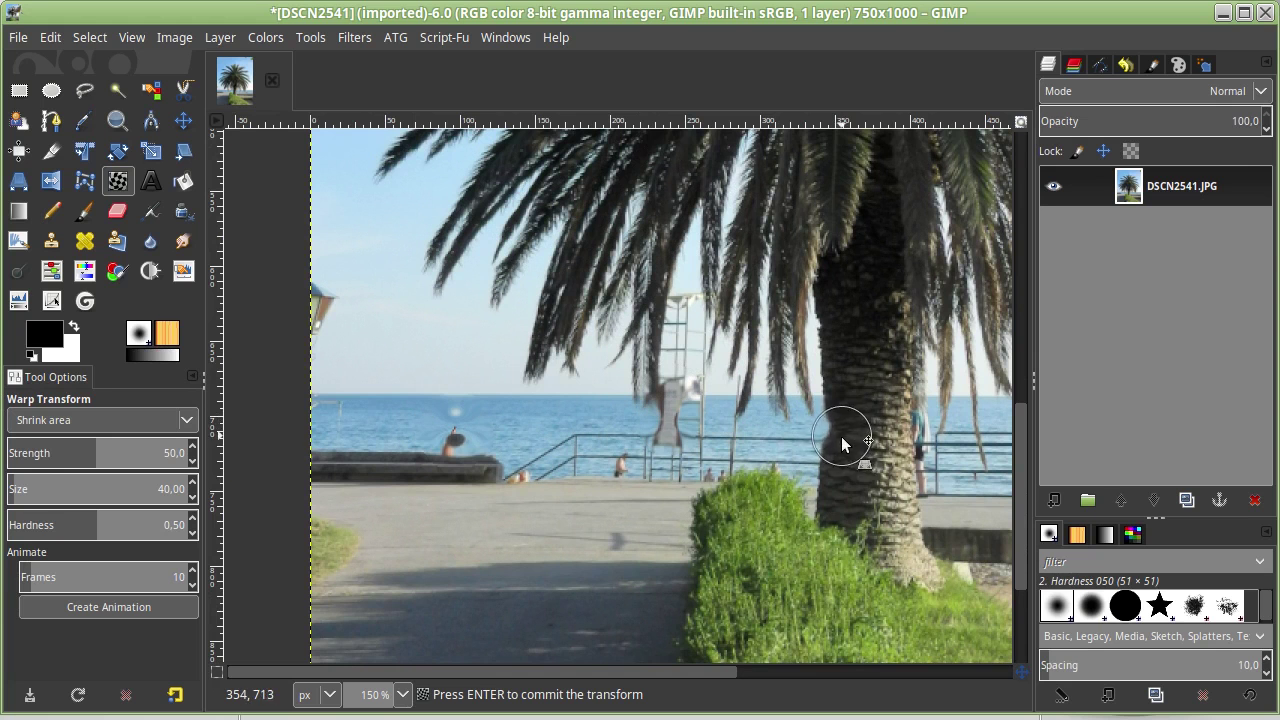
Shrink the trunk edges, nearby person, grass edge and the top-edge leaf tip
drag(885, 452, 908, 465)
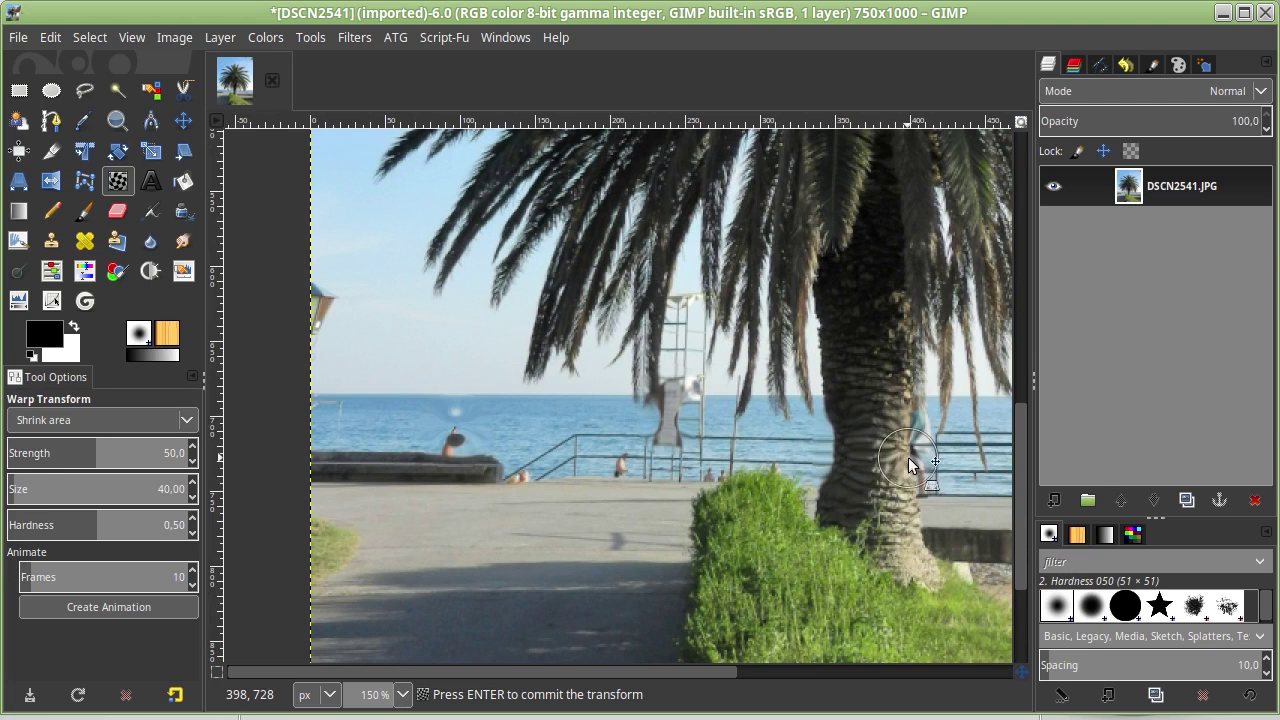
drag(836, 392, 813, 476)
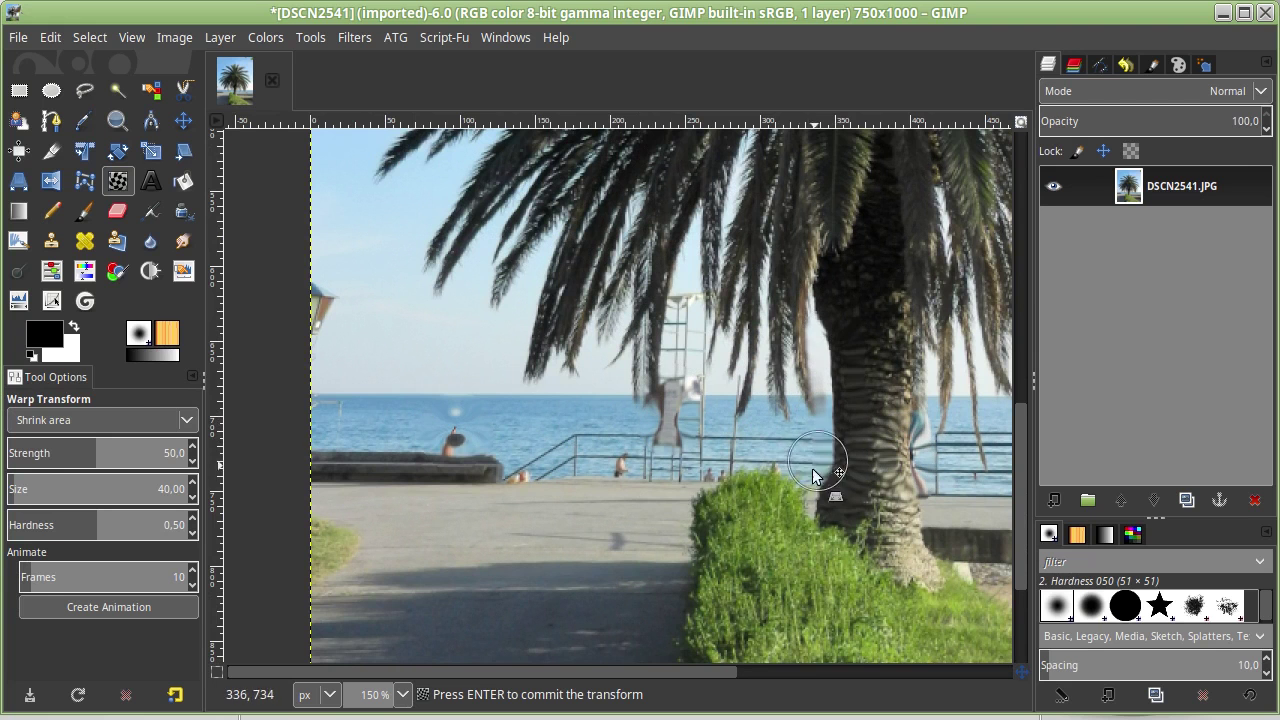
drag(697, 518, 697, 604)
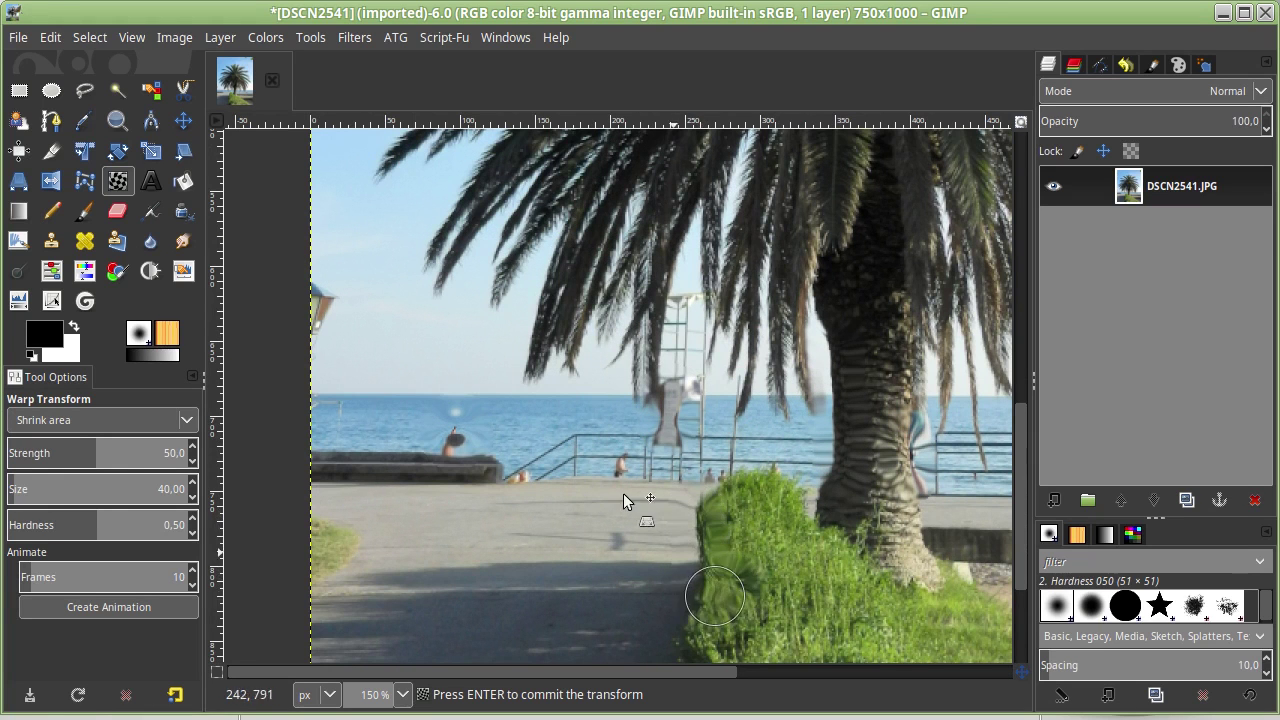
drag(615, 270, 405, 563)
scroll(571, 371, up, 4)
scroll(571, 371, right, 3)
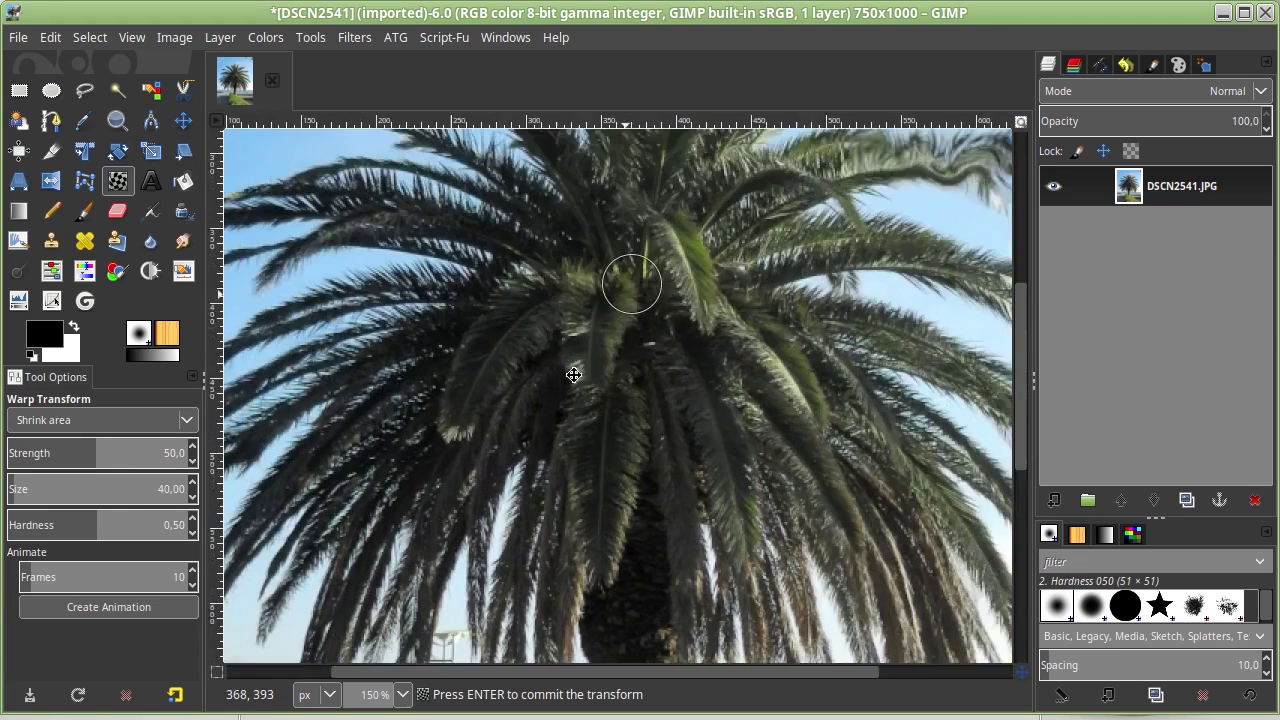
scroll(657, 294, right, 3)
scroll(657, 294, up, 1)
scroll(571, 391, up, 8)
scroll(571, 391, right, 3)
drag(615, 325, 600, 313)
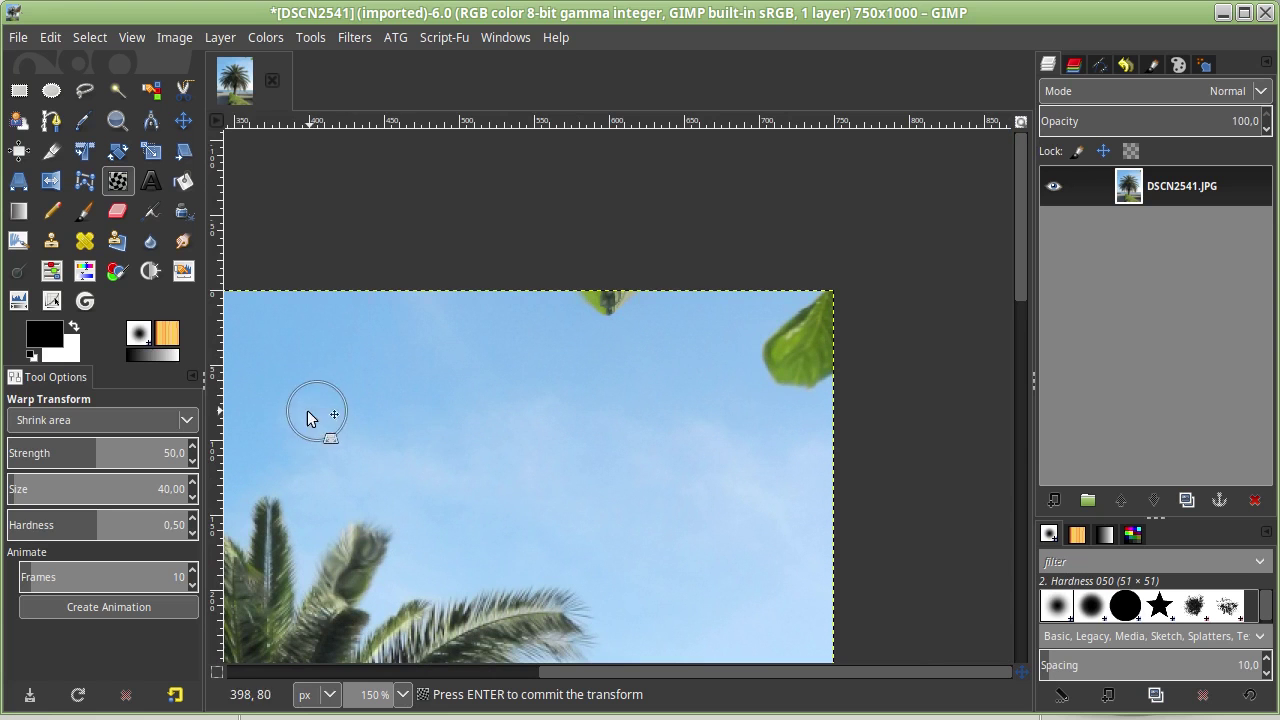
Switch to Swirl clockwise mode and twist an upper palm frond into loops
click(188, 415)
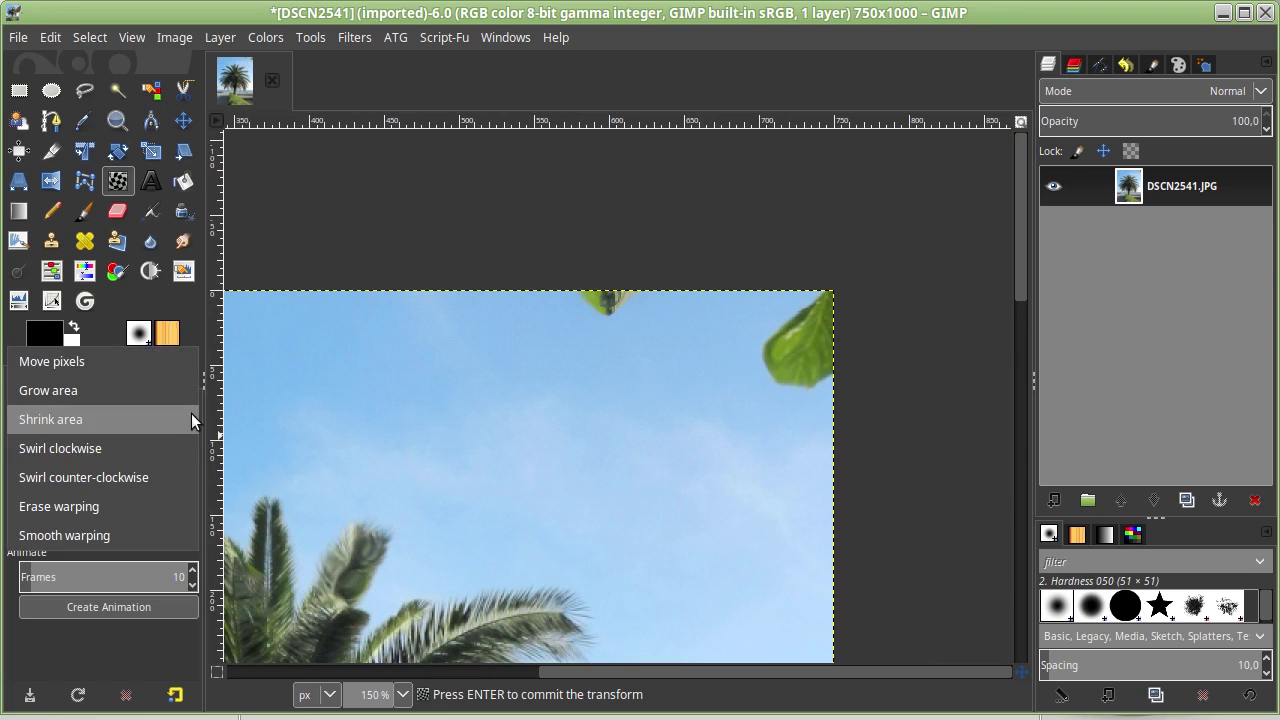
click(123, 448)
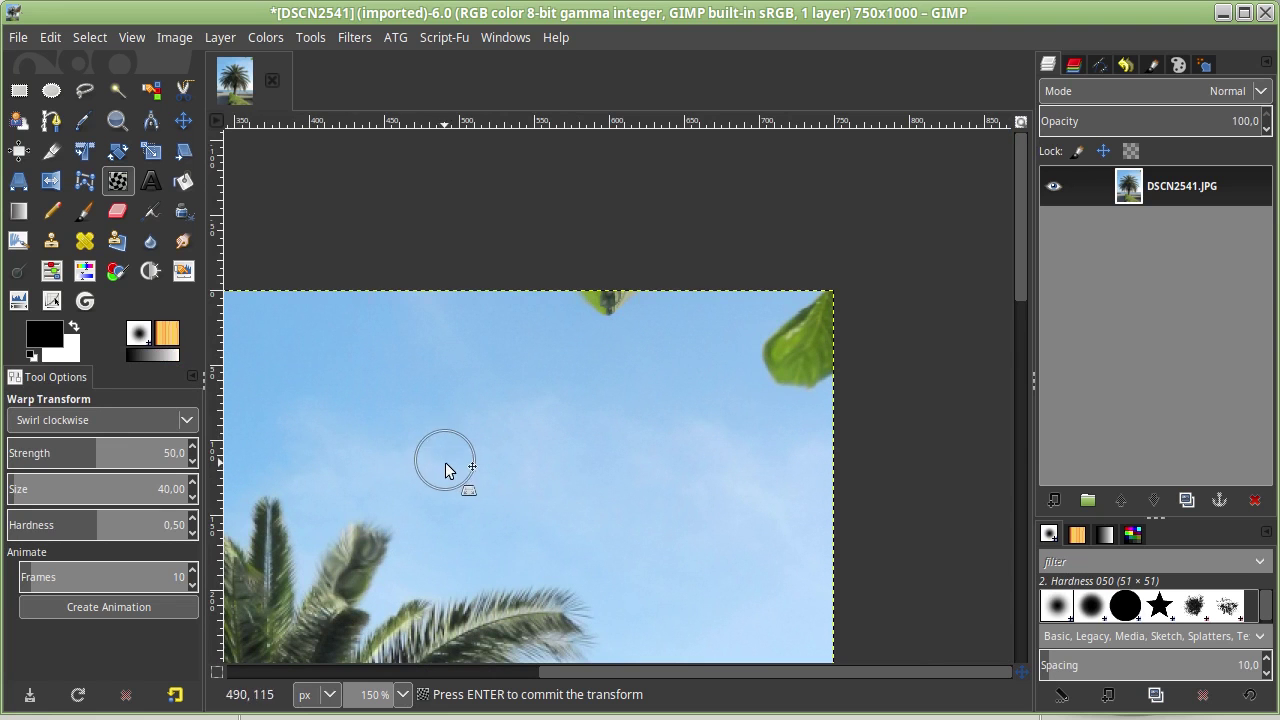
scroll(443, 487, down, 5)
mouse_move(525, 245)
mouse_down()
mouse_move(548, 252)
mouse_move(485, 280)
mouse_move(518, 216)
mouse_move(530, 249)
mouse_move(443, 265)
mouse_move(465, 232)
mouse_move(371, 300)
mouse_move(380, 290)
mouse_move(332, 372)
mouse_up()
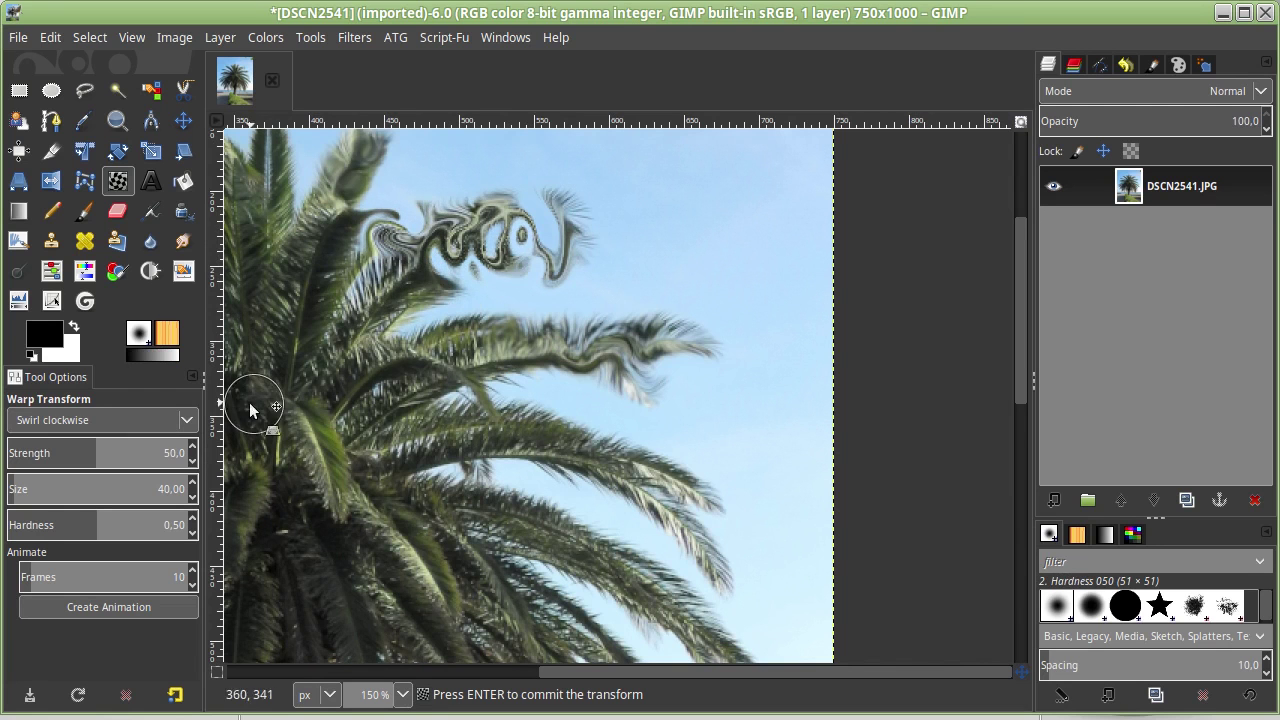
Switch to Swirl counter-clockwise mode and swirl a lower palm leaf into loops
click(187, 421)
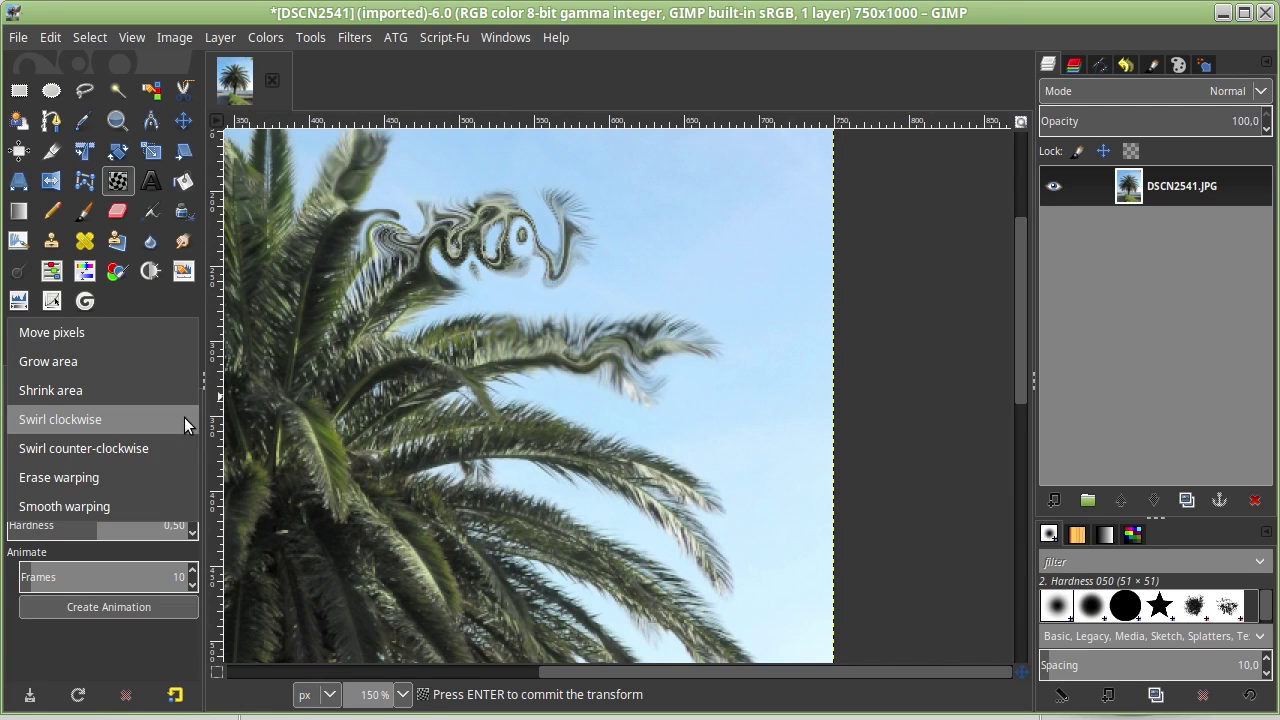
click(133, 449)
drag(546, 456, 480, 530)
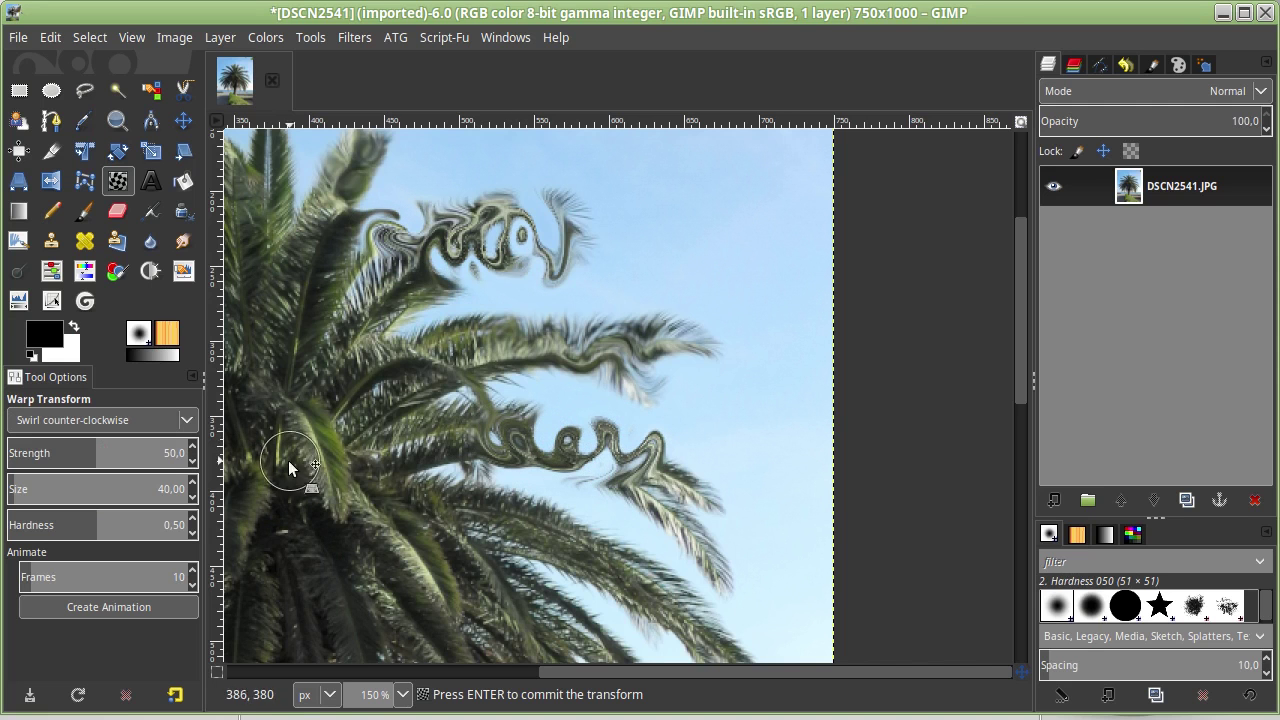
click(186, 419)
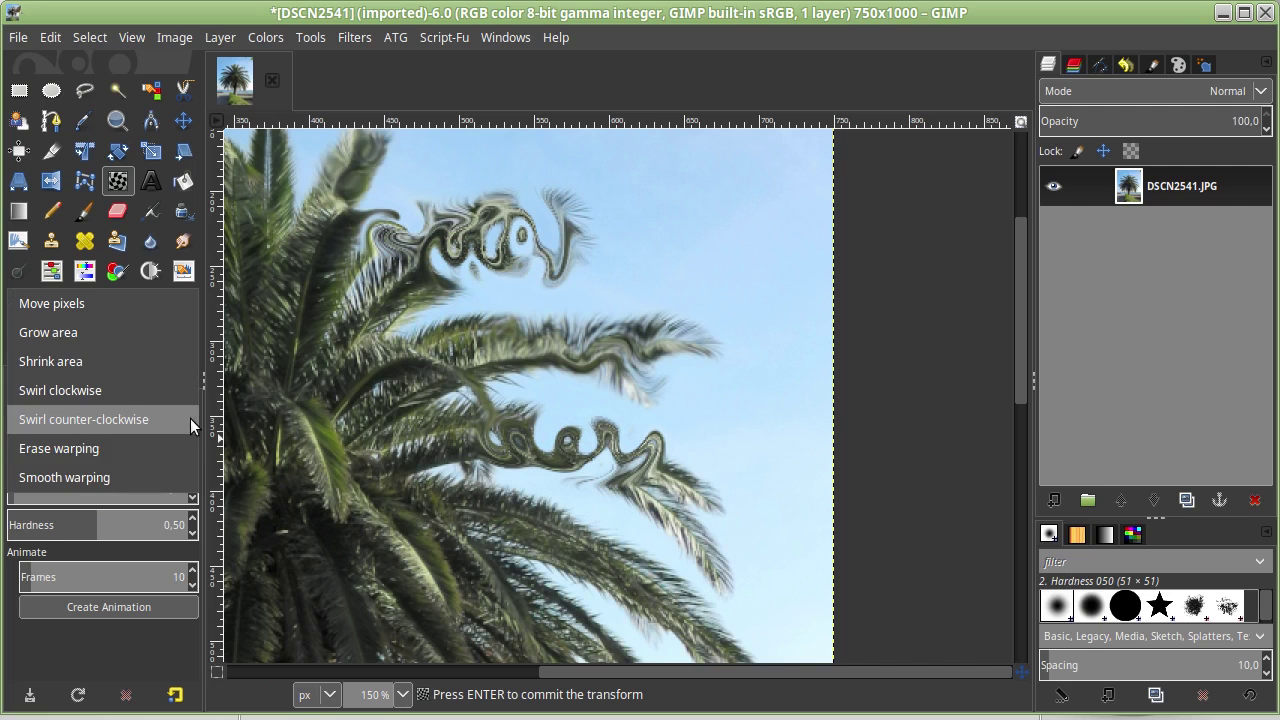
Use Erase warping to undo the swirls on the lower leaf, middle leaf and upper frond
click(130, 448)
mouse_move(640, 440)
mouse_down()
mouse_move(491, 441)
mouse_move(709, 443)
mouse_move(659, 491)
mouse_move(614, 437)
mouse_move(657, 513)
mouse_up()
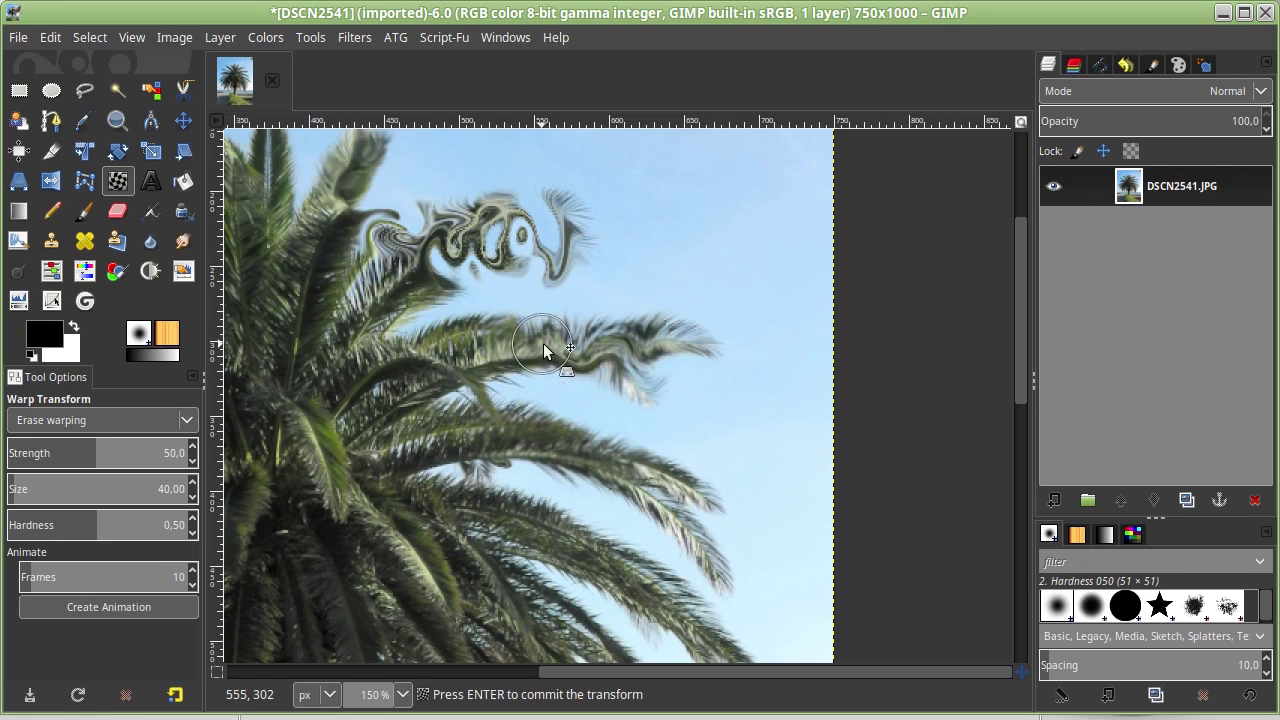
drag(512, 345, 715, 352)
mouse_move(590, 245)
mouse_down()
mouse_move(401, 218)
mouse_move(528, 177)
mouse_move(594, 258)
mouse_move(458, 312)
mouse_move(616, 231)
mouse_move(416, 296)
mouse_move(376, 321)
mouse_move(351, 360)
mouse_move(382, 313)
mouse_move(505, 240)
mouse_up()
scroll(505, 240, up, 5)
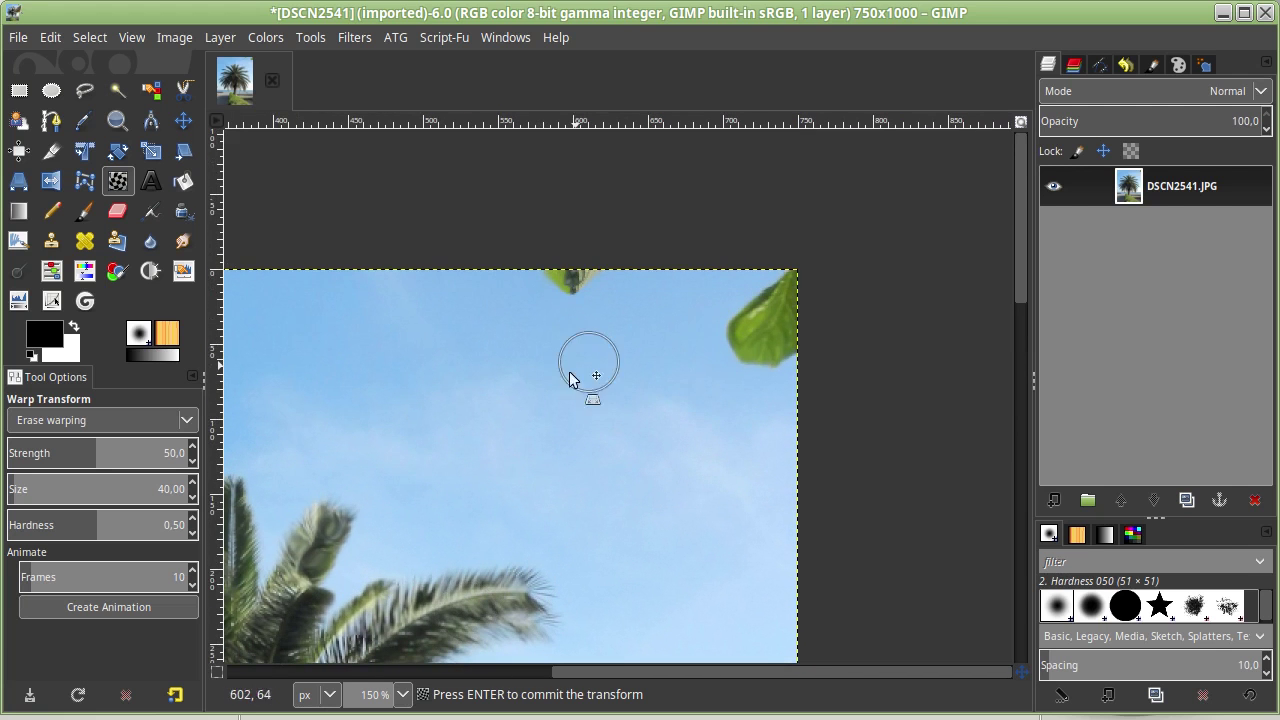
Set the warp mode back to Smooth warping and zoom to 100%
click(186, 419)
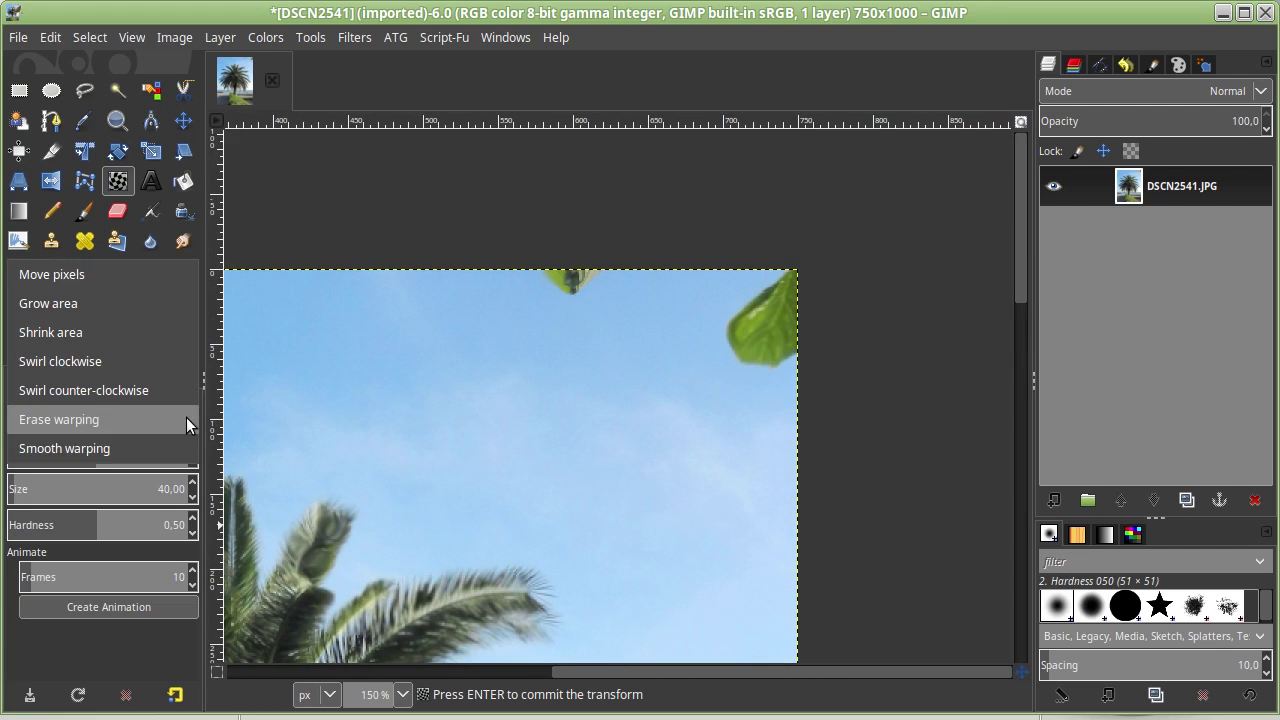
click(108, 447)
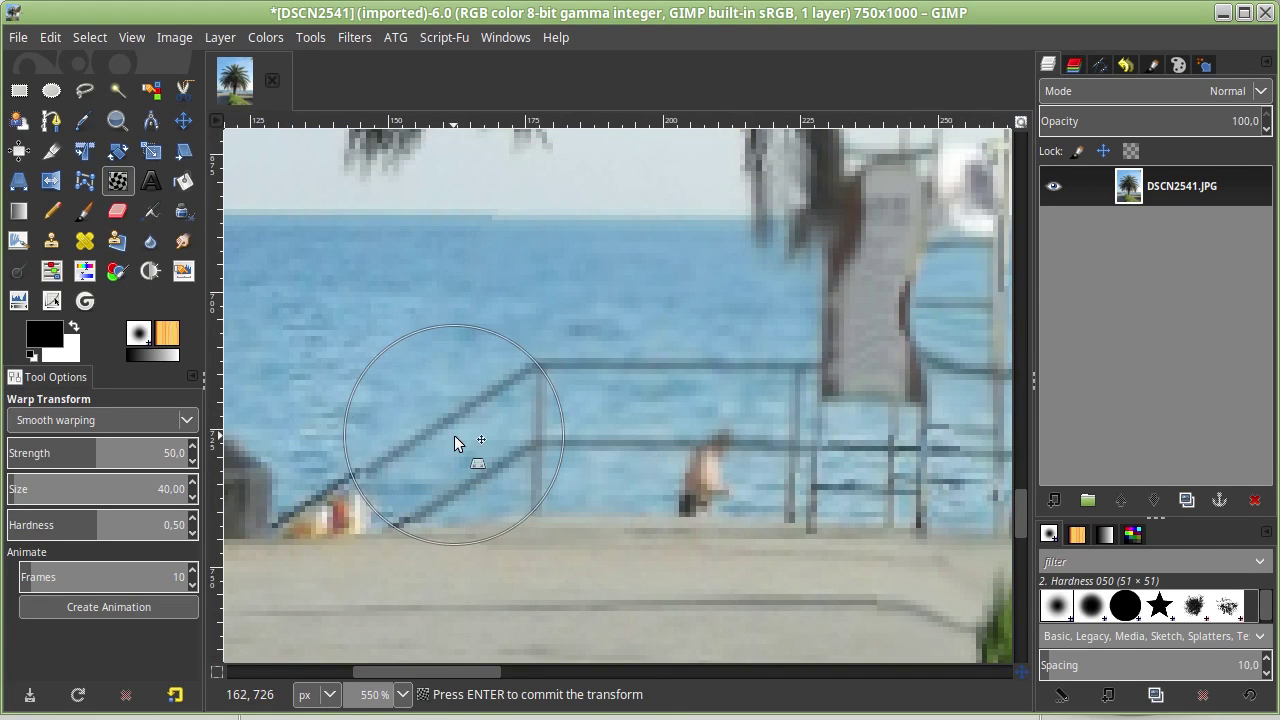
scroll(577, 390, down, 3)
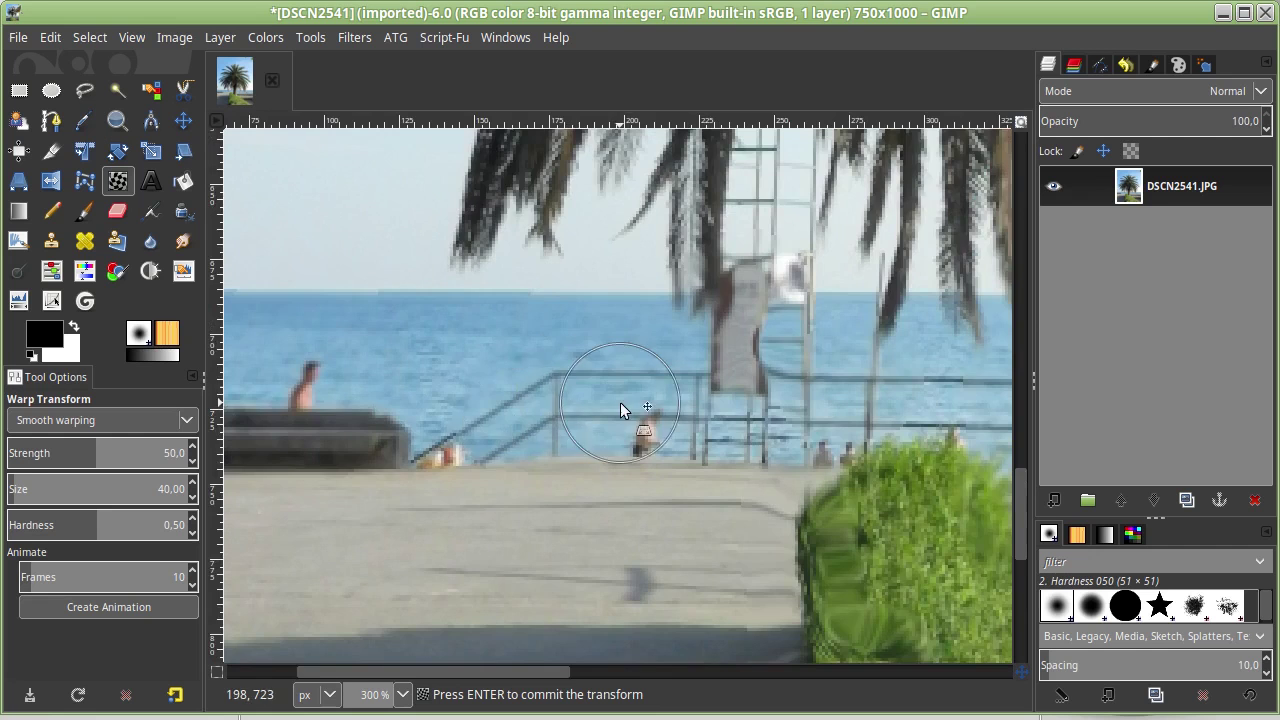
scroll(620, 402, down, 3)
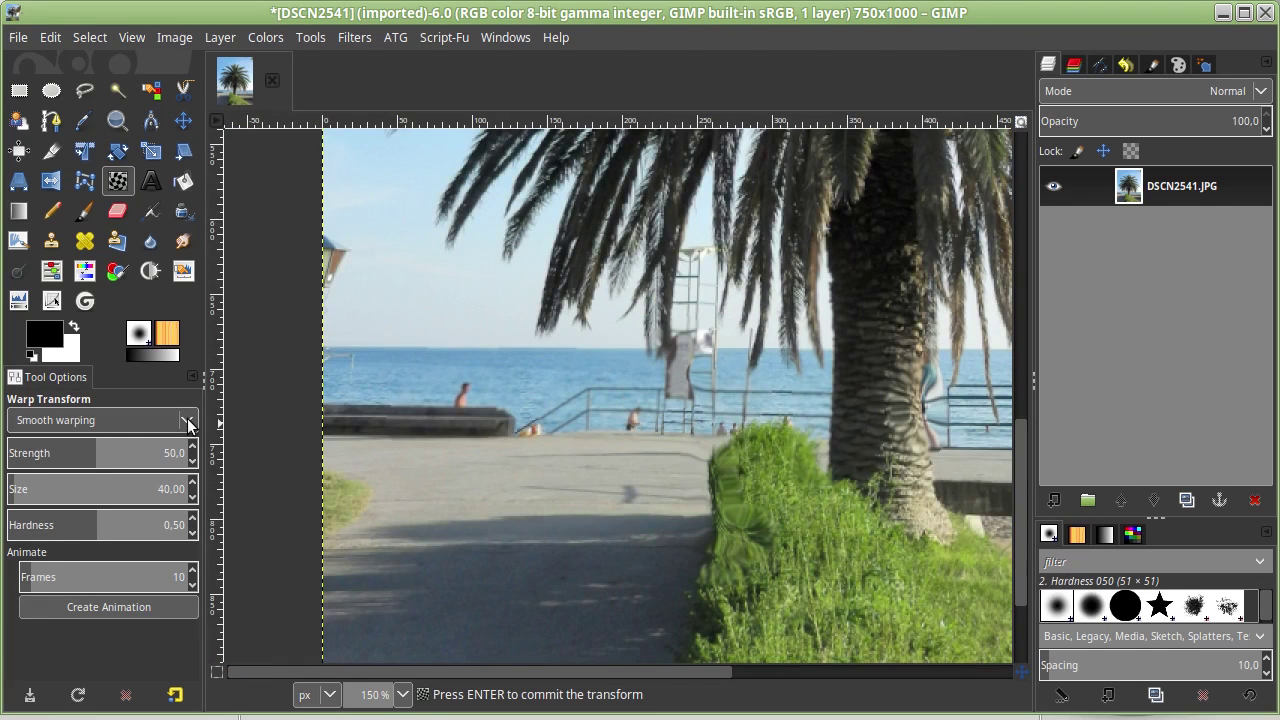
scroll(336, 286, up, 10)
scroll(336, 286, right, 4)
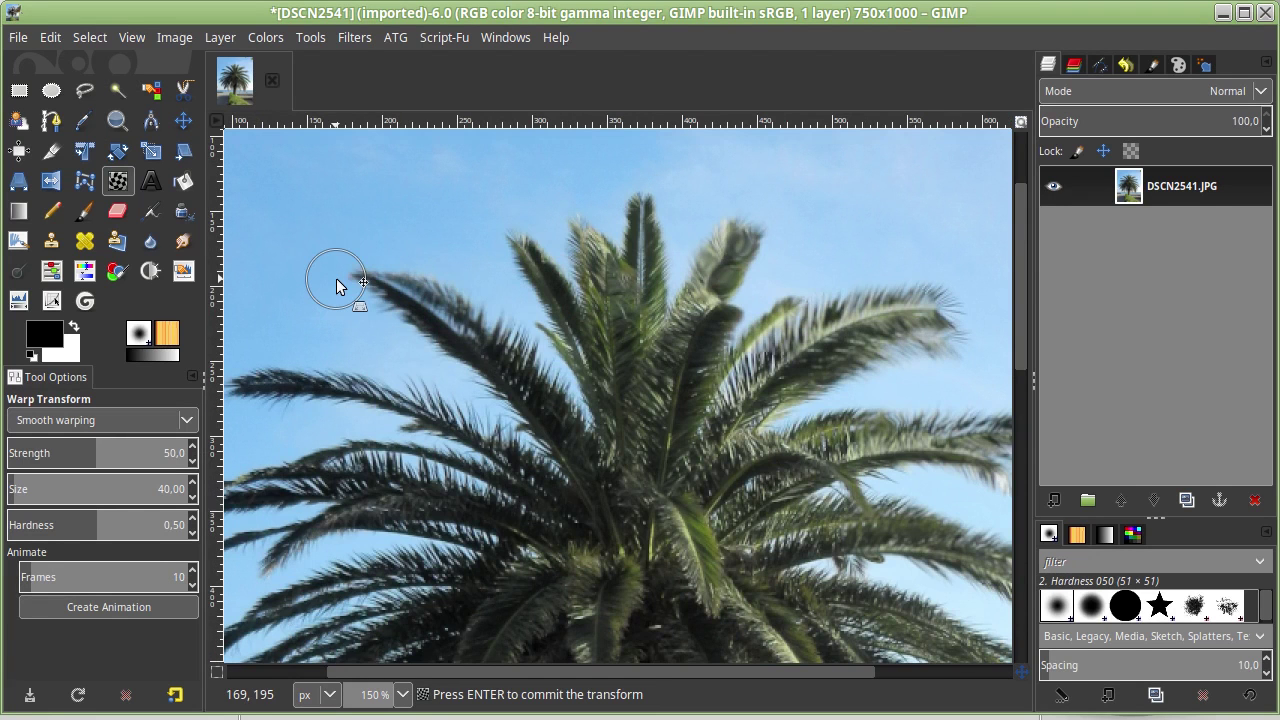
scroll(370, 268, down, 1)
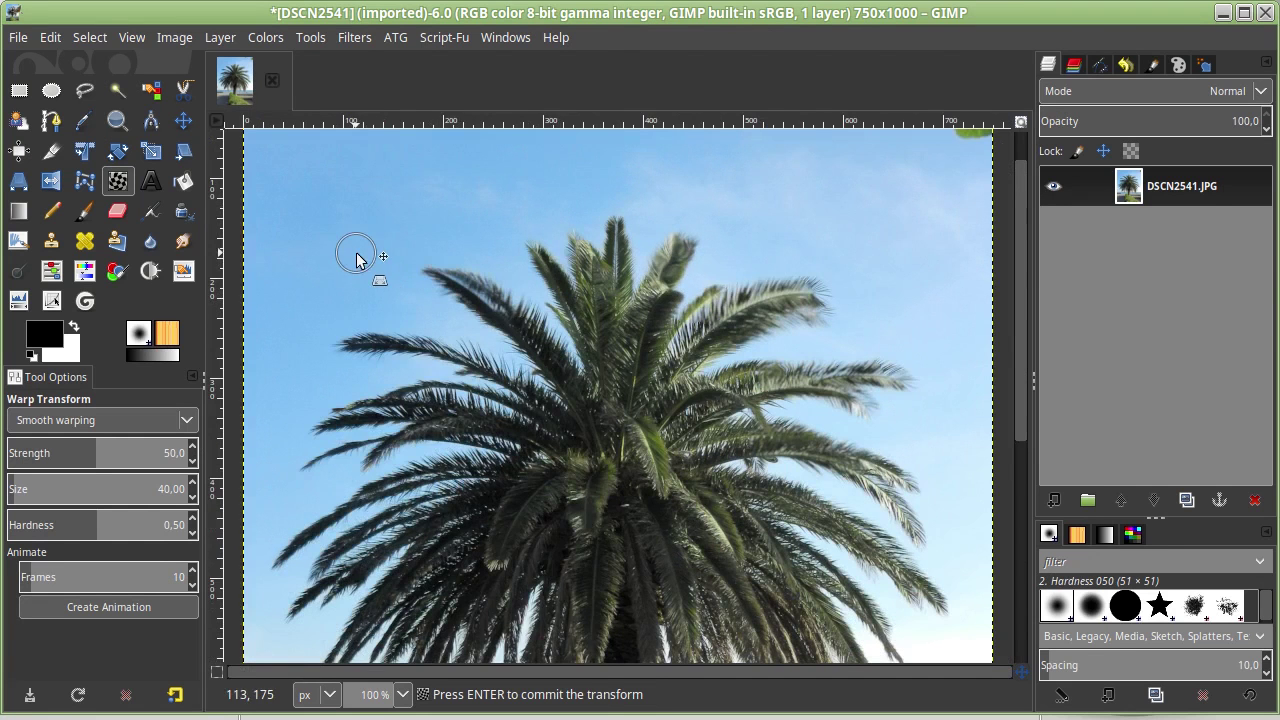
click(344, 38)
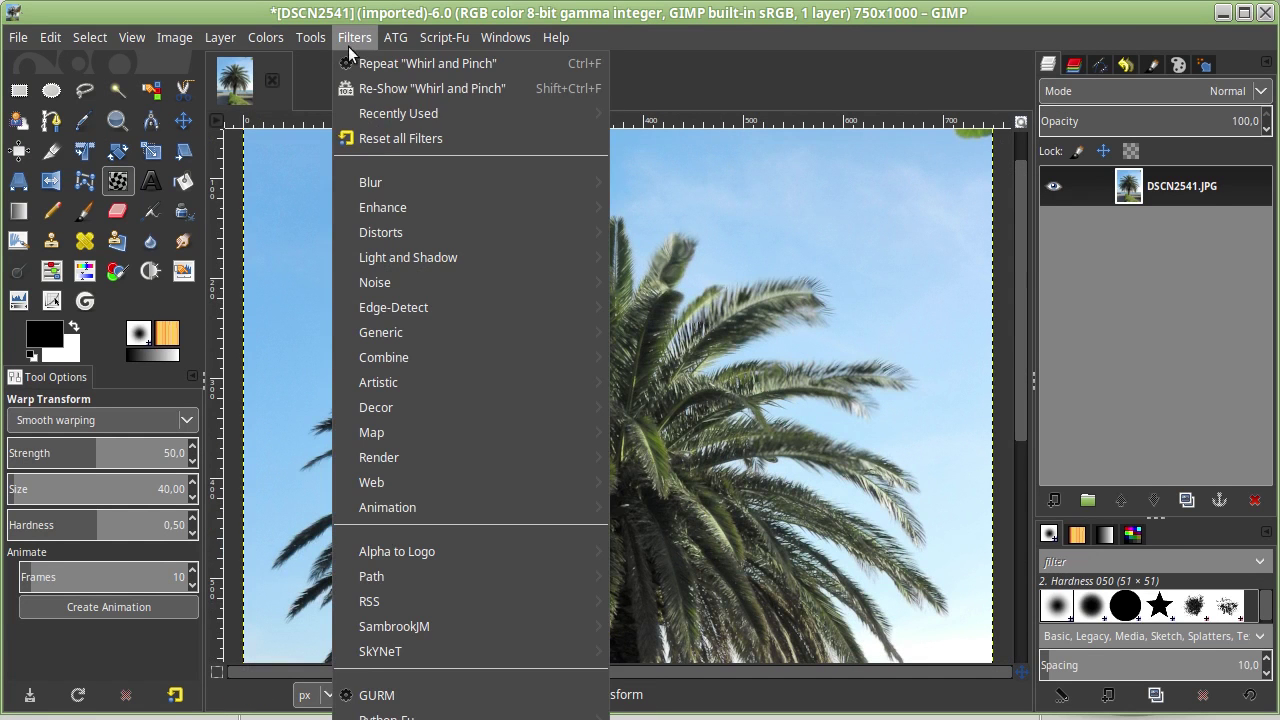
mouse_move(371, 182)
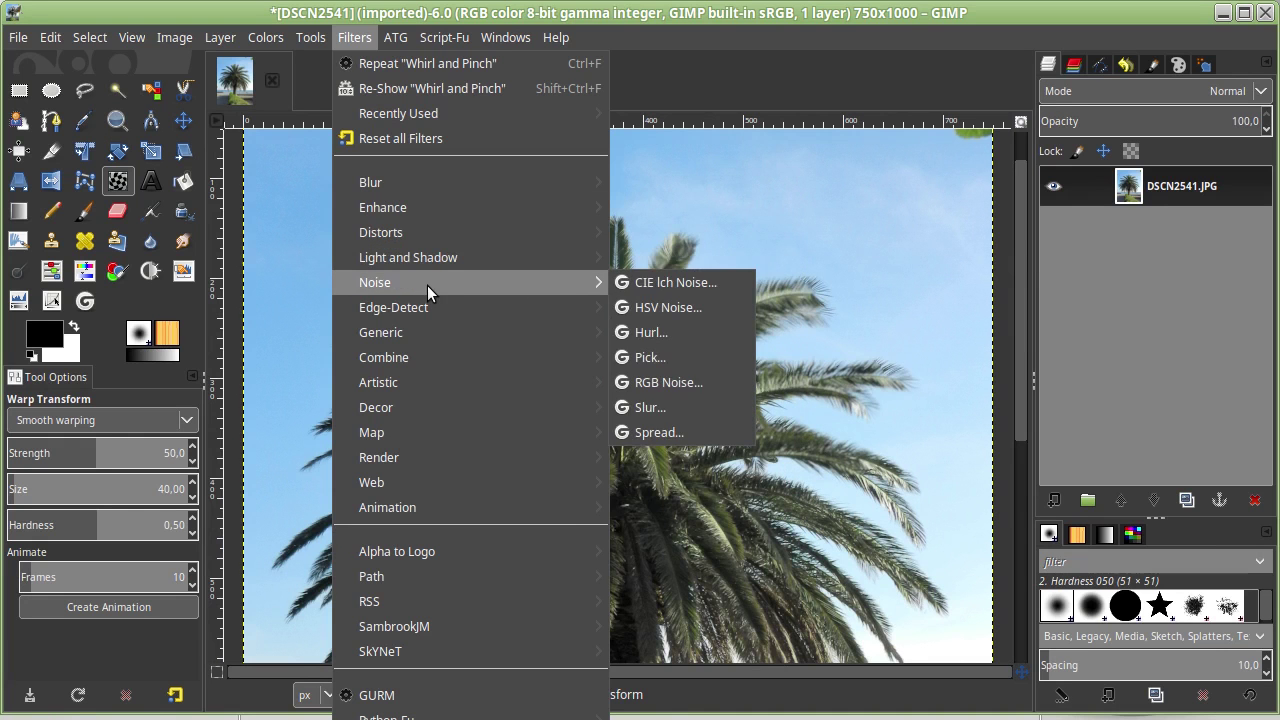
mouse_move(470, 182)
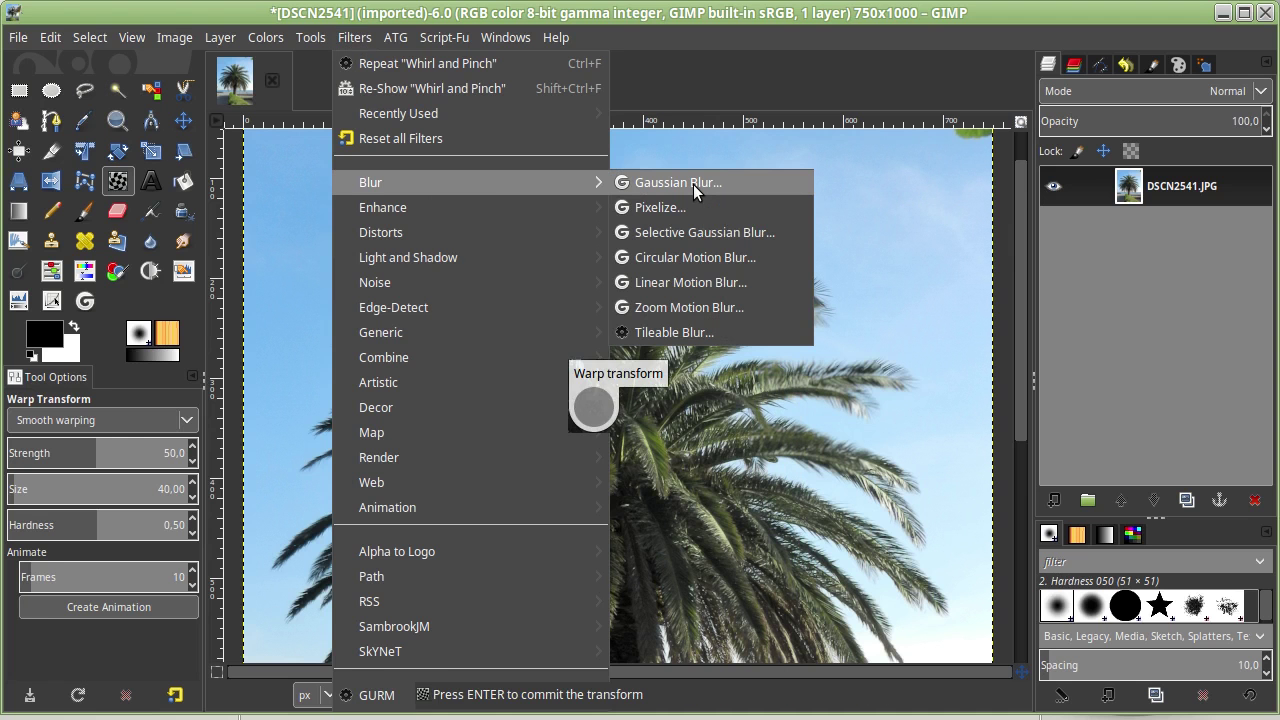
Preview a Gaussian blur at size 5.35 then 1.04, and cancel it without applying
click(693, 184)
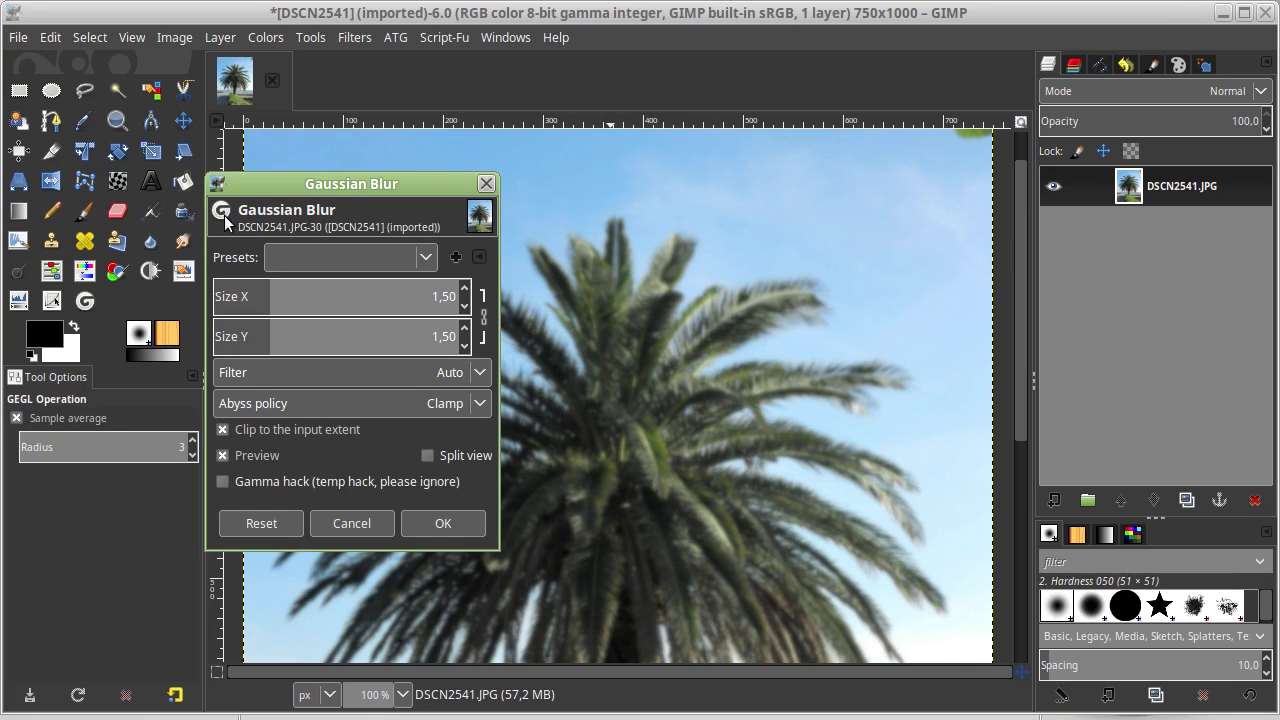
drag(271, 296, 304, 296)
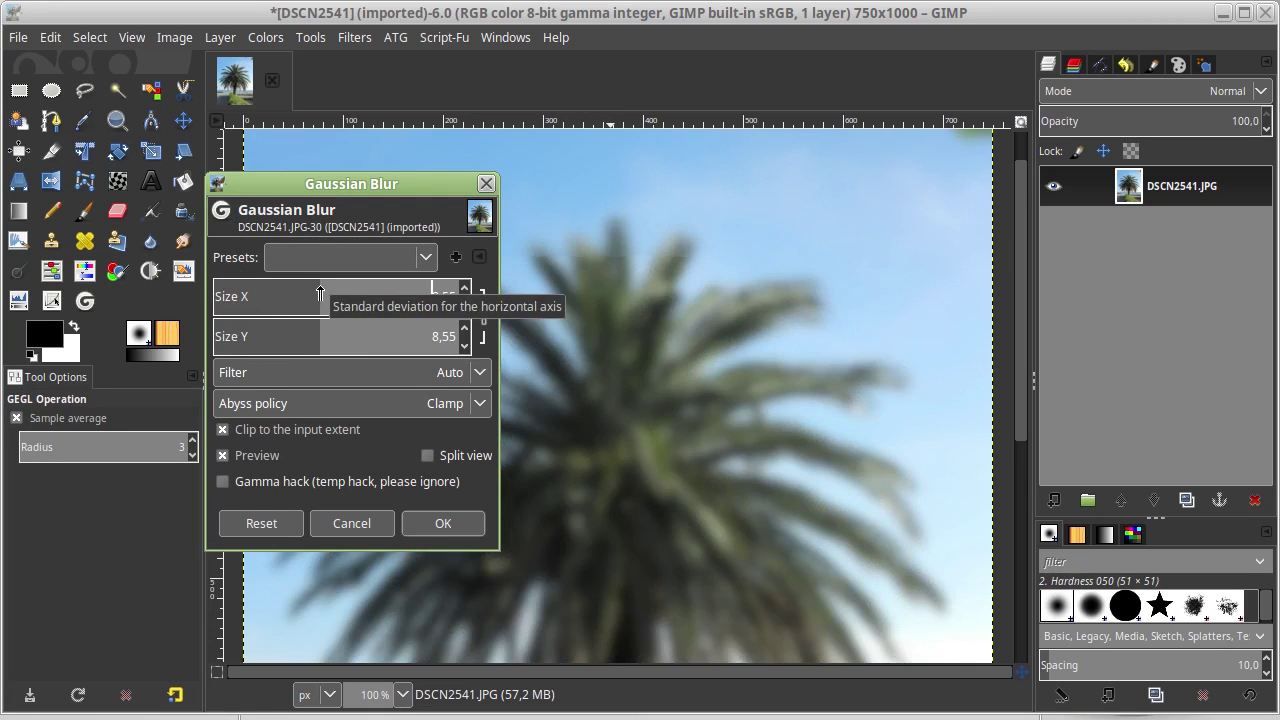
drag(304, 292, 229, 289)
key(Escape)
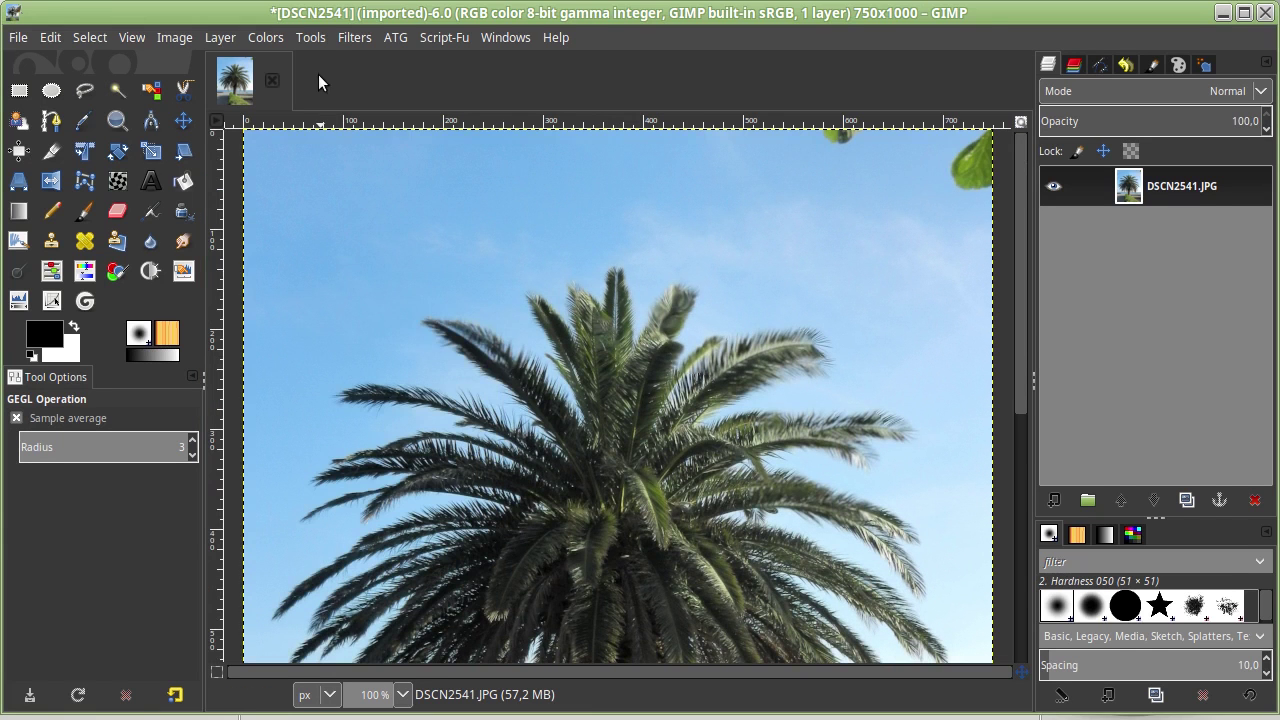
click(312, 38)
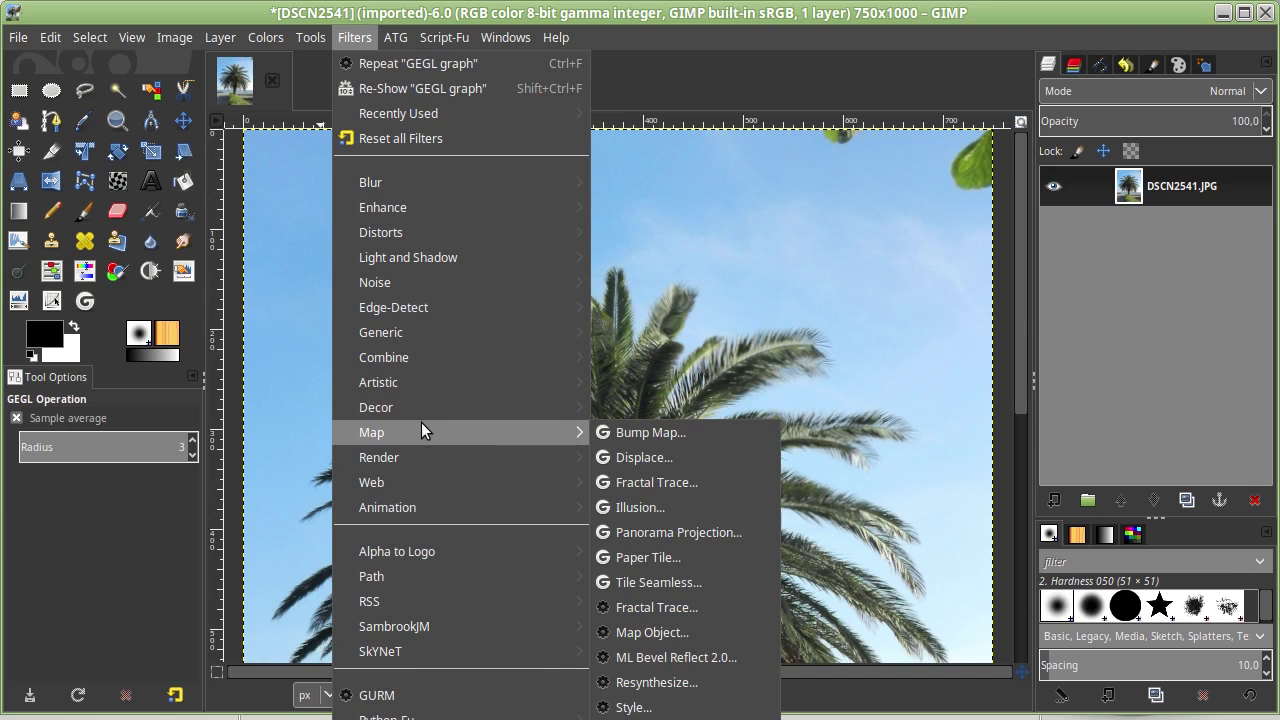
mouse_move(381, 651)
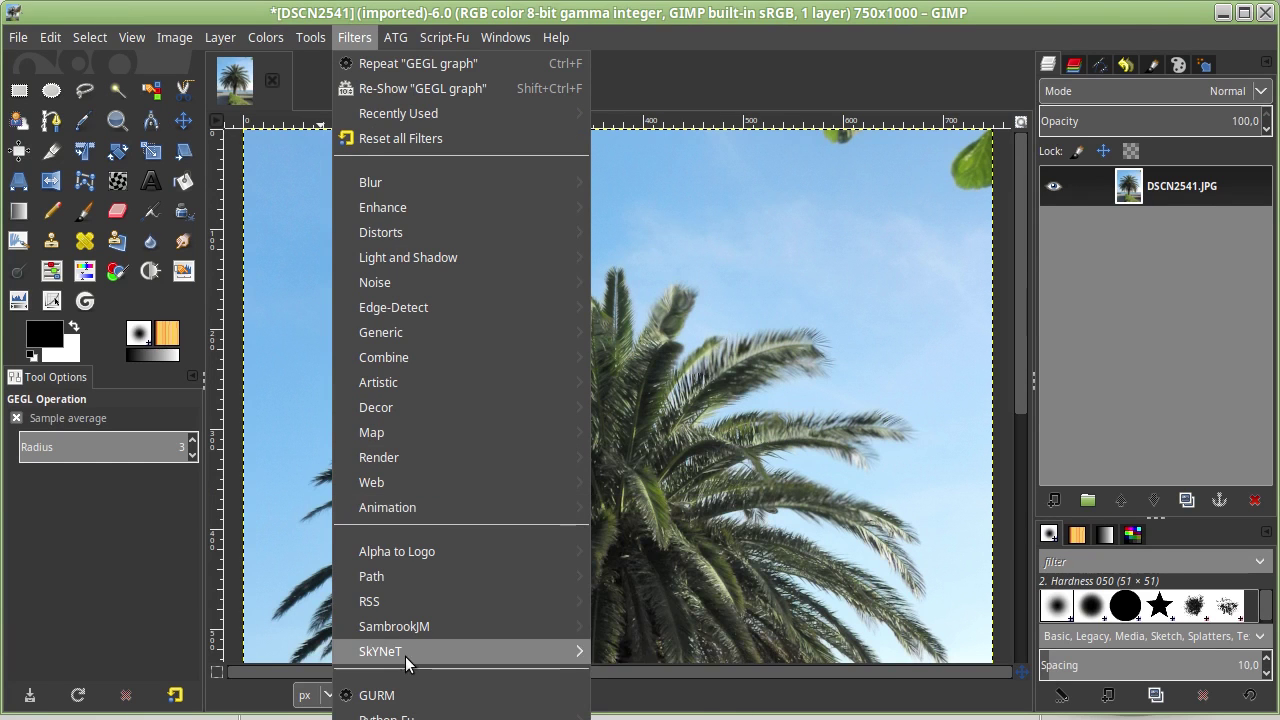
mouse_move(637, 651)
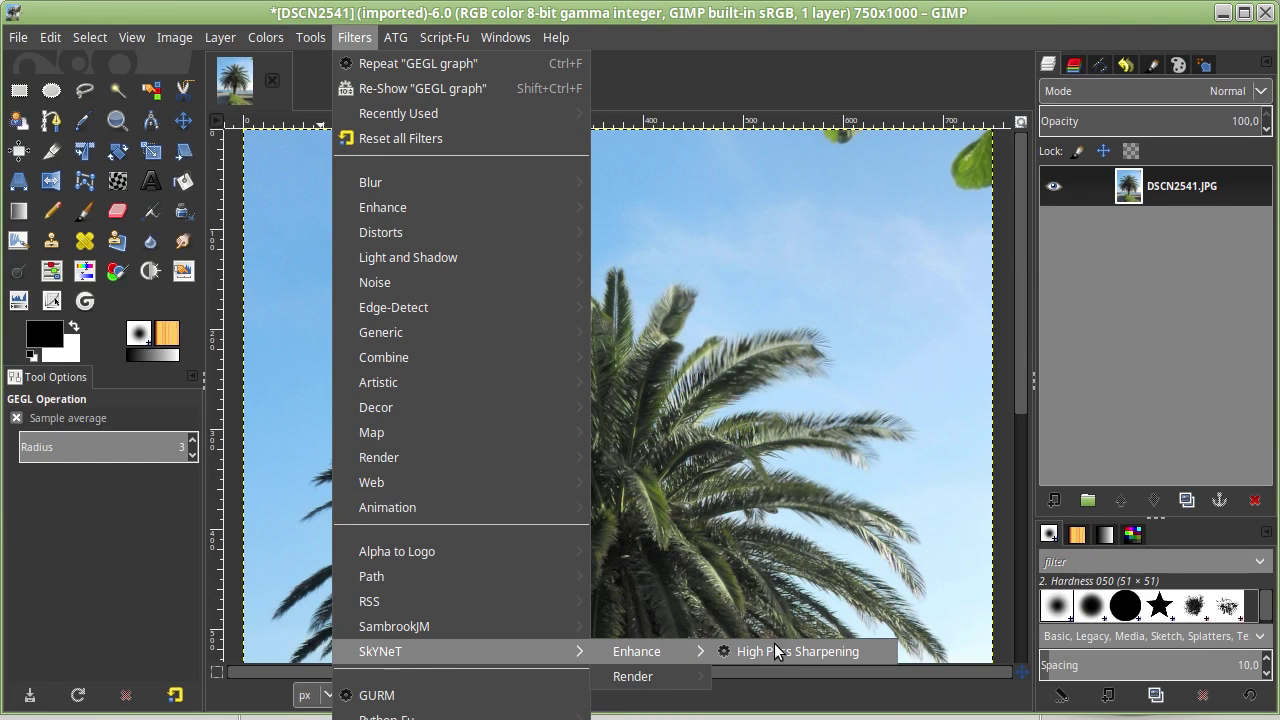
Run High Pass Sharpening with radius 10 and dismiss the script-fu warning messages
click(776, 651)
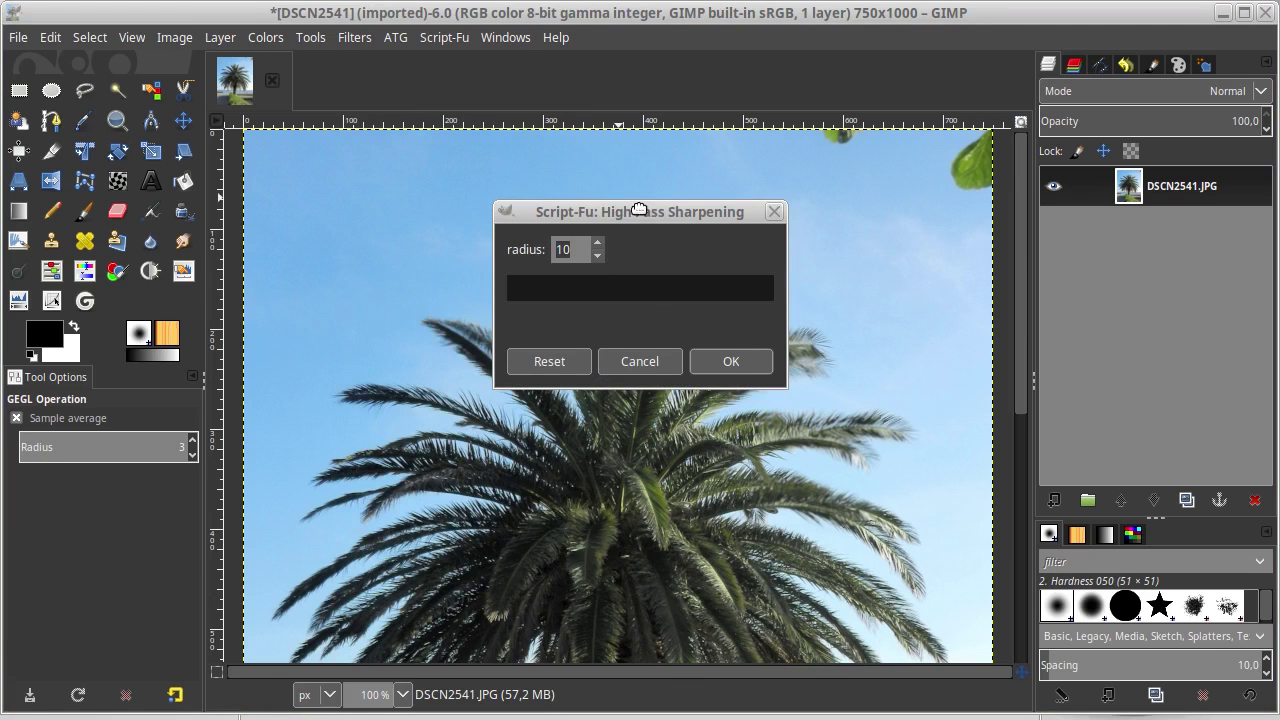
drag(639, 209, 224, 102)
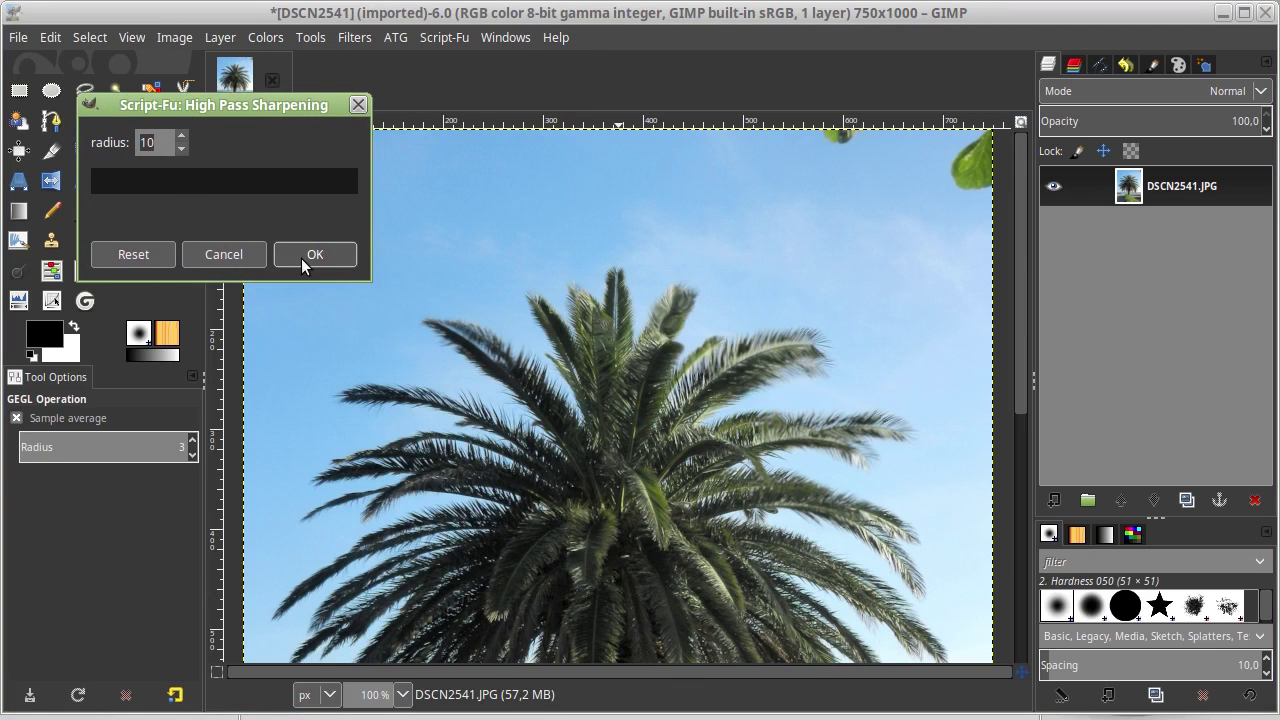
click(301, 258)
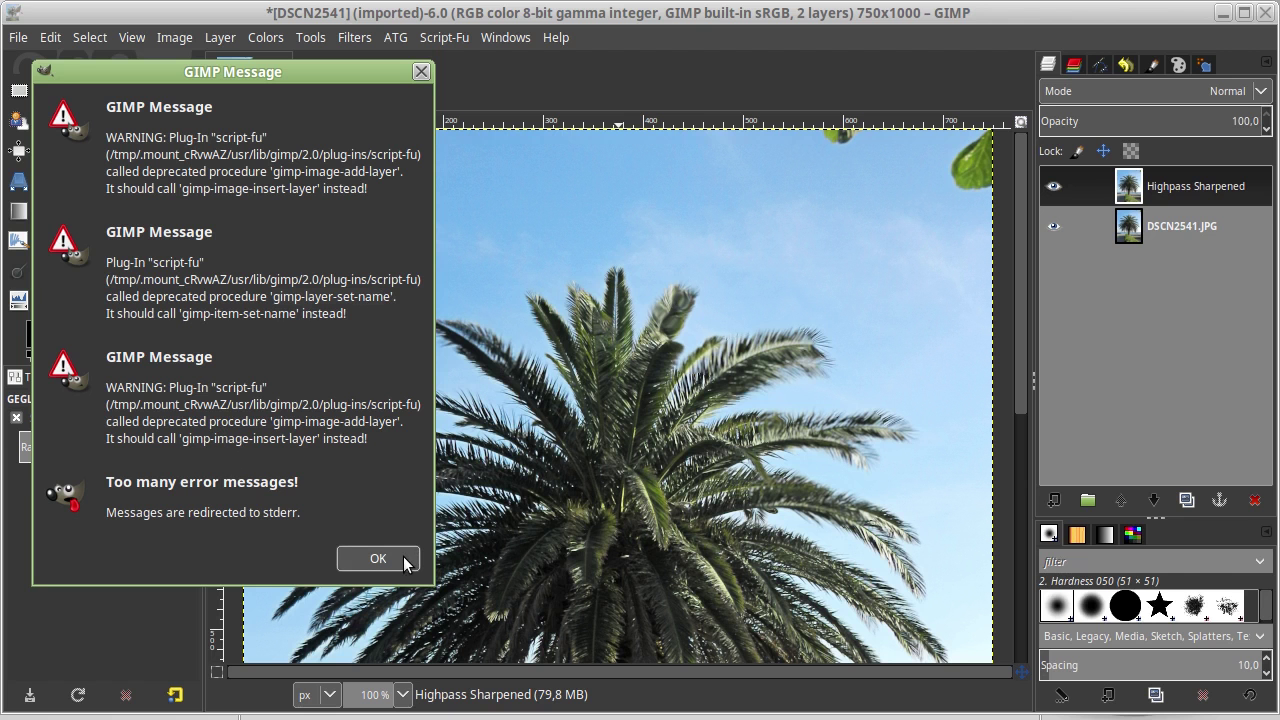
click(378, 559)
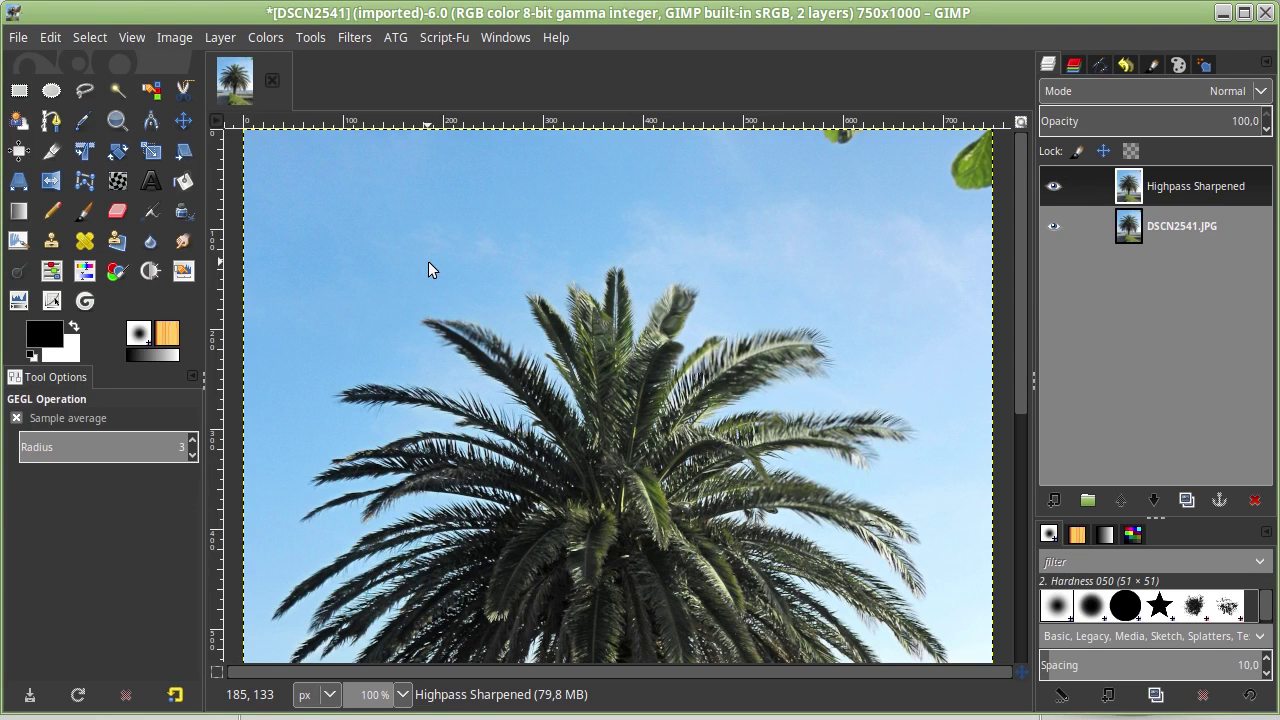
Toggle the Highpass Sharpened layer's visibility to compare it with the original
click(1053, 185)
click(1053, 186)
ctrl+scroll(785, 327, up, 3)
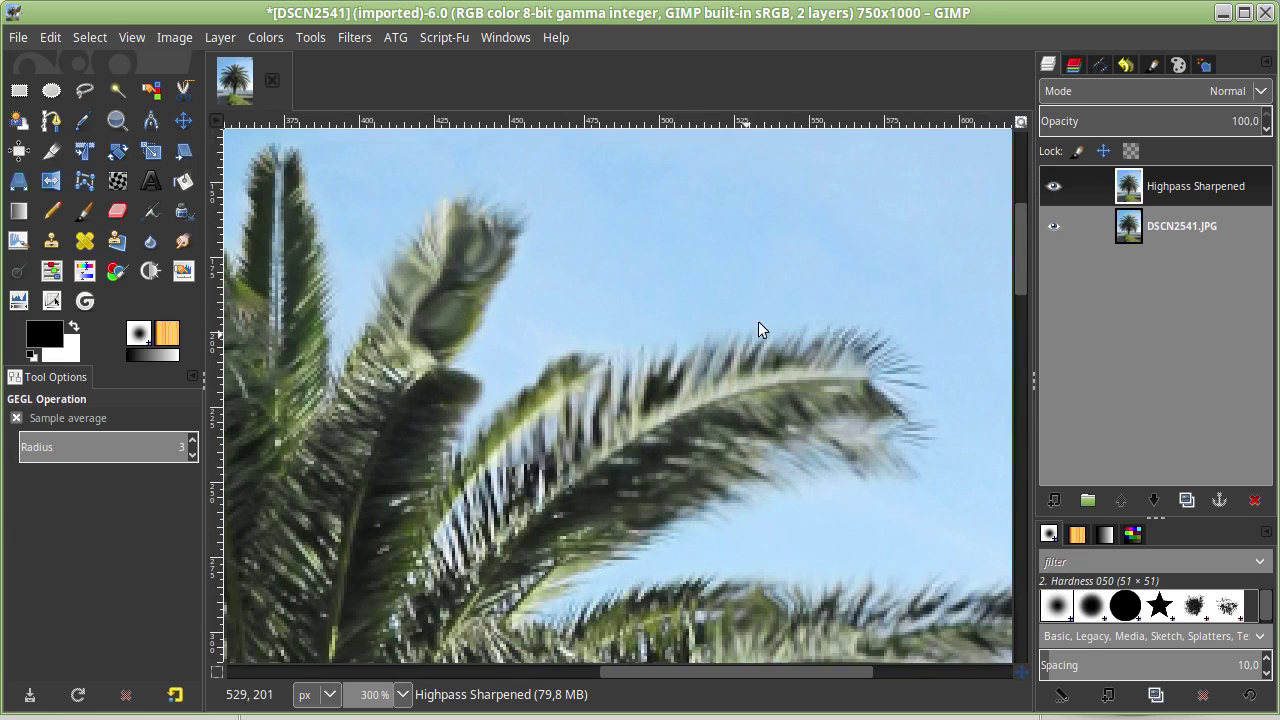
click(1053, 186)
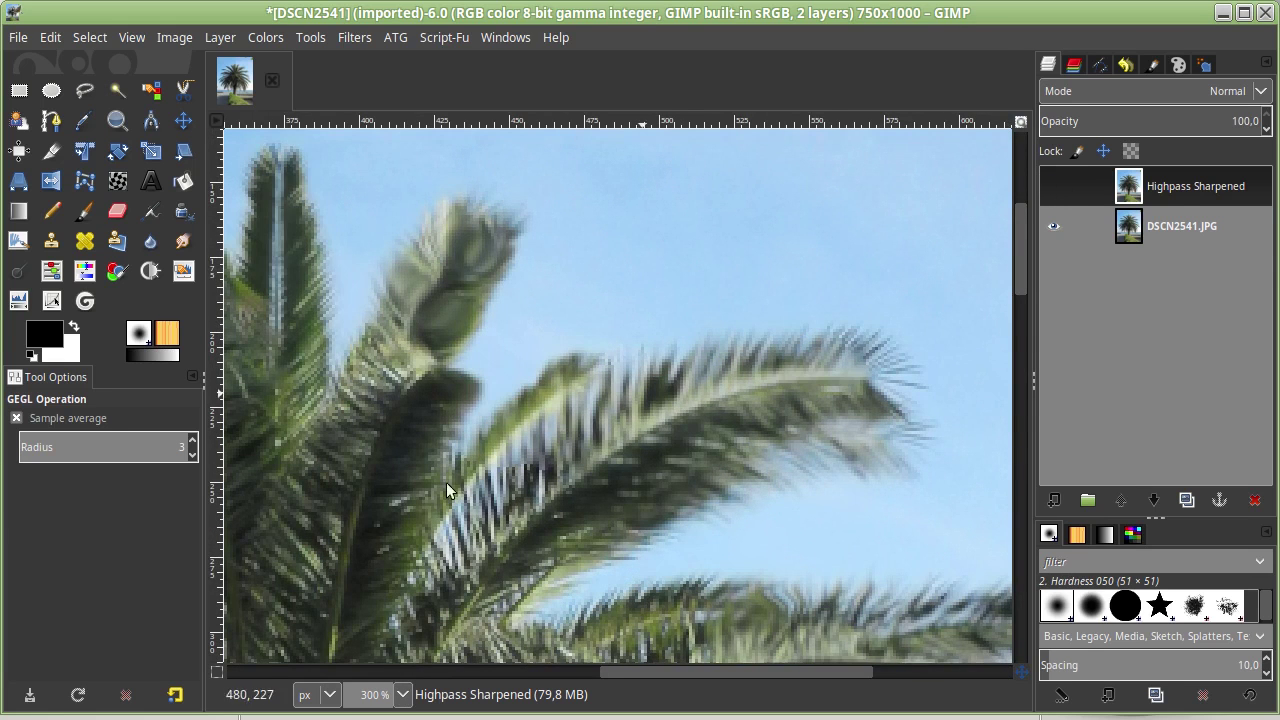
click(1053, 186)
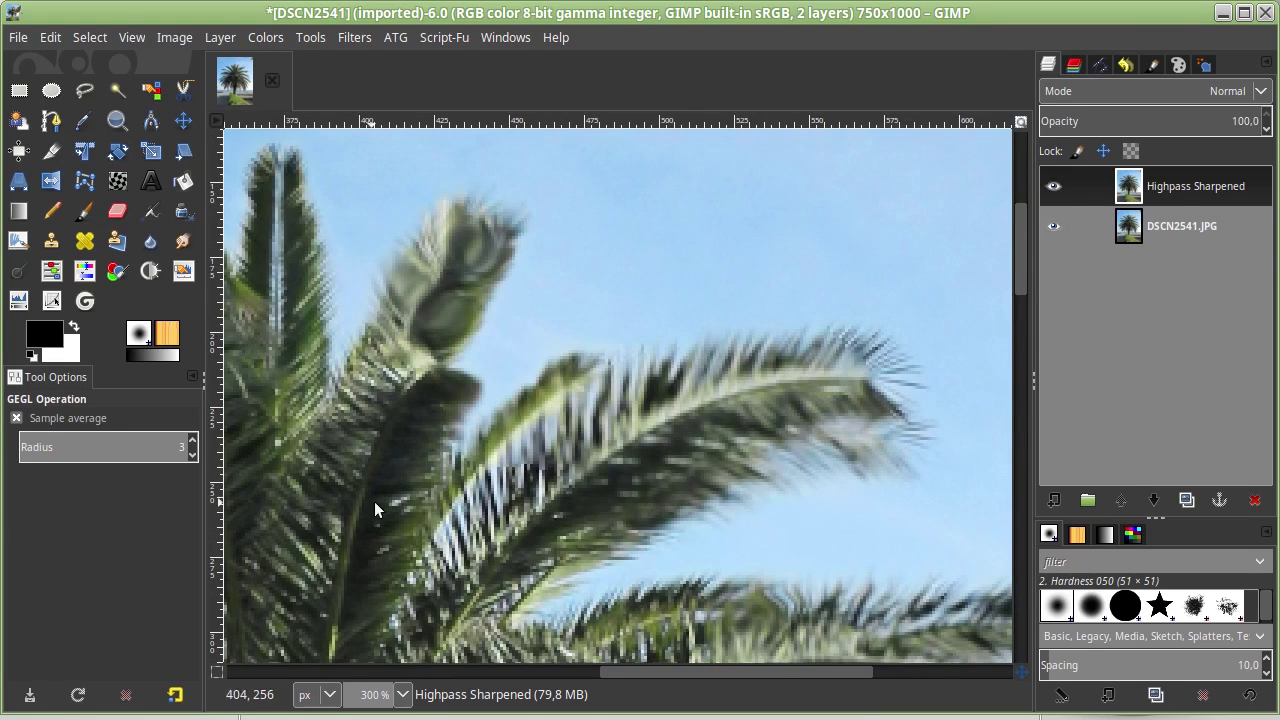
drag(374, 501, 592, 163)
click(1051, 191)
click(1051, 191)
click(1051, 191)
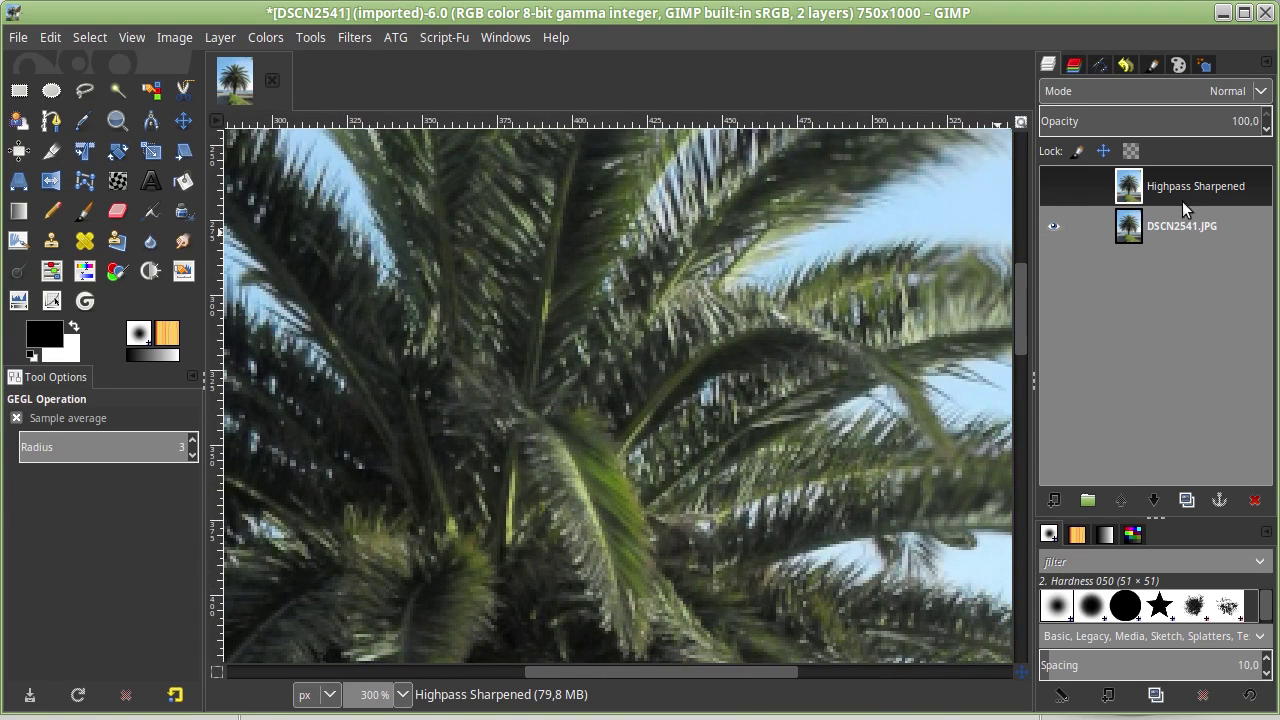
Delete the Highpass Sharpened layer and zoom out on the photo
click(1255, 500)
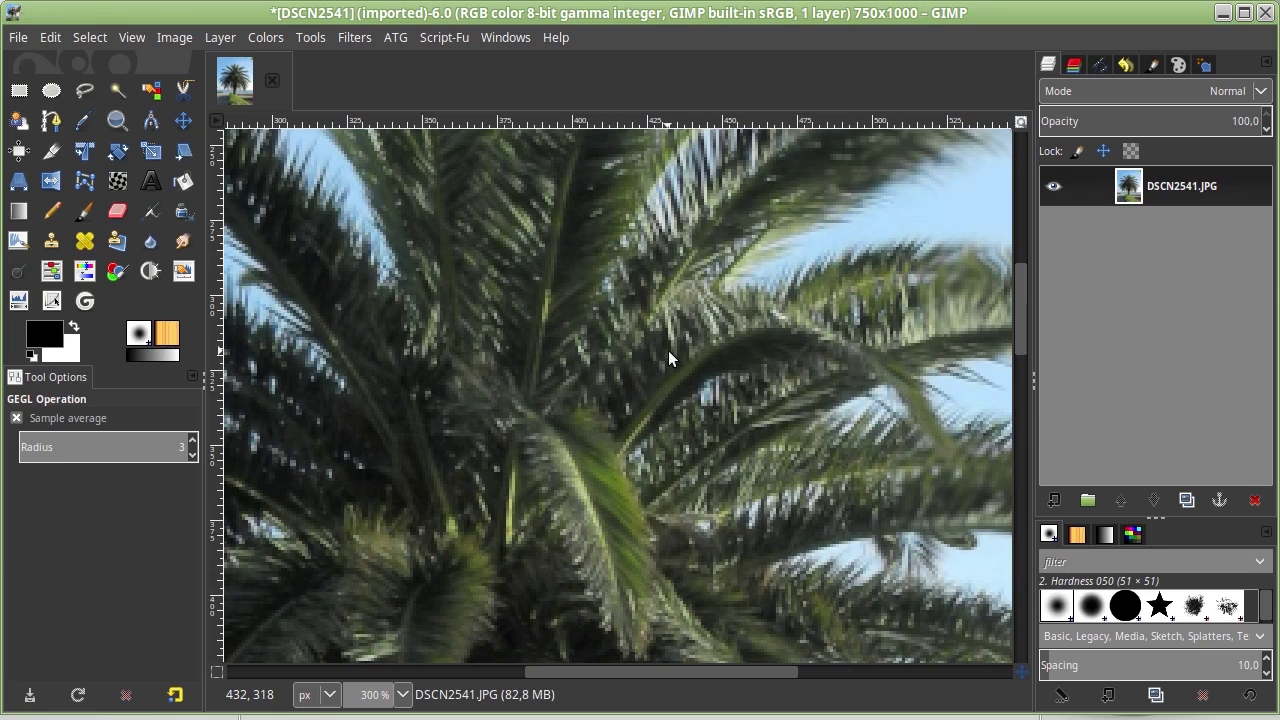
scroll(606, 326, down, 1)
scroll(606, 326, down, 1)
scroll(606, 321, down, 2)
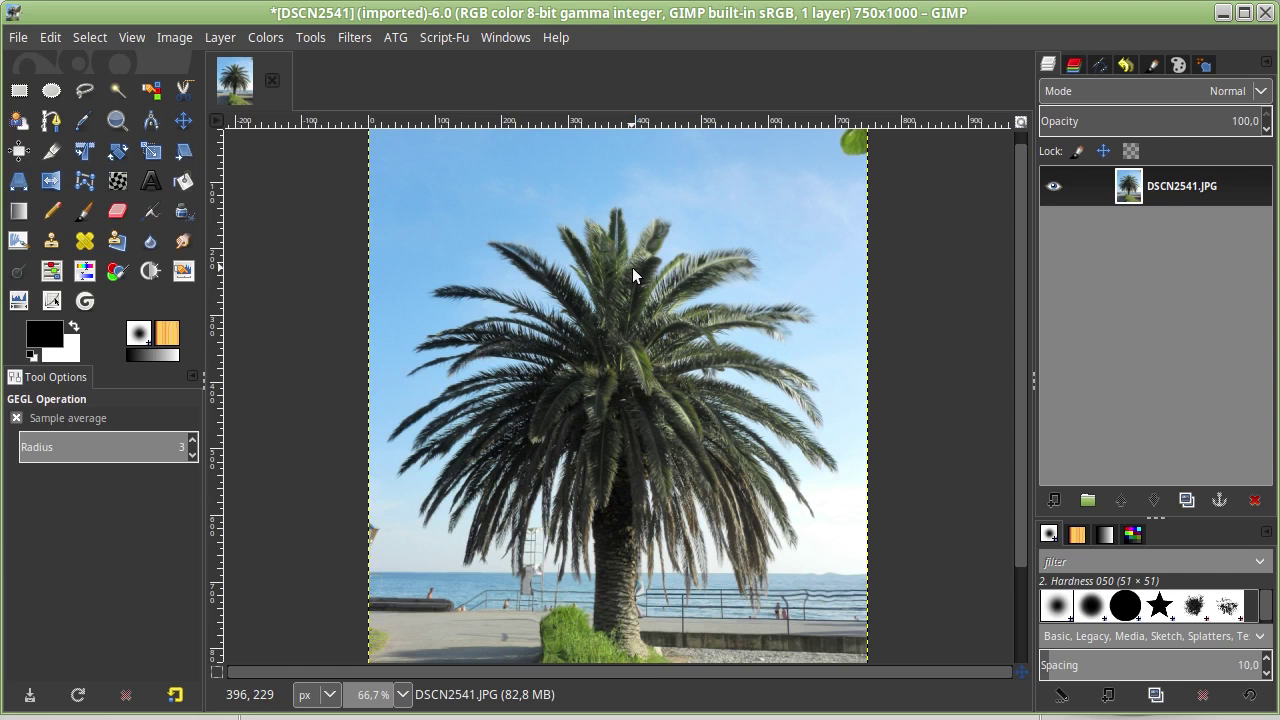
click(357, 44)
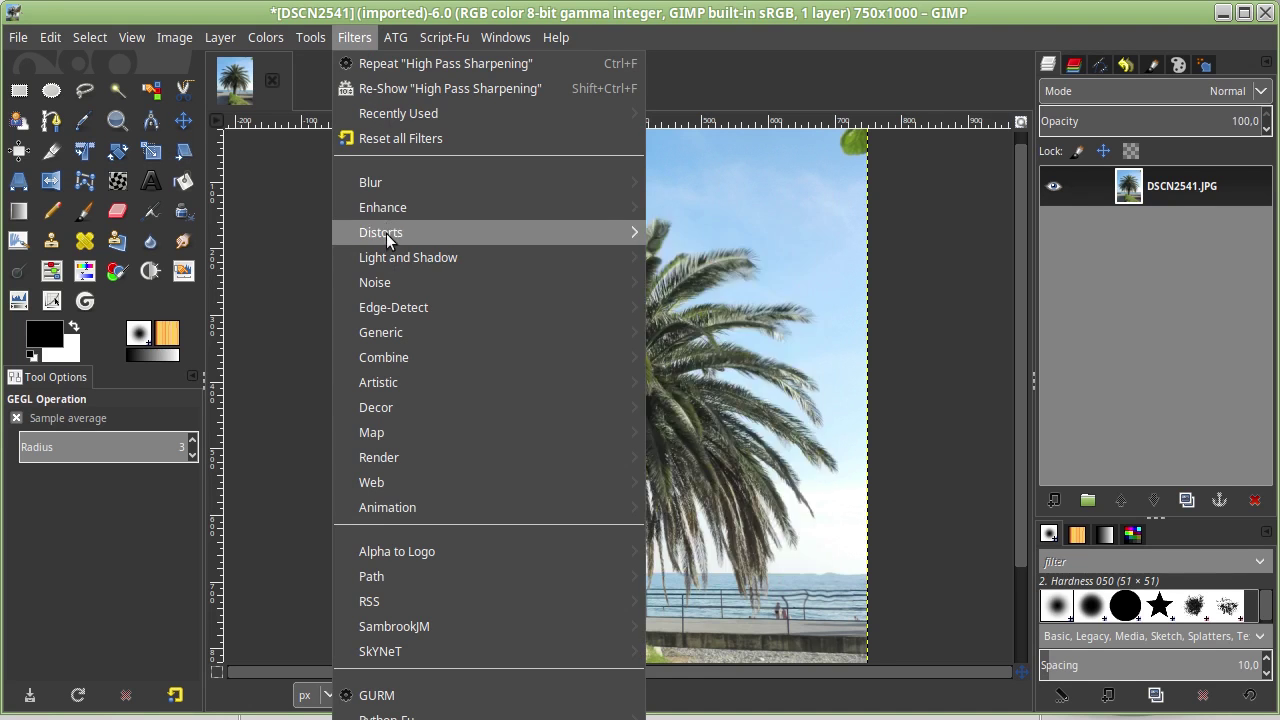
mouse_move(408, 257)
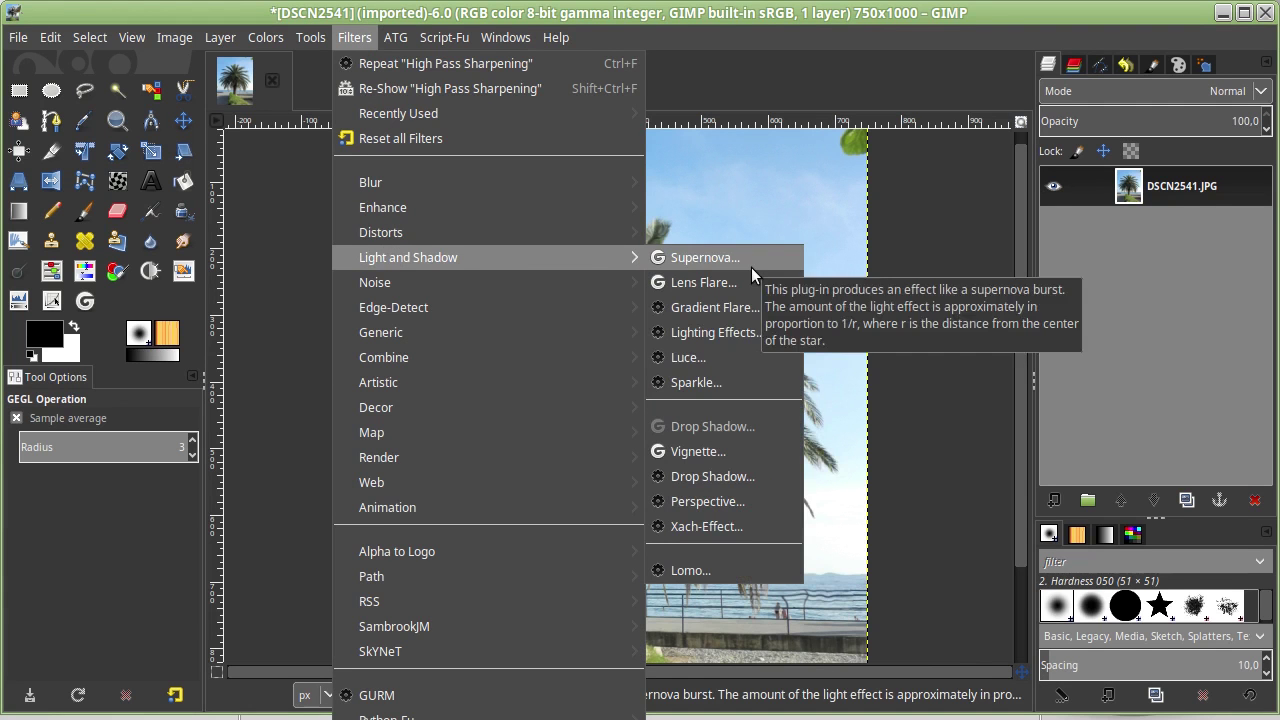
click(697, 358)
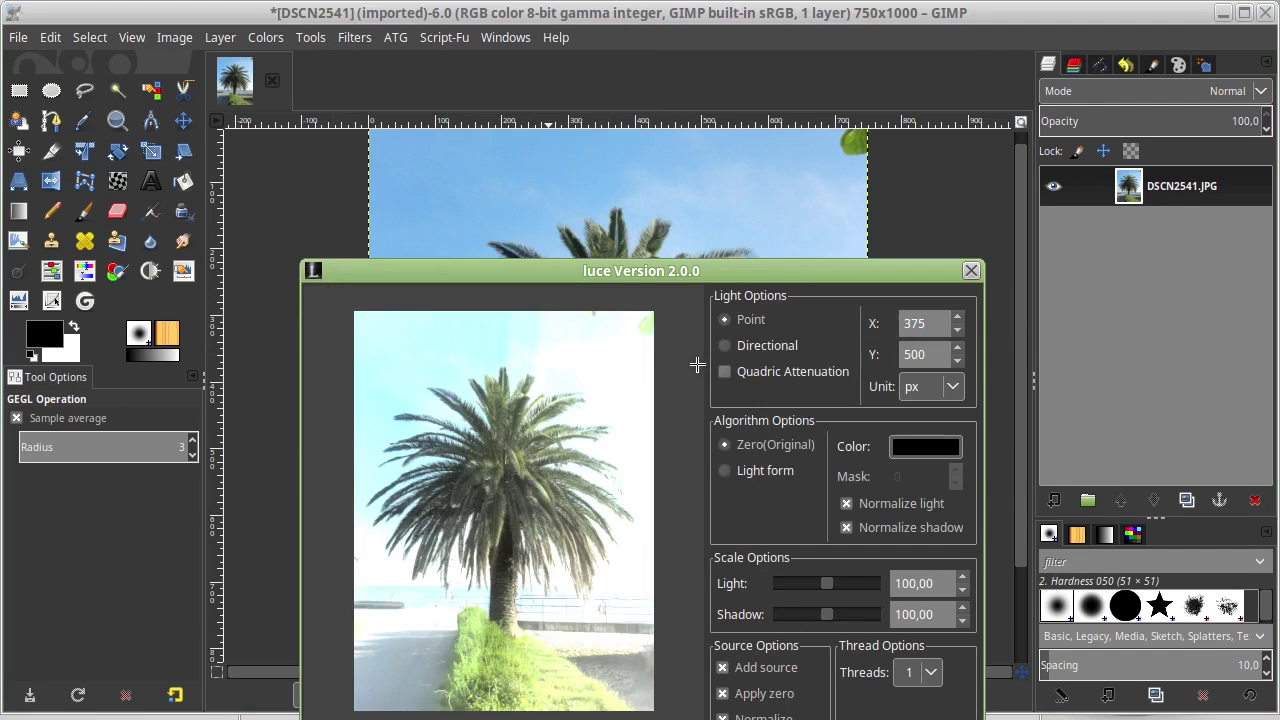
click(431, 401)
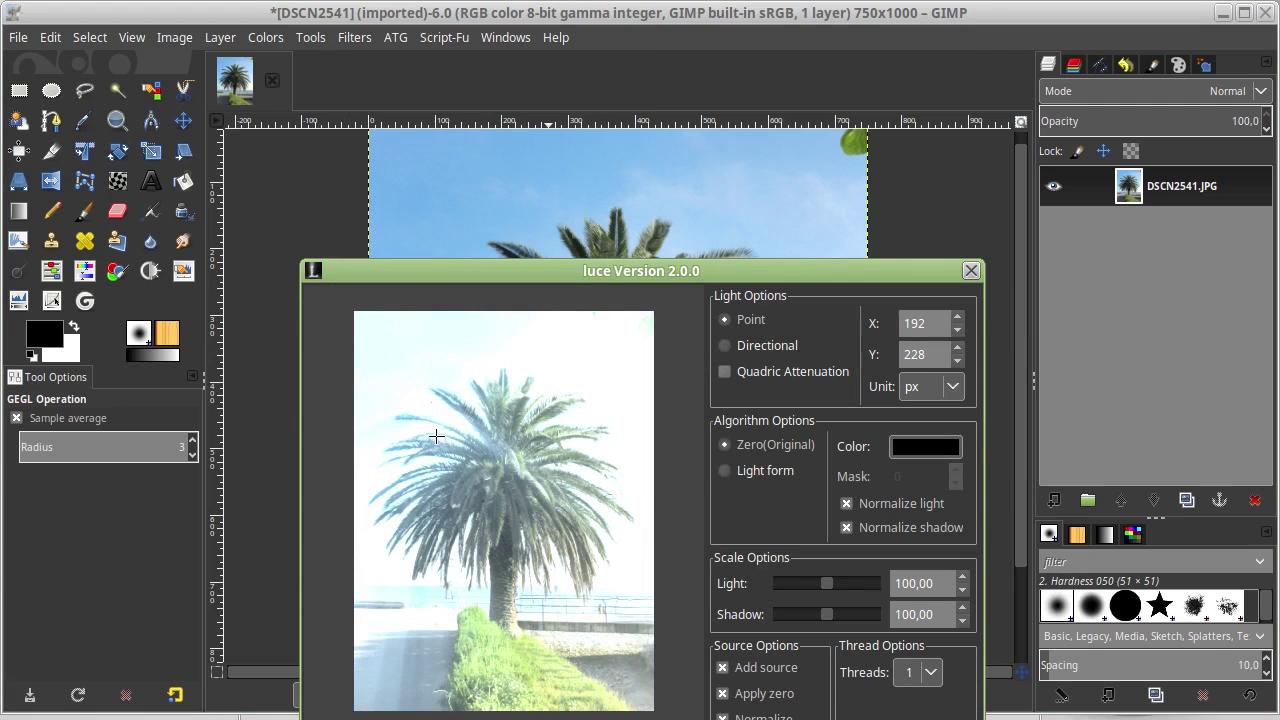
click(452, 470)
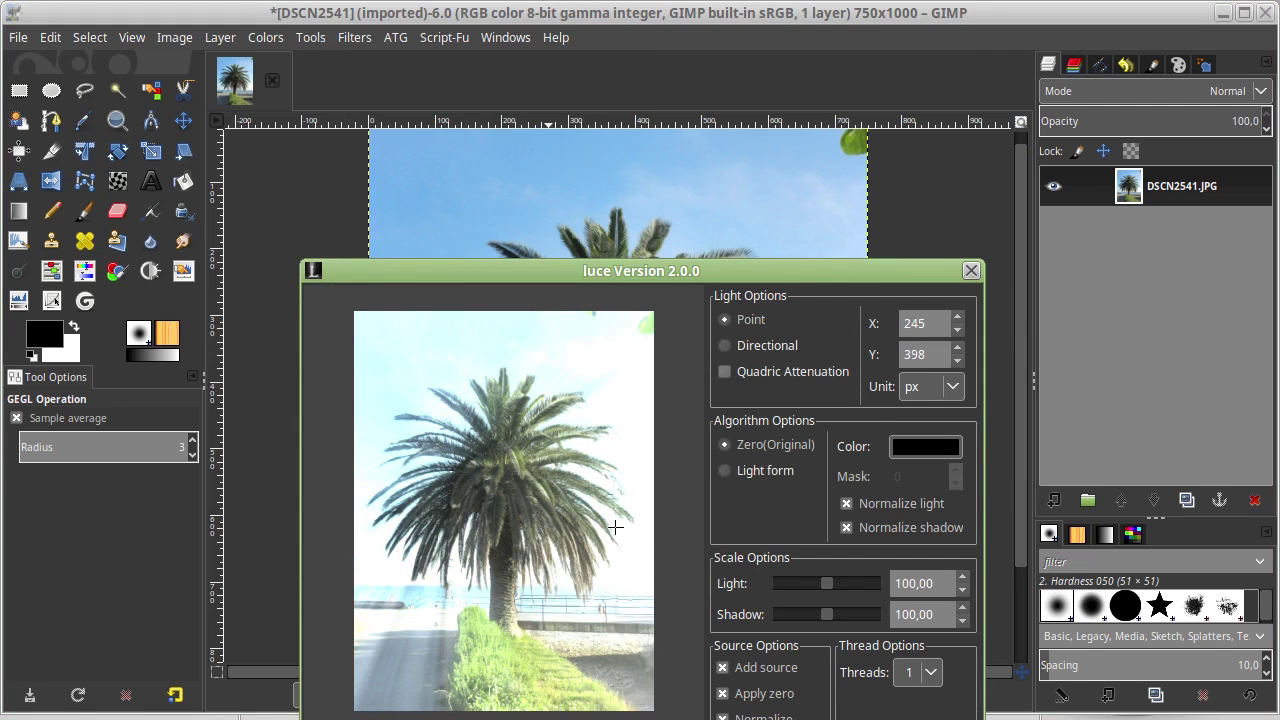
key(Return)
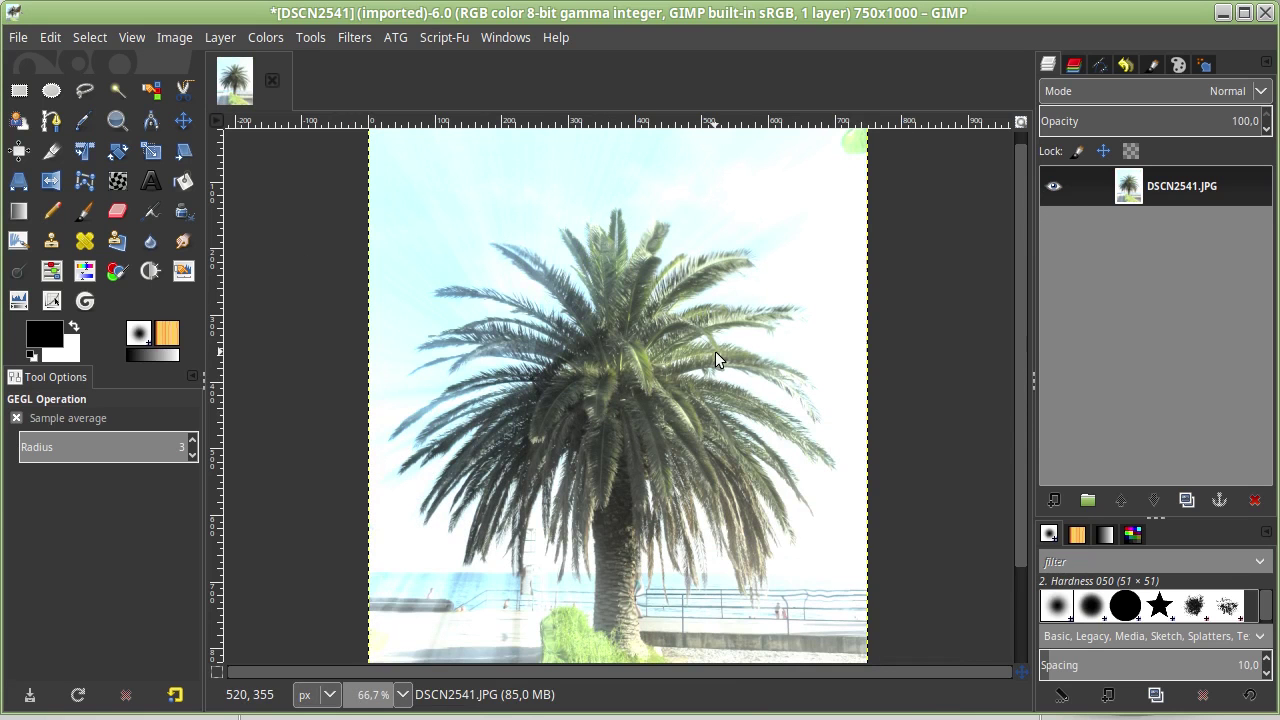
key(ctrl+z)
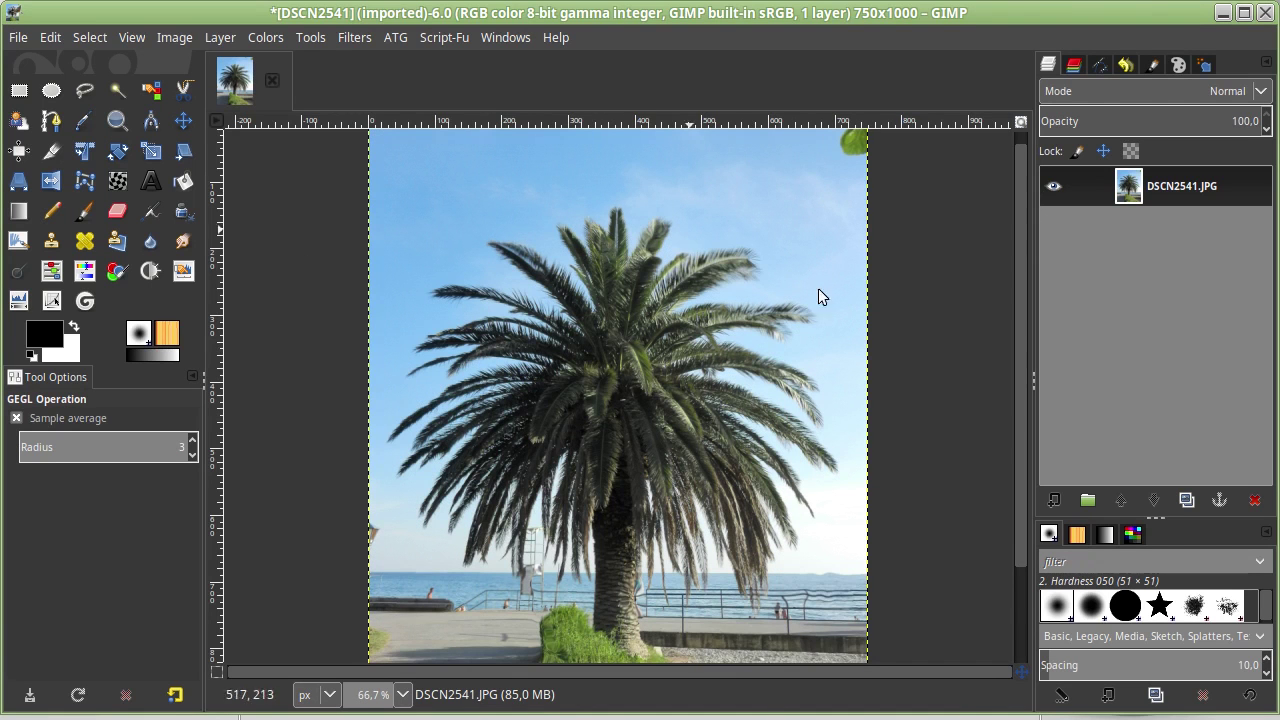
scroll(881, 247, up, 1)
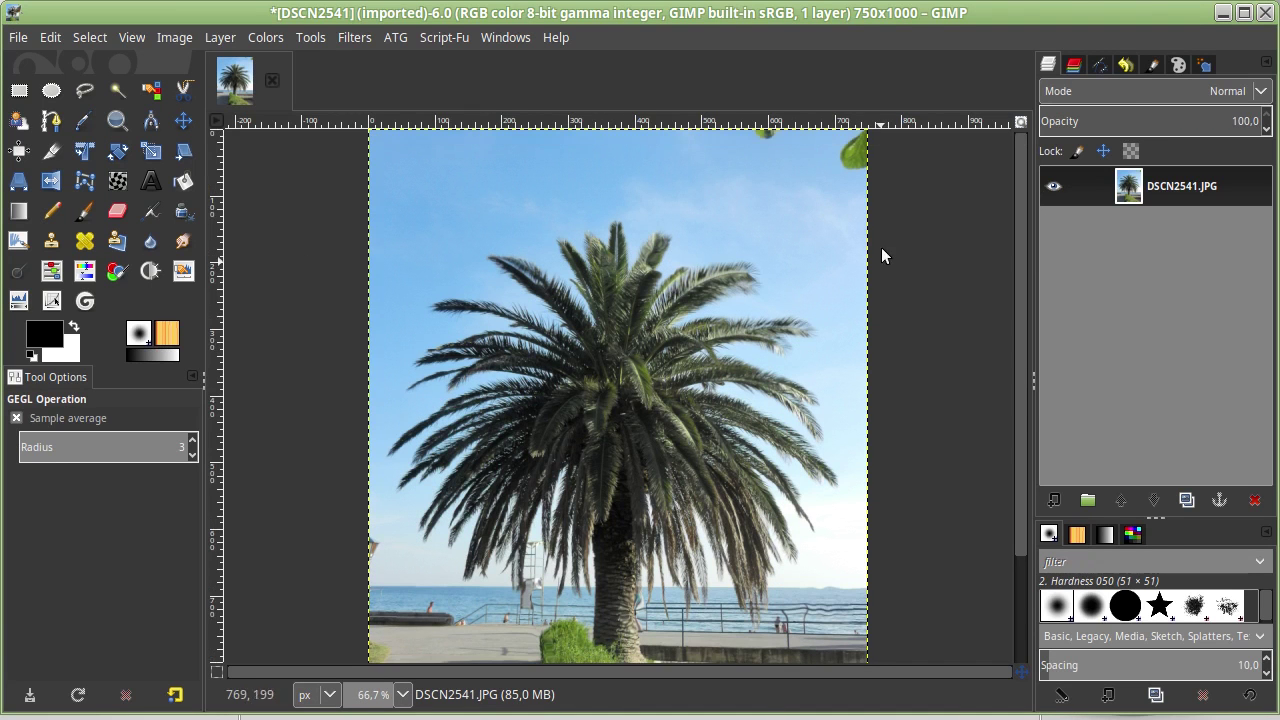
Zoom in on the sky's top edge and ellipse-select the small dark leaf fragment there
click(356, 38)
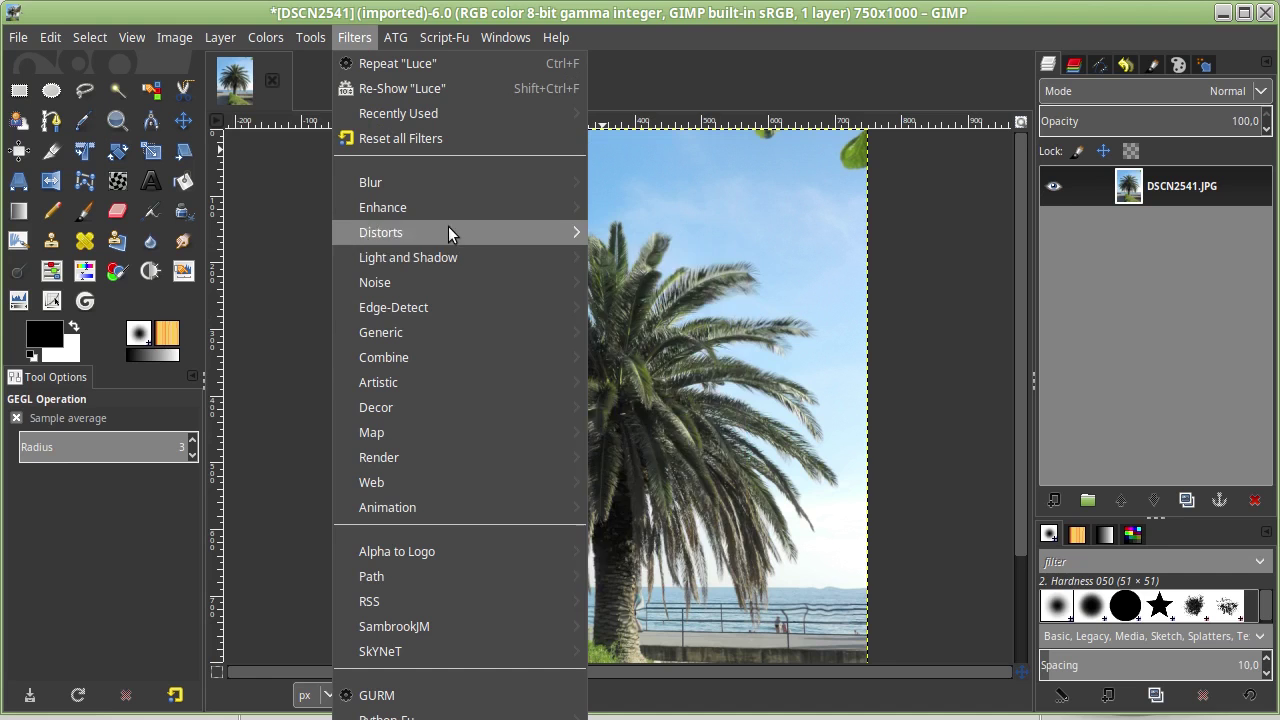
mouse_move(383, 207)
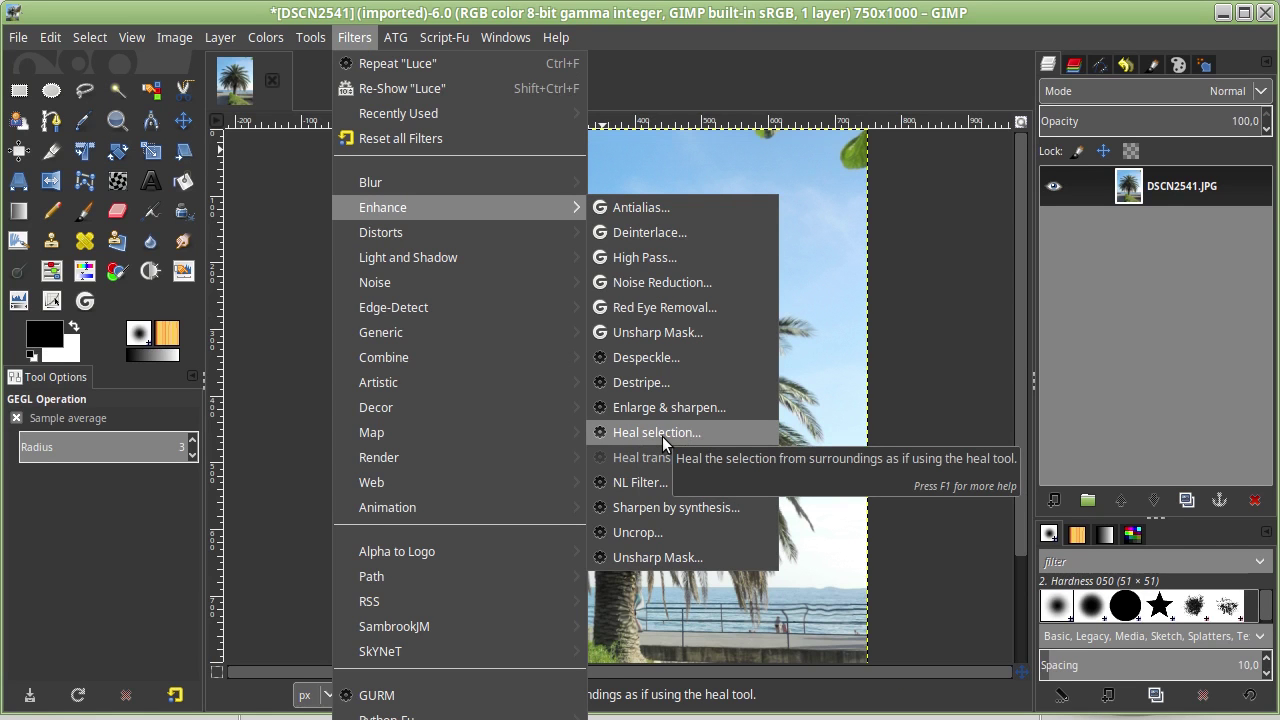
click(932, 348)
scroll(857, 248, up, 2)
scroll(849, 166, up, 1)
scroll(859, 169, up, 2)
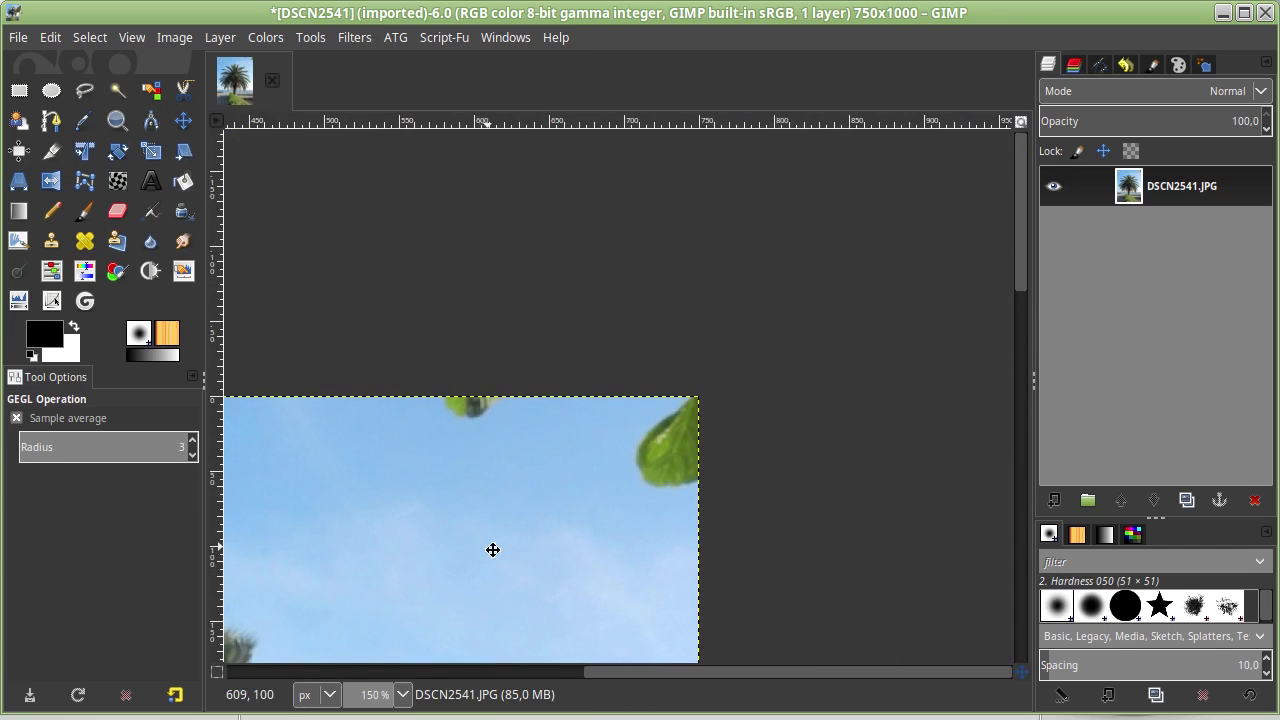
drag(493, 549, 608, 357)
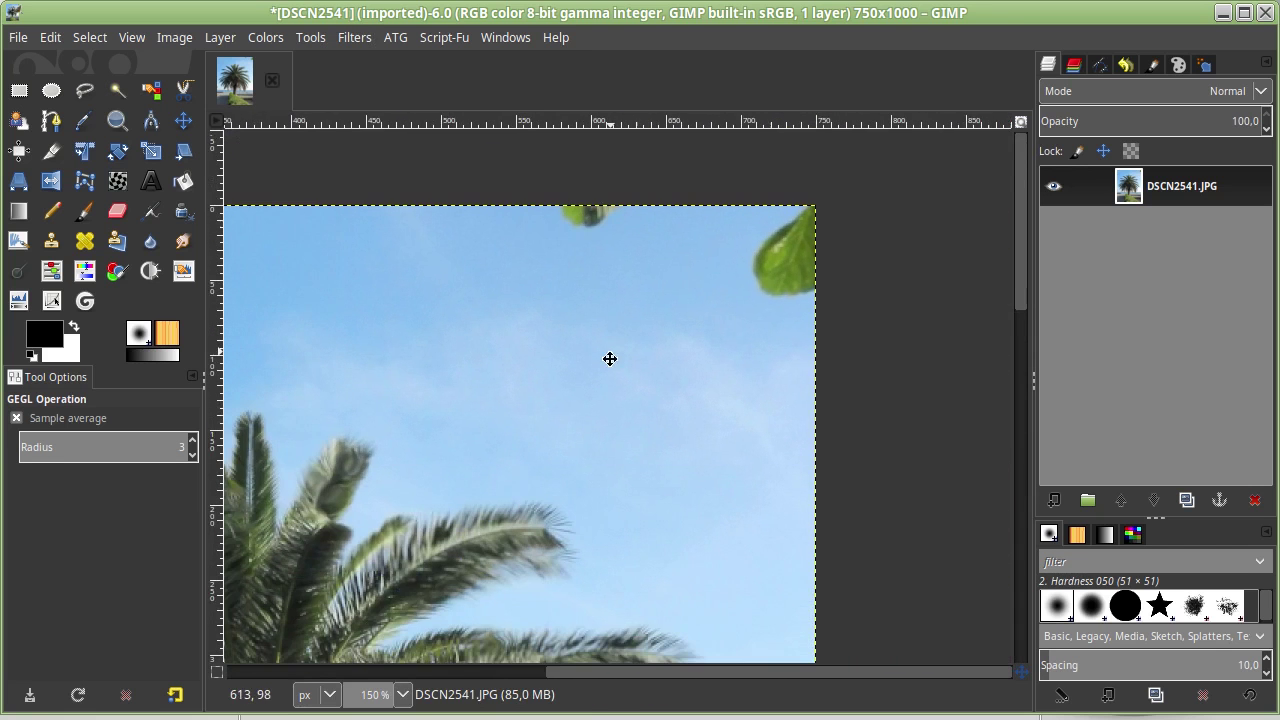
click(52, 91)
drag(547, 245, 639, 187)
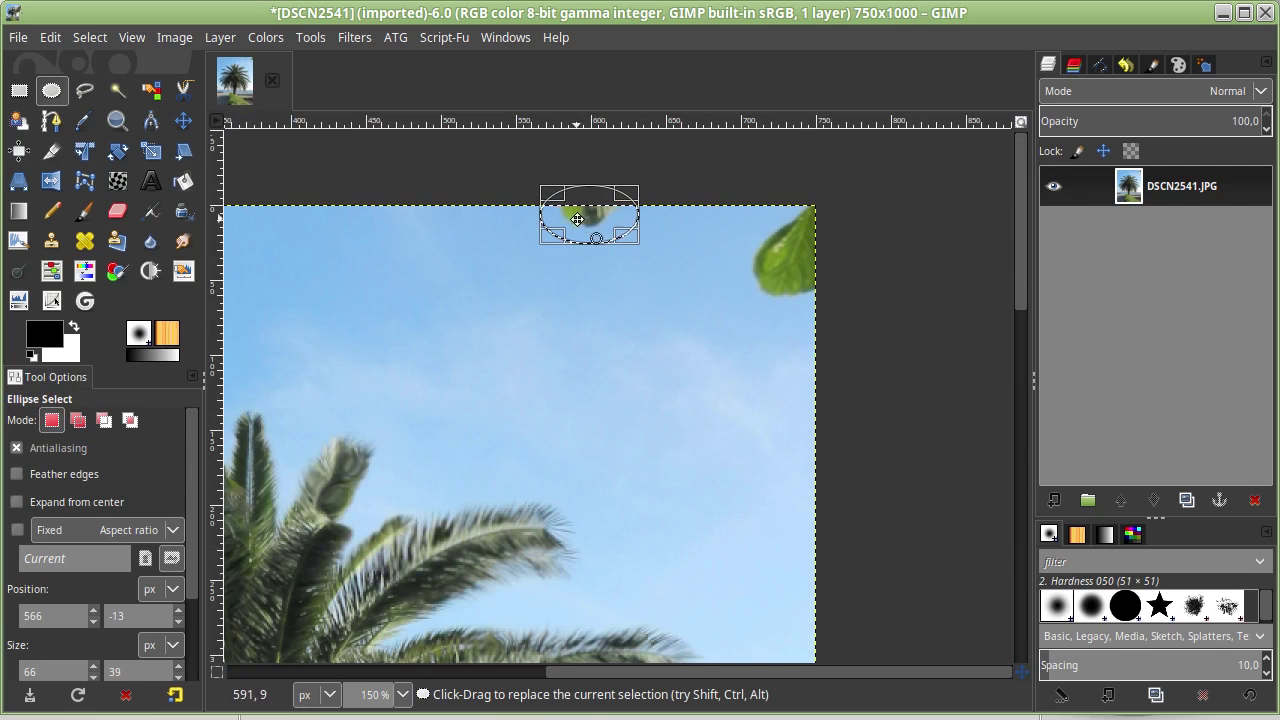
Run Filters > Enhance > Heal selection on the fragment and confirm with OK
click(352, 38)
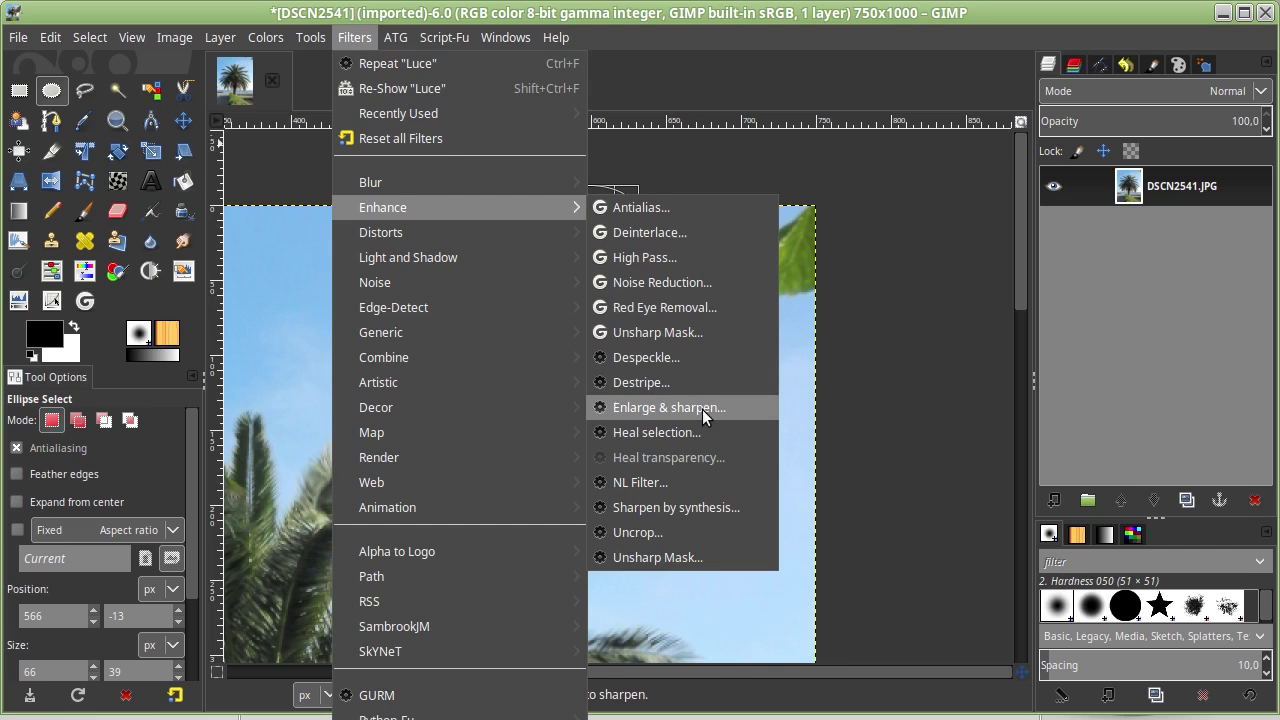
click(671, 433)
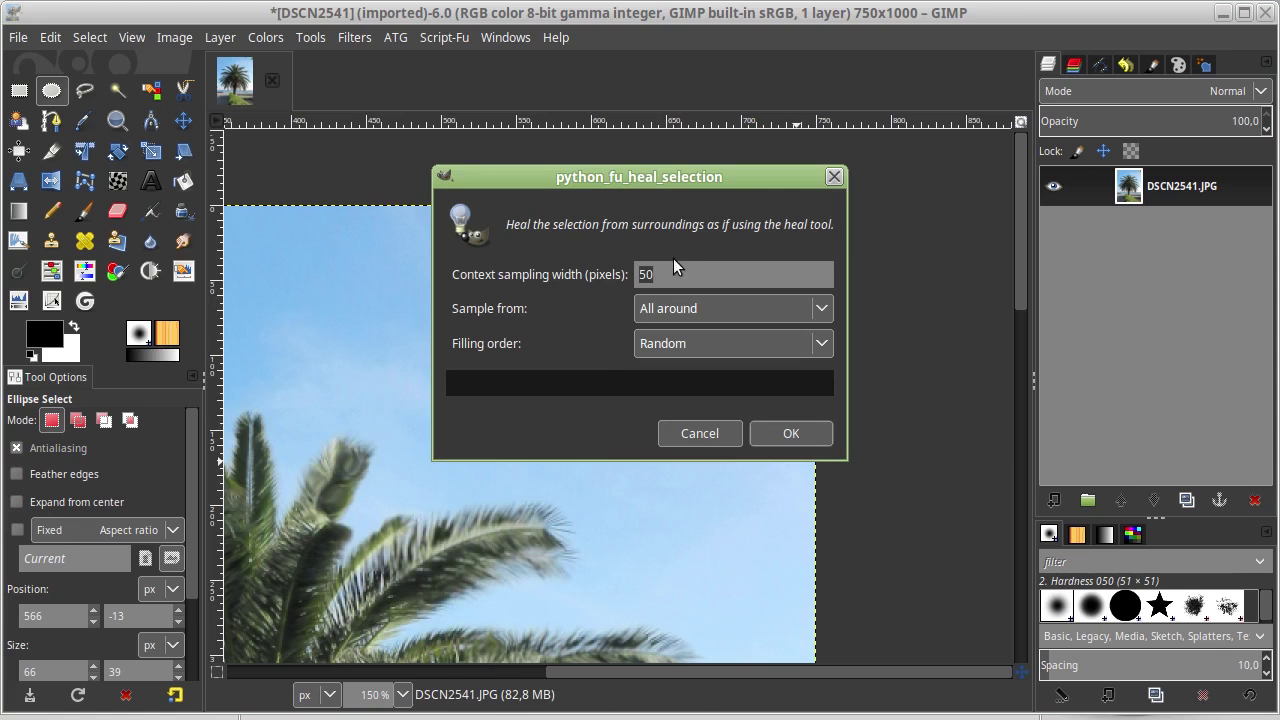
click(783, 436)
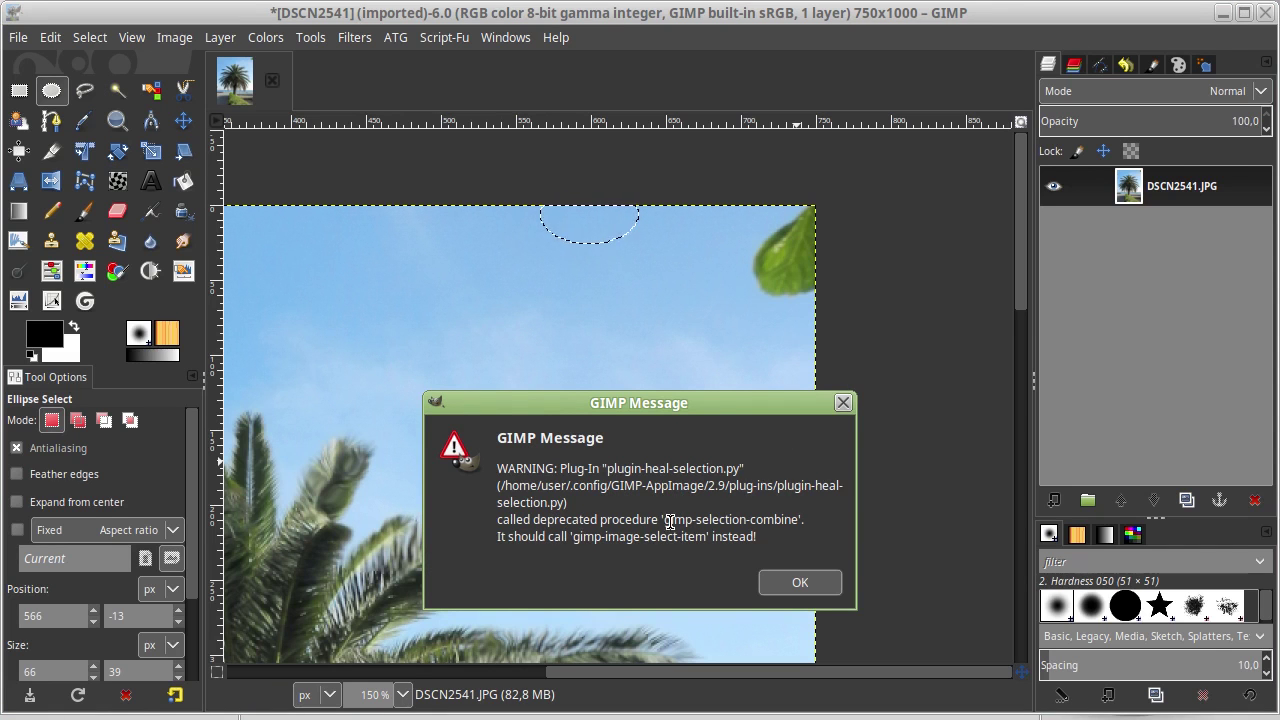
mouse_move(669, 521)
mouse_down()
mouse_move(748, 527)
mouse_move(592, 553)
mouse_up()
Dismiss the plug-in warning and select the whole image
click(792, 584)
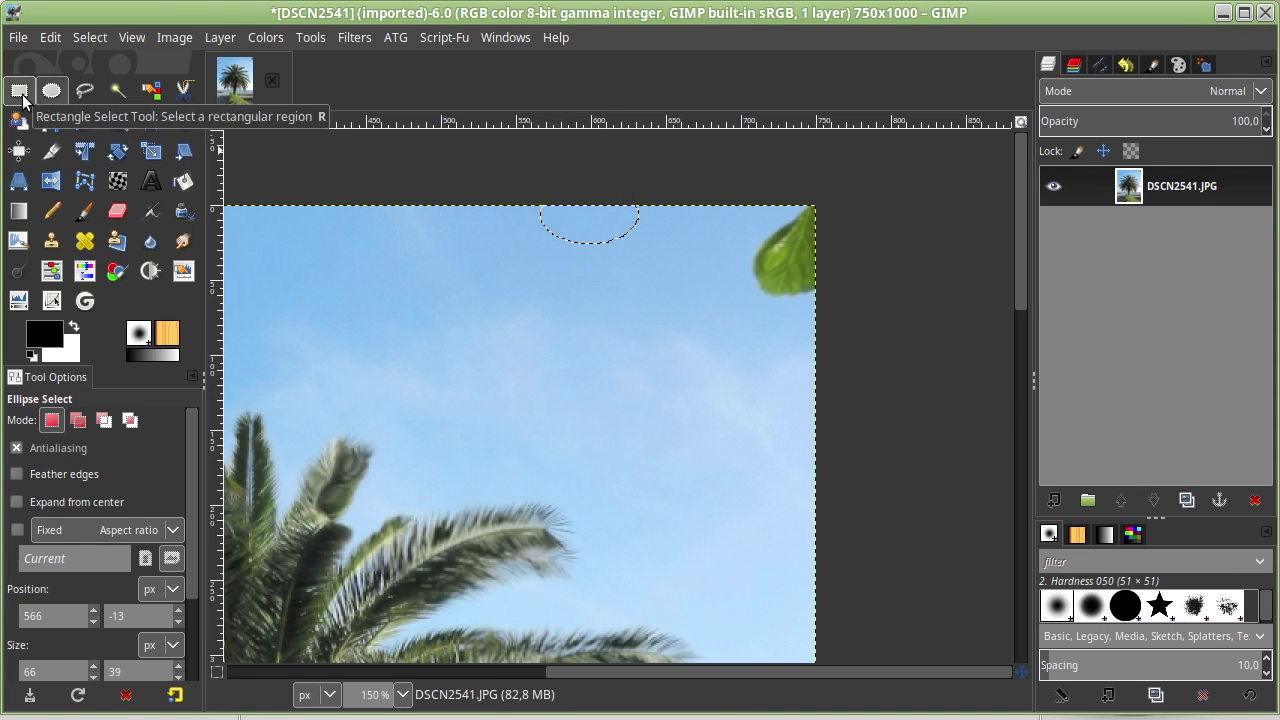
click(19, 90)
click(89, 37)
click(100, 57)
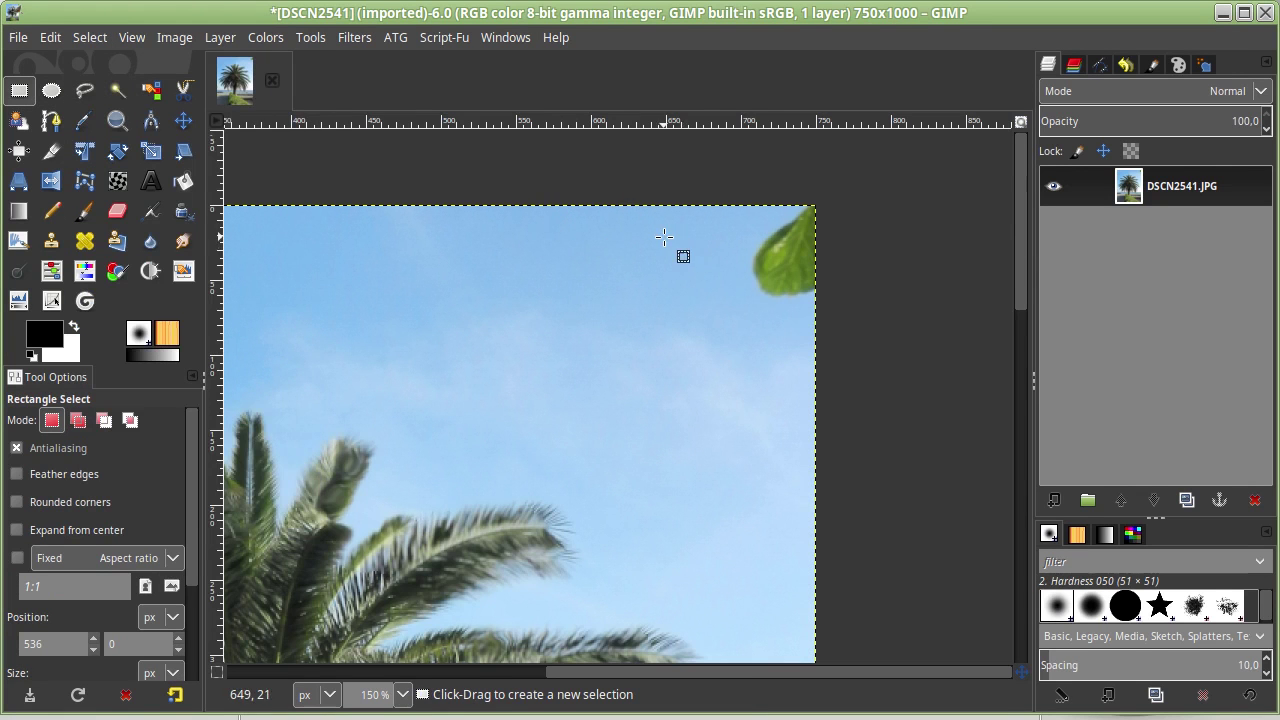
scroll(668, 240, up, 1)
scroll(650, 232, up, 1)
scroll(647, 228, down, 2)
Ellipse-select the top-right leaf, repeat Heal selection, and dismiss the warning
click(60, 91)
drag(707, 191, 901, 317)
click(354, 37)
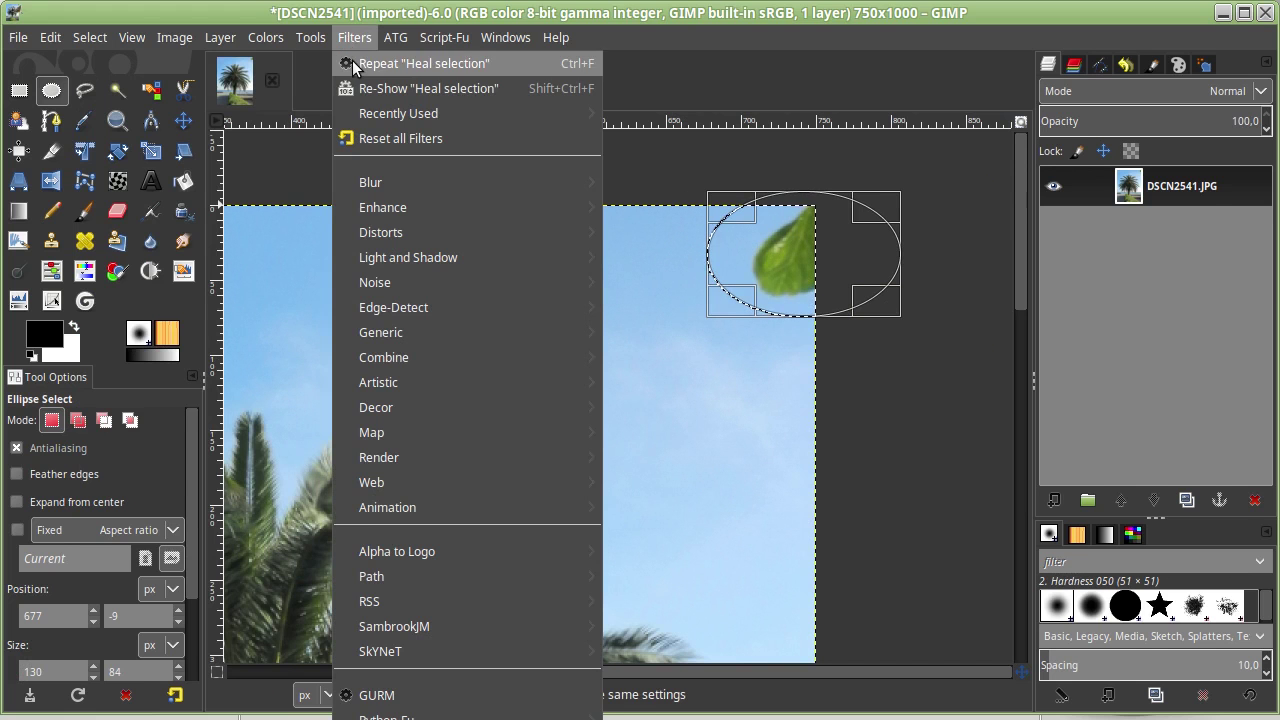
click(353, 63)
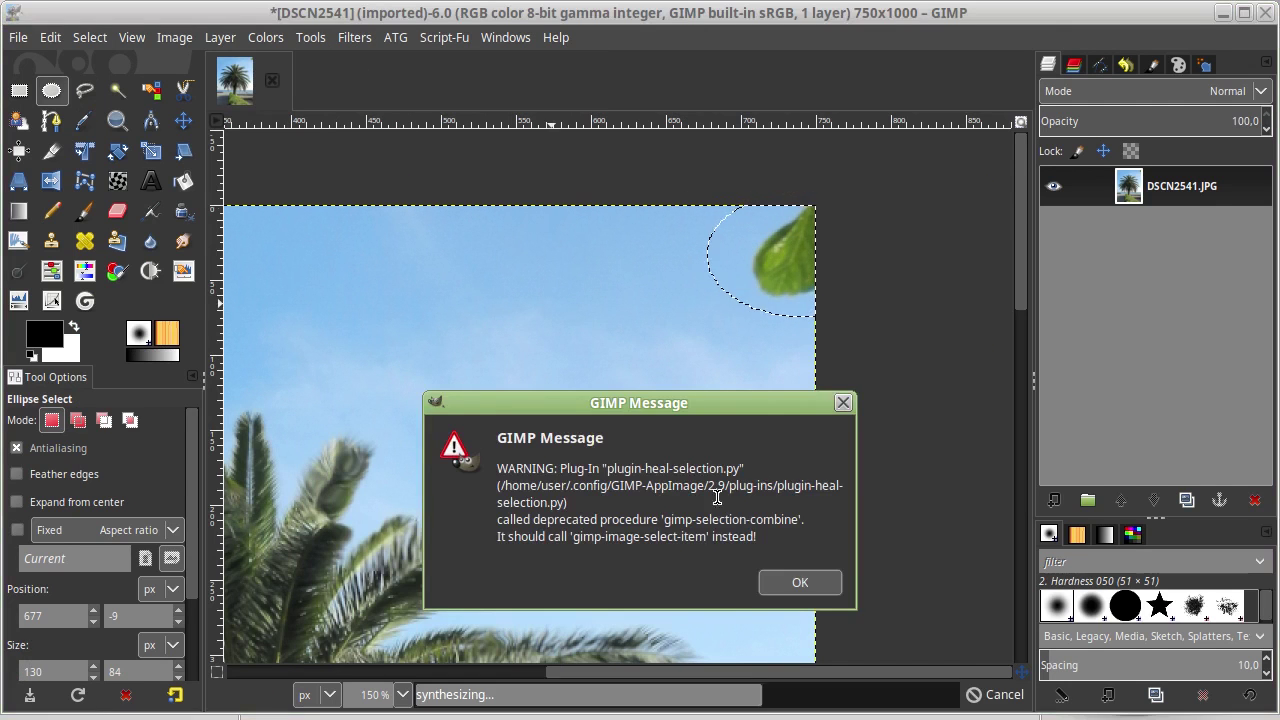
click(800, 582)
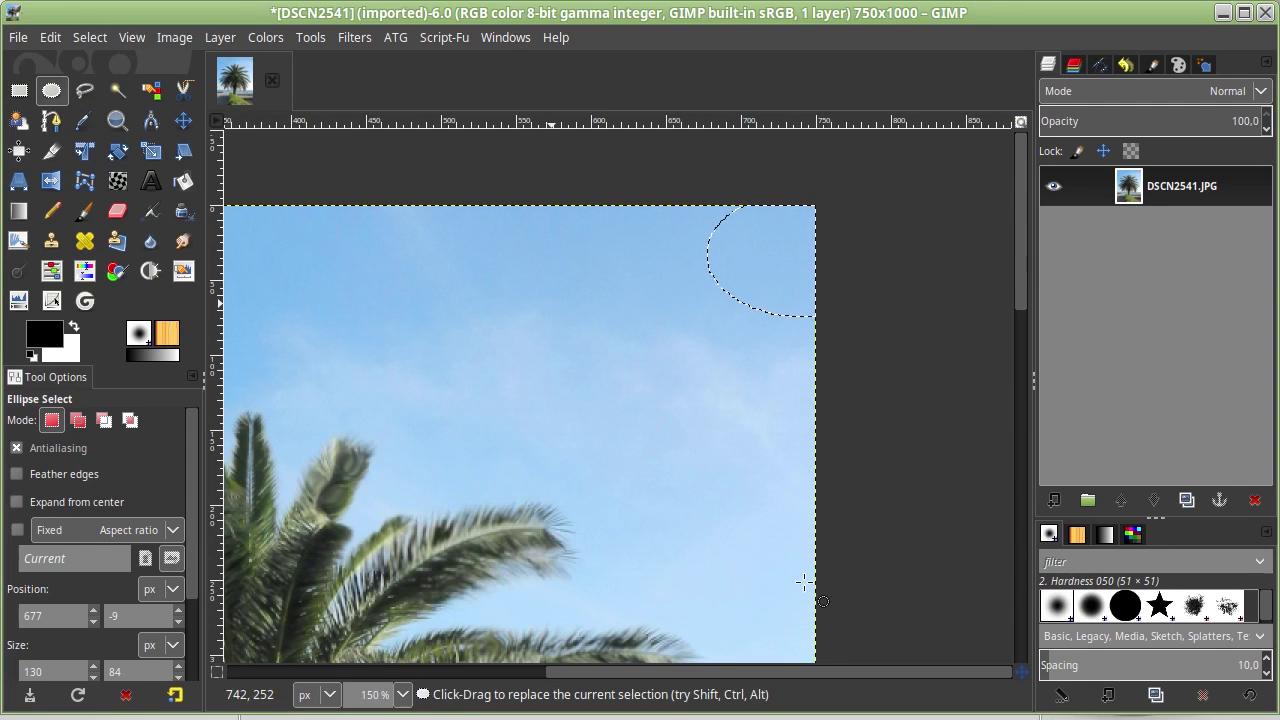
Deselect everything, pan around the healed photo, and open the menu holding the Logos scripts
click(85, 41)
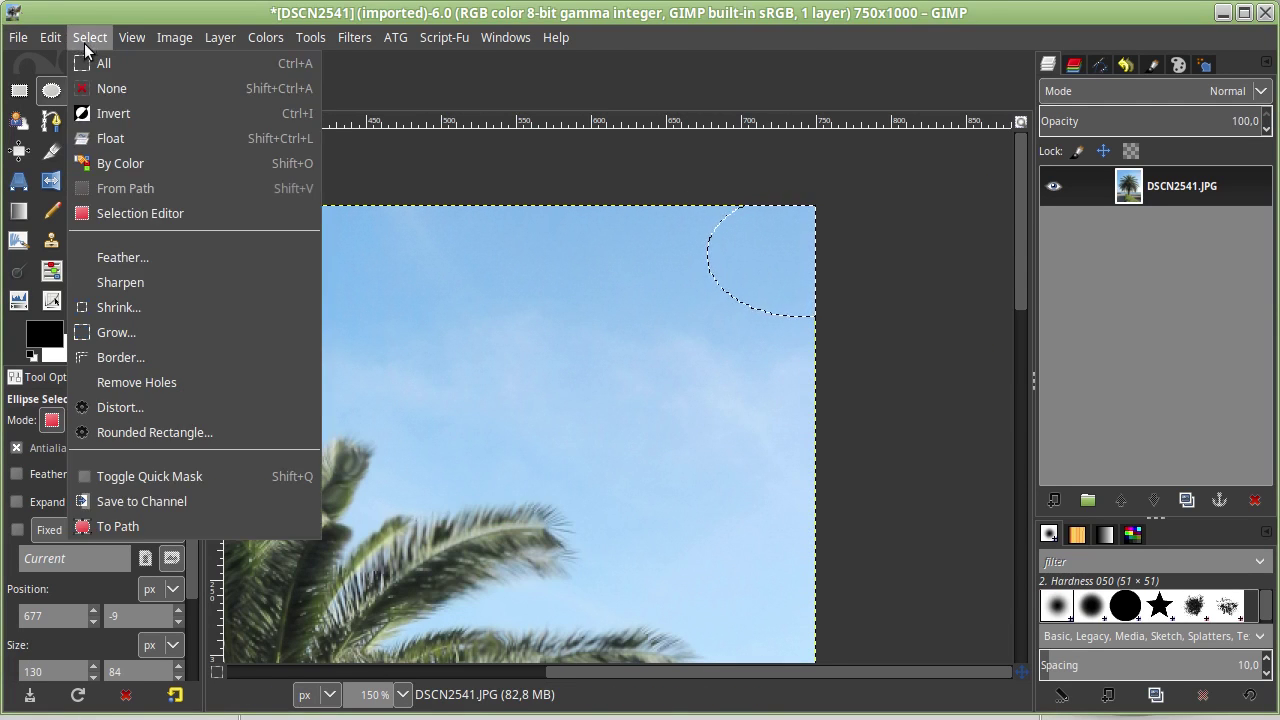
click(110, 89)
scroll(565, 415, down, 5)
scroll(565, 415, left, 5)
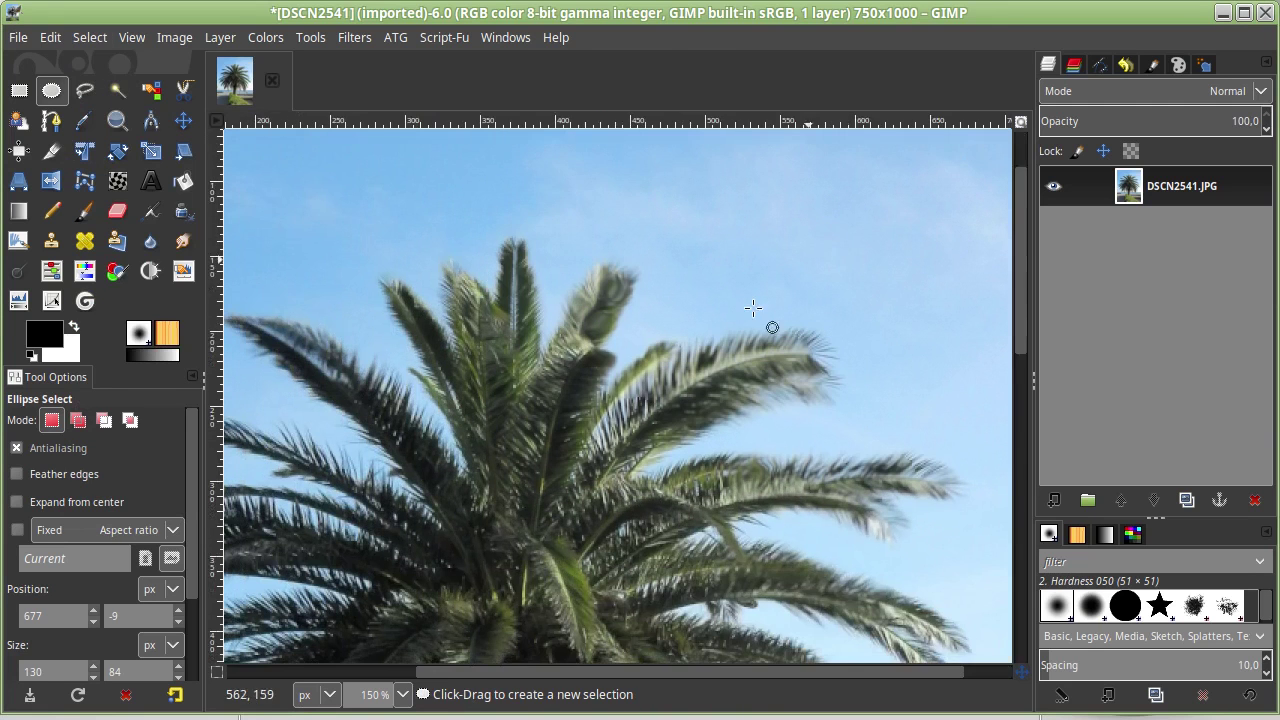
scroll(591, 434, down, 1)
scroll(591, 434, left, 1)
scroll(690, 345, down, 3)
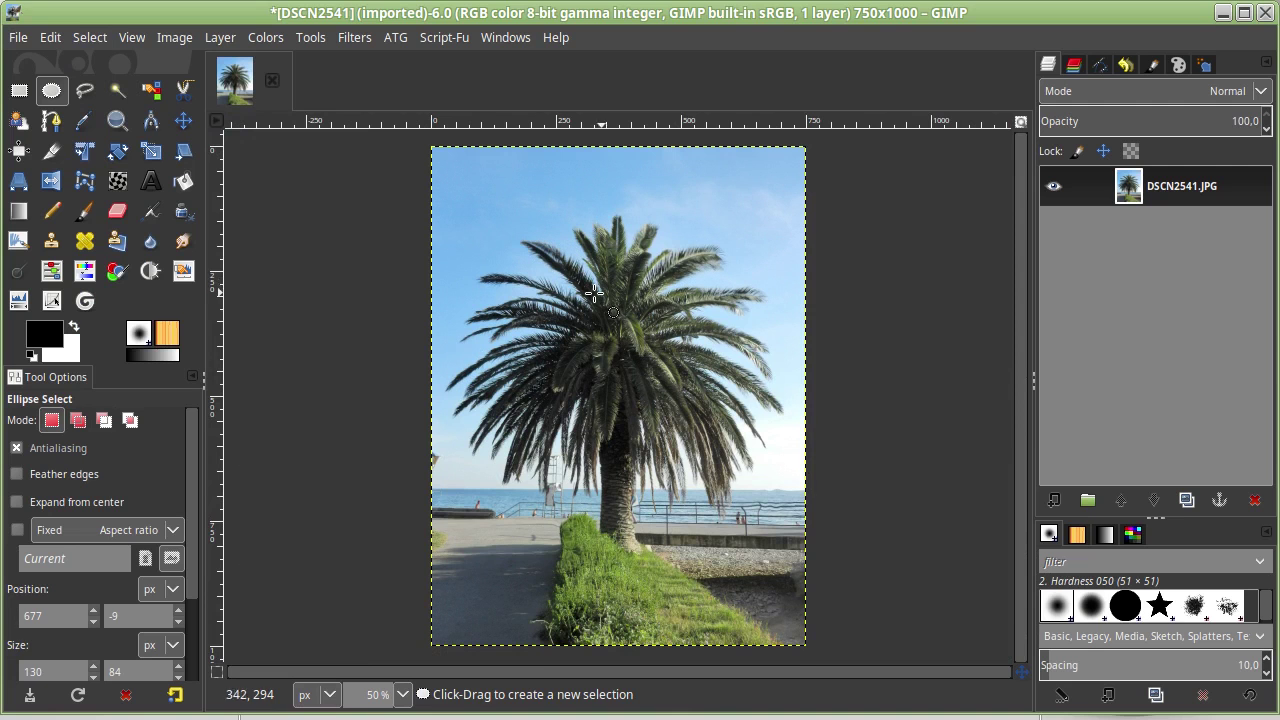
scroll(638, 229, up, 2)
scroll(580, 300, down, 1)
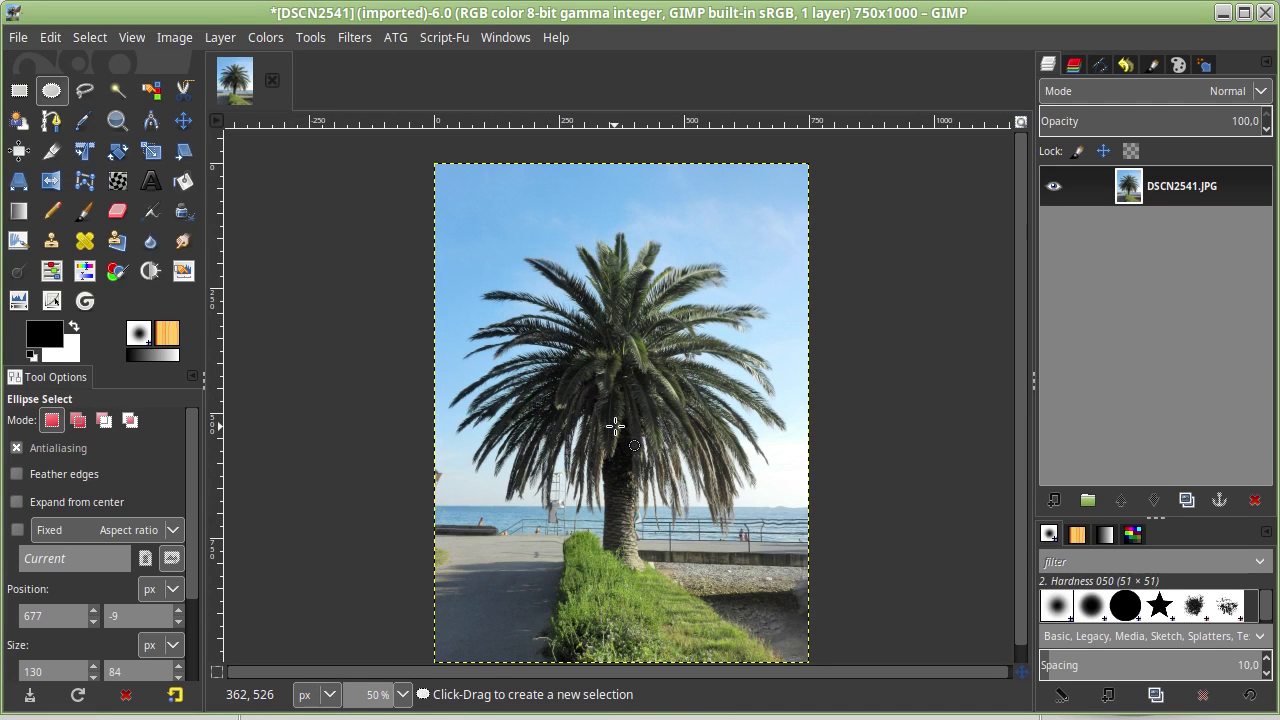
click(354, 37)
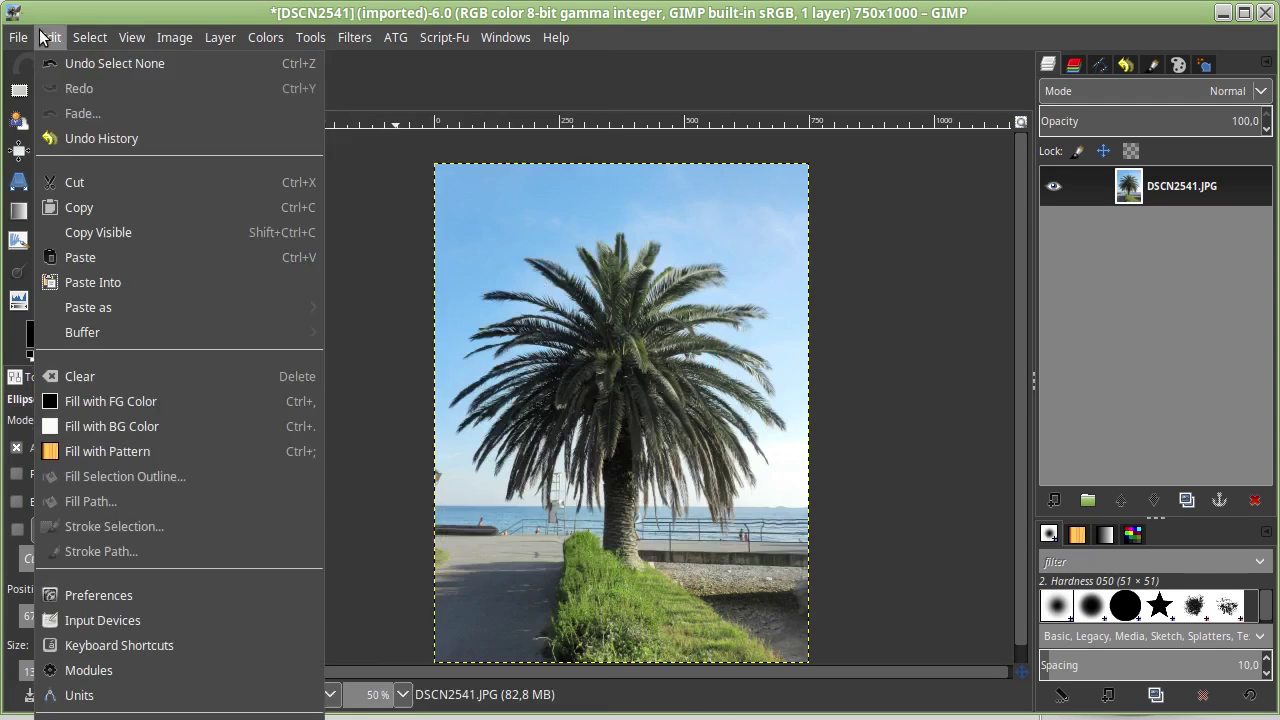
mouse_move(49, 88)
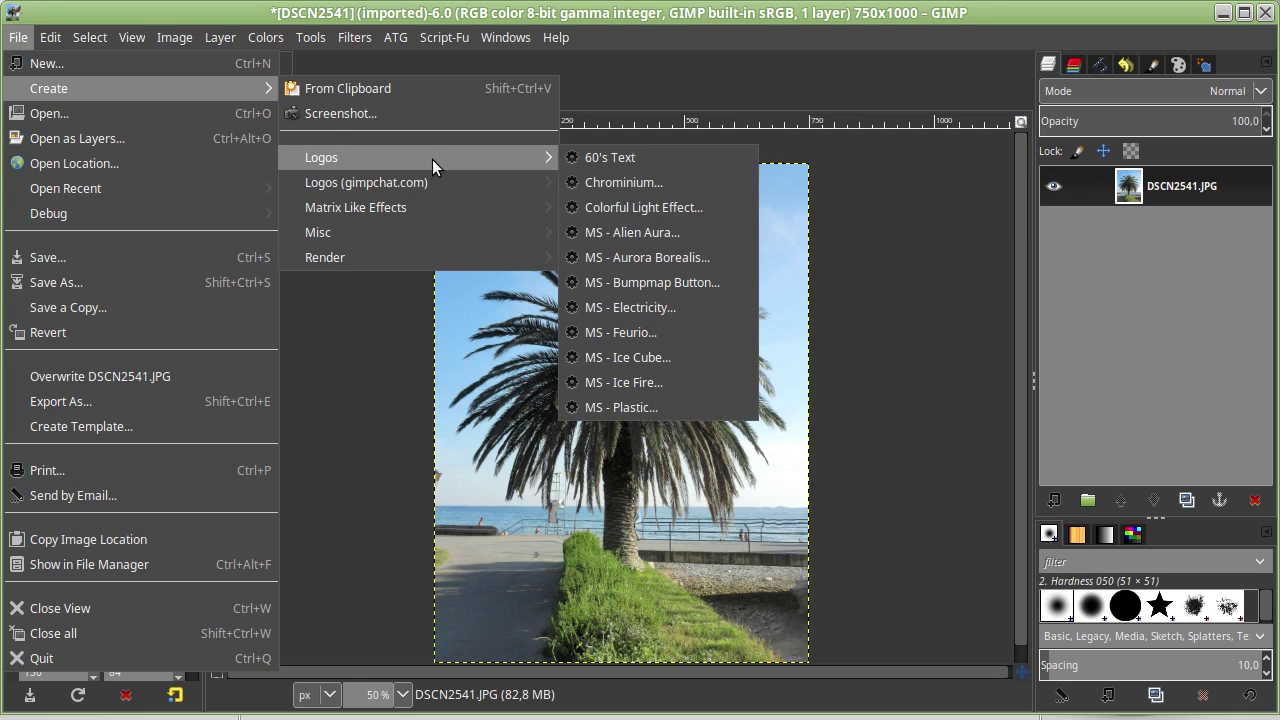
mouse_move(322, 157)
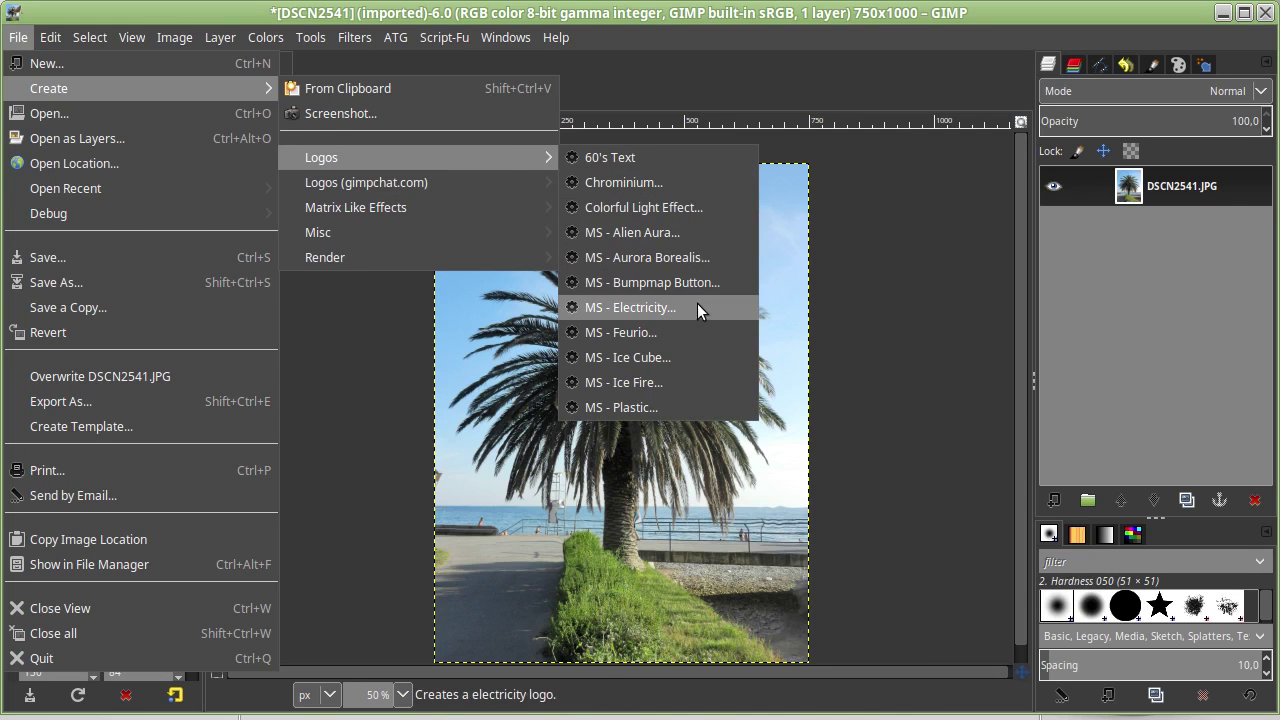
Generate a default Chrominium 'Chrome' logo, then close it and discard changes
click(695, 186)
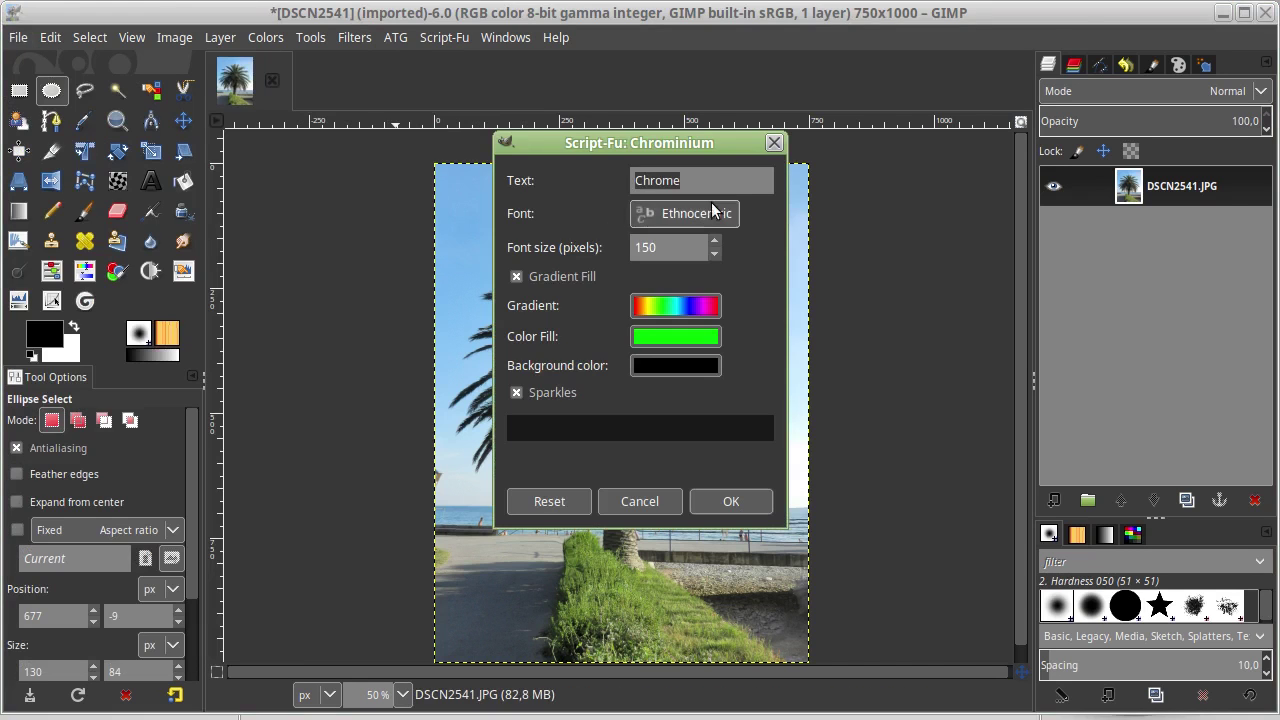
click(733, 500)
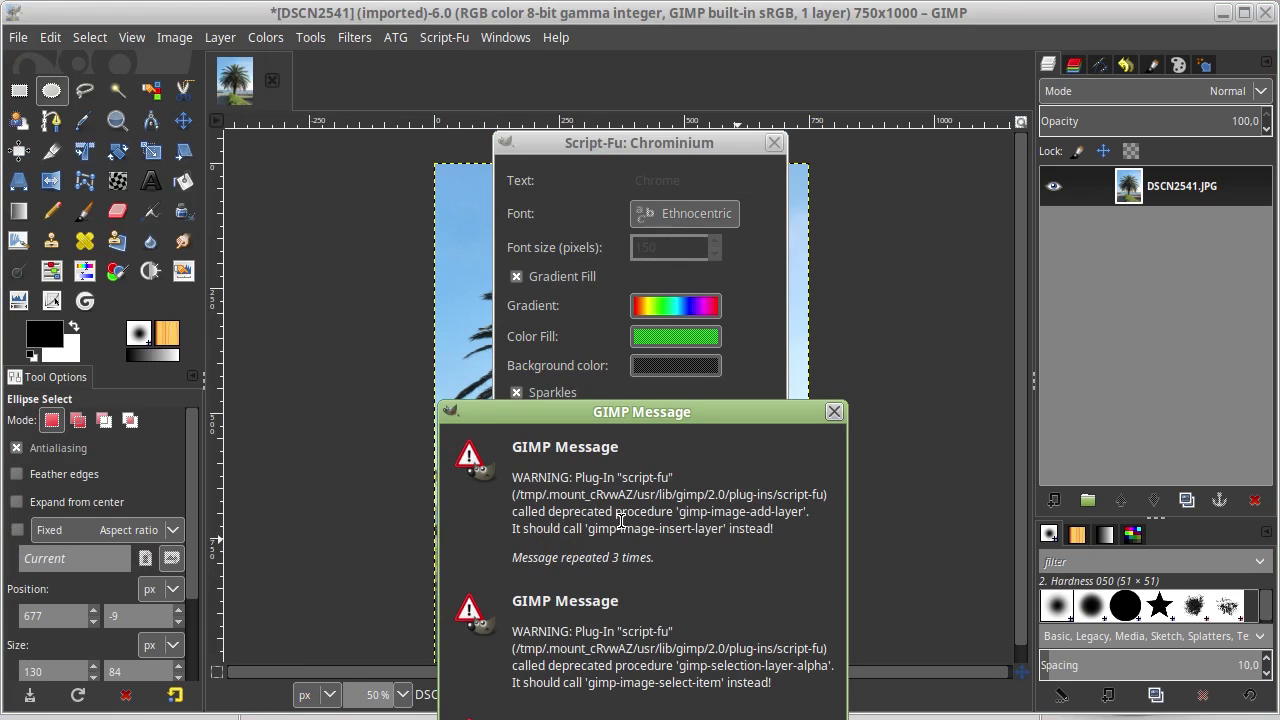
click(791, 686)
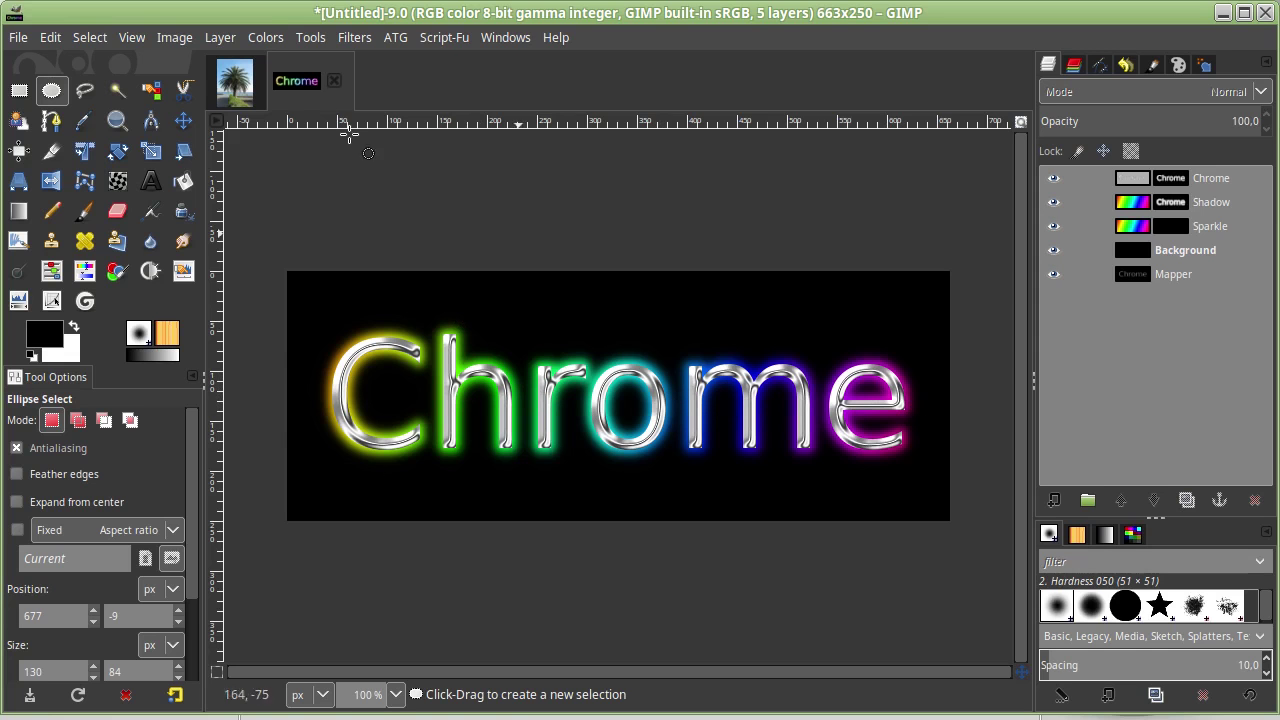
click(334, 80)
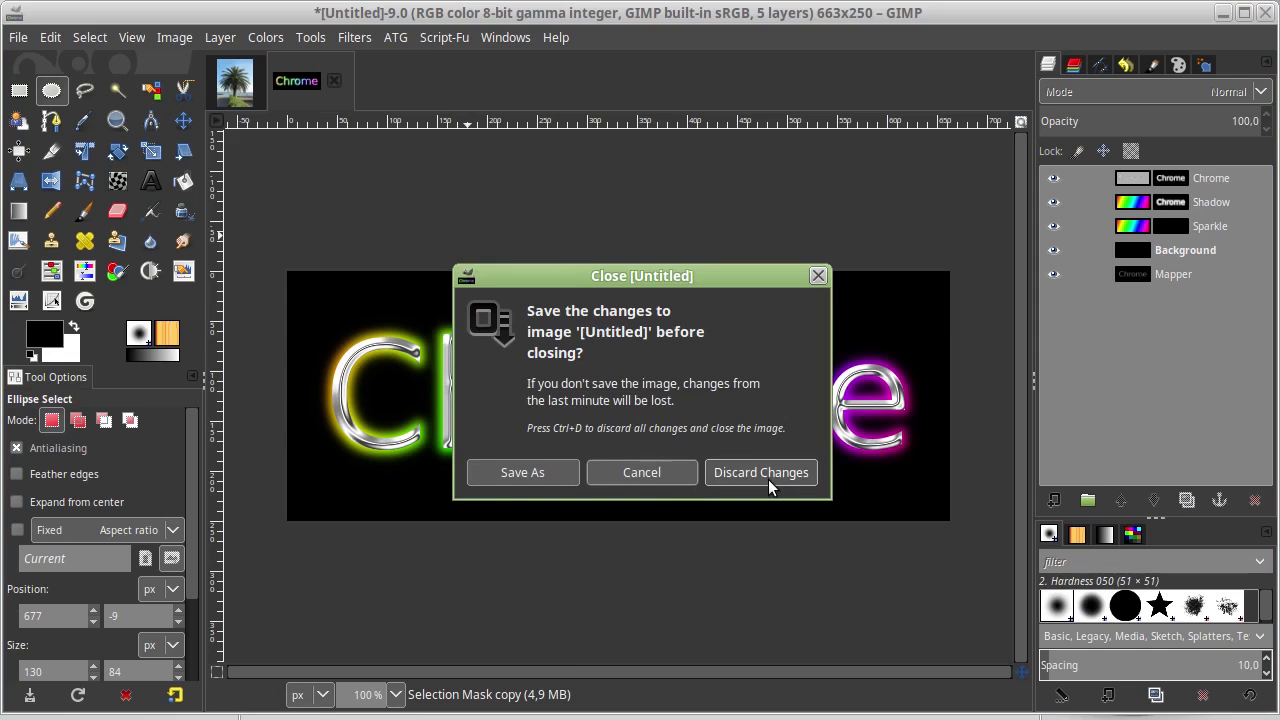
click(768, 479)
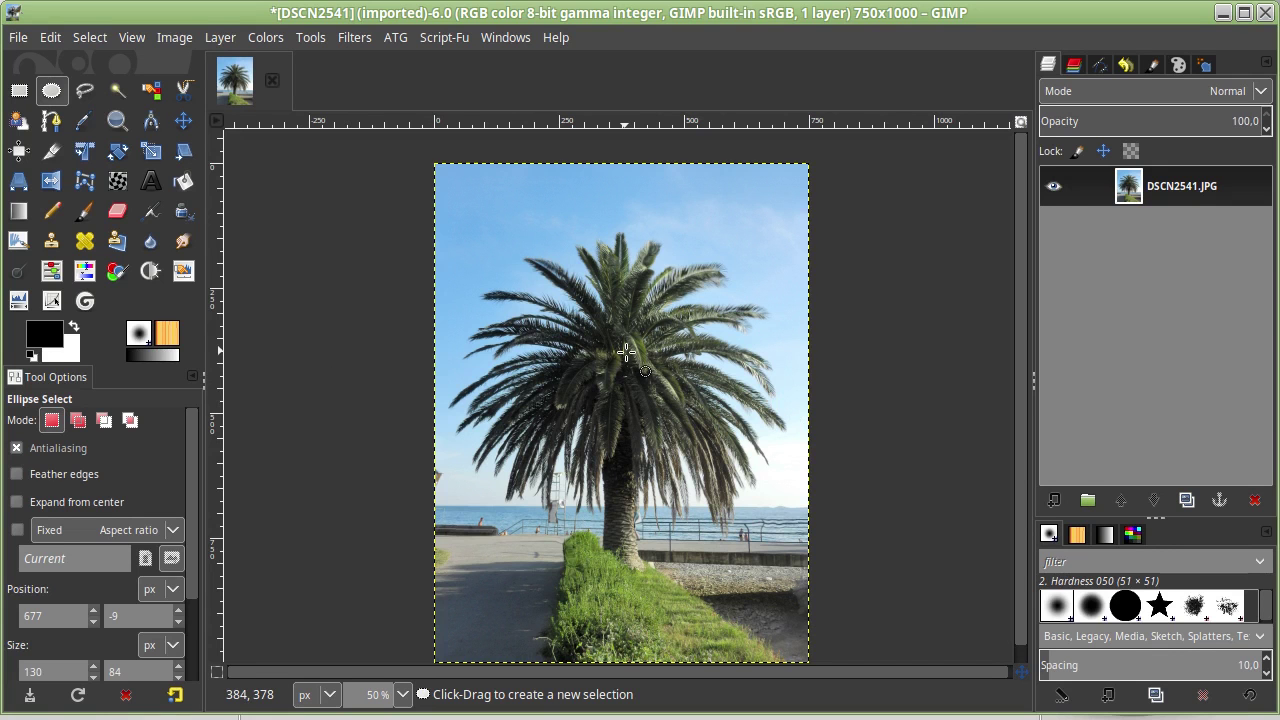
Apply a blue Supernova centred in the upper-right sky at Center X 0.833, near the top
key(alt+r)
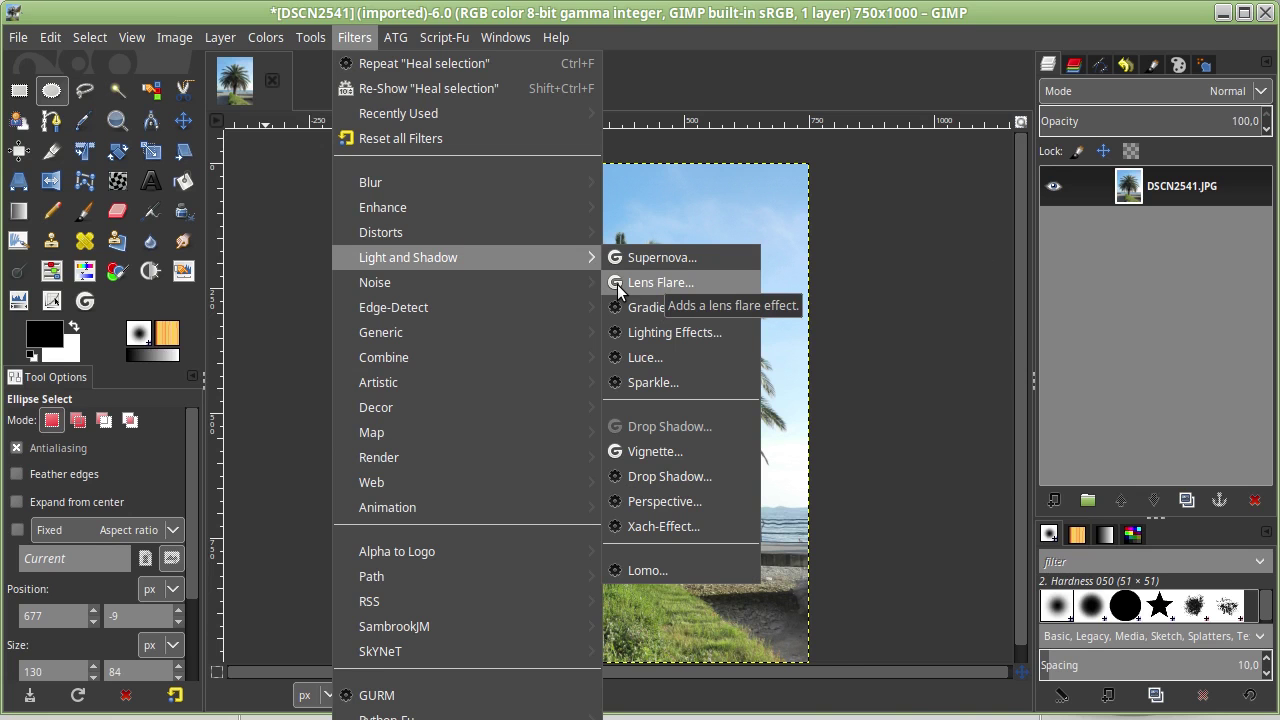
click(620, 258)
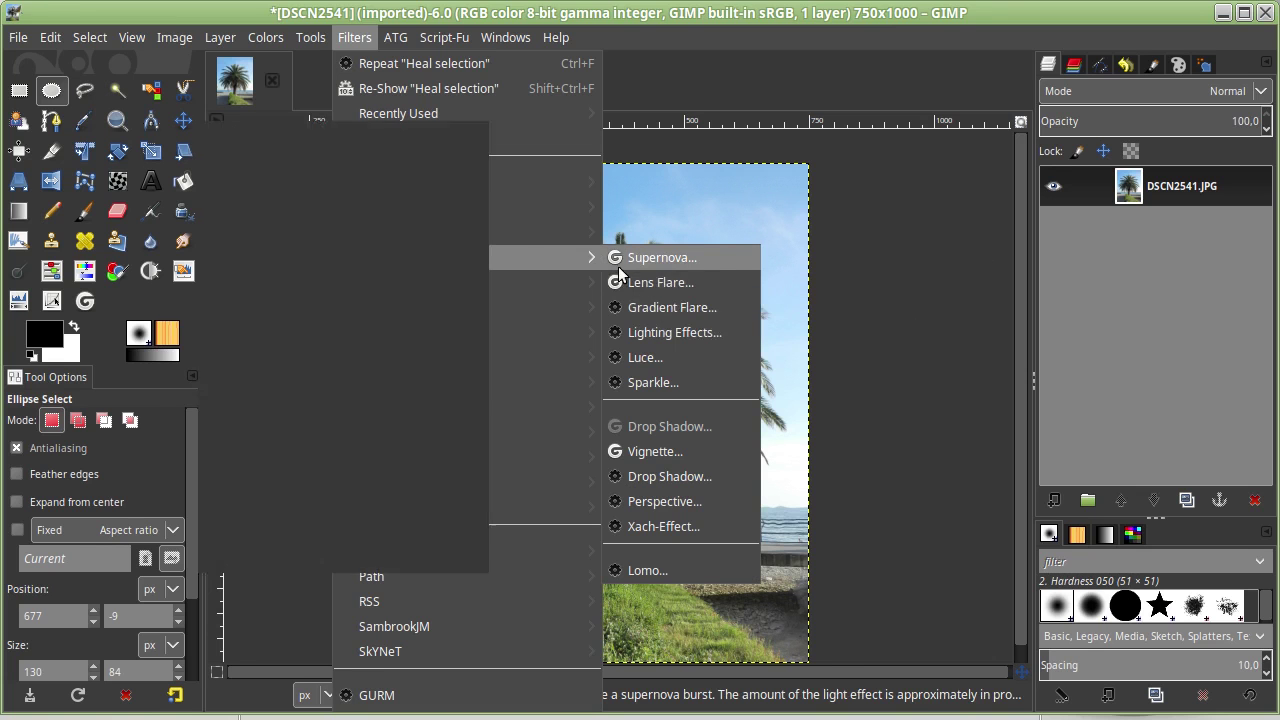
click(700, 273)
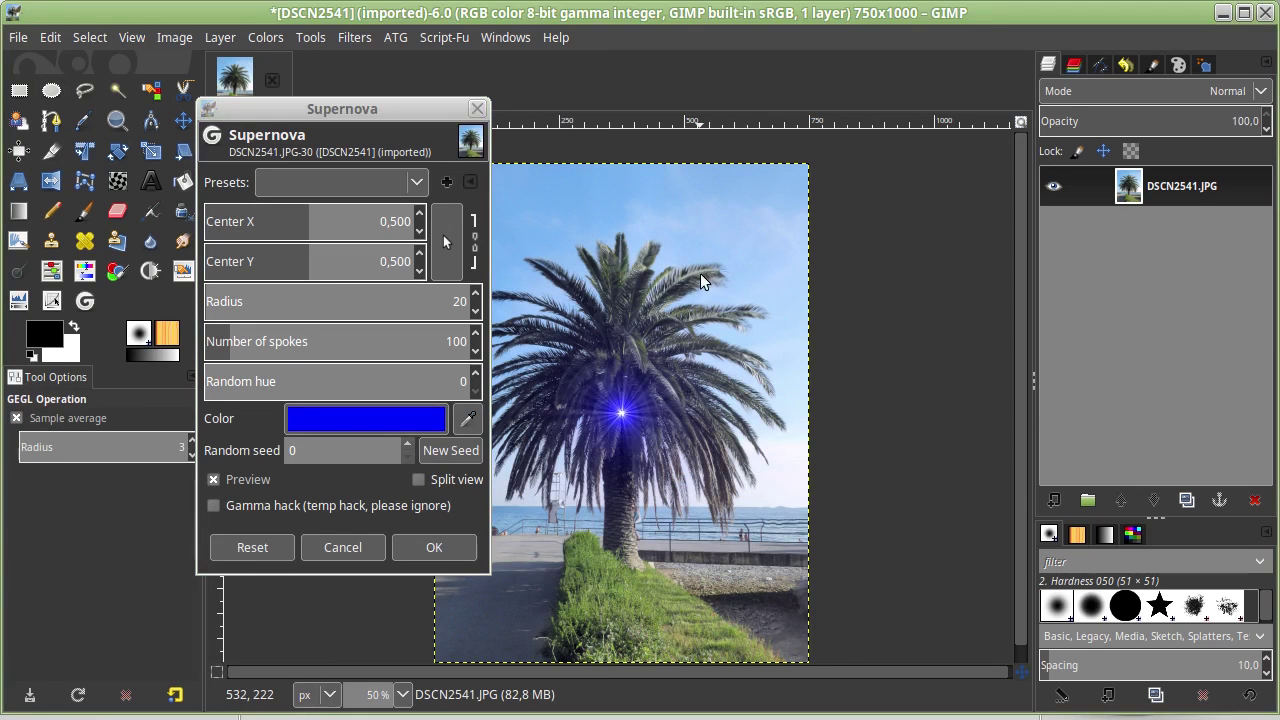
drag(338, 112, 209, 139)
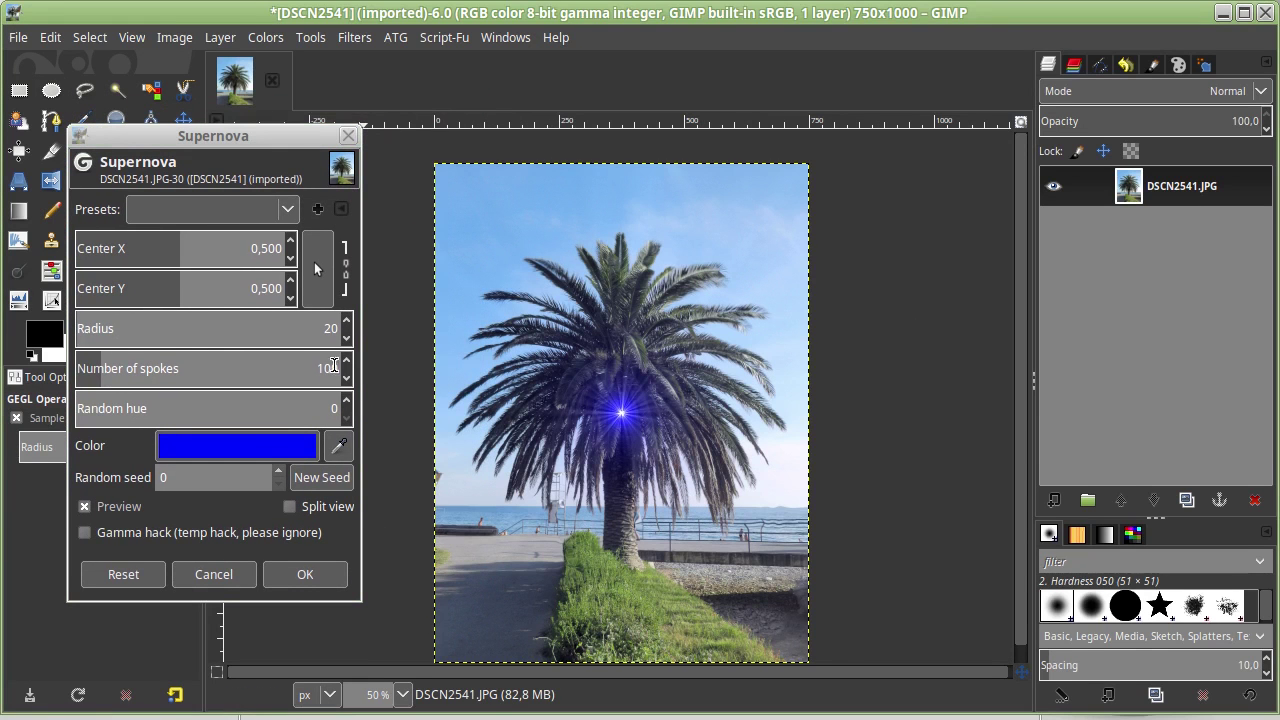
click(124, 249)
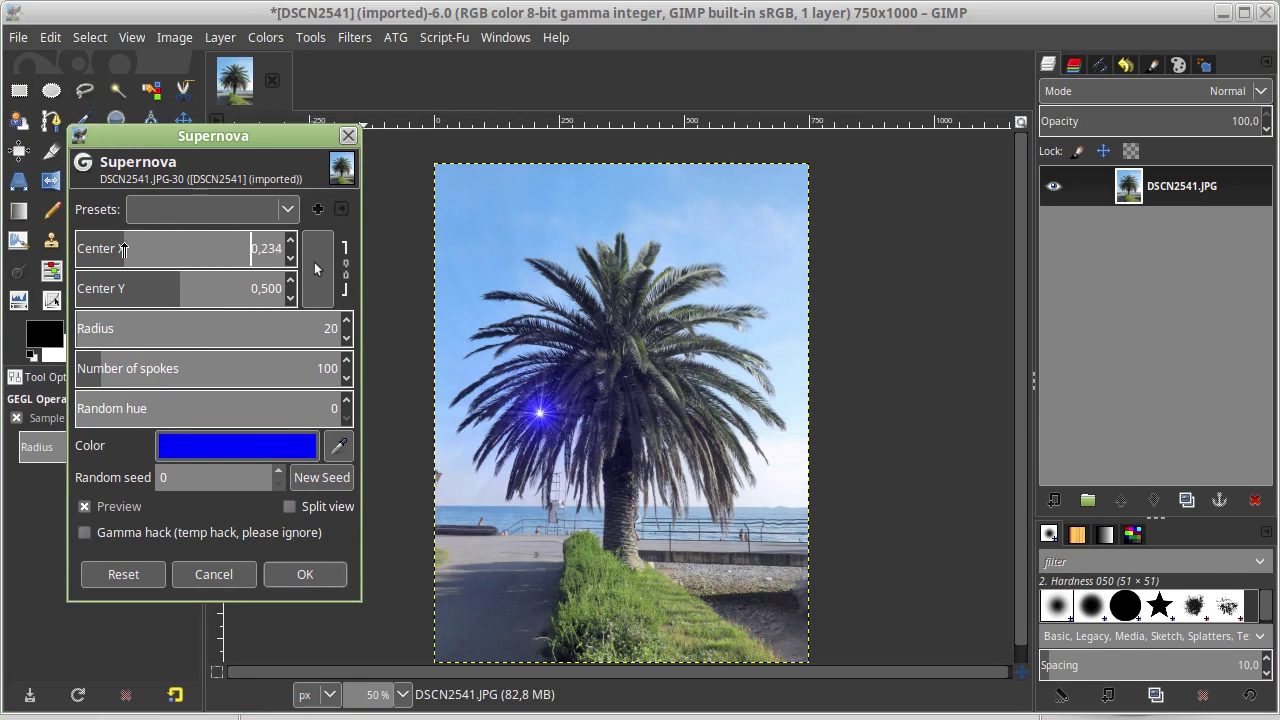
click(230, 289)
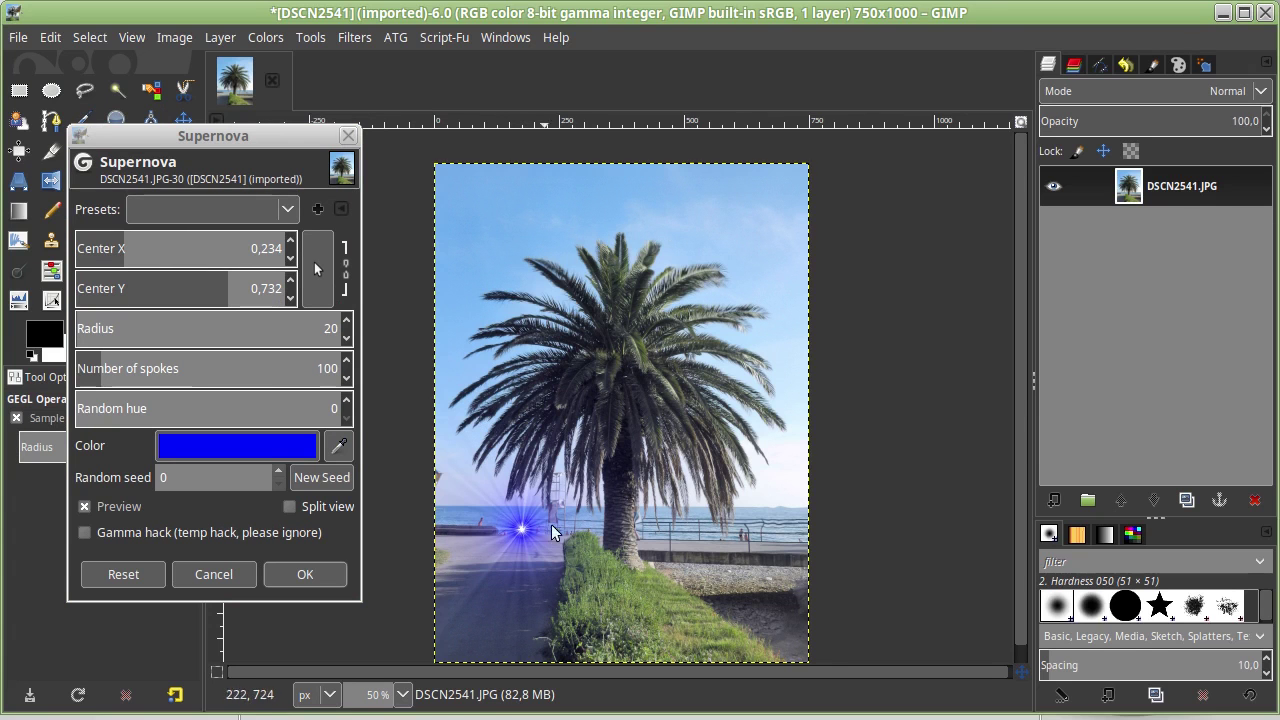
drag(164, 248, 252, 248)
click(119, 280)
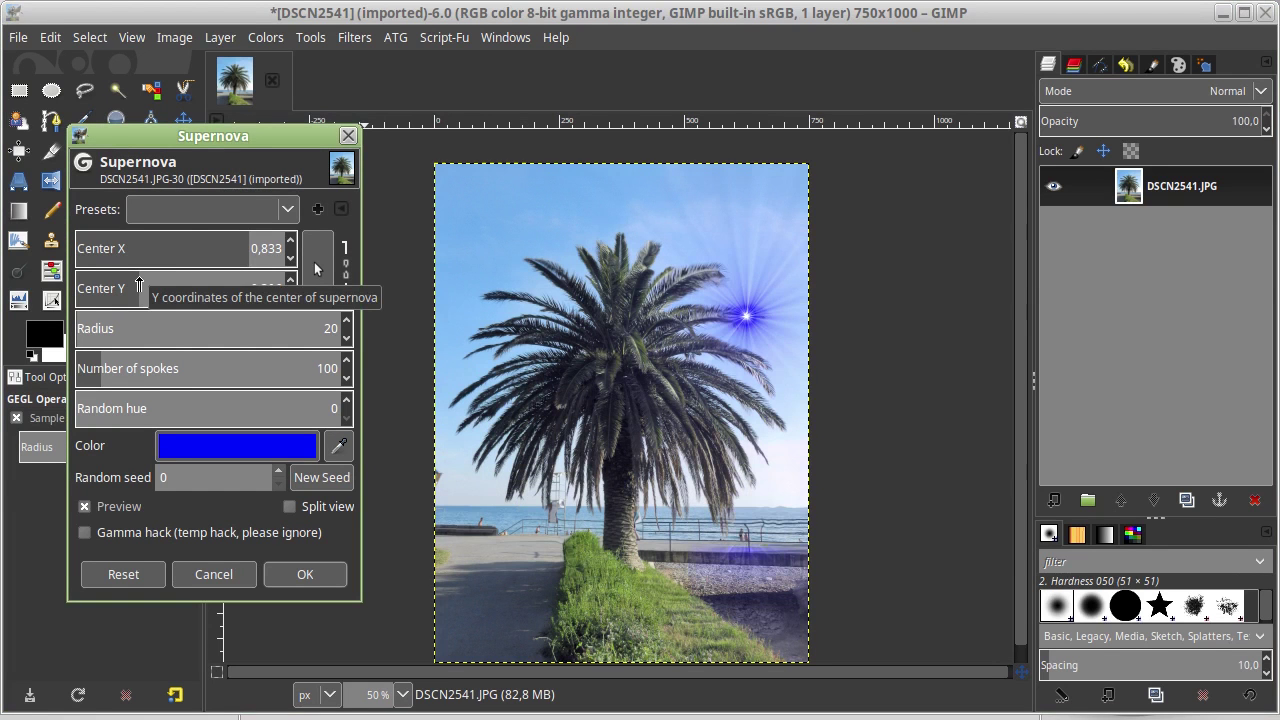
drag(119, 280, 117, 280)
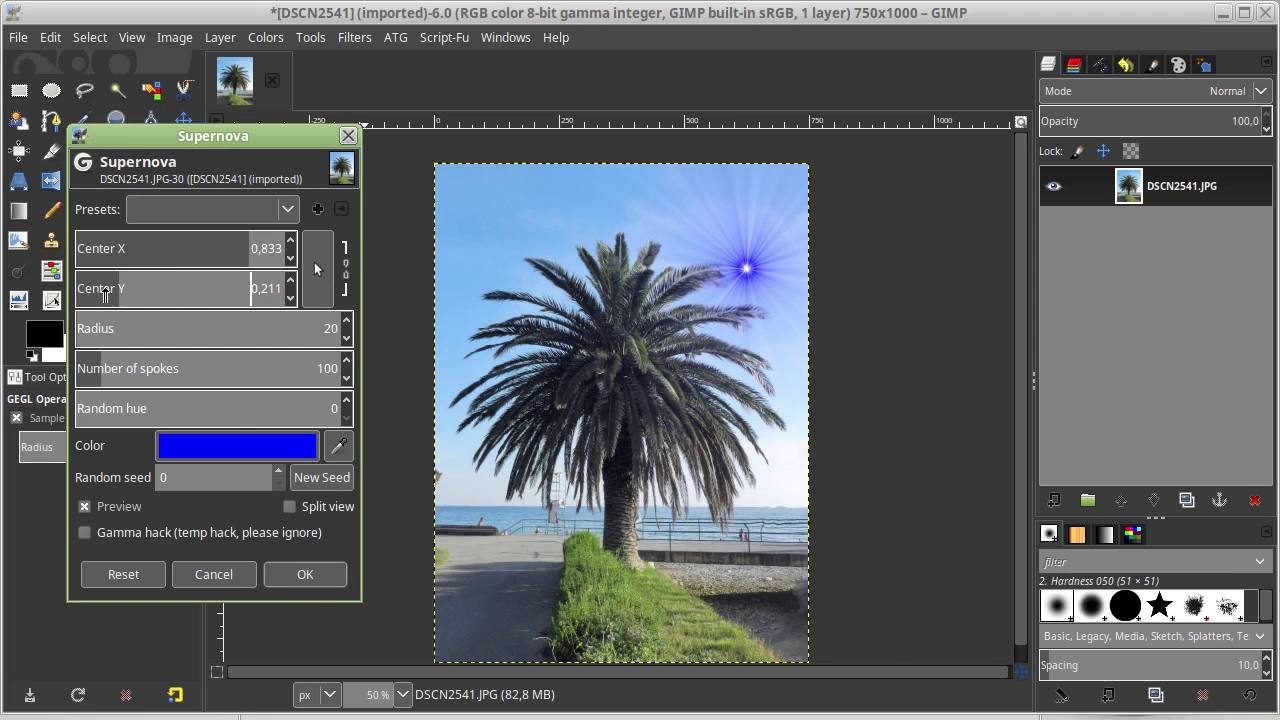
drag(105, 292, 98, 290)
click(303, 577)
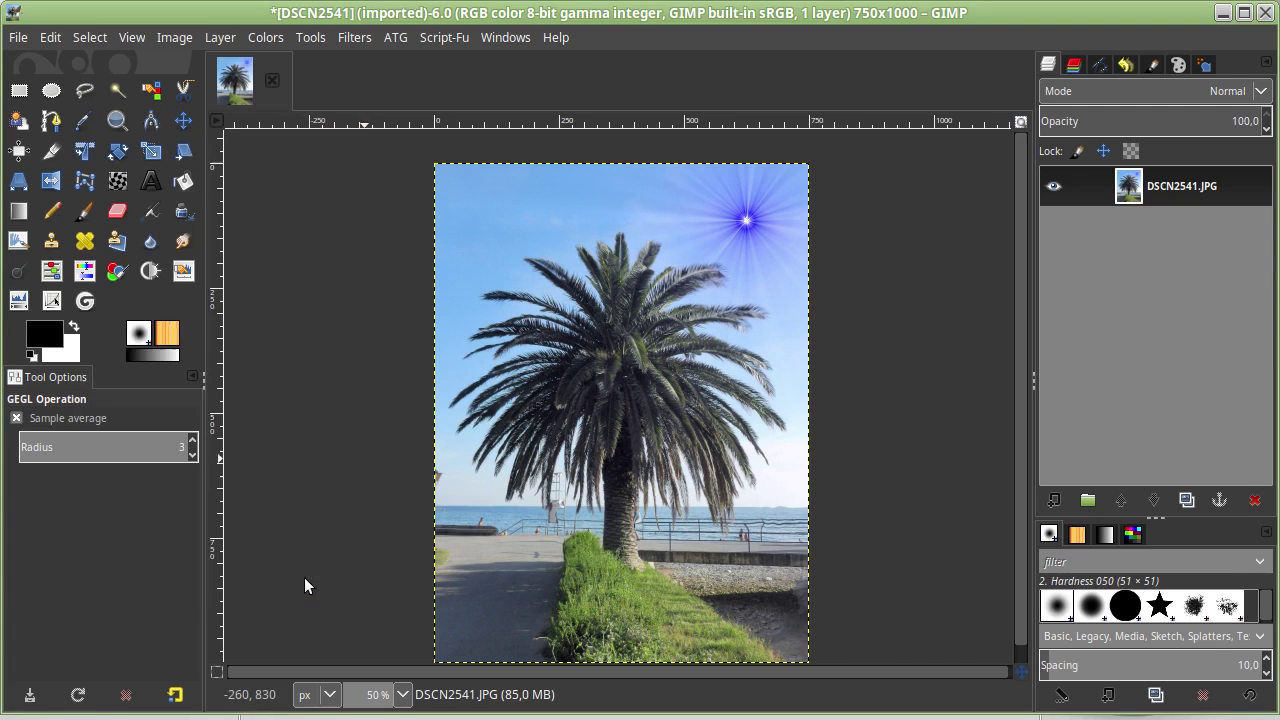
Open Lens Flare and try several flare positions across the sky
click(361, 37)
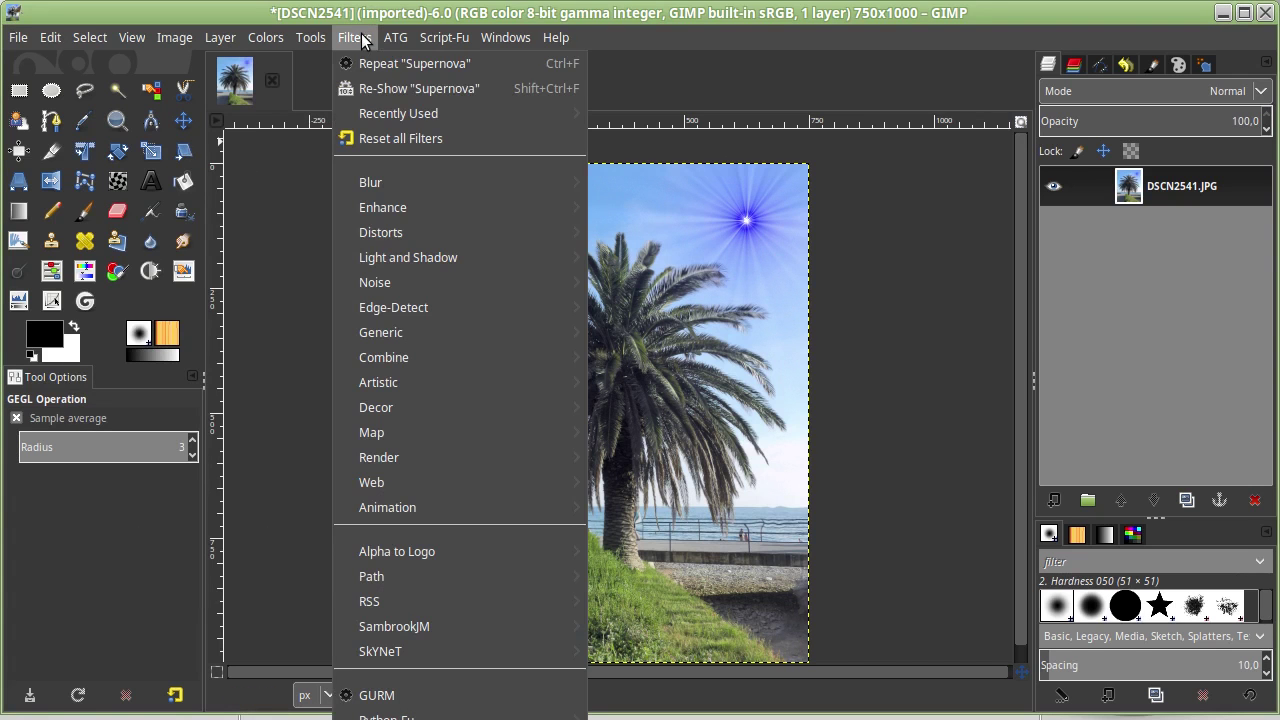
mouse_move(408, 257)
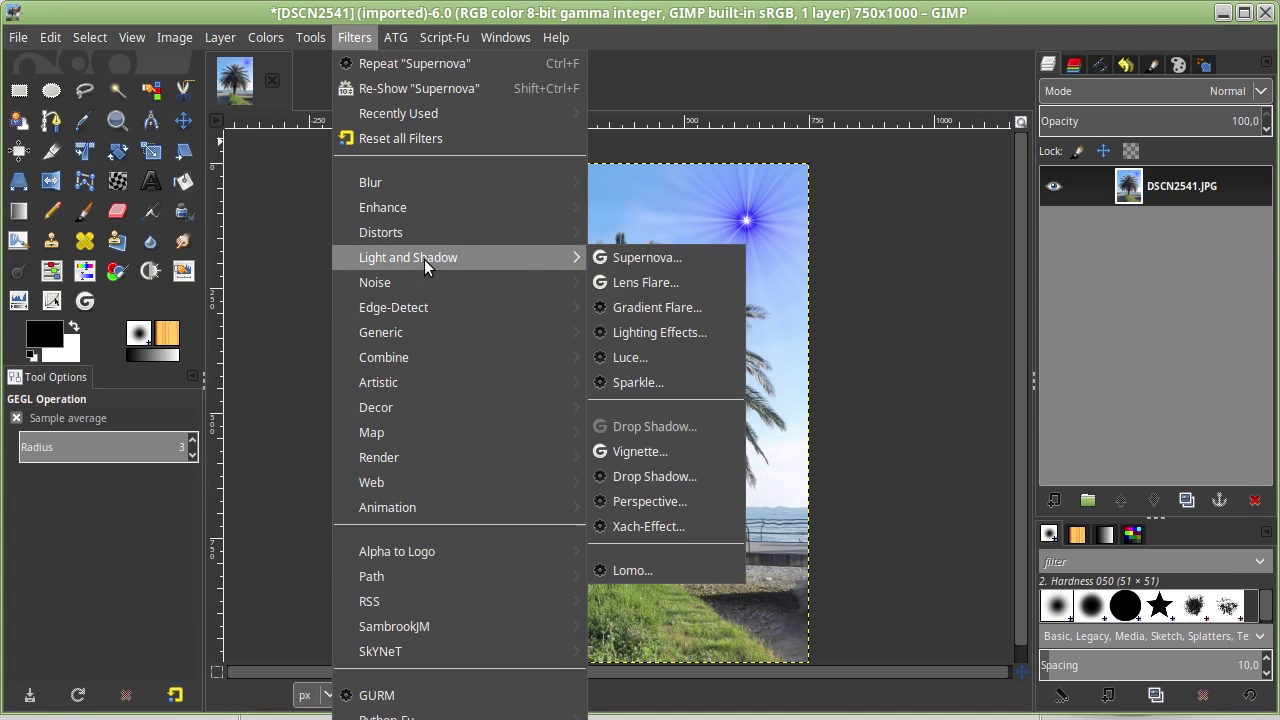
click(662, 283)
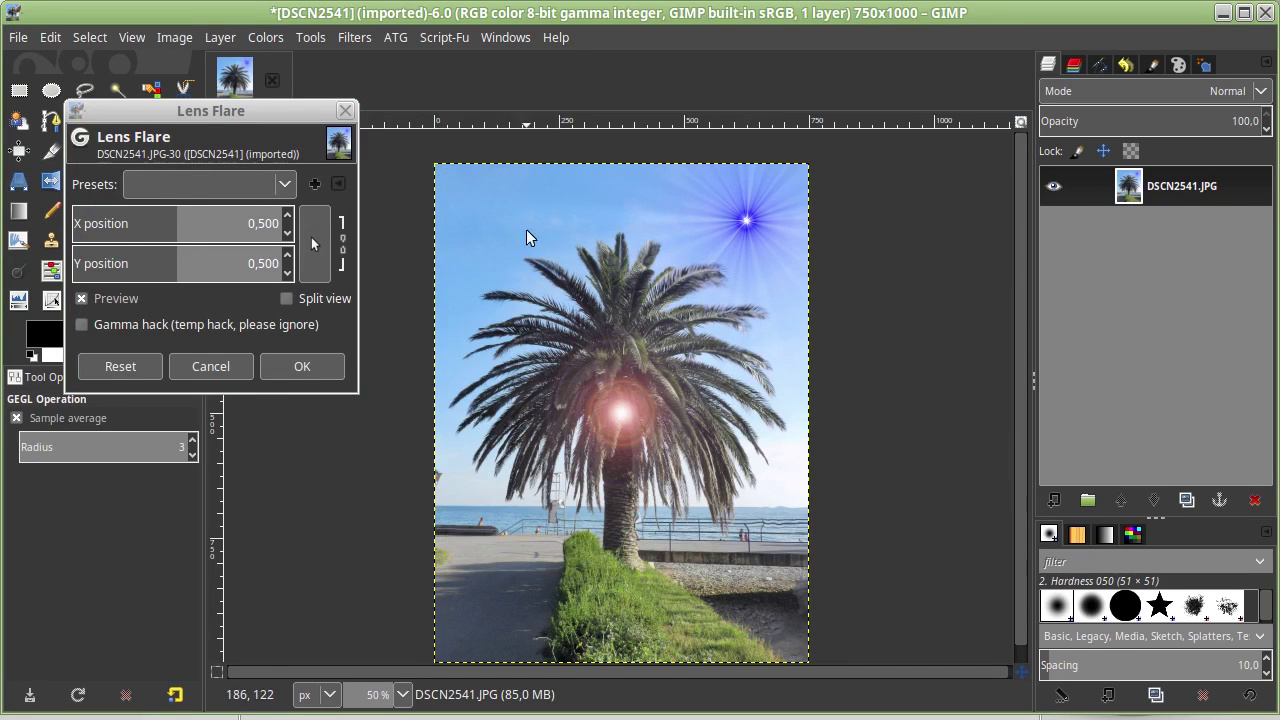
click(145, 221)
drag(140, 221, 118, 221)
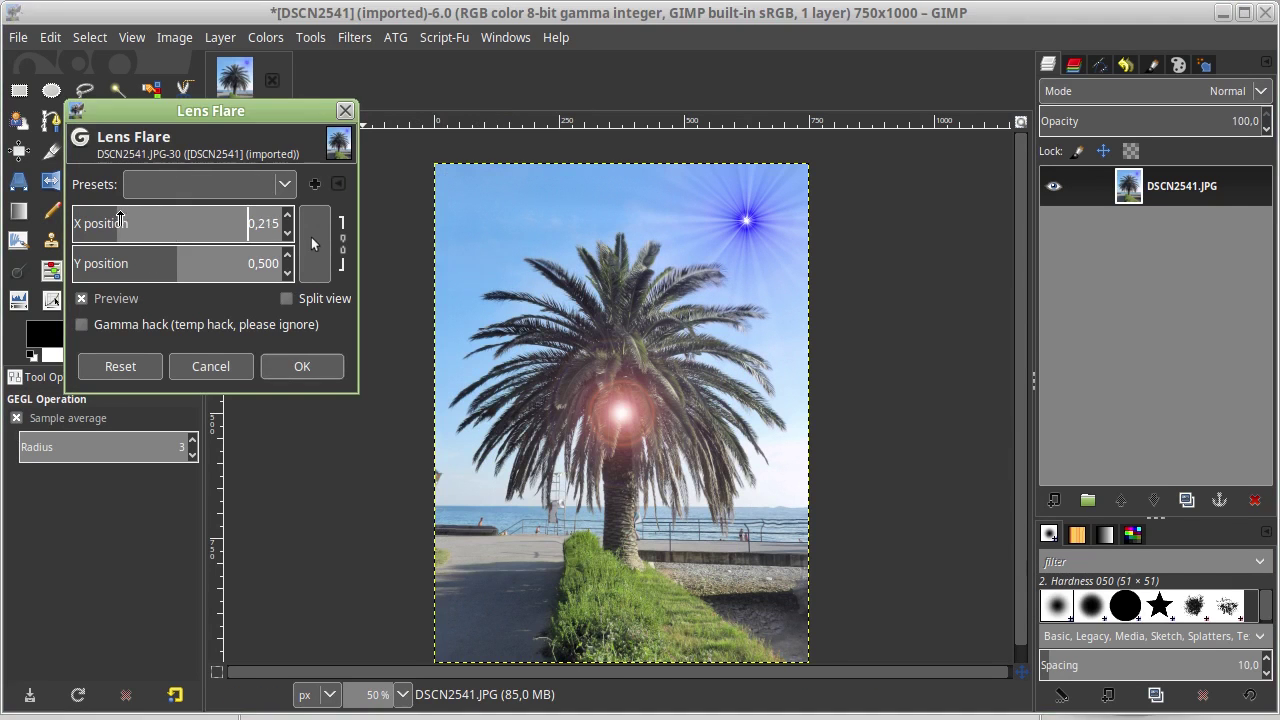
click(106, 264)
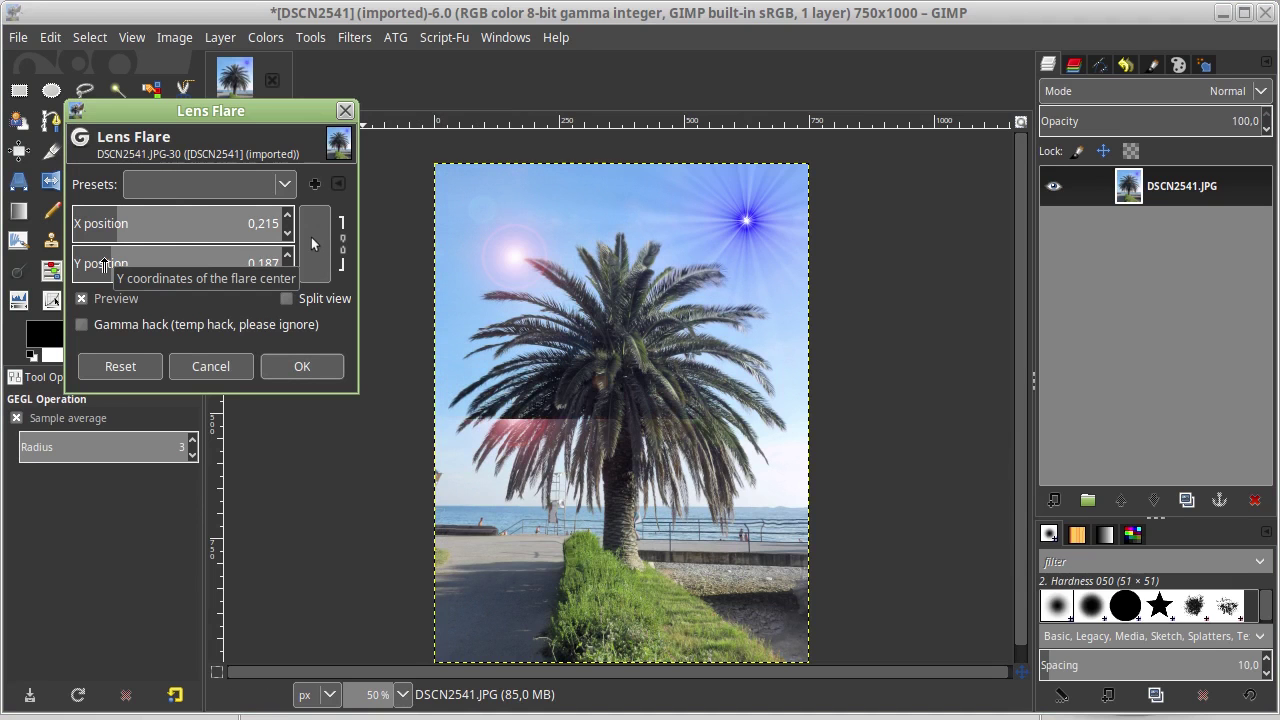
click(90, 264)
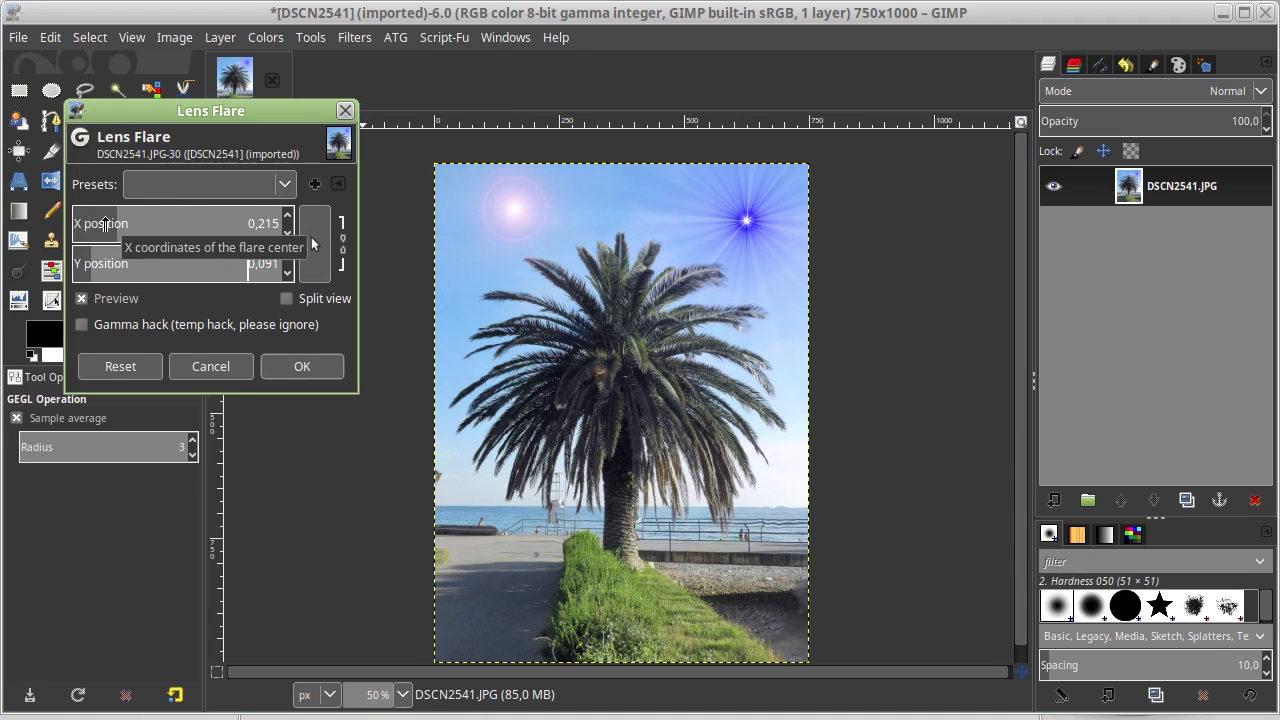
drag(111, 224, 251, 215)
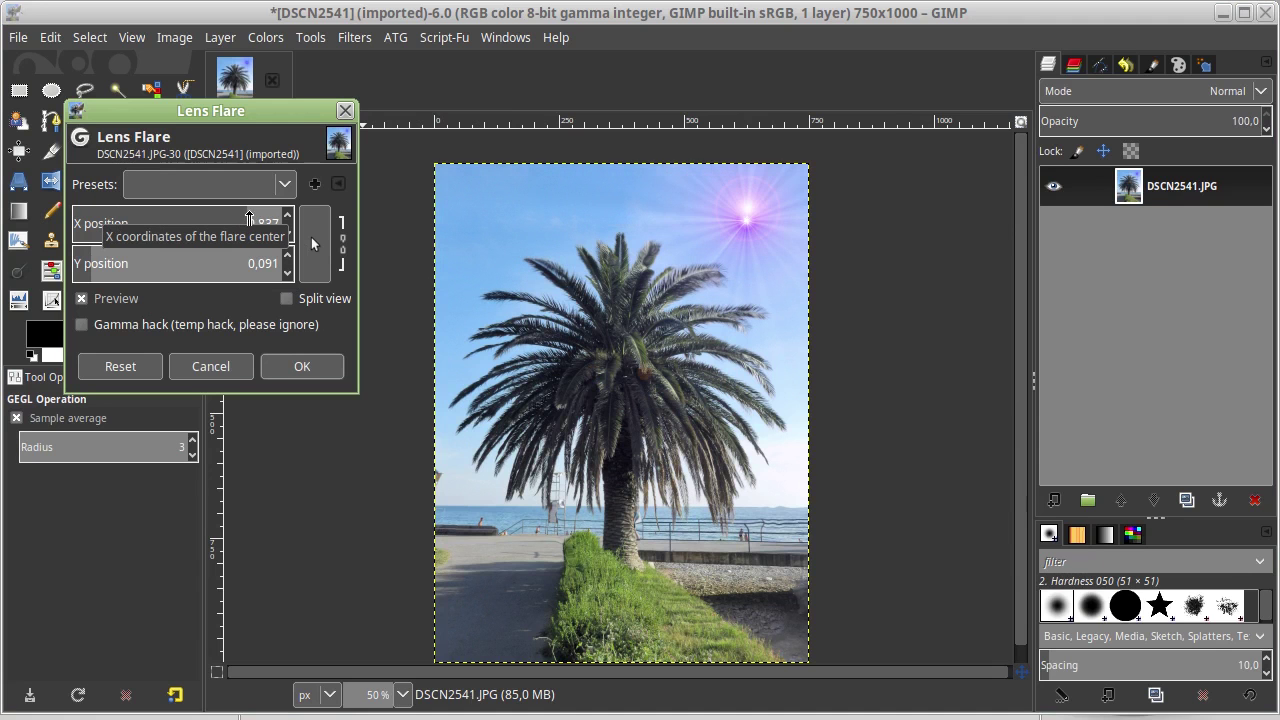
drag(136, 257, 99, 257)
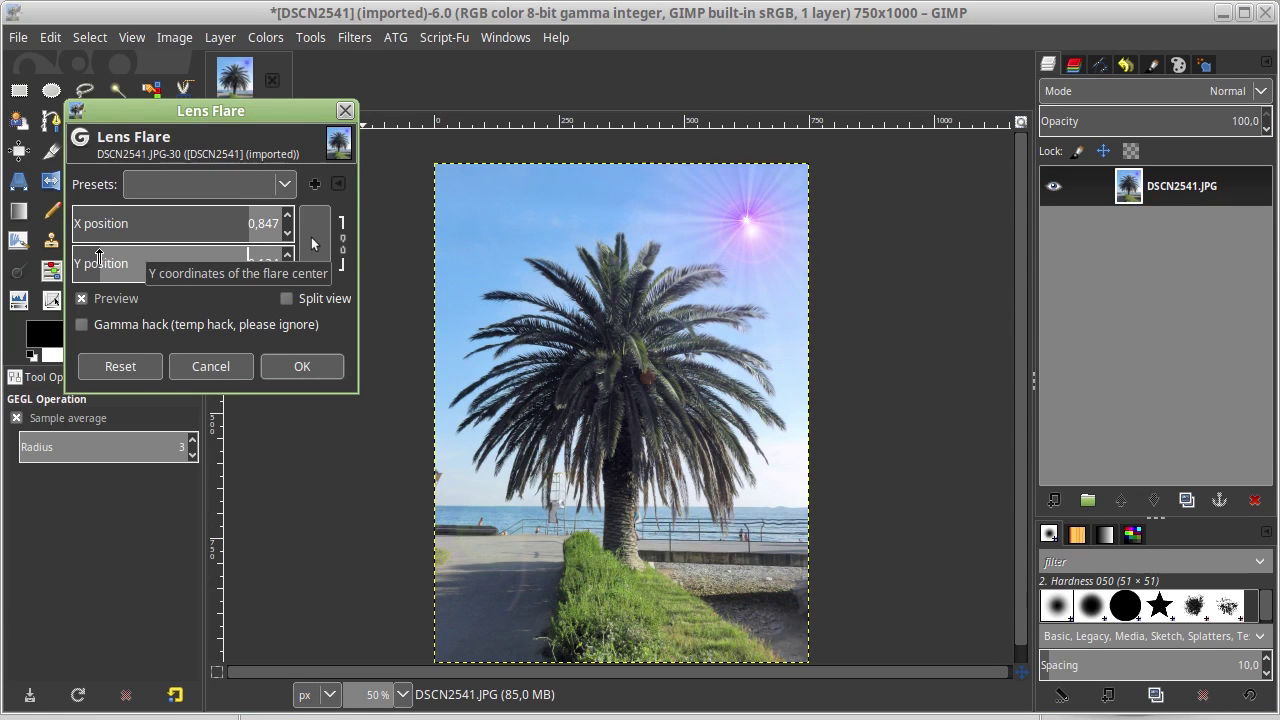
Place the flare on the upper-right star at X 0.832, Y 0.116 and apply it
click(540, 218)
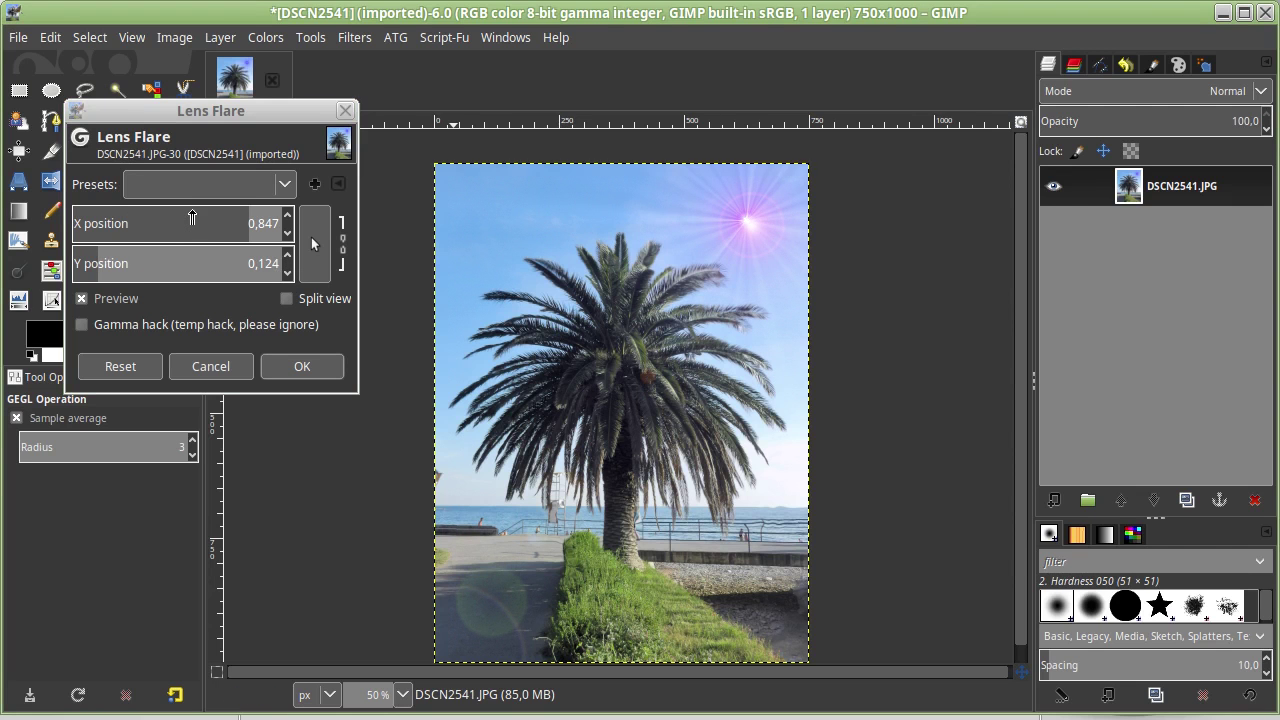
drag(152, 218, 189, 218)
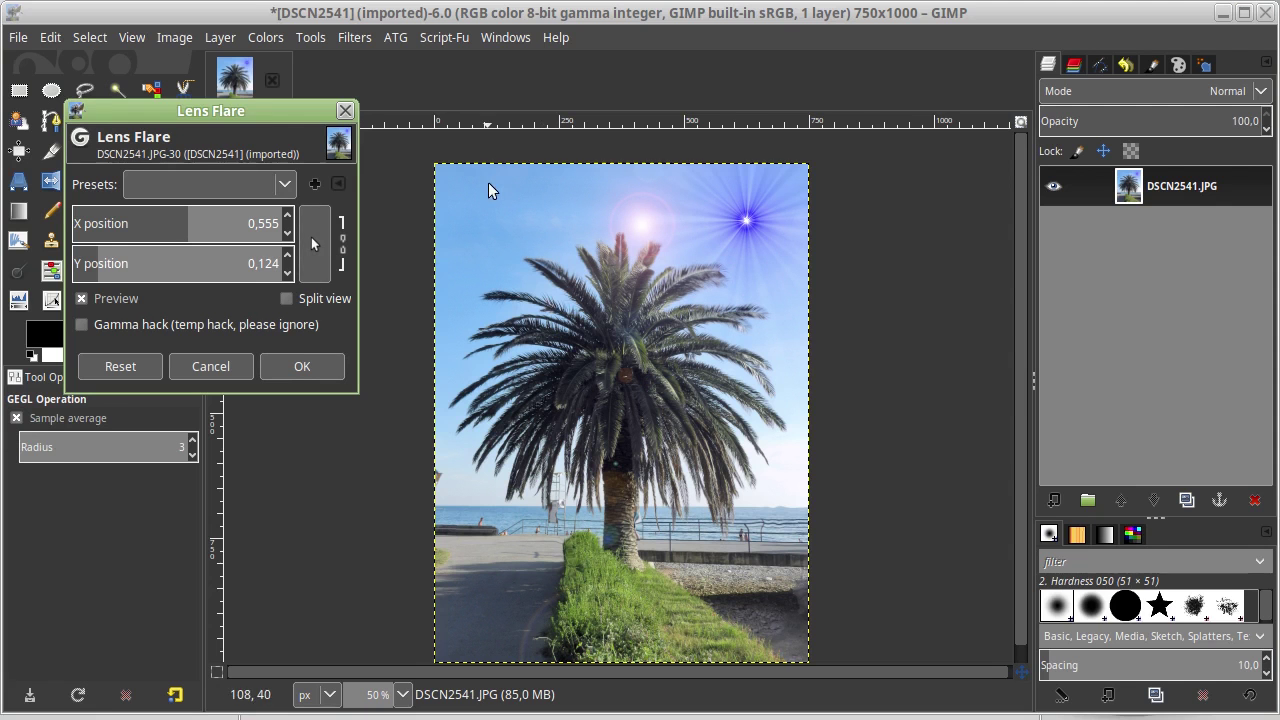
click(322, 227)
click(507, 228)
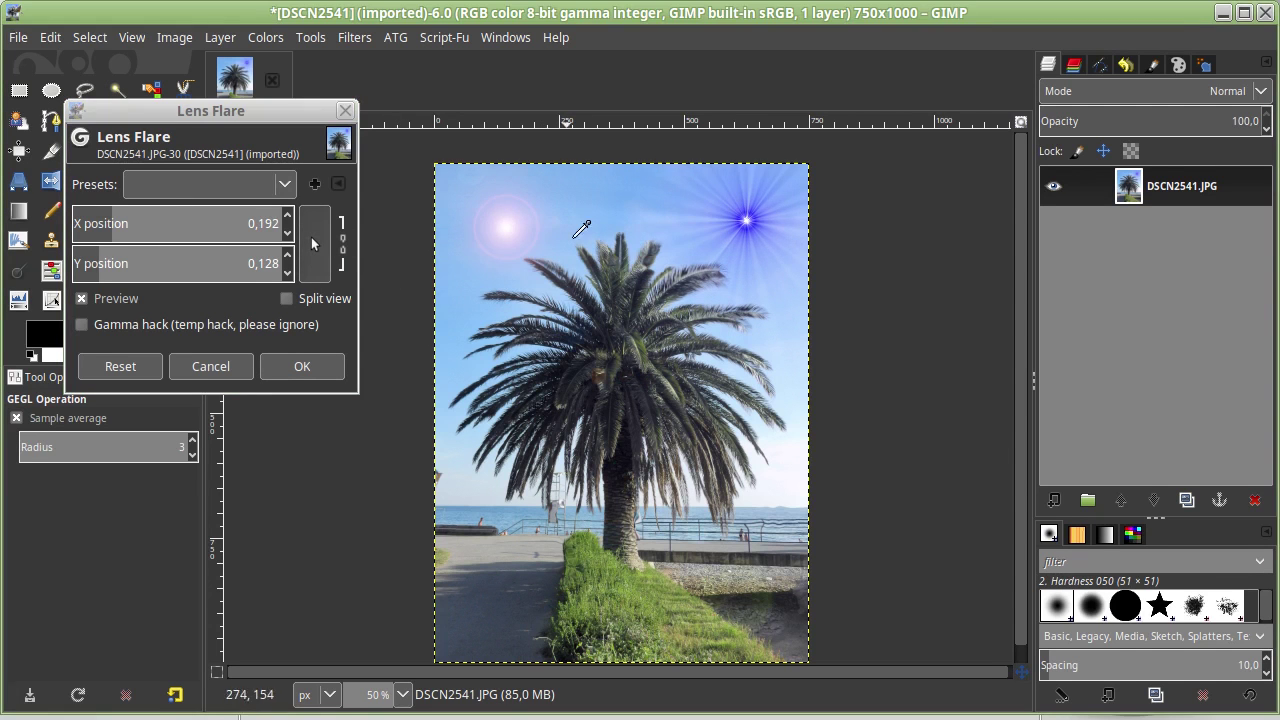
click(590, 230)
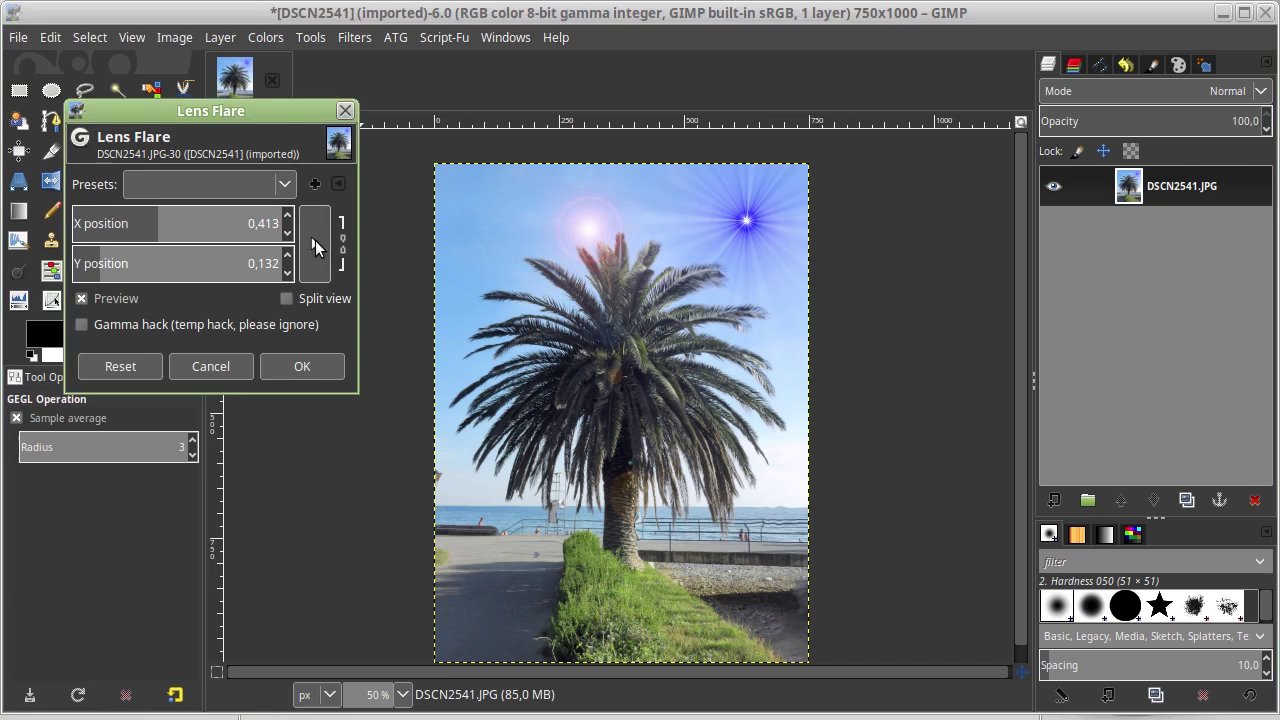
click(315, 243)
click(487, 206)
click(620, 201)
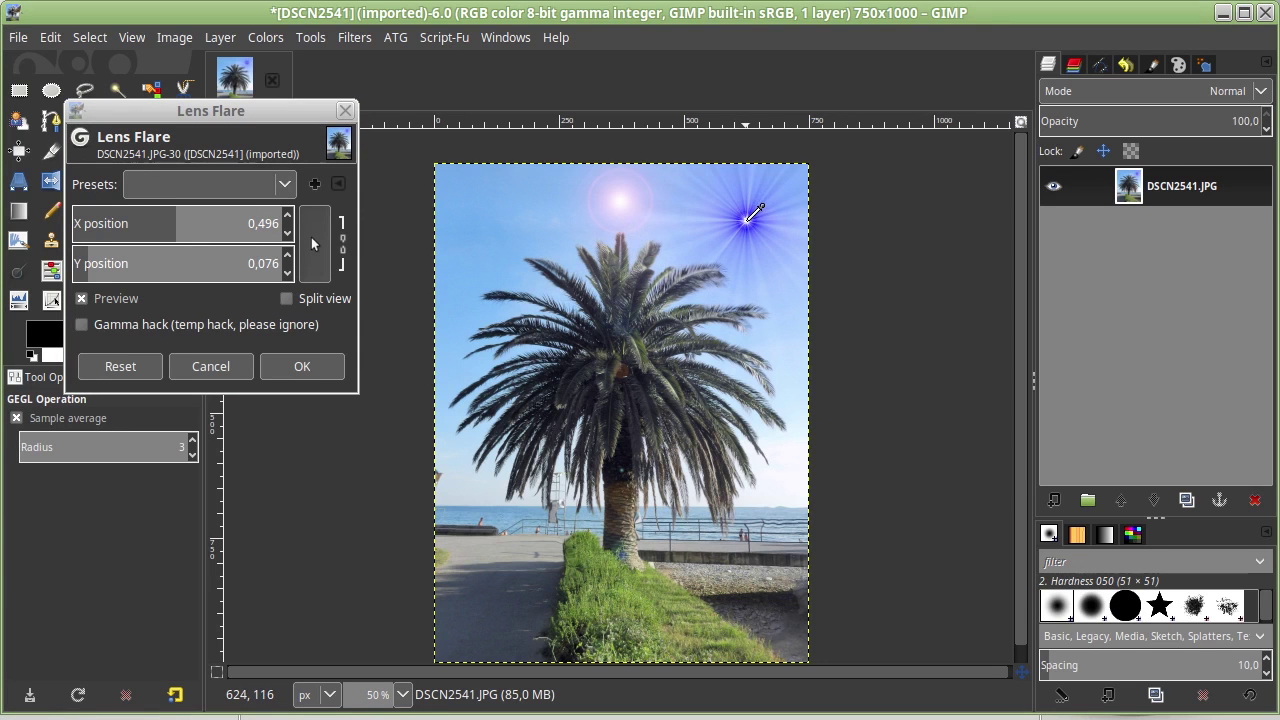
click(746, 221)
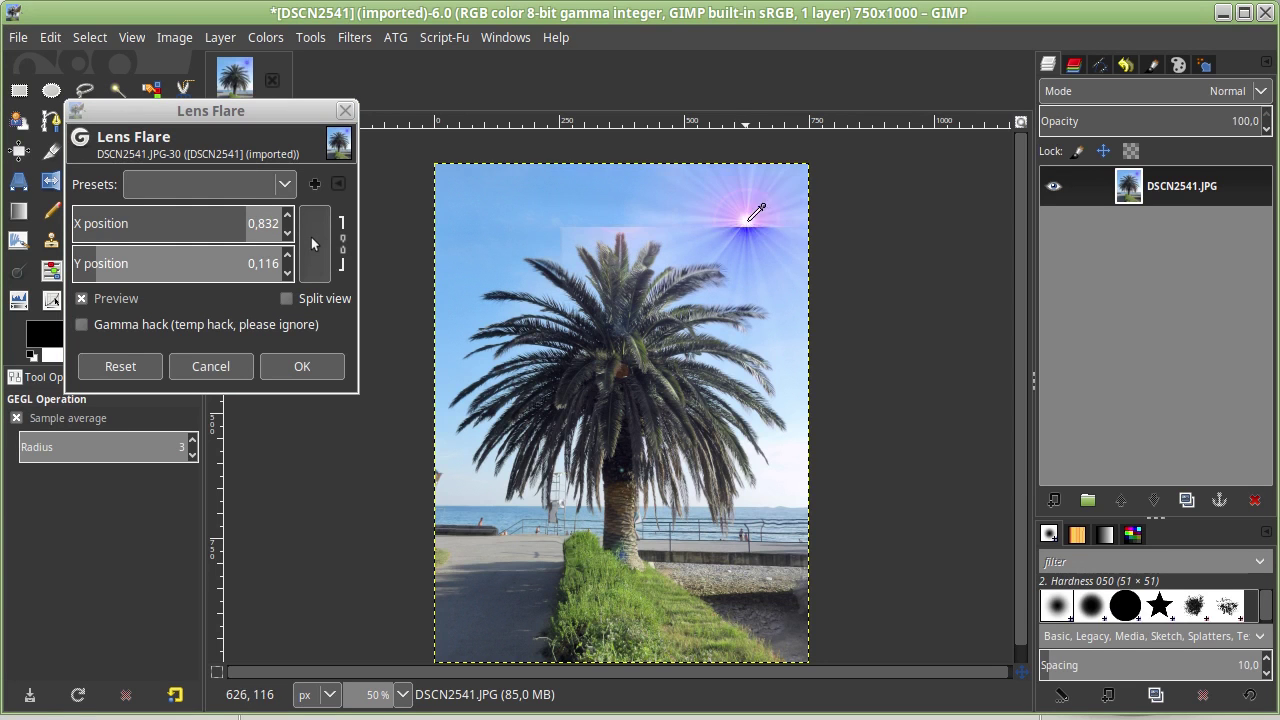
click(312, 362)
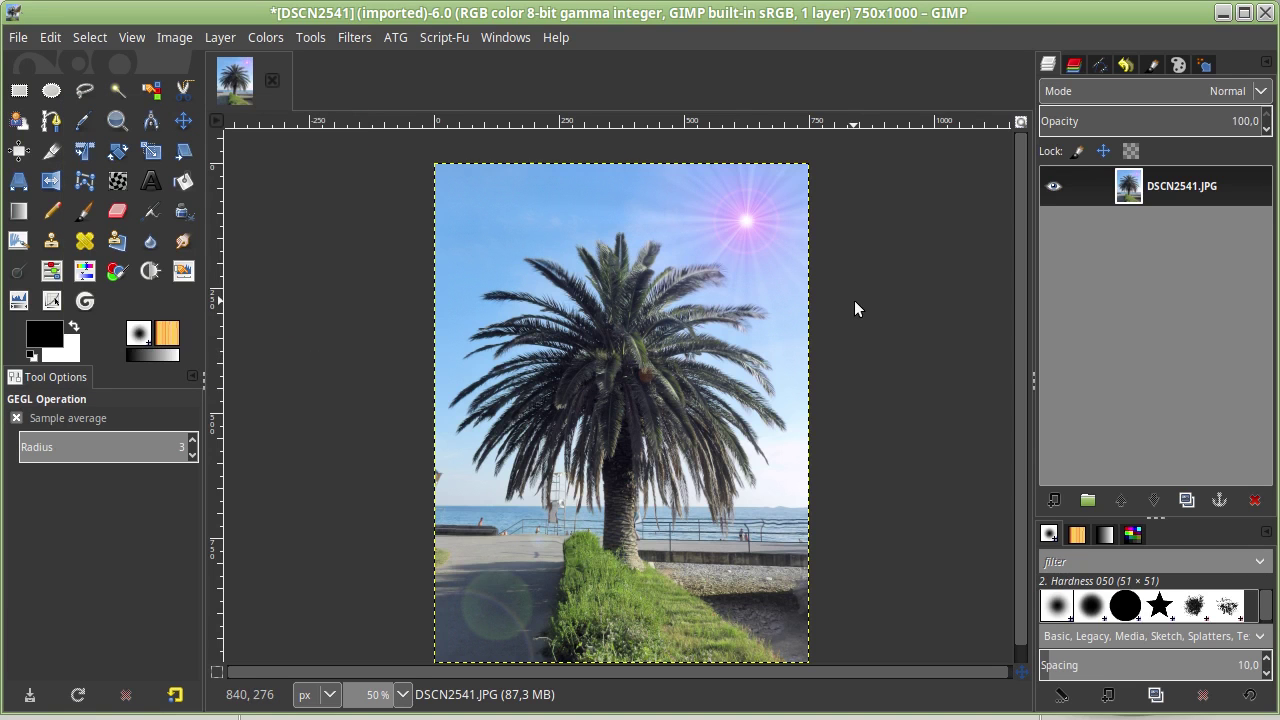
Apply a blue Supernova centred in the top-left sky
click(356, 40)
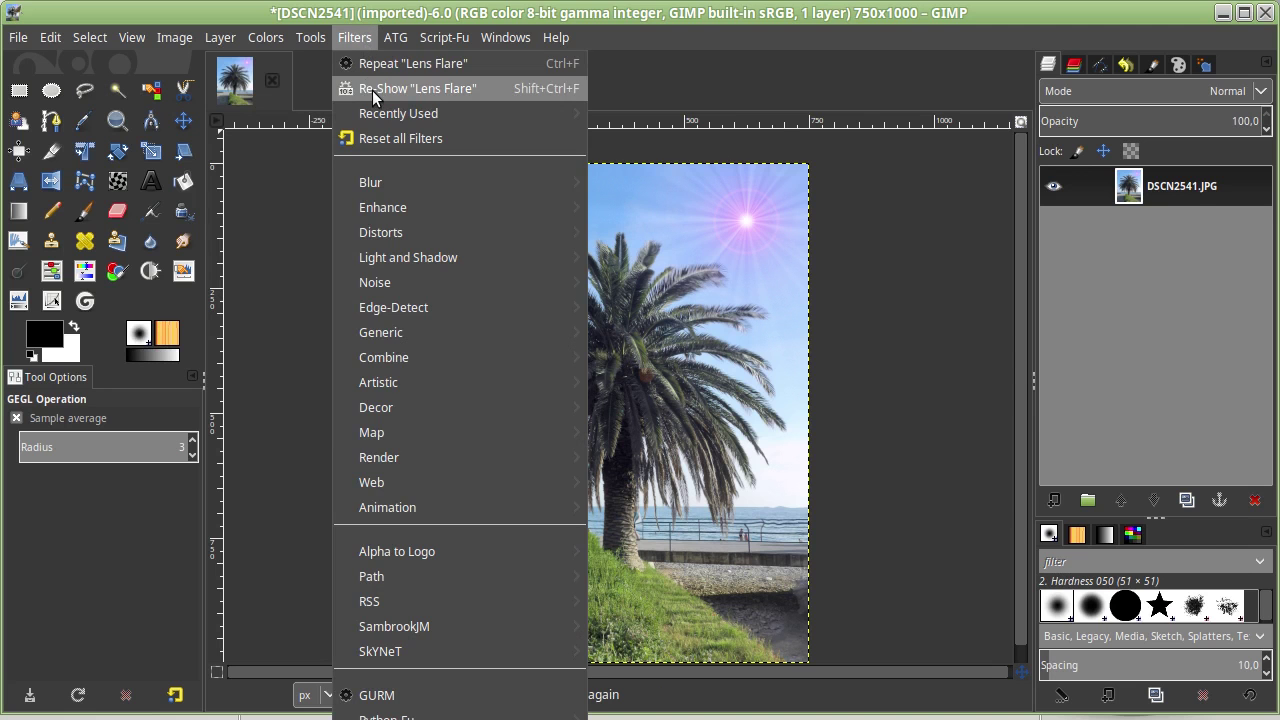
mouse_move(398, 113)
click(682, 134)
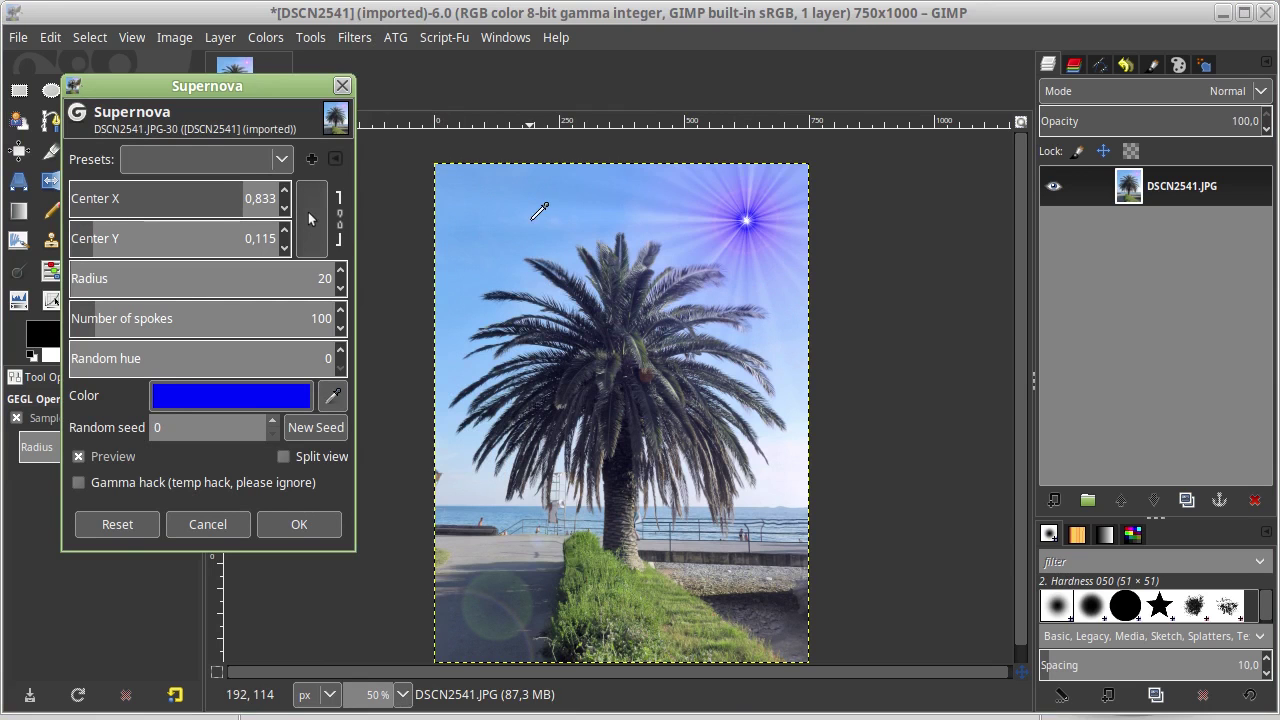
click(531, 221)
click(507, 339)
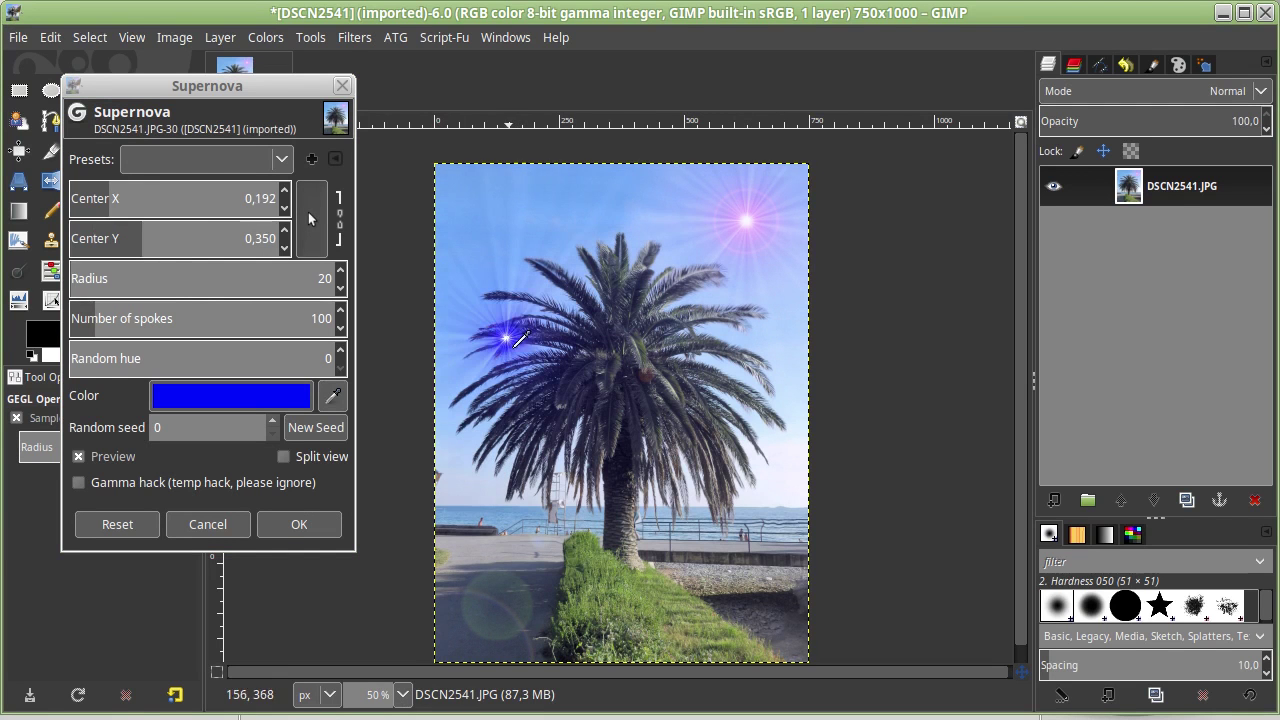
click(507, 208)
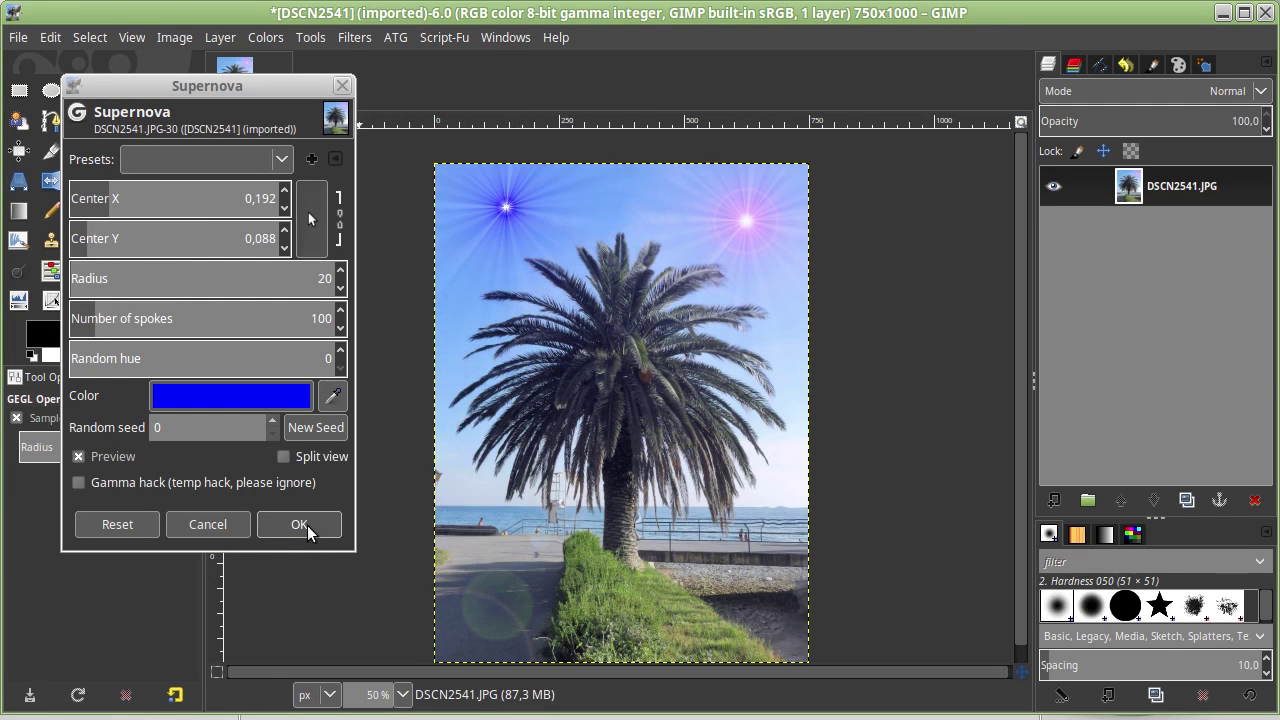
click(299, 524)
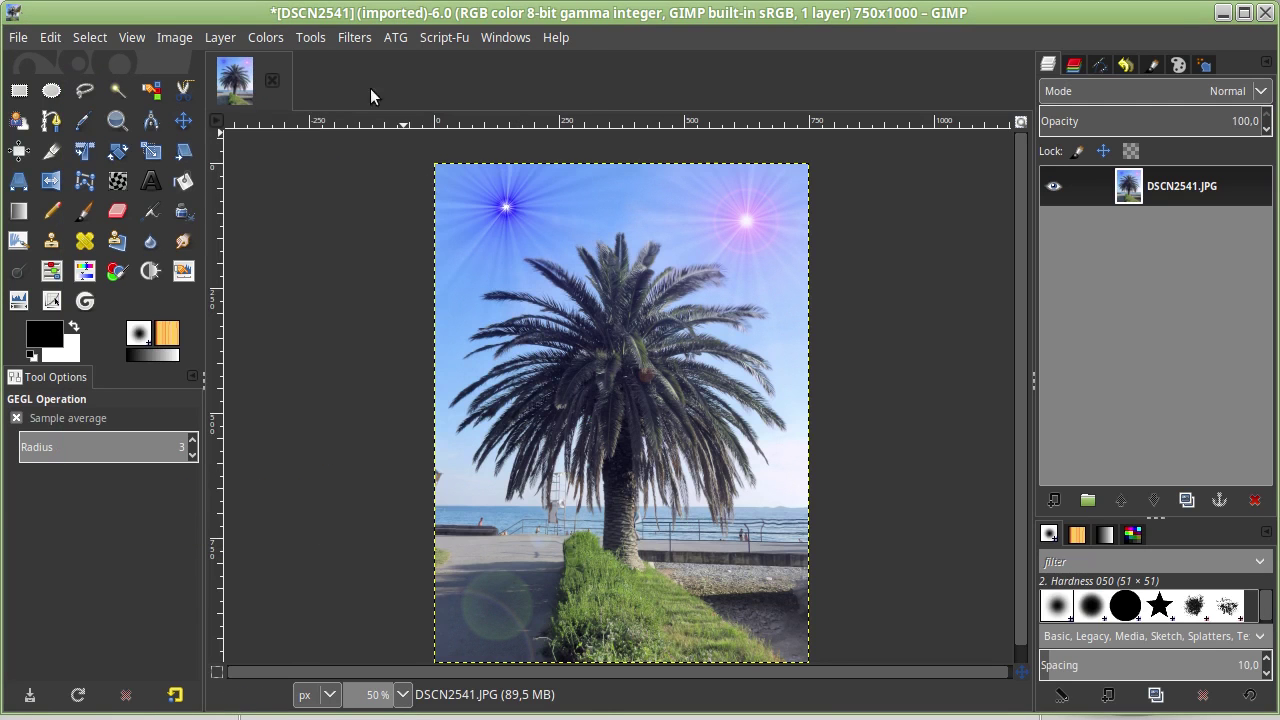
Preview a Vignette with a larger radius, then cancel it
click(358, 38)
mouse_move(408, 257)
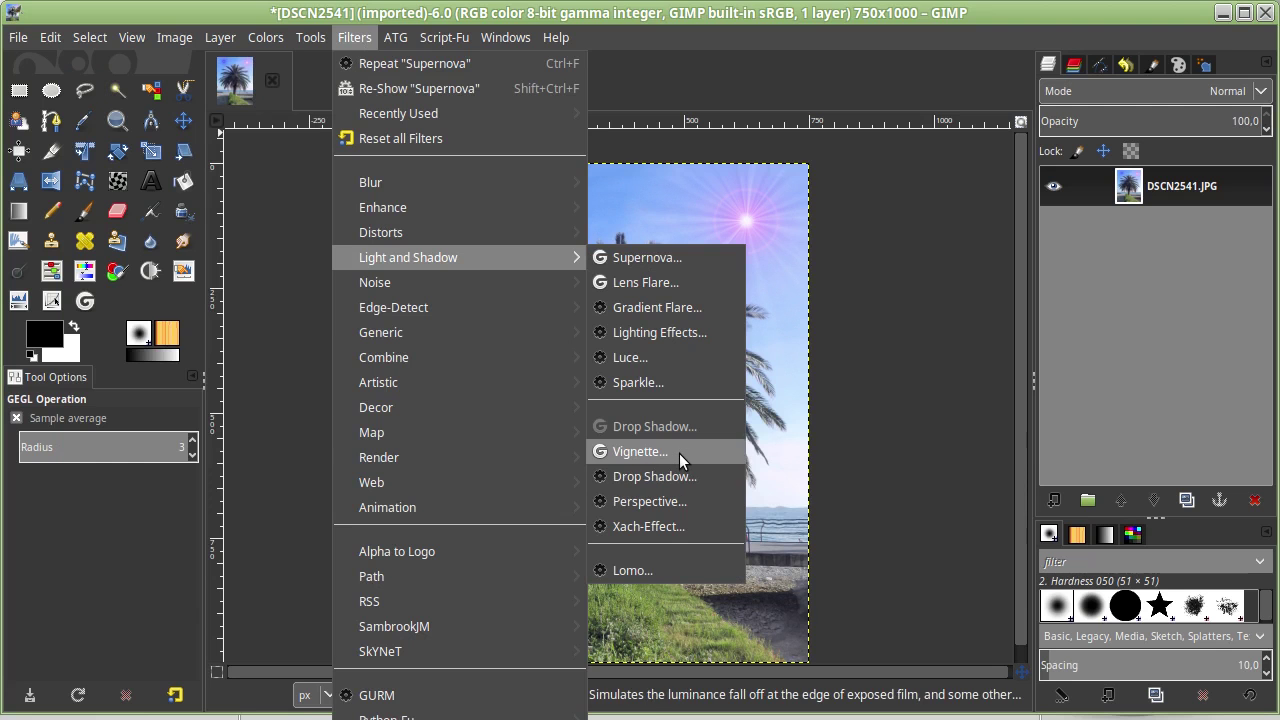
click(680, 453)
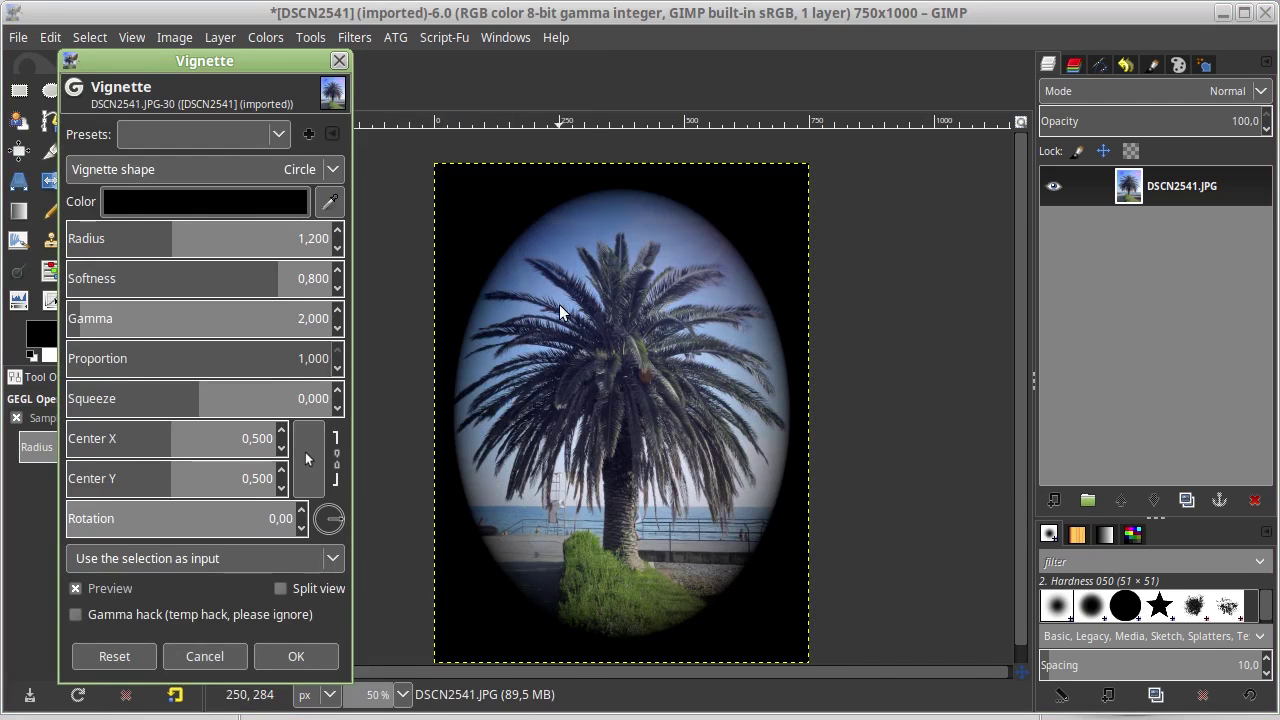
drag(148, 237, 226, 226)
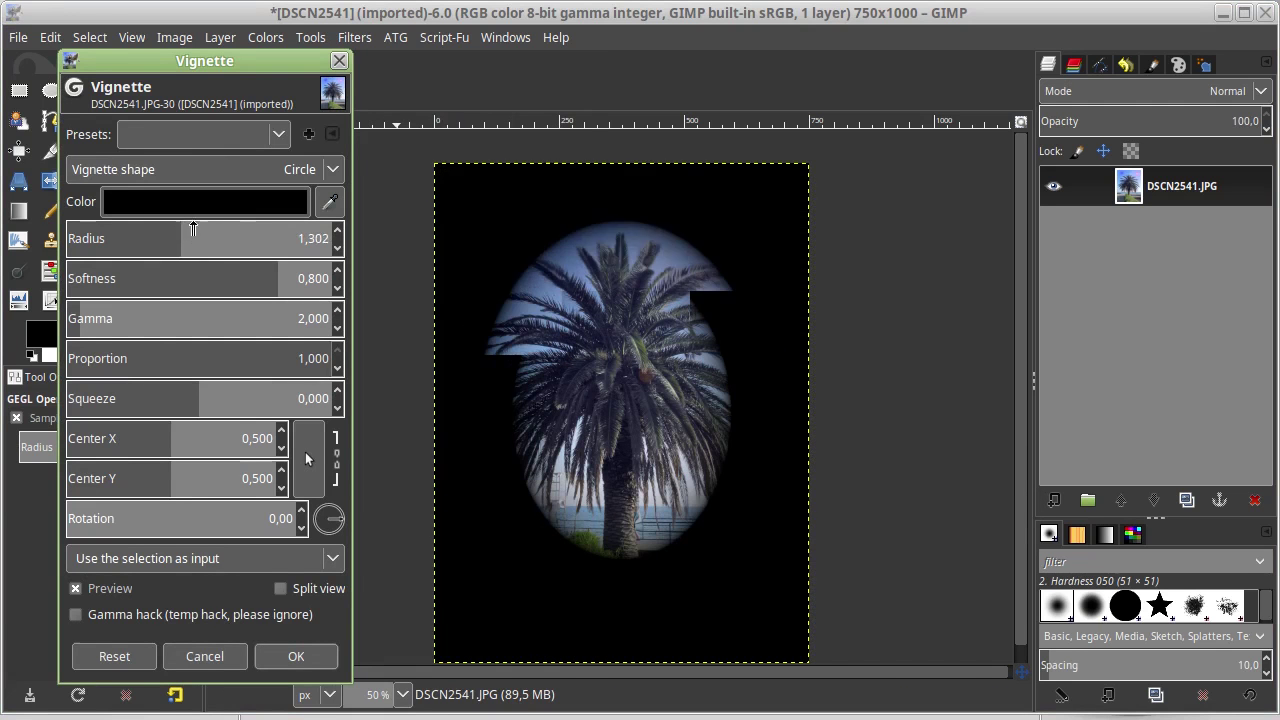
key(Escape)
click(355, 37)
mouse_move(381, 232)
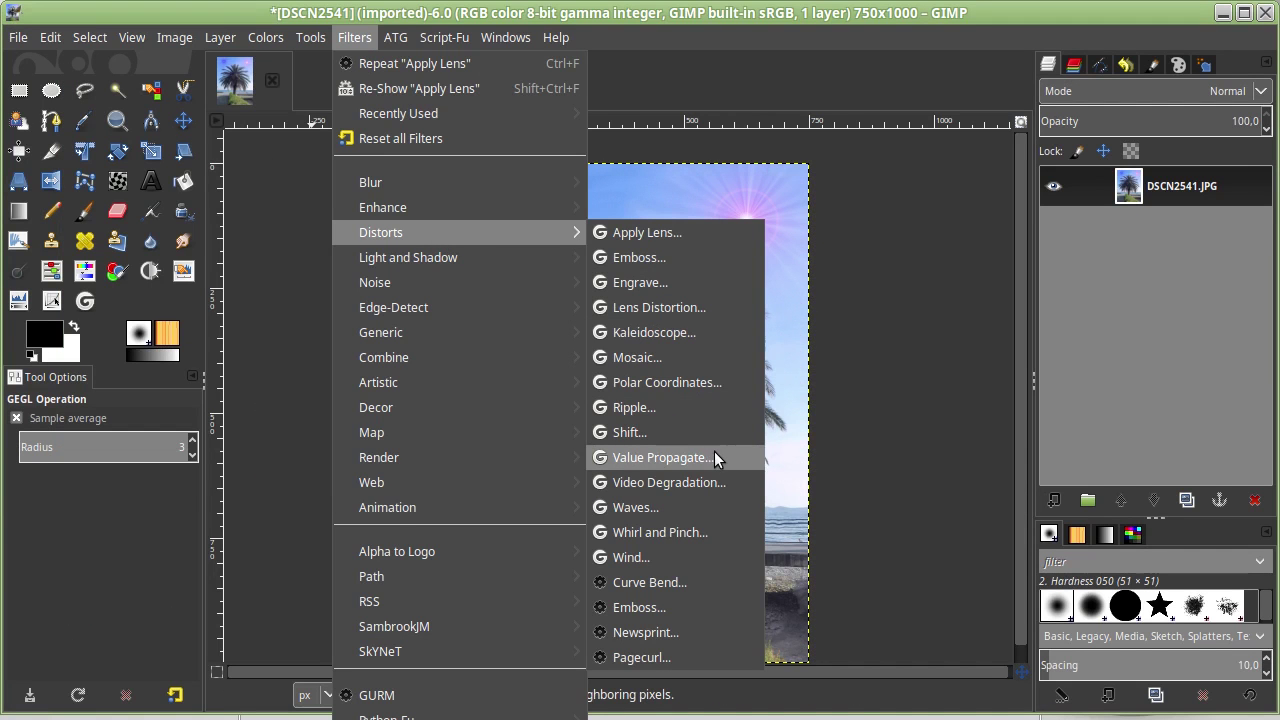
Apply Whirl and Pinch with whirl 90, pinch 0, radius 1.0
click(680, 532)
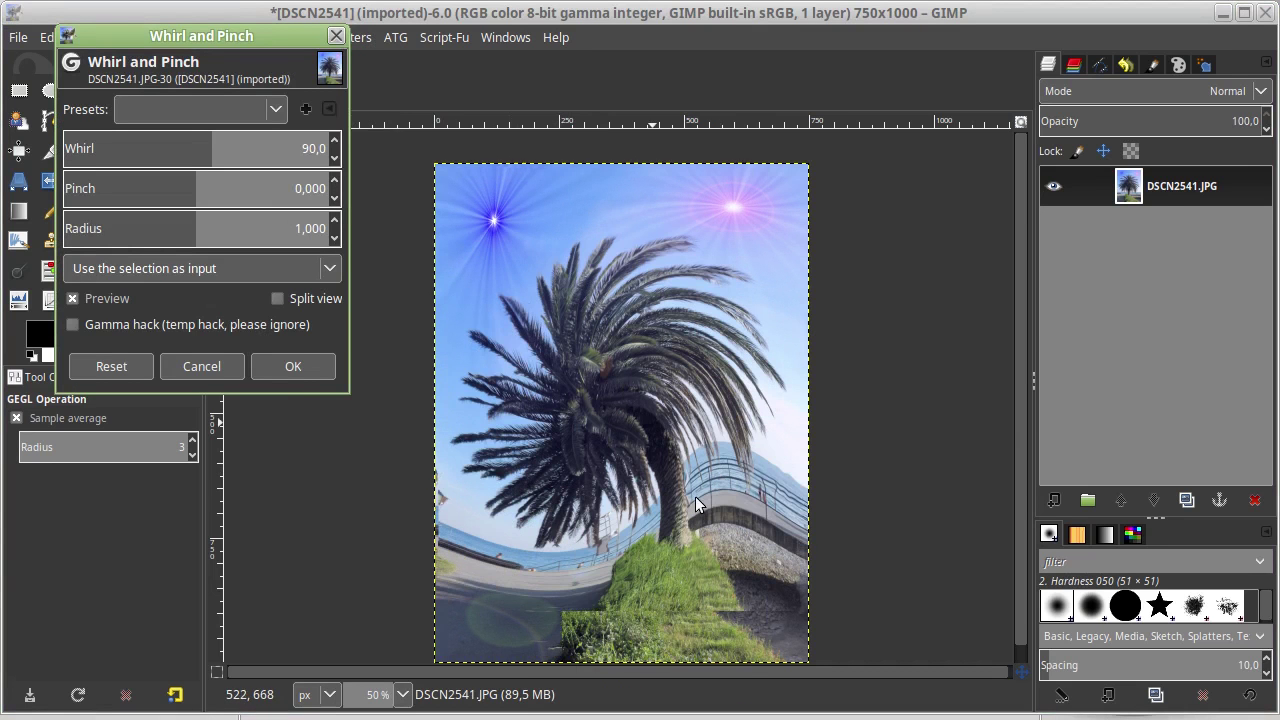
click(287, 366)
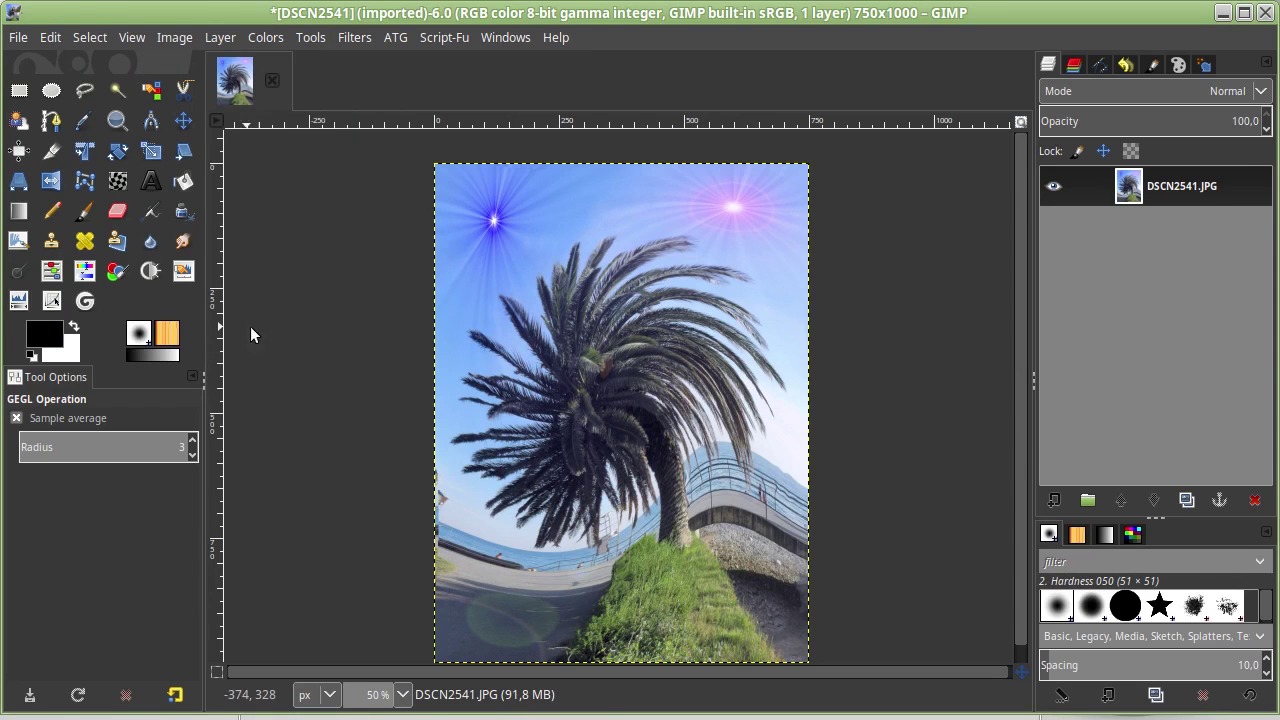
click(358, 41)
Switch to the MyPaint Brush tool and browse its brush grid
click(358, 41)
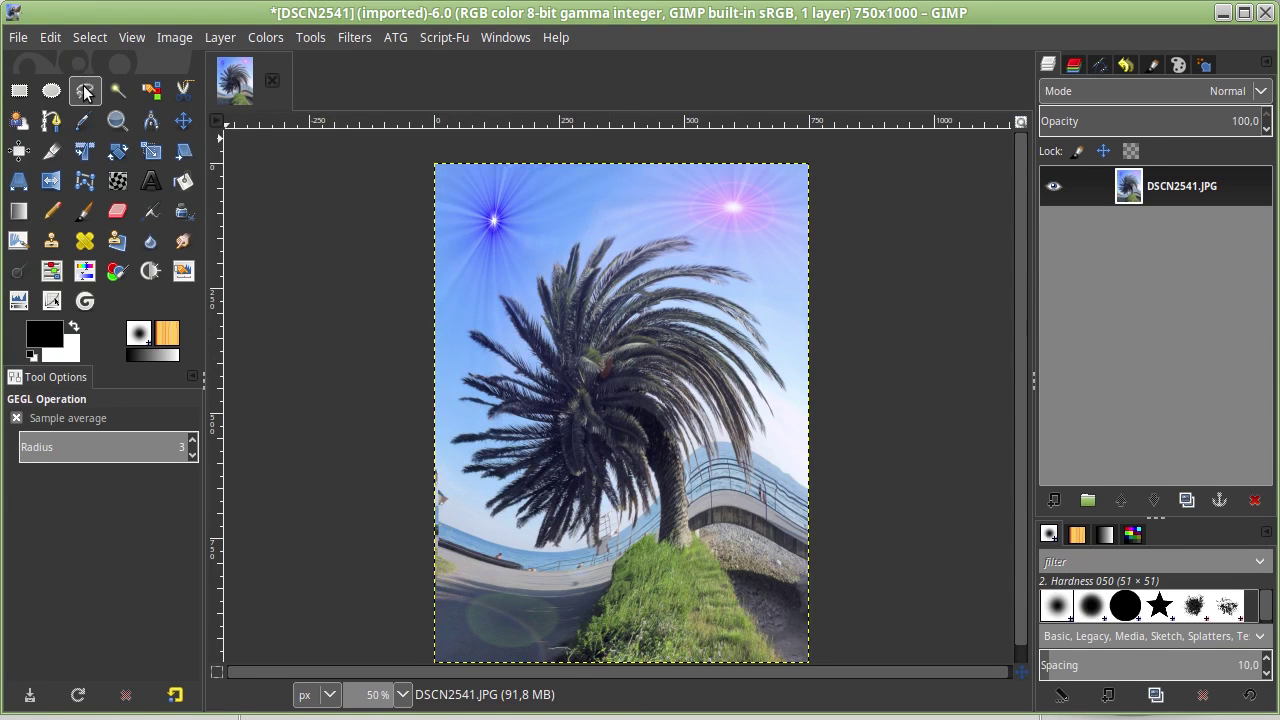
key(alt+a)
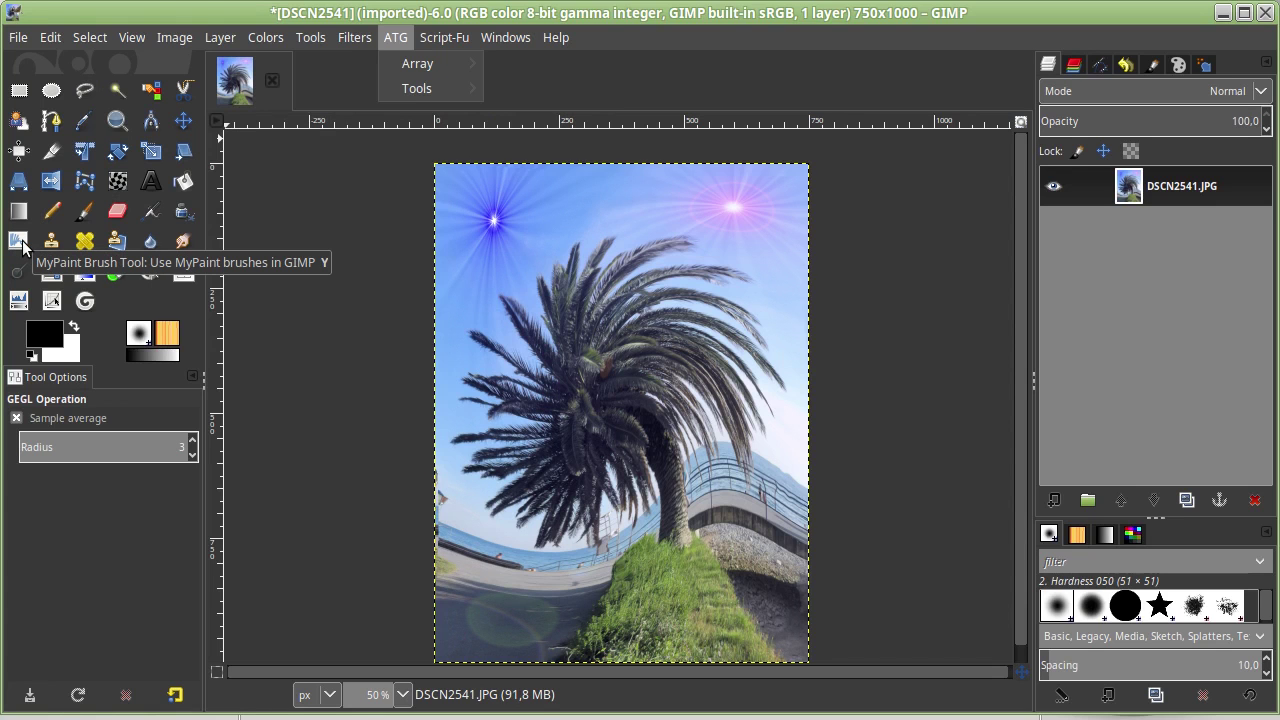
click(19, 241)
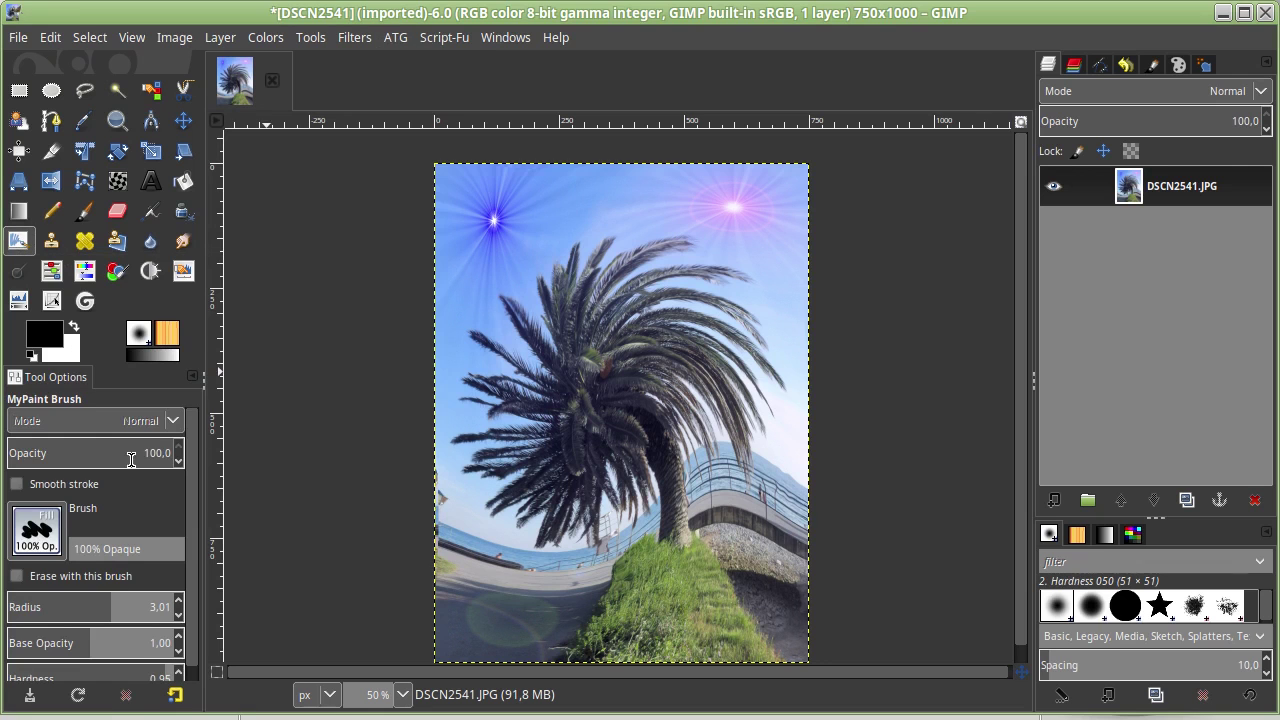
click(50, 538)
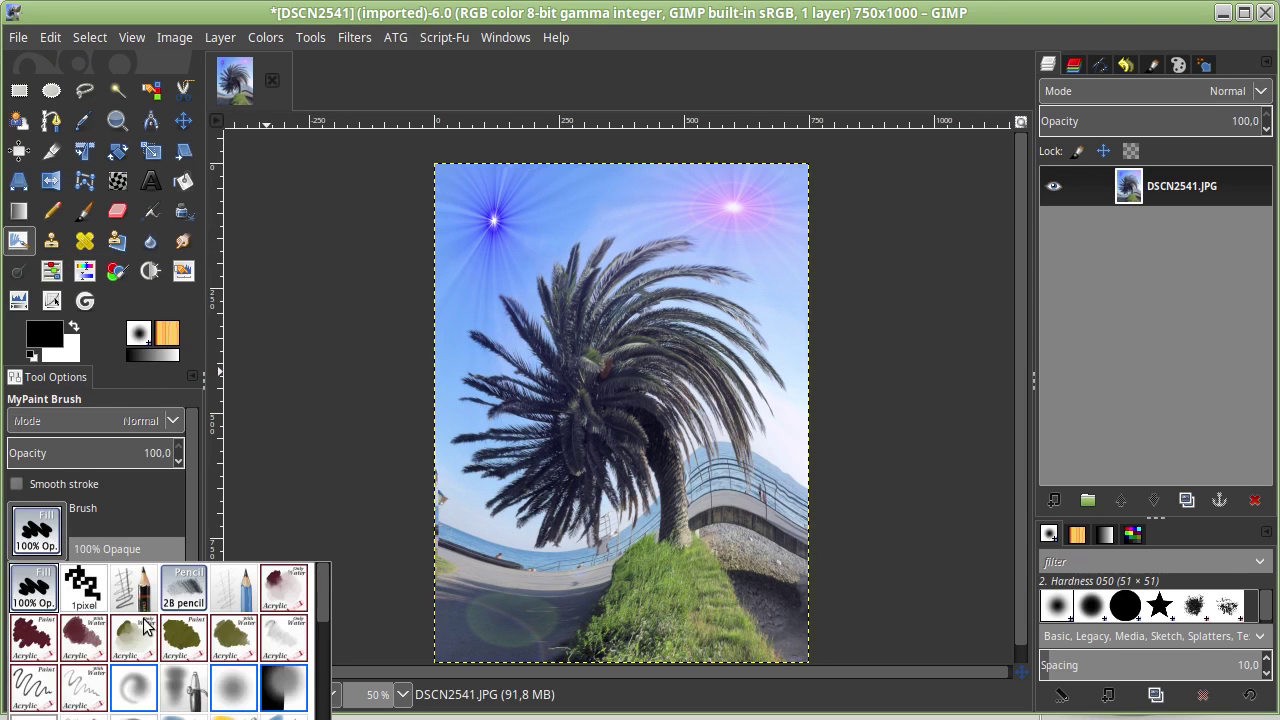
scroll(146, 626, down, 2)
scroll(146, 626, down, 2)
scroll(146, 626, down, 1)
scroll(146, 626, down, 1)
scroll(146, 625, down, 2)
scroll(198, 708, up, 2)
scroll(198, 708, up, 2)
scroll(198, 708, up, 2)
scroll(198, 708, up, 2)
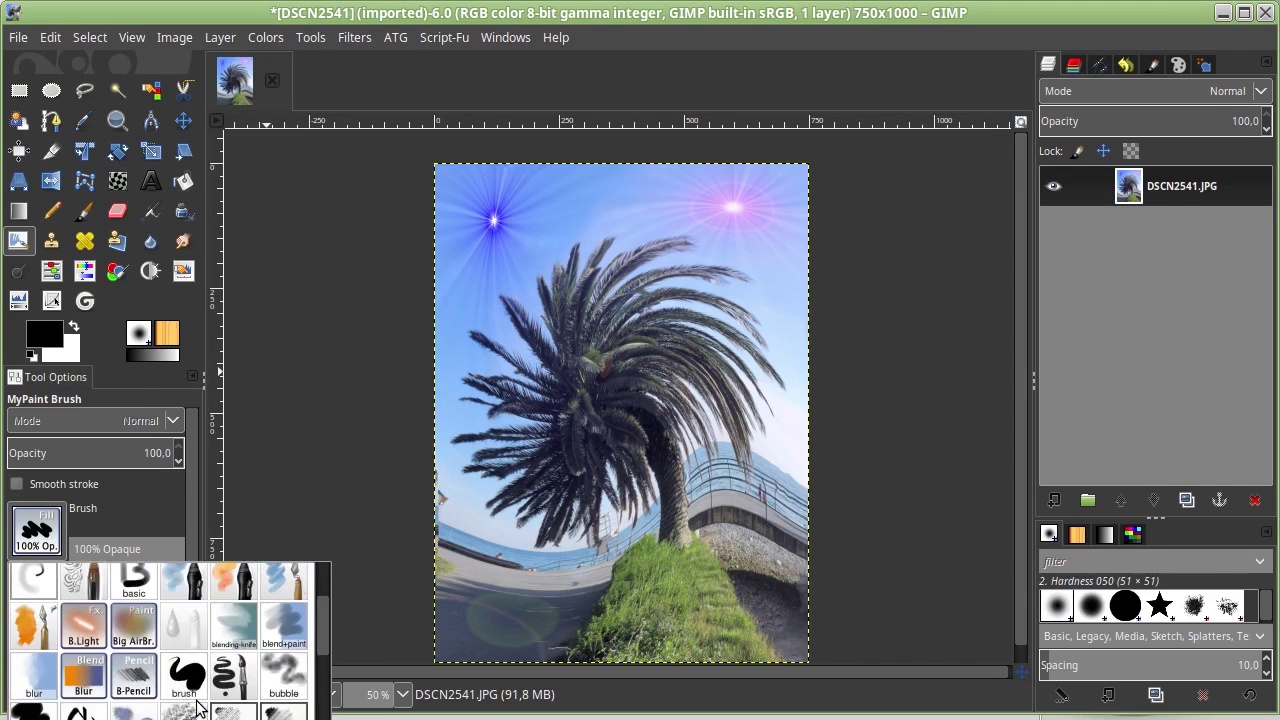
scroll(198, 708, up, 2)
scroll(208, 676, up, 1)
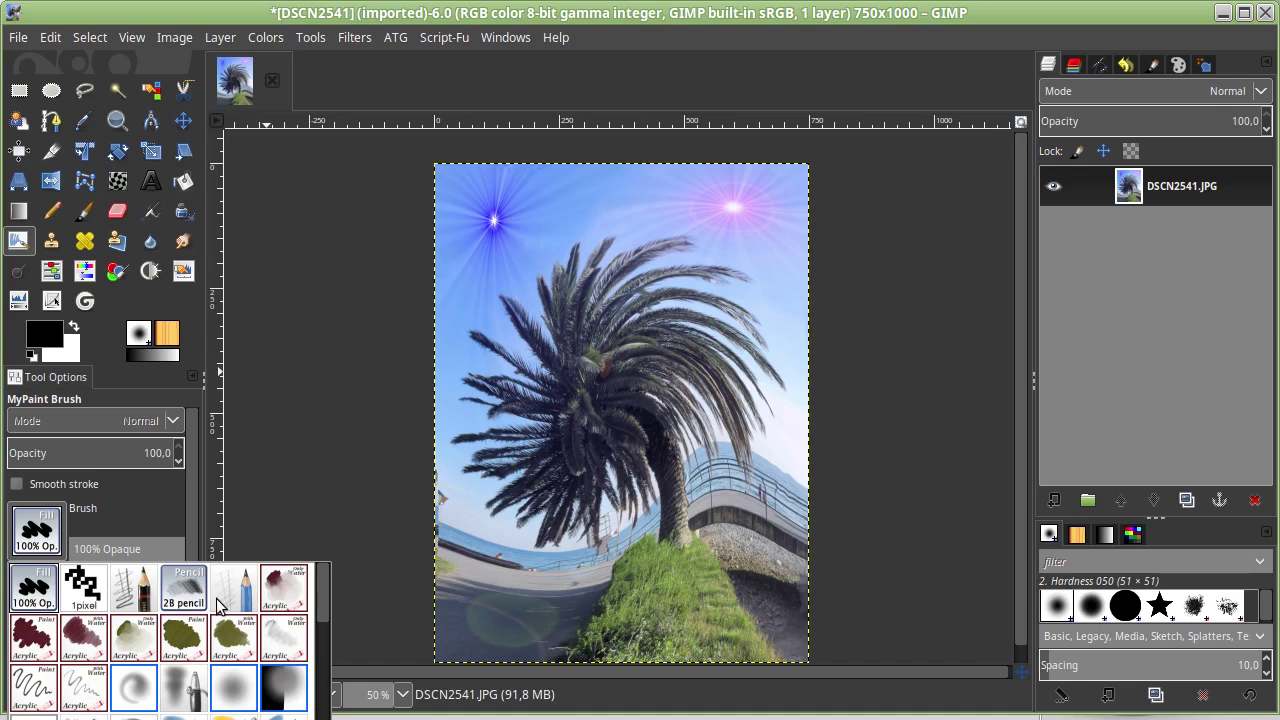
Paint black zigzag and digit-like strokes over the fronds with the acrylic 03 brush
double_click(34, 643)
drag(521, 394, 646, 495)
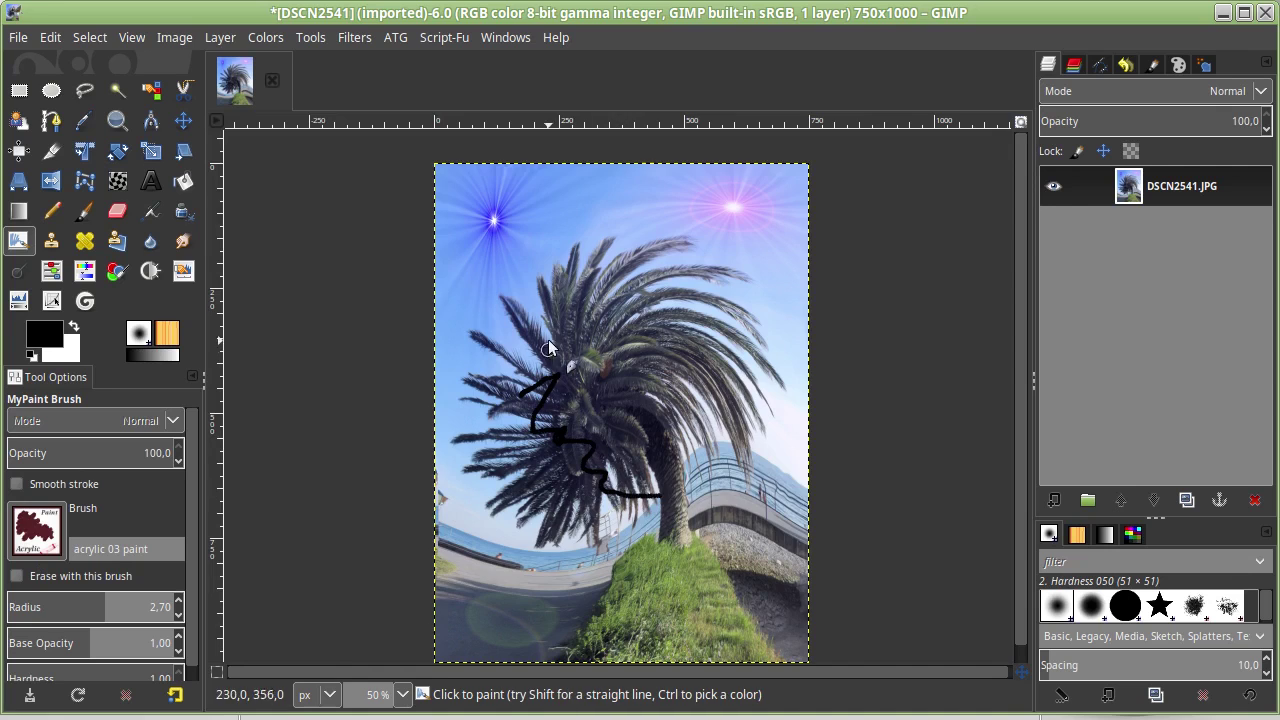
scroll(573, 261, up, 3)
scroll(595, 260, up, 2)
scroll(628, 252, up, 2)
mouse_move(628, 252)
mouse_down()
mouse_move(741, 343)
mouse_move(540, 435)
mouse_up()
drag(395, 205, 460, 360)
drag(400, 195, 495, 195)
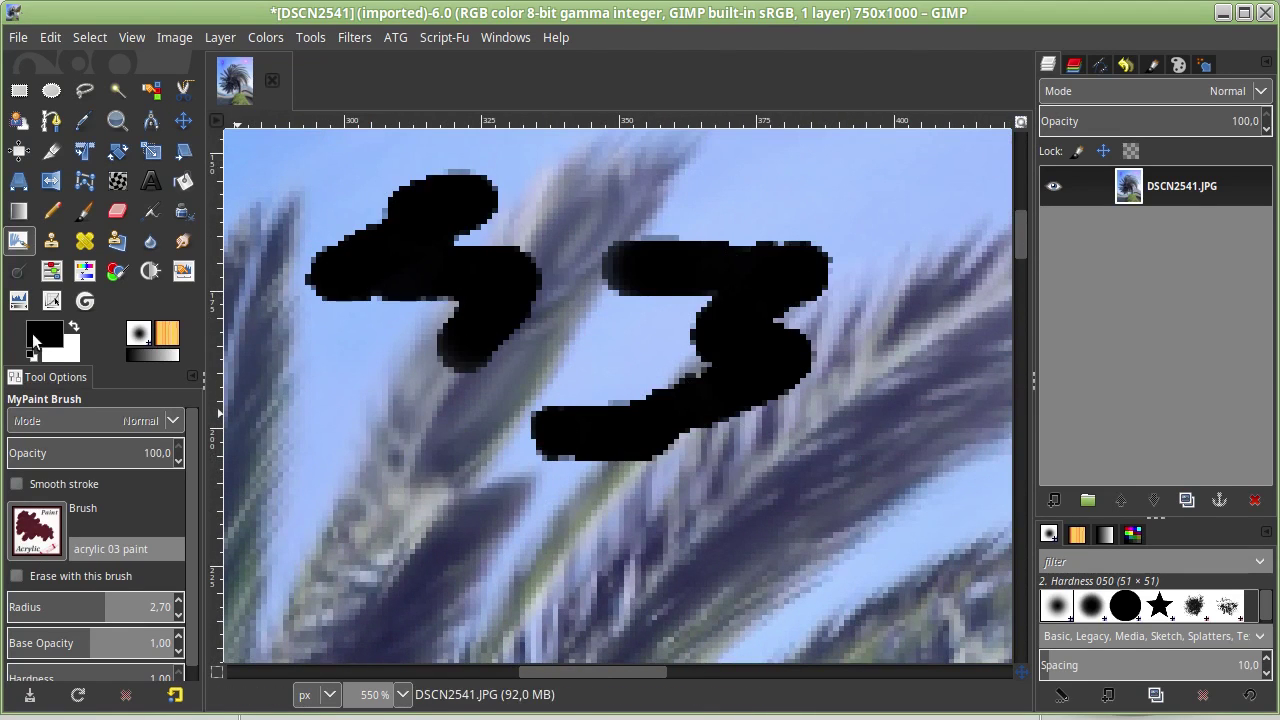
Set the foreground colour to red da3232 and paint red zigzag strokes across the sky
click(33, 340)
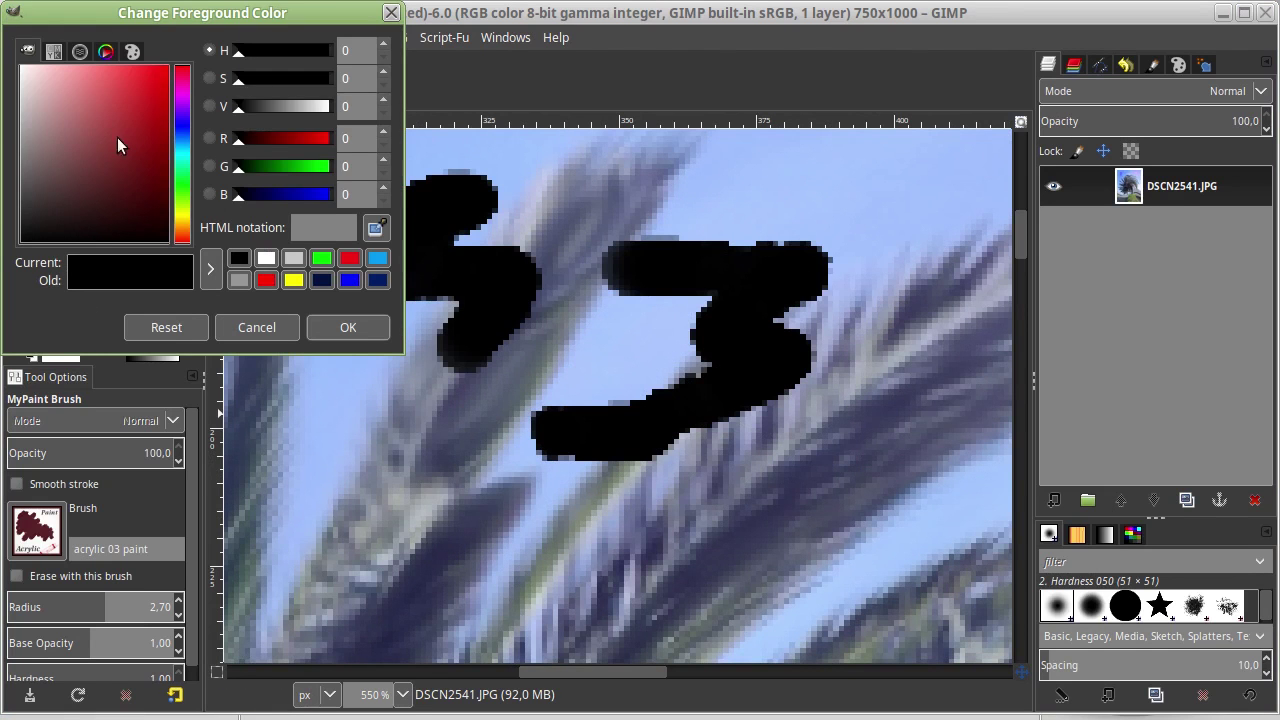
click(134, 90)
mouse_move(553, 316)
mouse_down()
mouse_move(658, 510)
mouse_move(770, 540)
mouse_up()
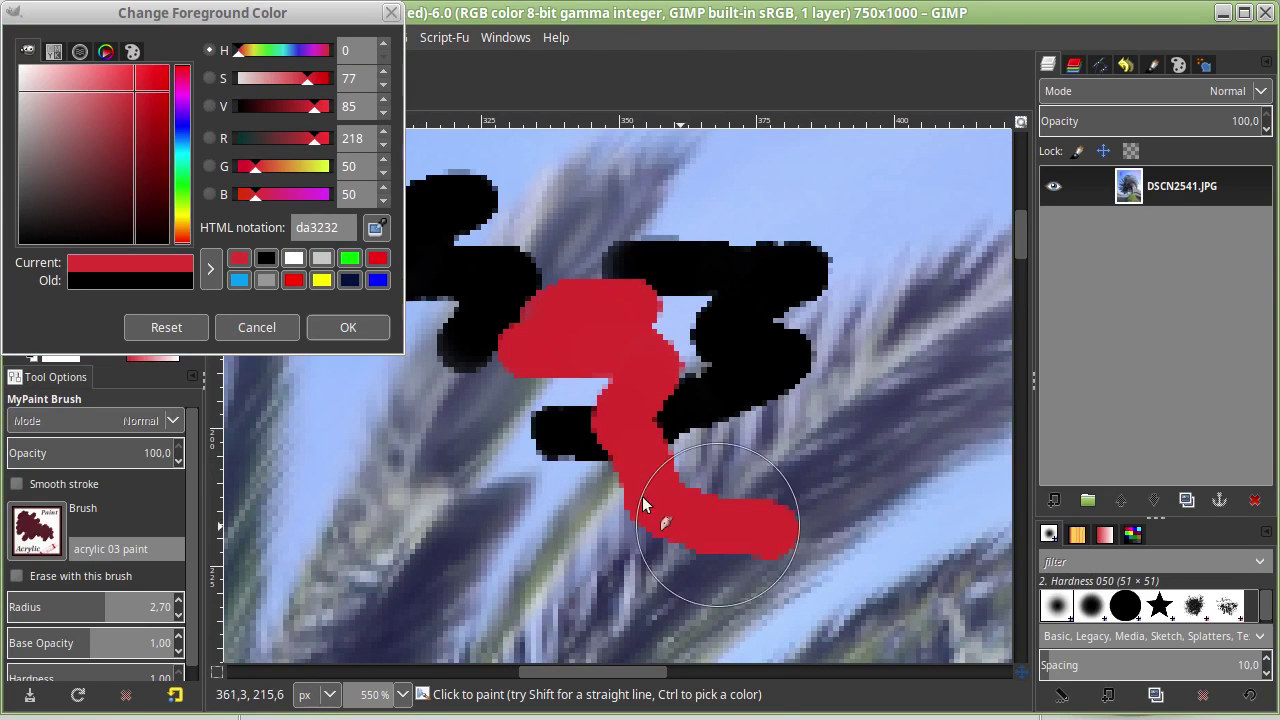
ctrl+scroll(735, 375, down, 3)
ctrl+scroll(740, 385, down, 3)
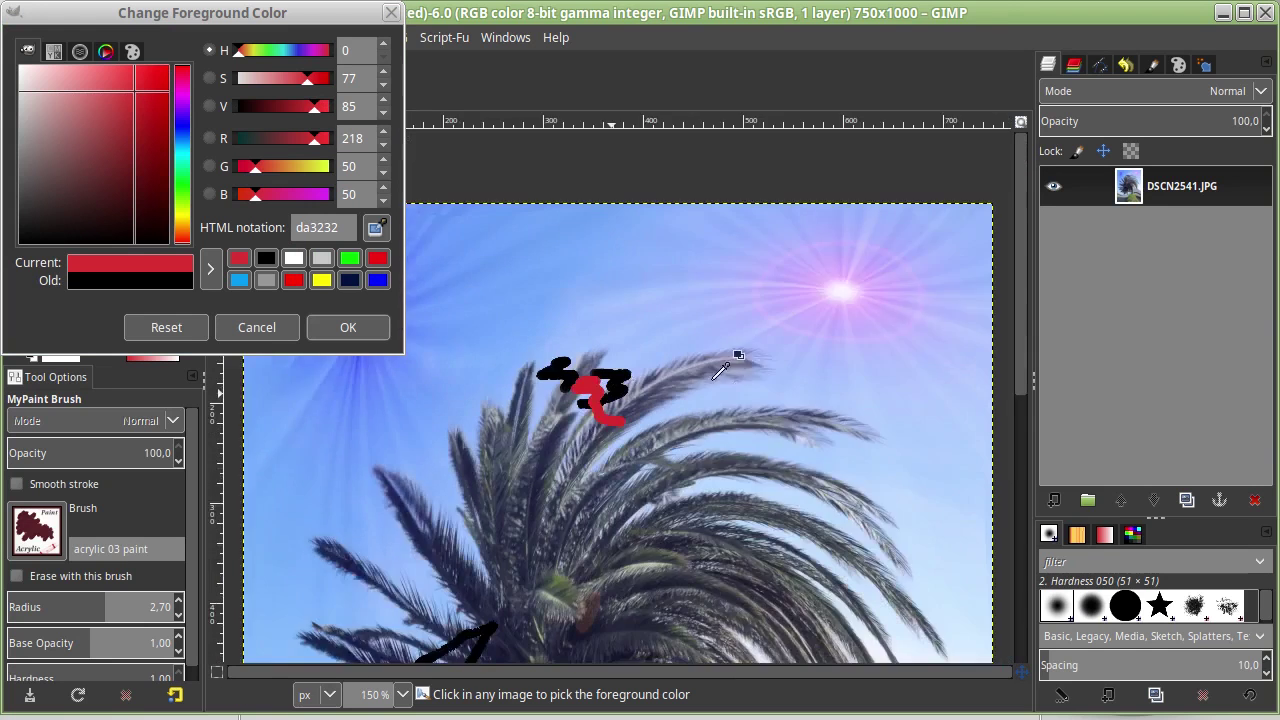
ctrl+scroll(736, 346, down, 3)
drag(672, 302, 858, 452)
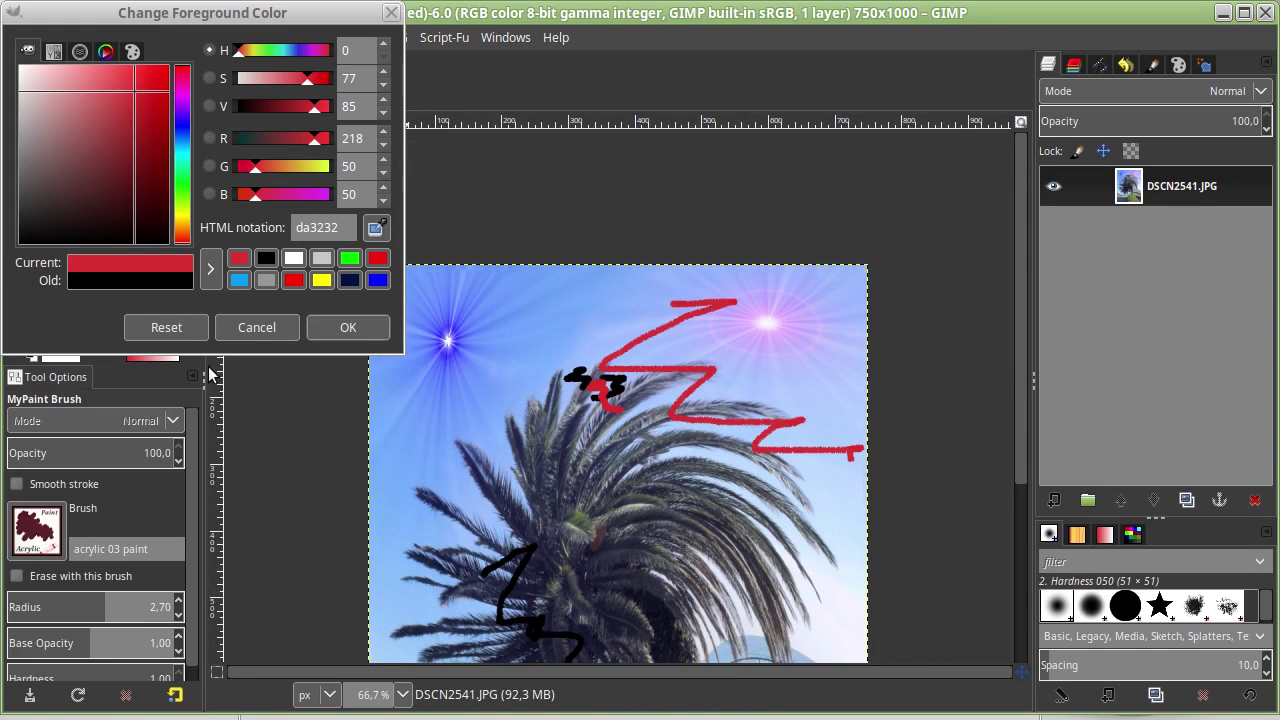
click(390, 13)
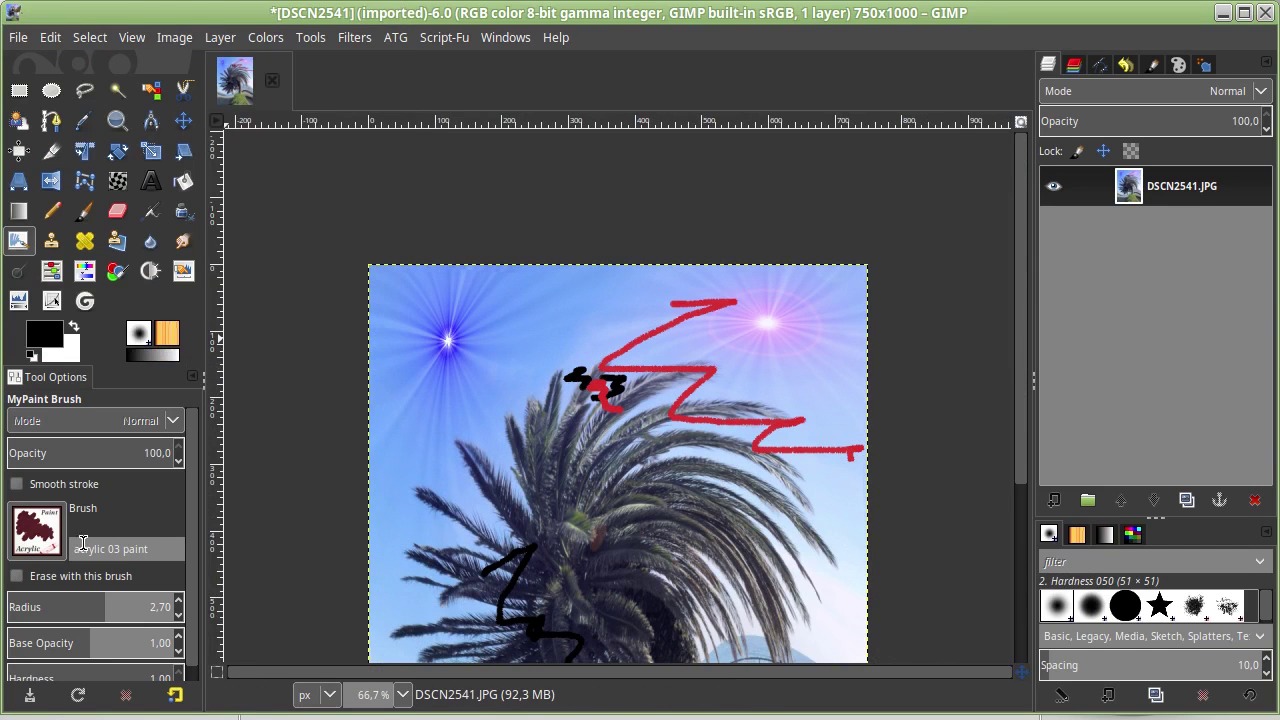
Switch to the bubble brush and paint dark bubble clouds across the sky and fronds
click(36, 530)
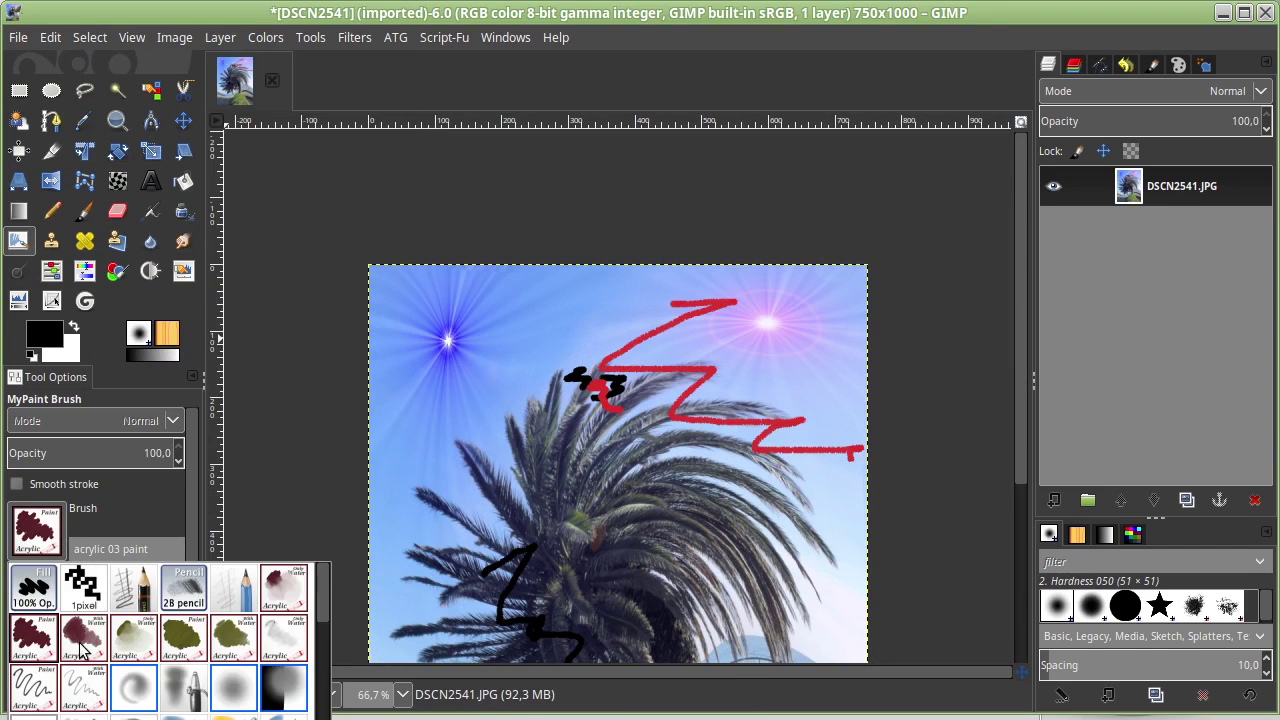
double_click(84, 645)
click(58, 553)
scroll(208, 702, down, 2)
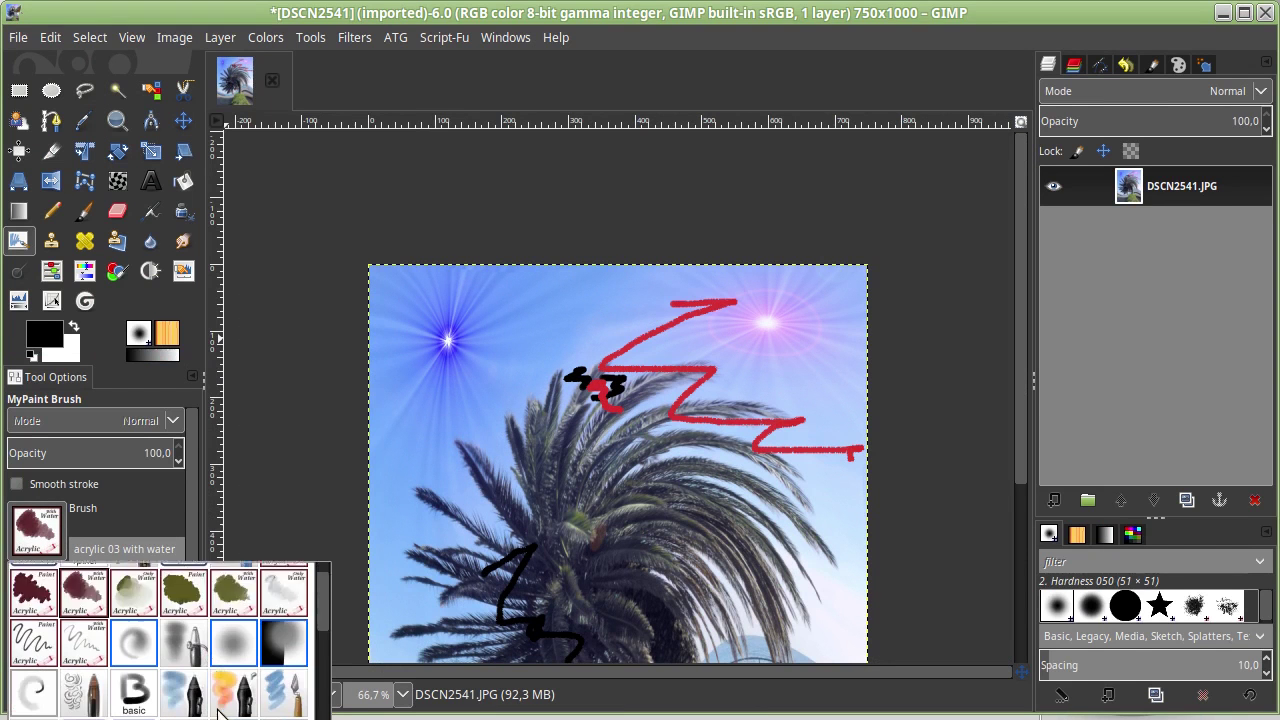
scroll(218, 713, down, 1)
double_click(83, 647)
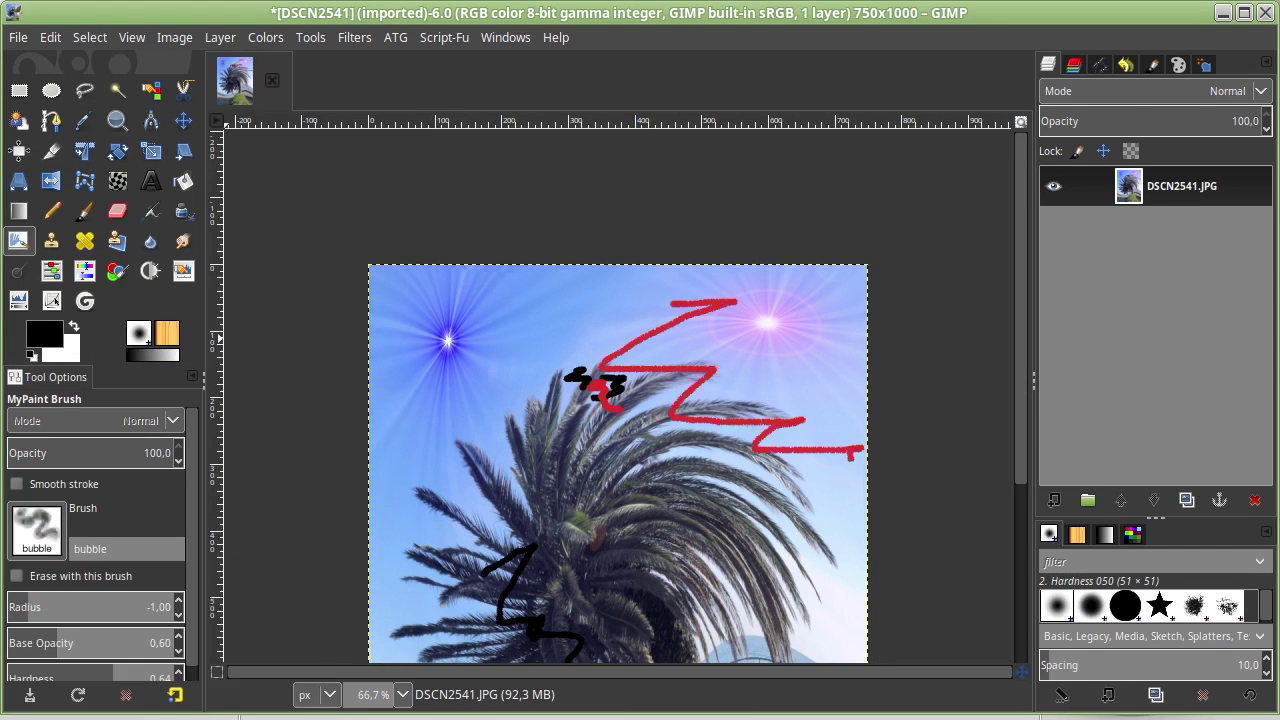
drag(438, 379, 585, 372)
drag(395, 430, 495, 378)
mouse_move(420, 390)
mouse_down()
mouse_move(490, 324)
mouse_move(690, 300)
mouse_up()
mouse_move(731, 351)
mouse_down()
mouse_move(788, 478)
mouse_move(652, 482)
mouse_move(447, 533)
mouse_move(445, 390)
mouse_move(820, 367)
mouse_move(650, 420)
mouse_up()
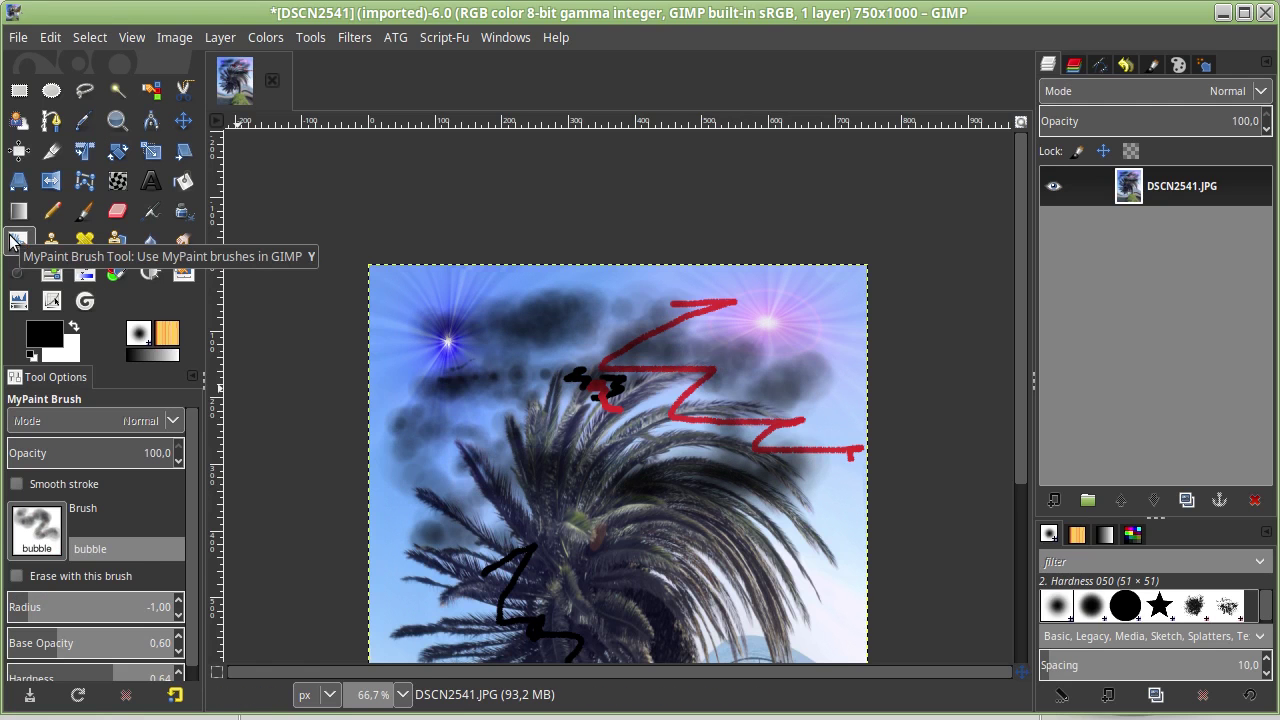
Reopen the MyPaint brush chooser and scroll through it for another brush
scroll(638, 404, down, 3)
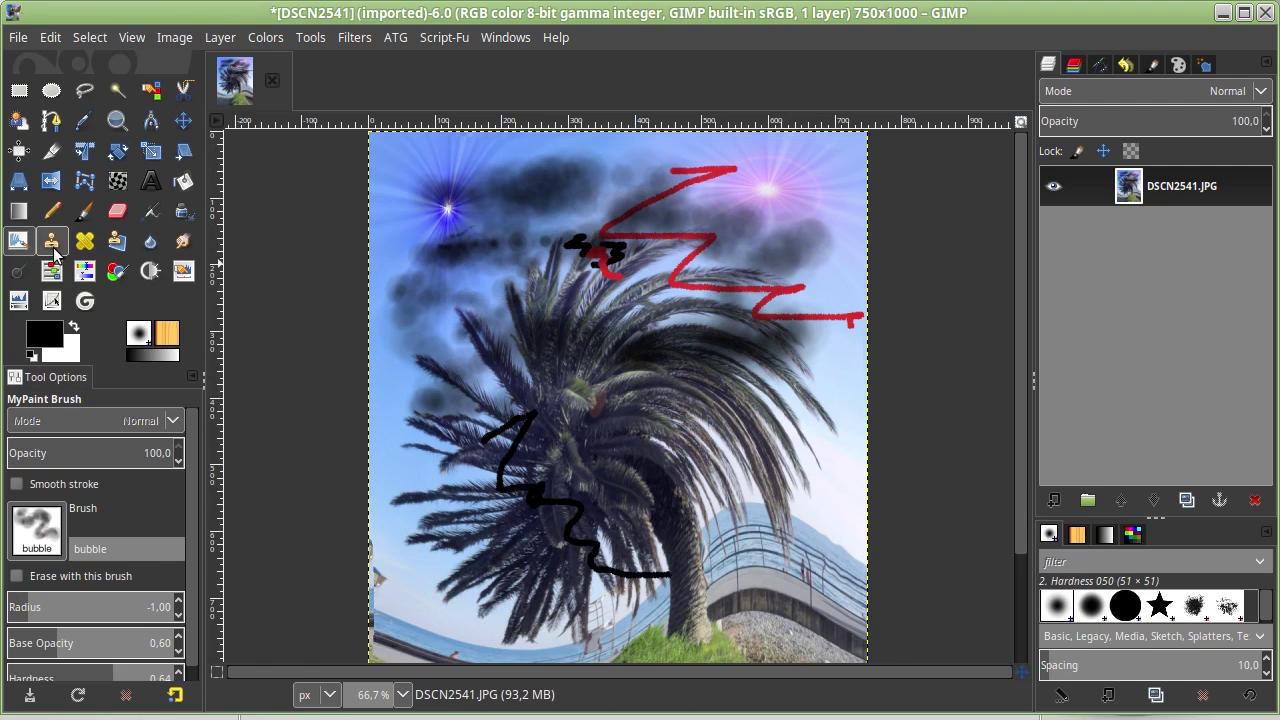
scroll(92, 528, down, 1)
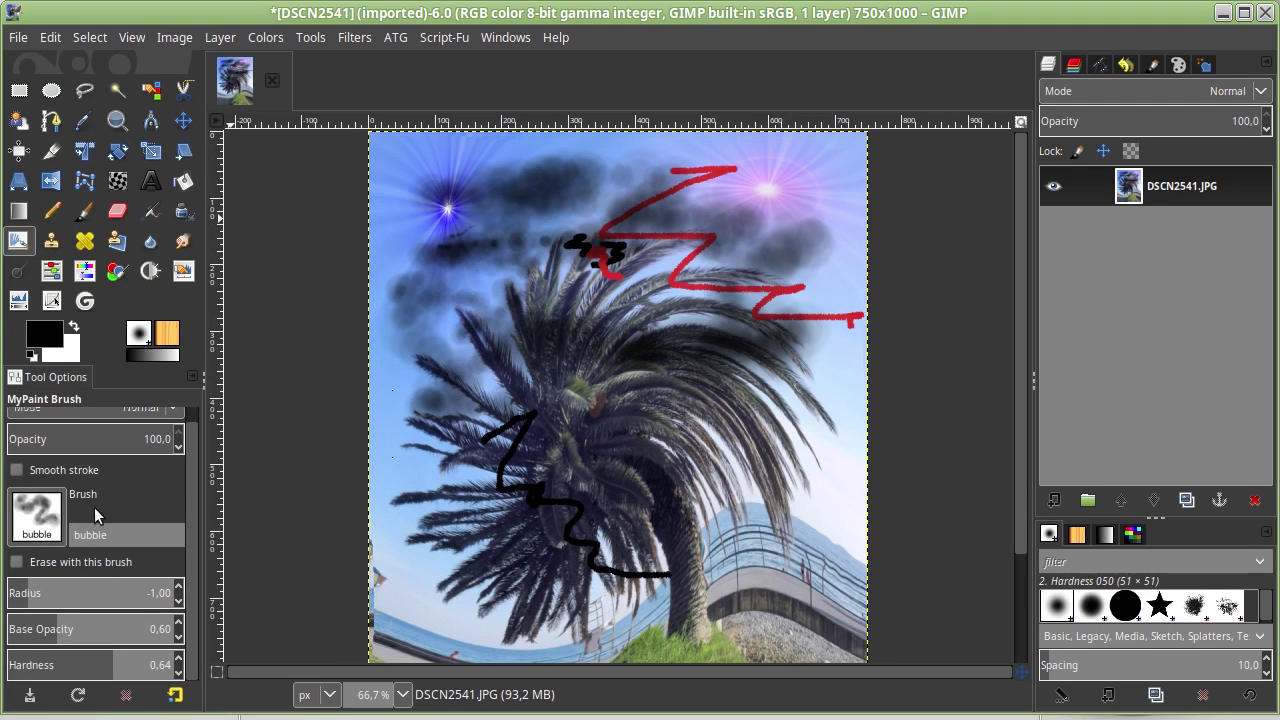
click(37, 515)
scroll(198, 655, down, 3)
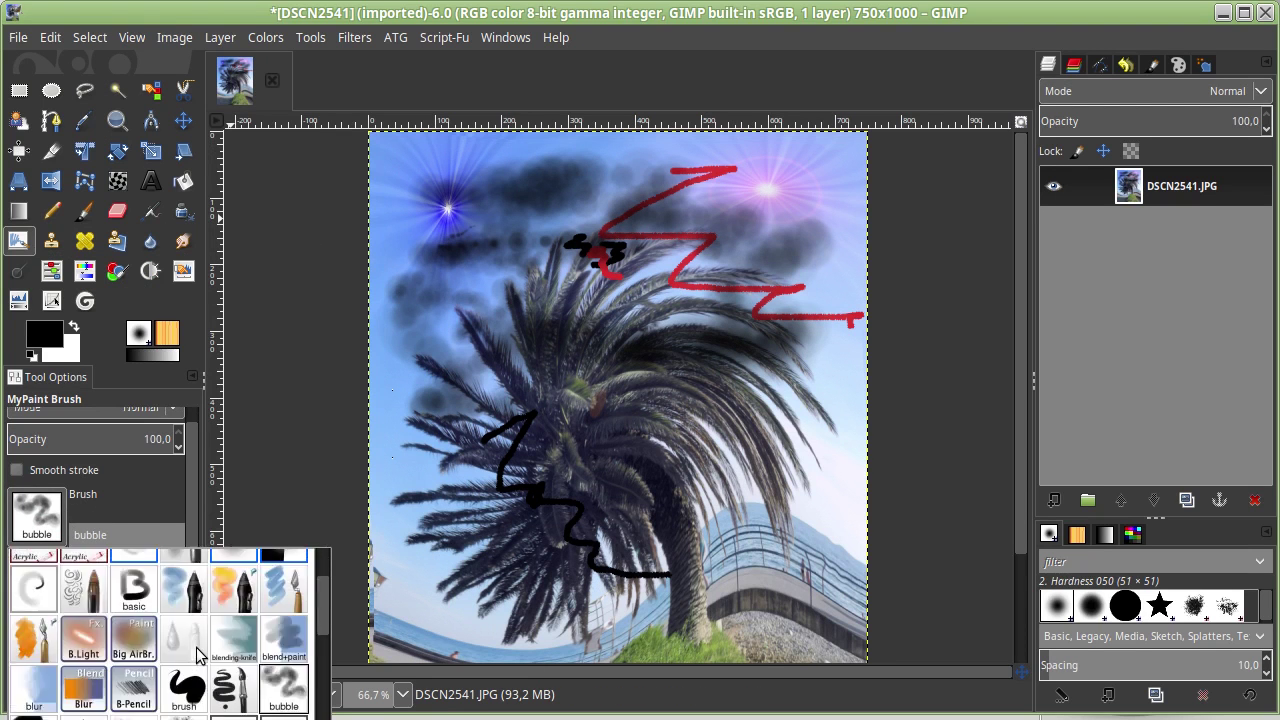
scroll(200, 654, up, 1)
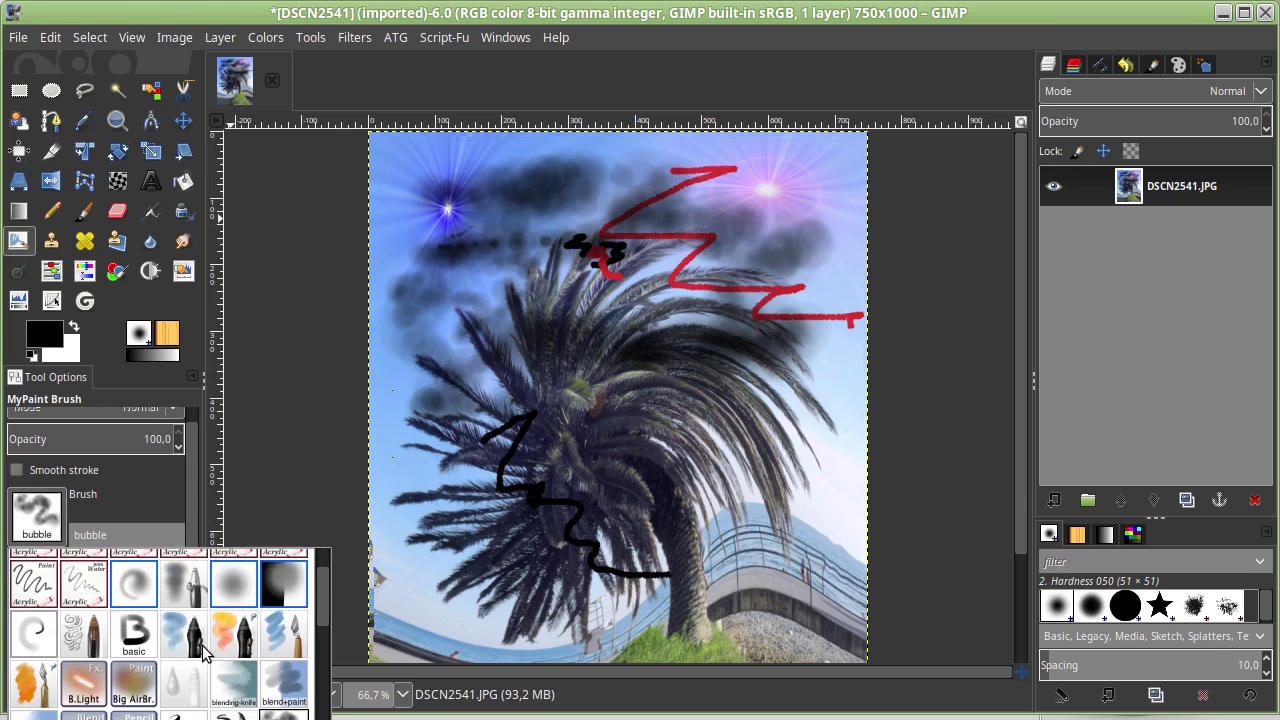
Paint grey smears with the basic digital knife brush and a faint Beamlight stroke
click(291, 643)
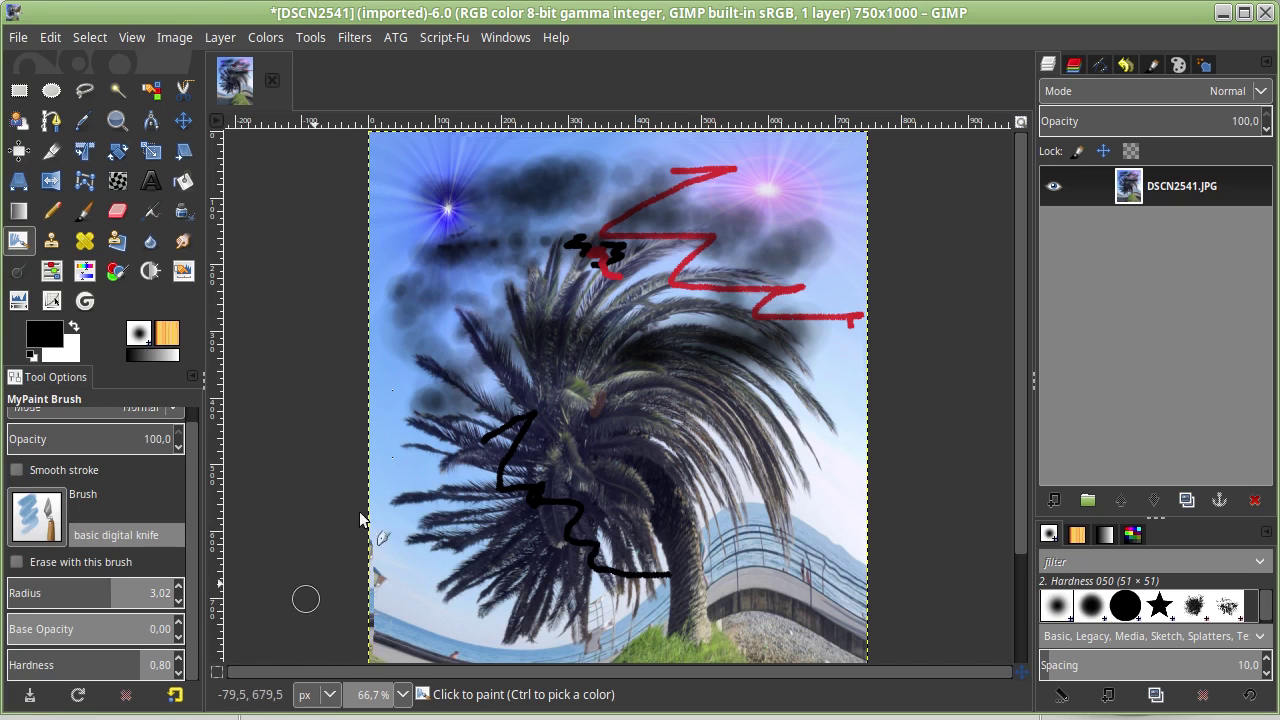
drag(428, 345, 390, 405)
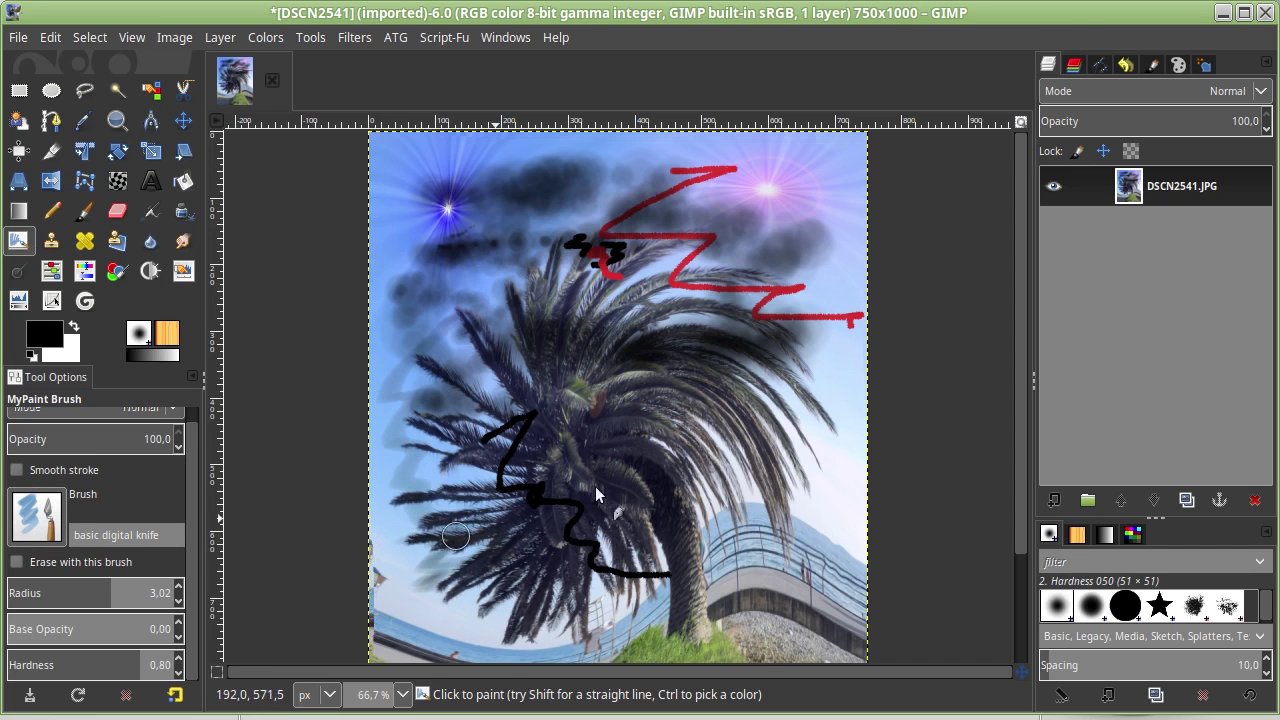
drag(829, 514, 843, 428)
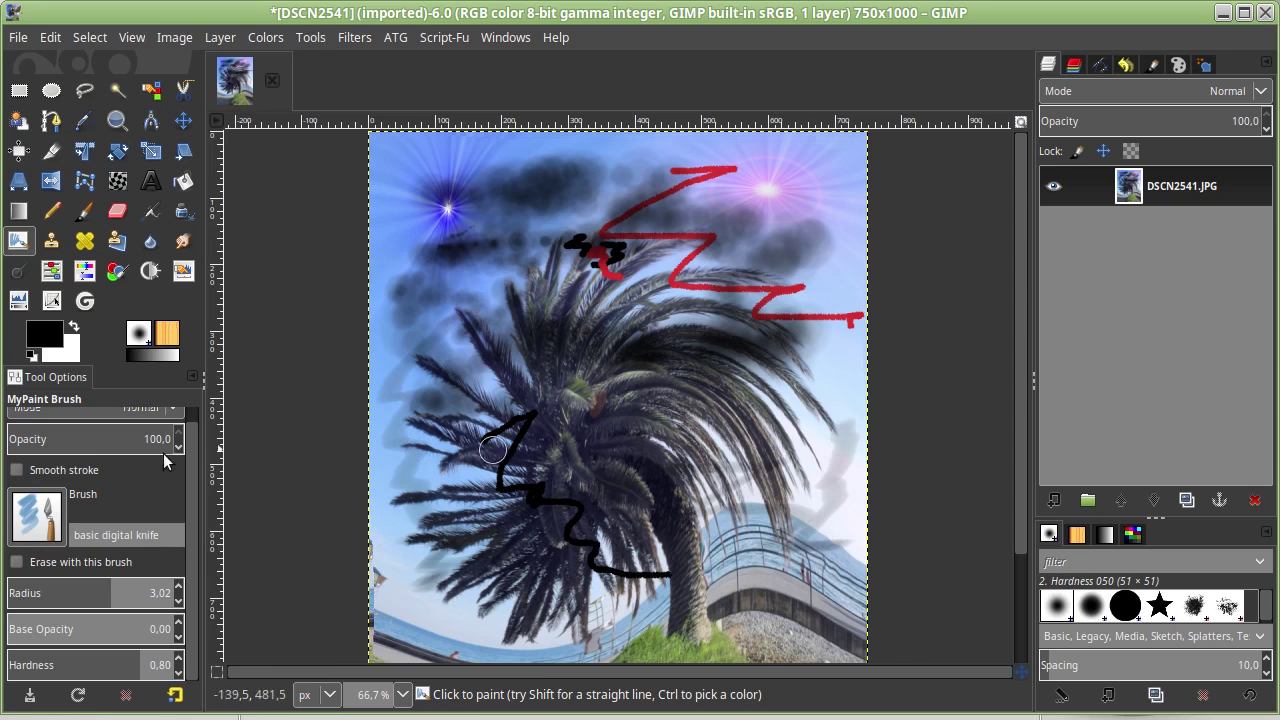
click(37, 516)
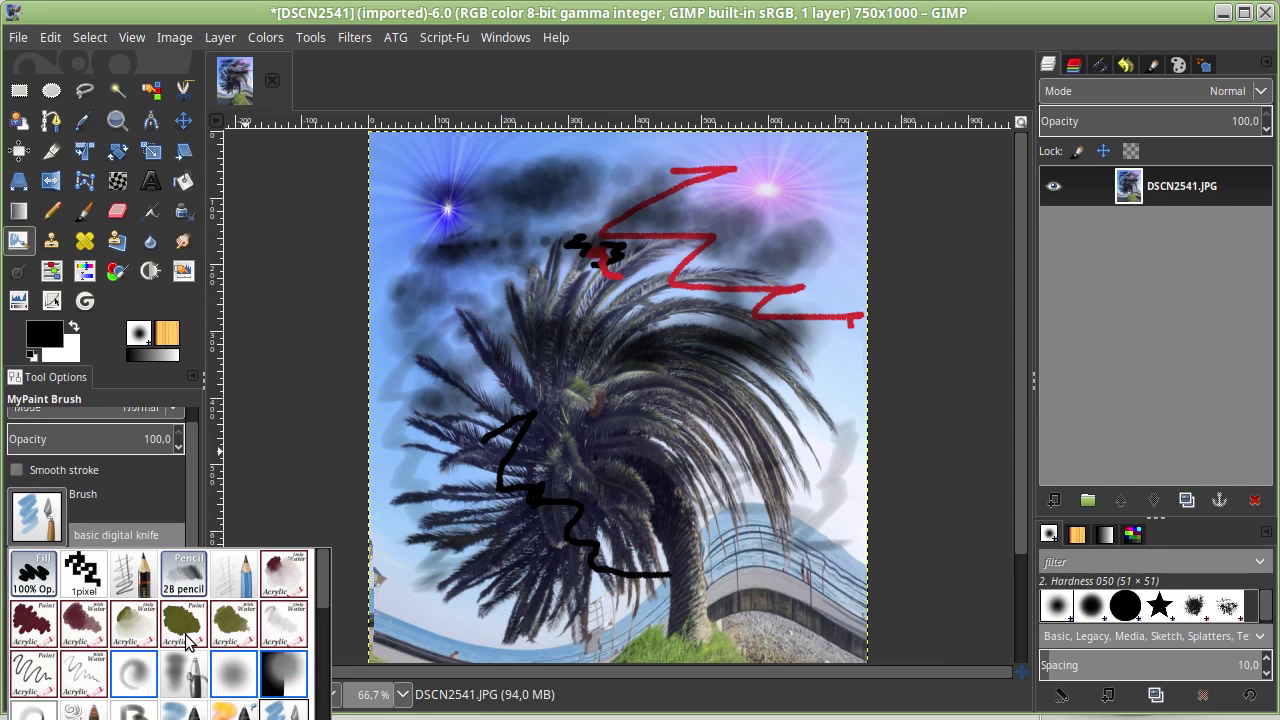
scroll(190, 645, down, 2)
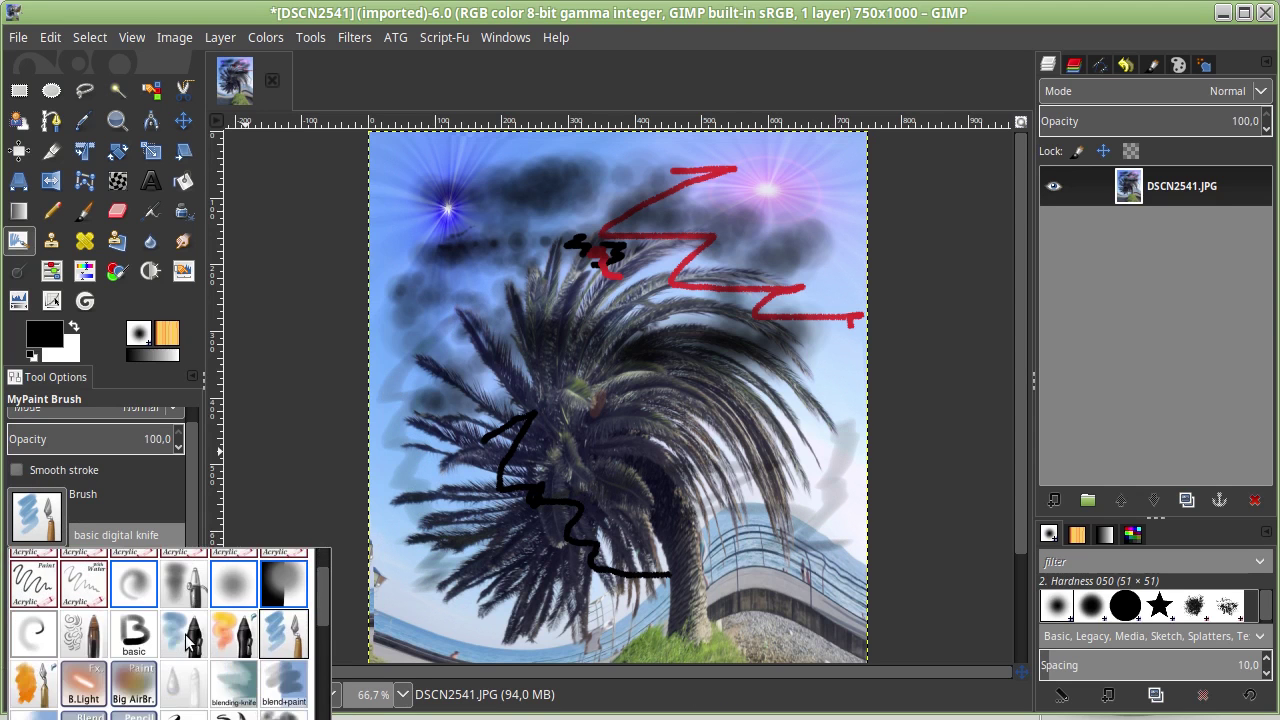
click(90, 688)
mouse_move(401, 483)
mouse_down()
mouse_move(455, 500)
mouse_move(490, 435)
mouse_move(628, 508)
mouse_move(655, 393)
mouse_move(554, 317)
mouse_move(540, 438)
mouse_up()
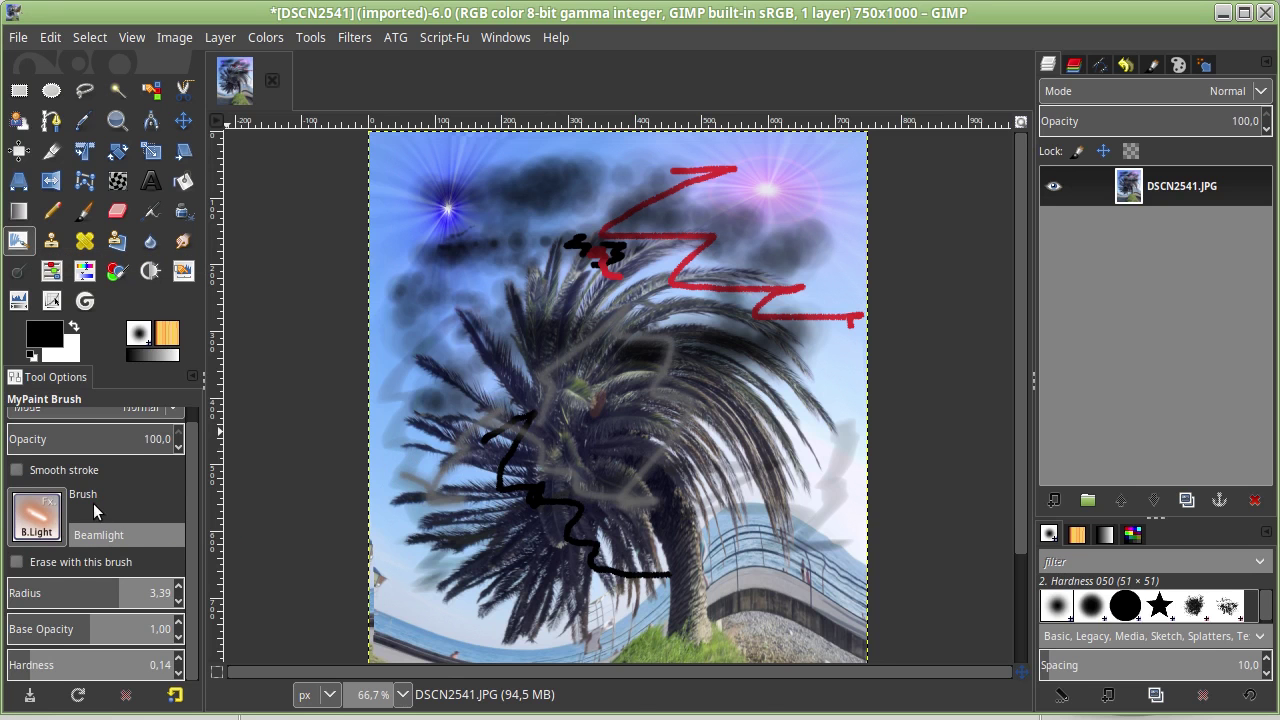
Run Filters > PhotoFlow to open the painted photo in PhotoFlow
scroll(93, 510, up, 1)
key(p)
key(alt+r)
key(Escape)
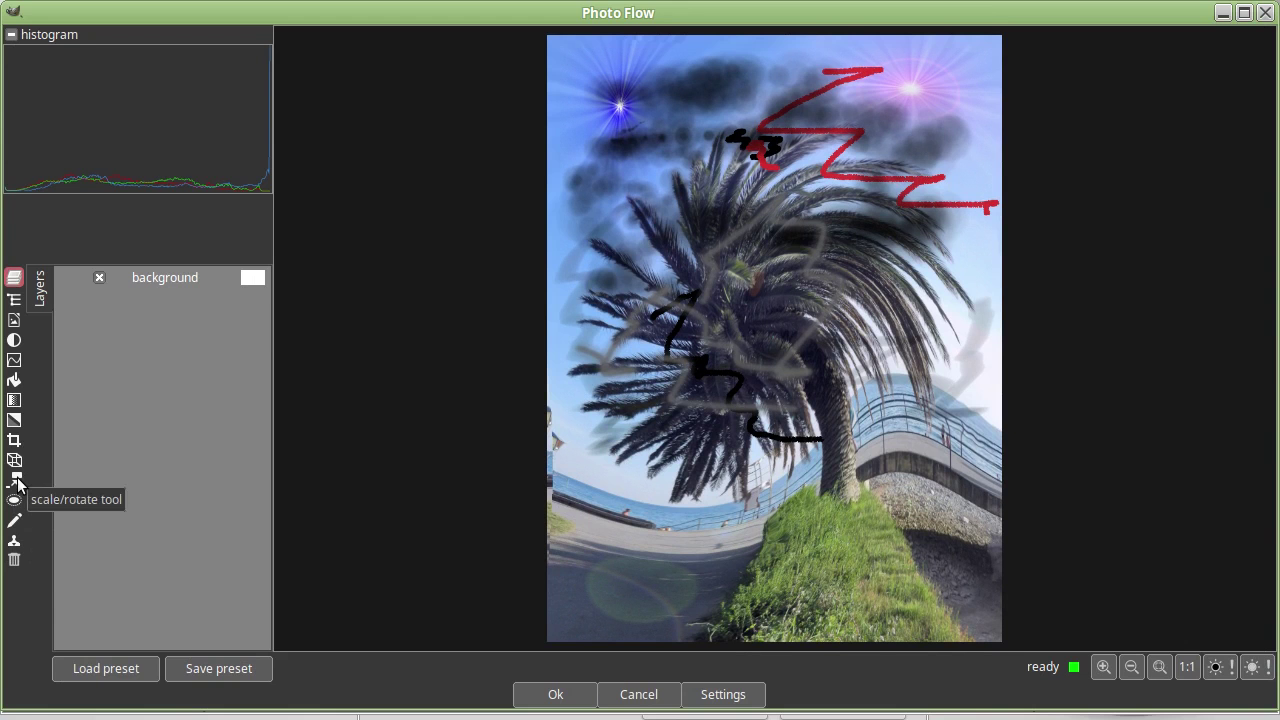
Add a scale and rotate layer, test several reference-line tilts, then cancel back to GIMP
click(16, 484)
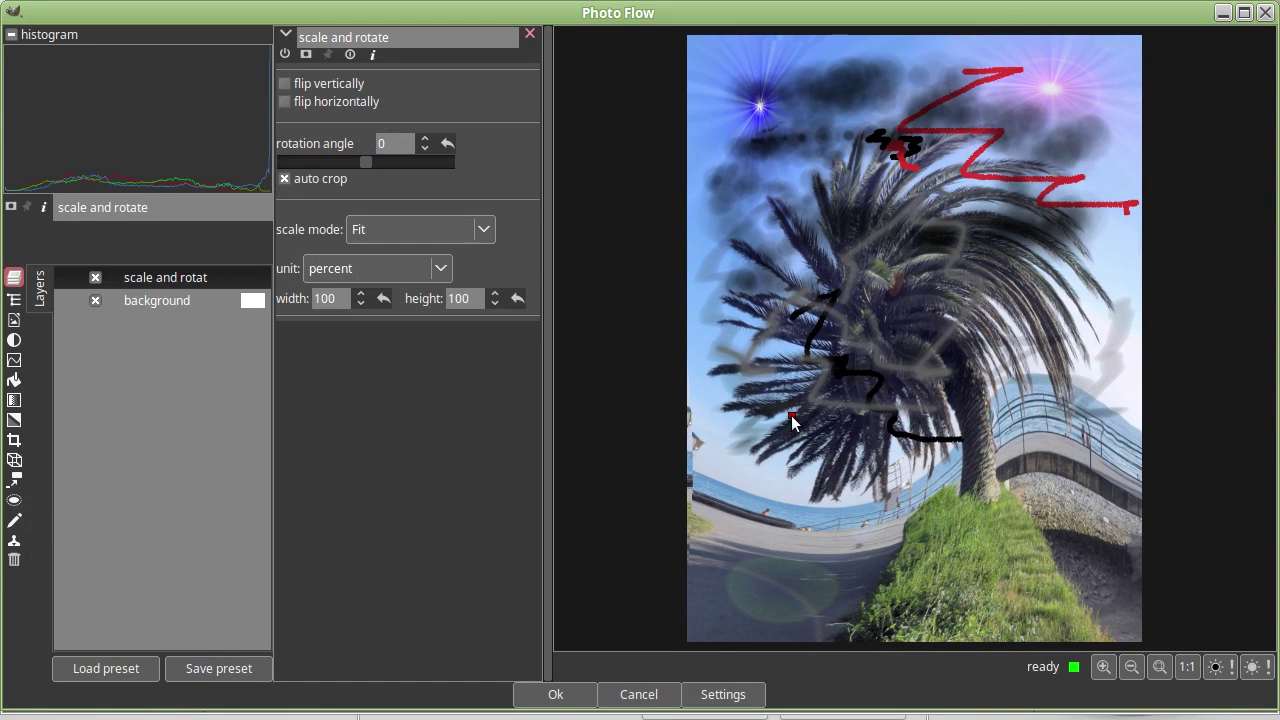
drag(943, 261, 792, 413)
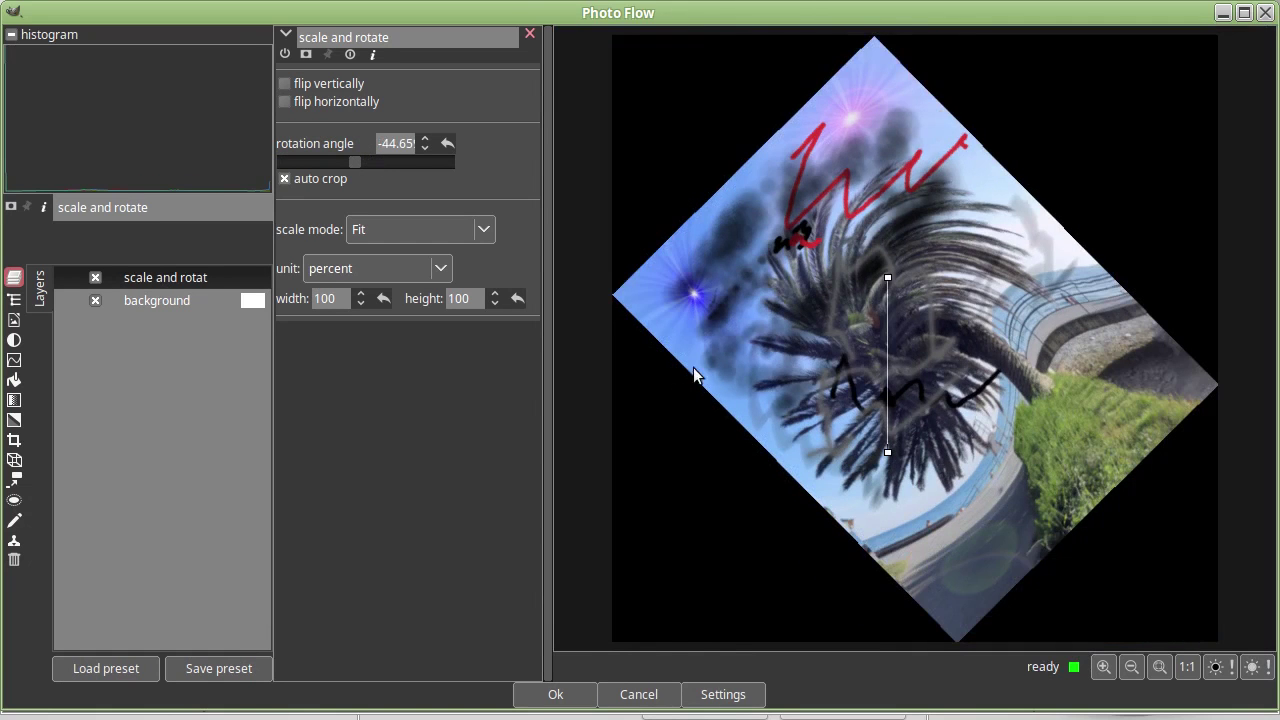
drag(888, 278, 733, 296)
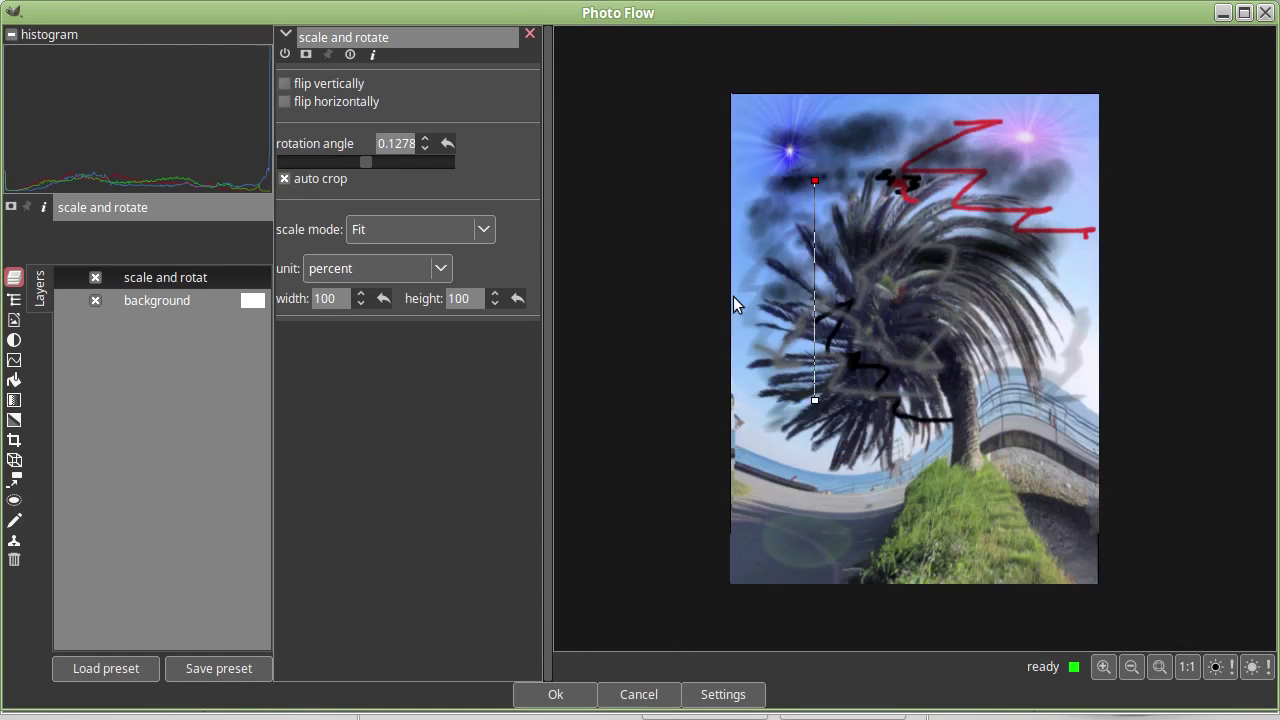
drag(815, 400, 806, 488)
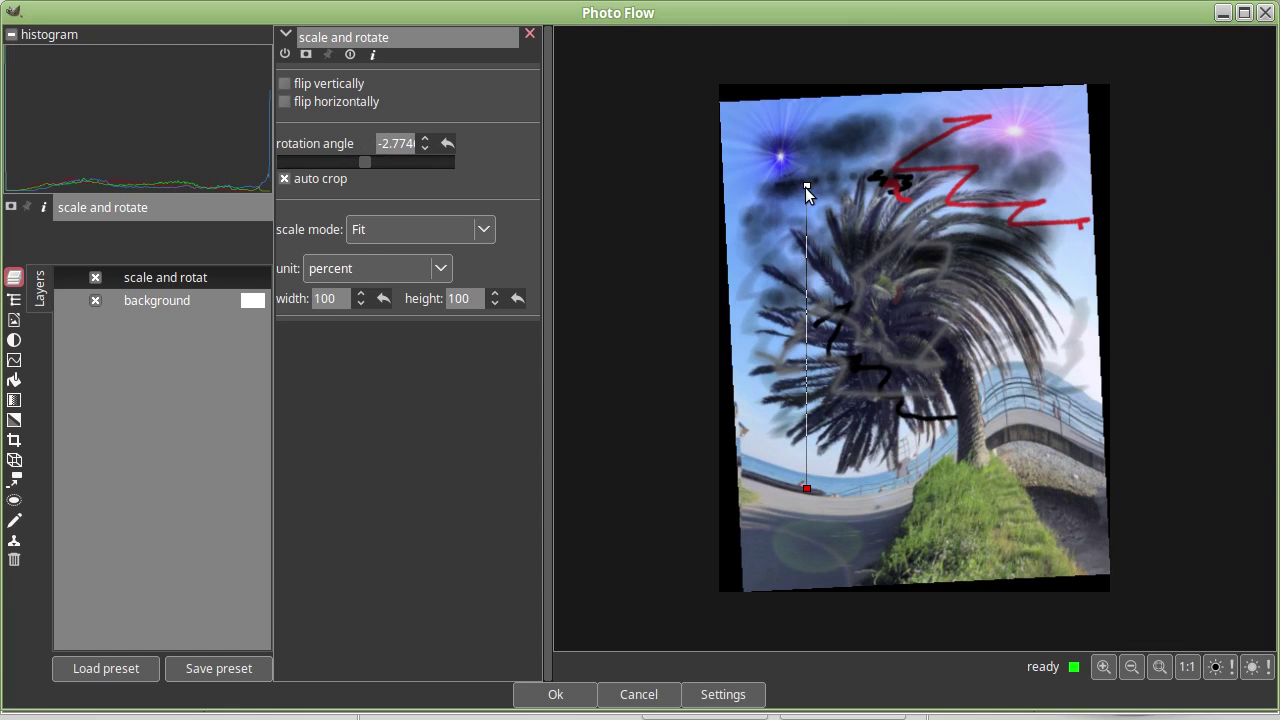
mouse_move(807, 185)
mouse_down()
mouse_move(773, 186)
mouse_move(799, 182)
mouse_up()
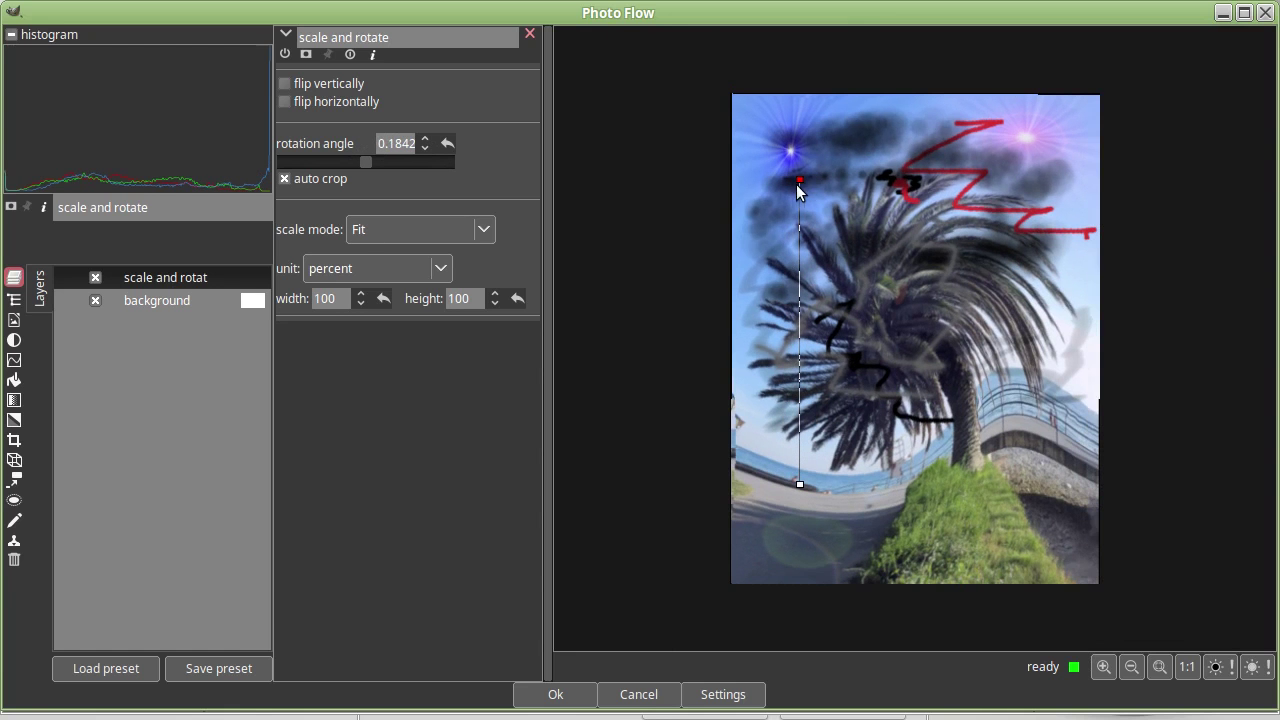
mouse_move(800, 186)
mouse_down()
mouse_move(832, 218)
mouse_move(840, 294)
mouse_move(779, 246)
mouse_move(779, 211)
mouse_up()
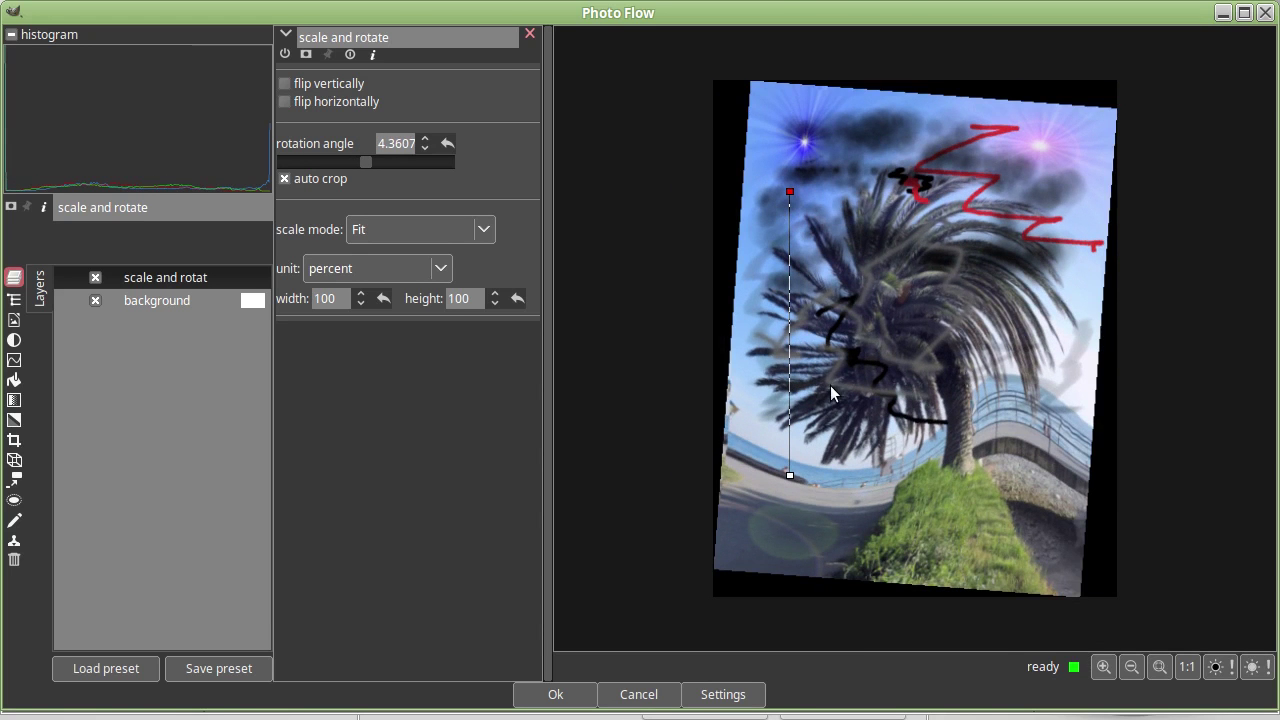
click(640, 694)
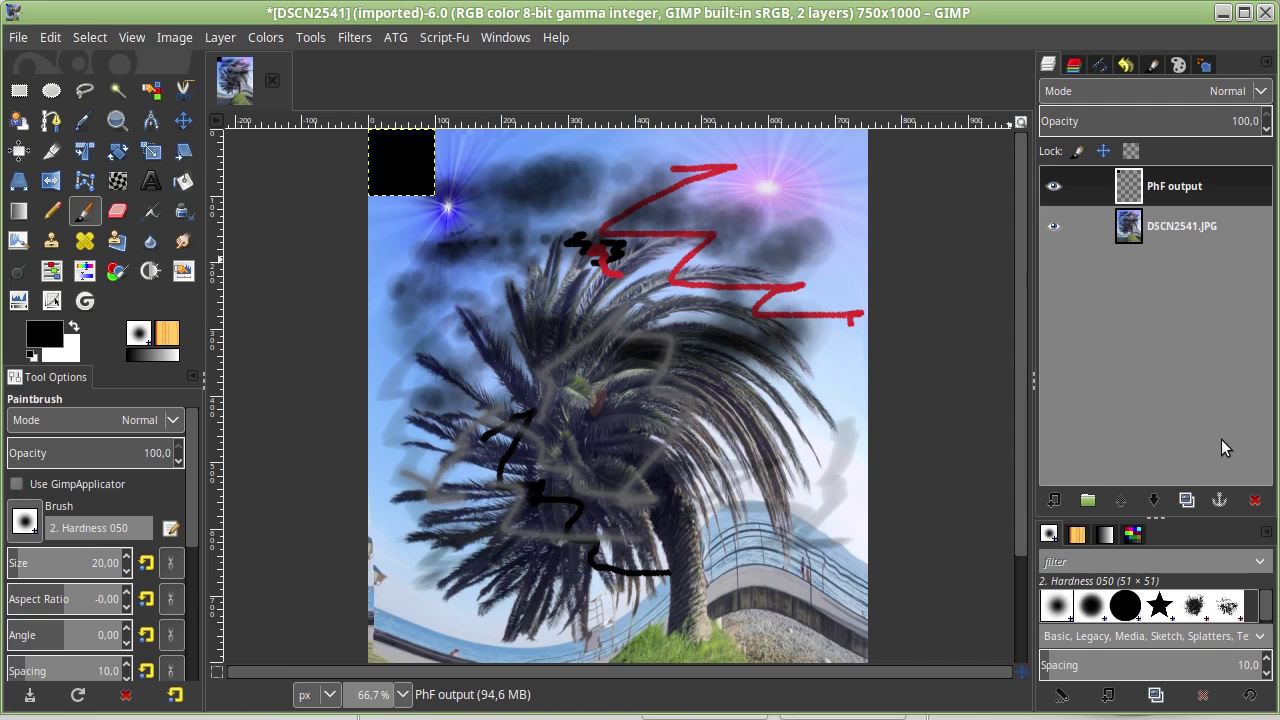
Delete the PhF output layer and reopen the original palm photo in PhotoFlow
click(1255, 500)
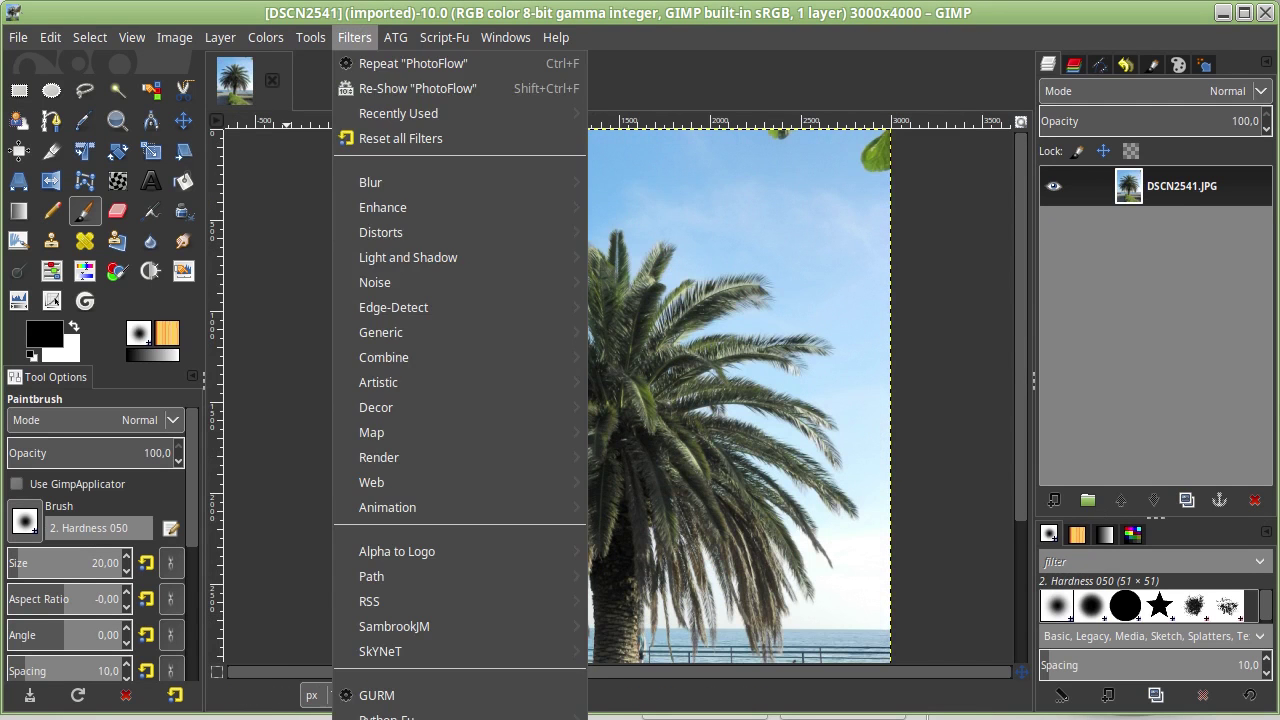
key(Escape)
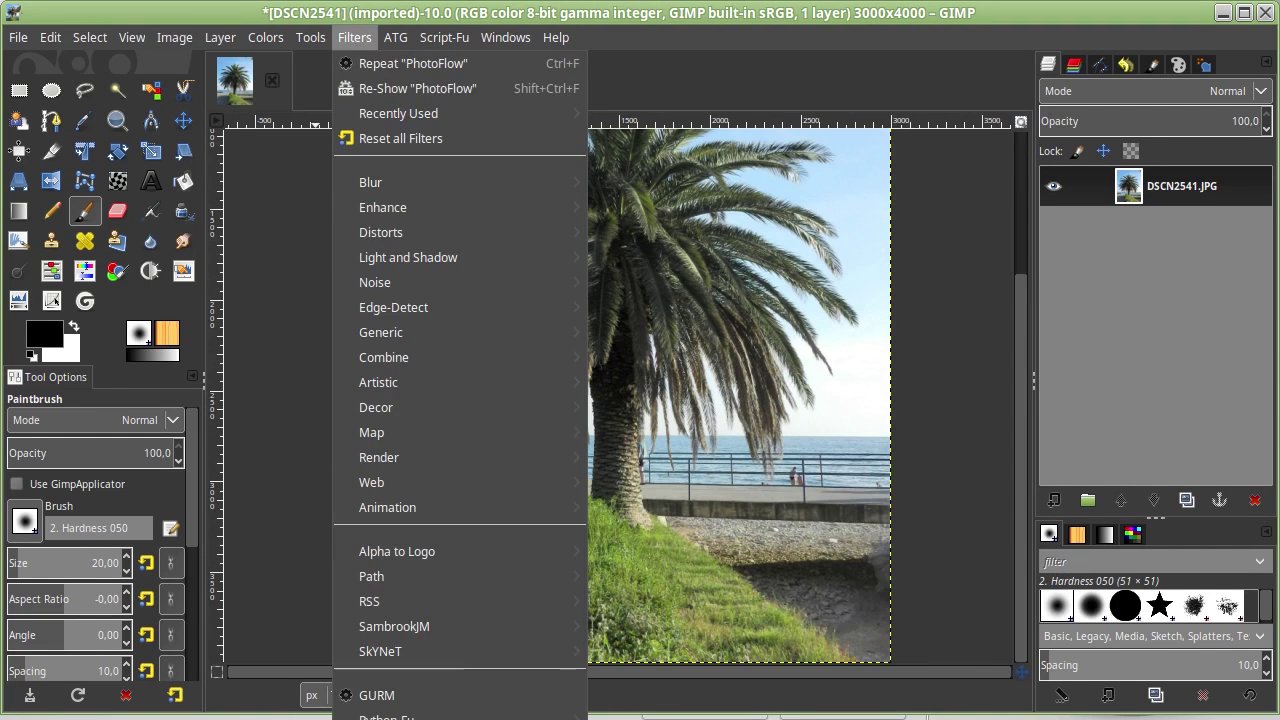
key(Escape)
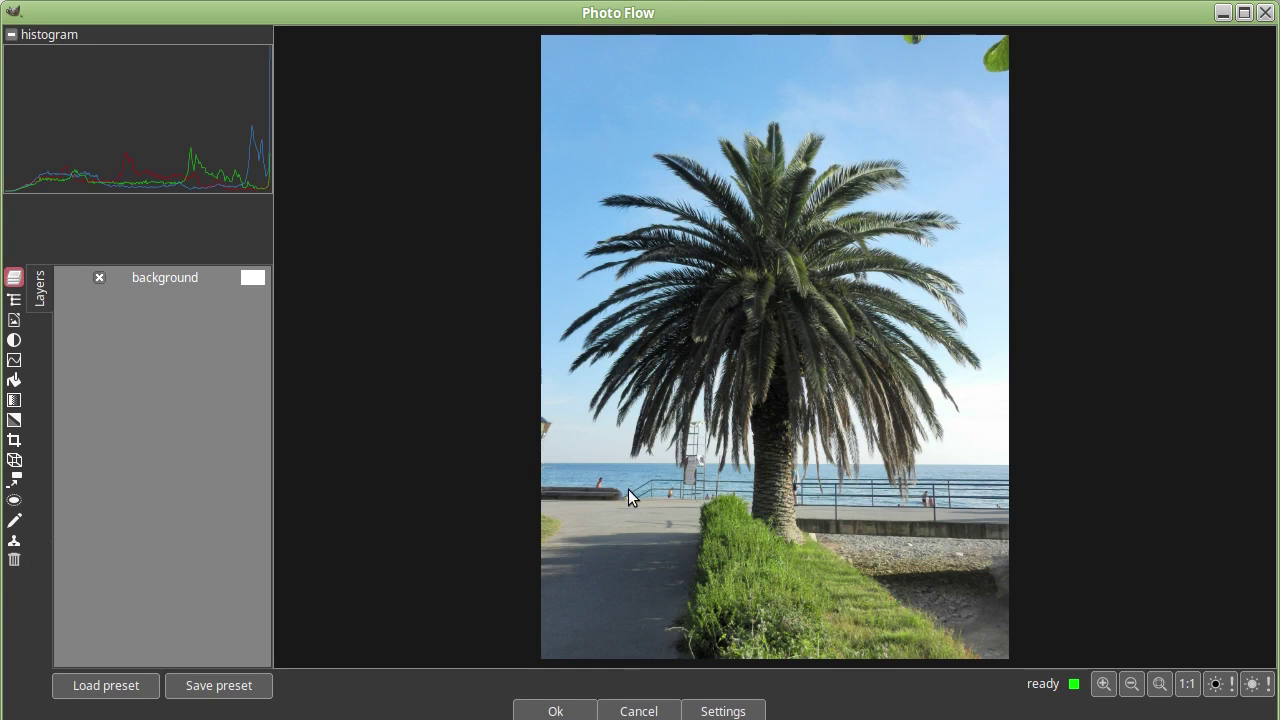
Add a scale and rotate layer and level the sea horizon with a -0.304° rotation
click(17, 490)
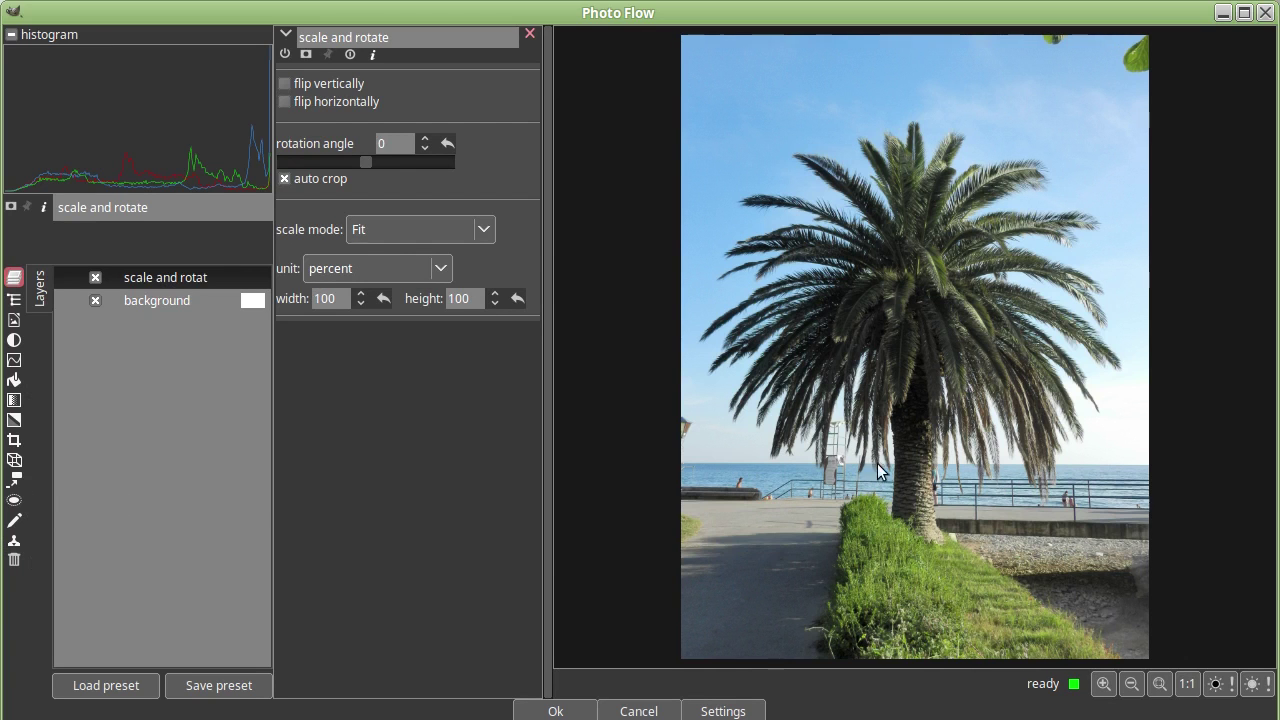
click(1104, 684)
scroll(1027, 515, down, 5)
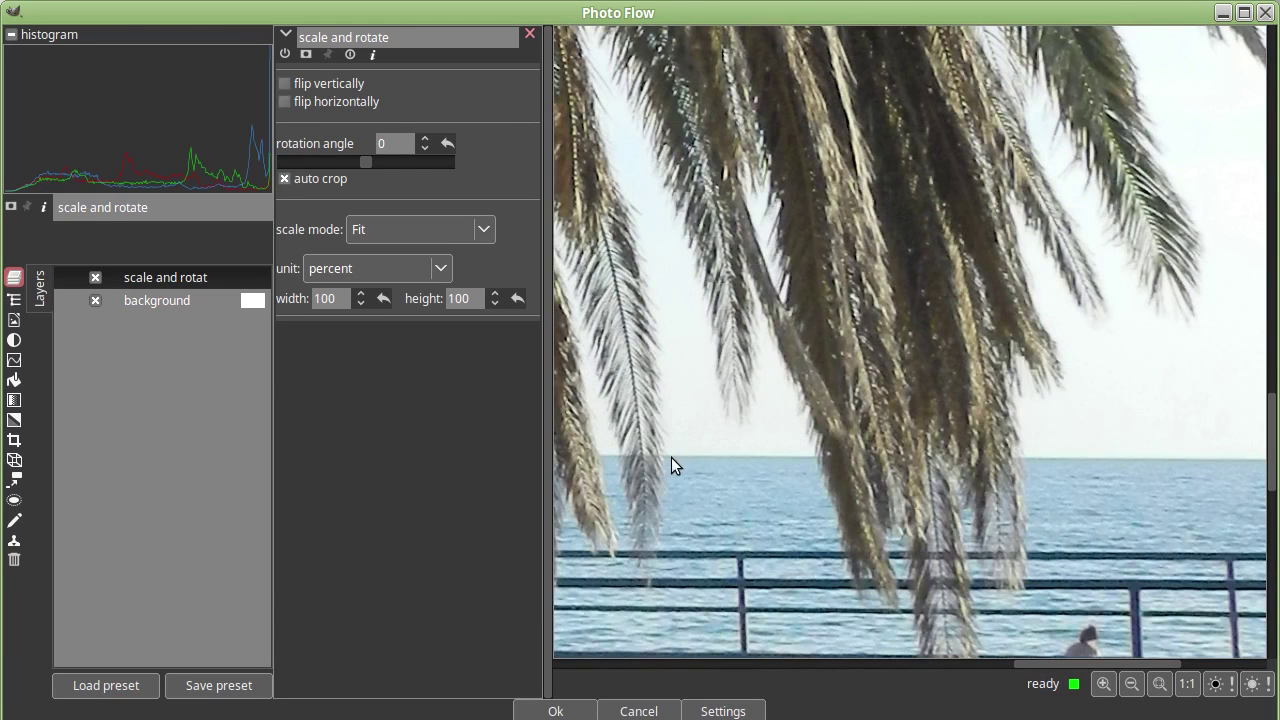
drag(682, 459, 1236, 457)
drag(672, 457, 670, 452)
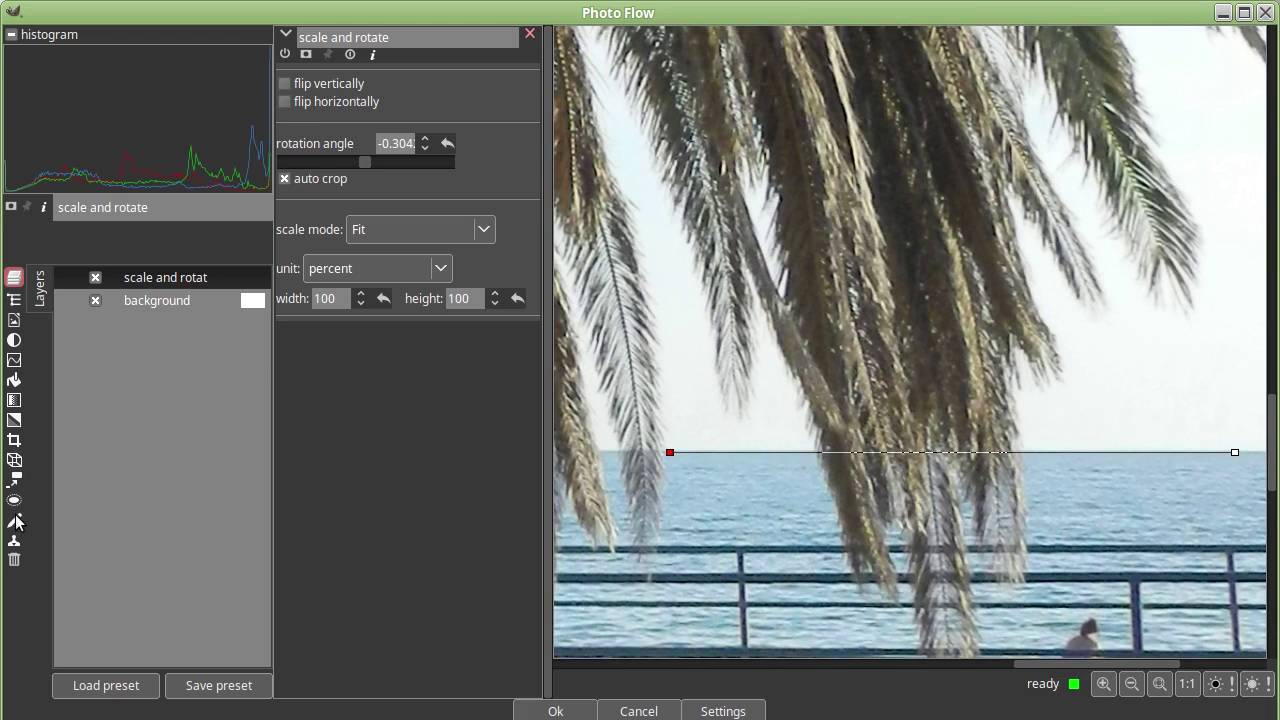
Add desaturate and uniform fill layers, disable both, and add a curves layer on top
click(15, 424)
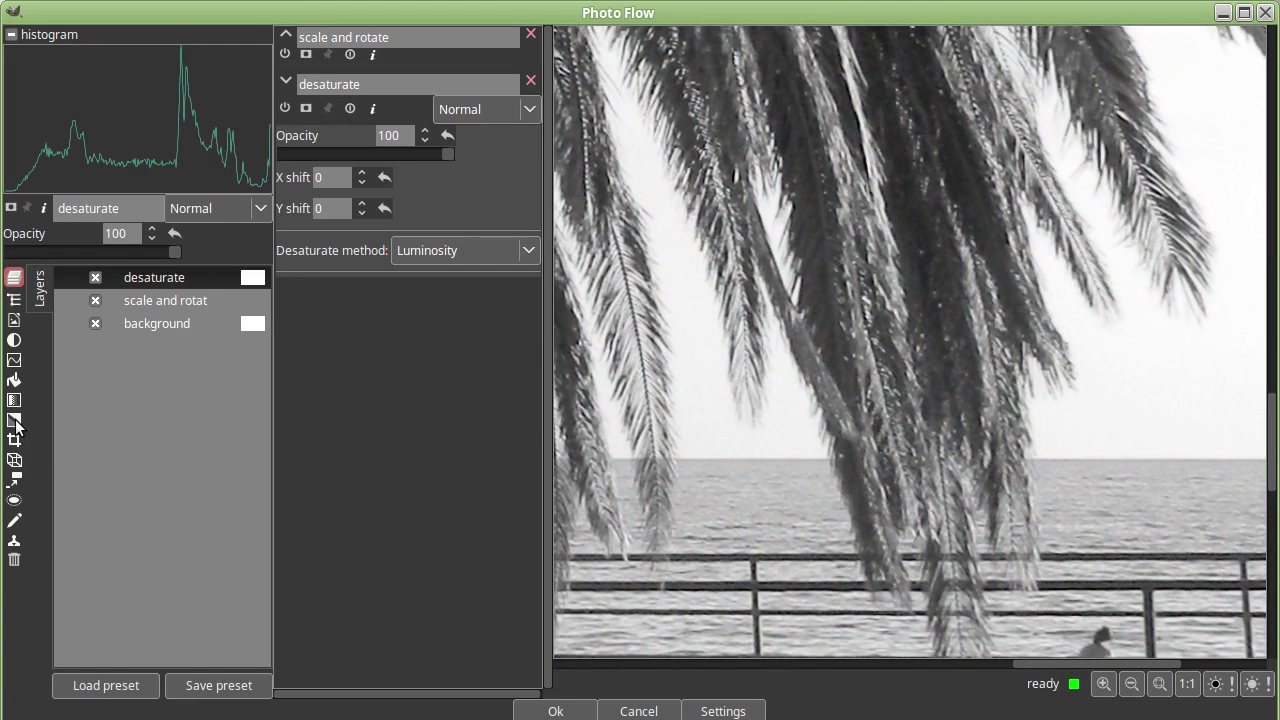
click(95, 277)
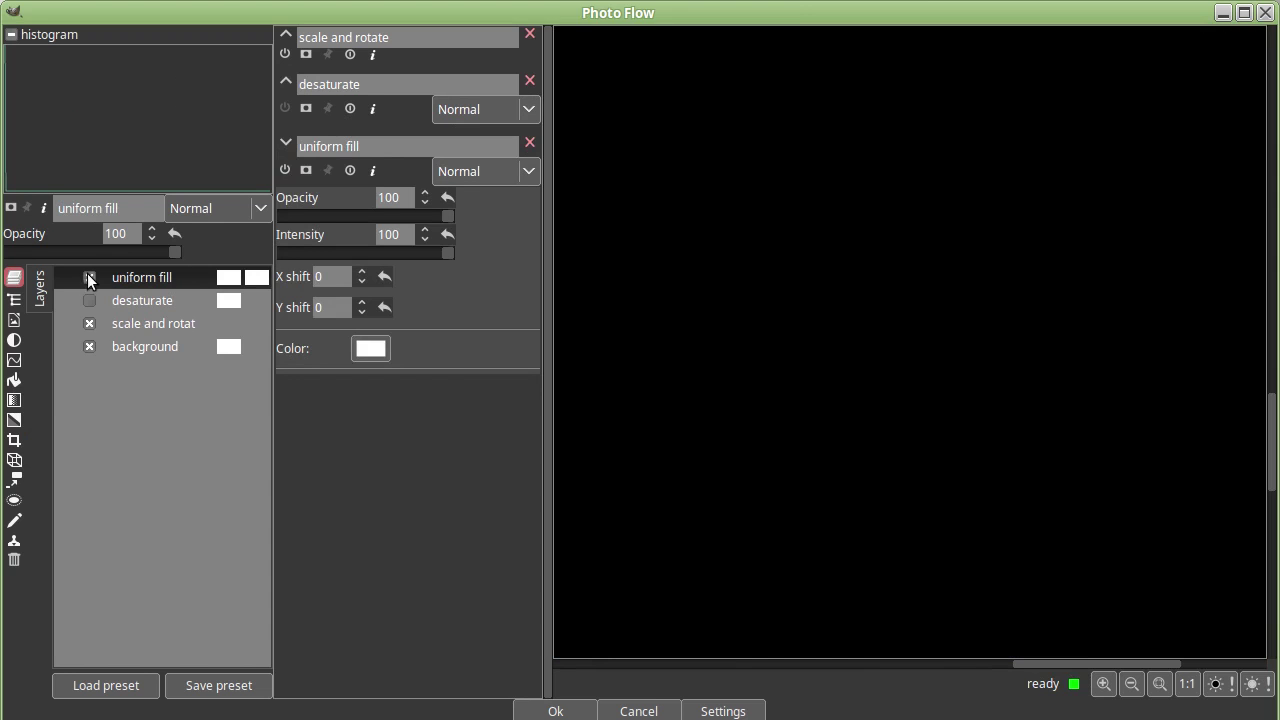
click(89, 277)
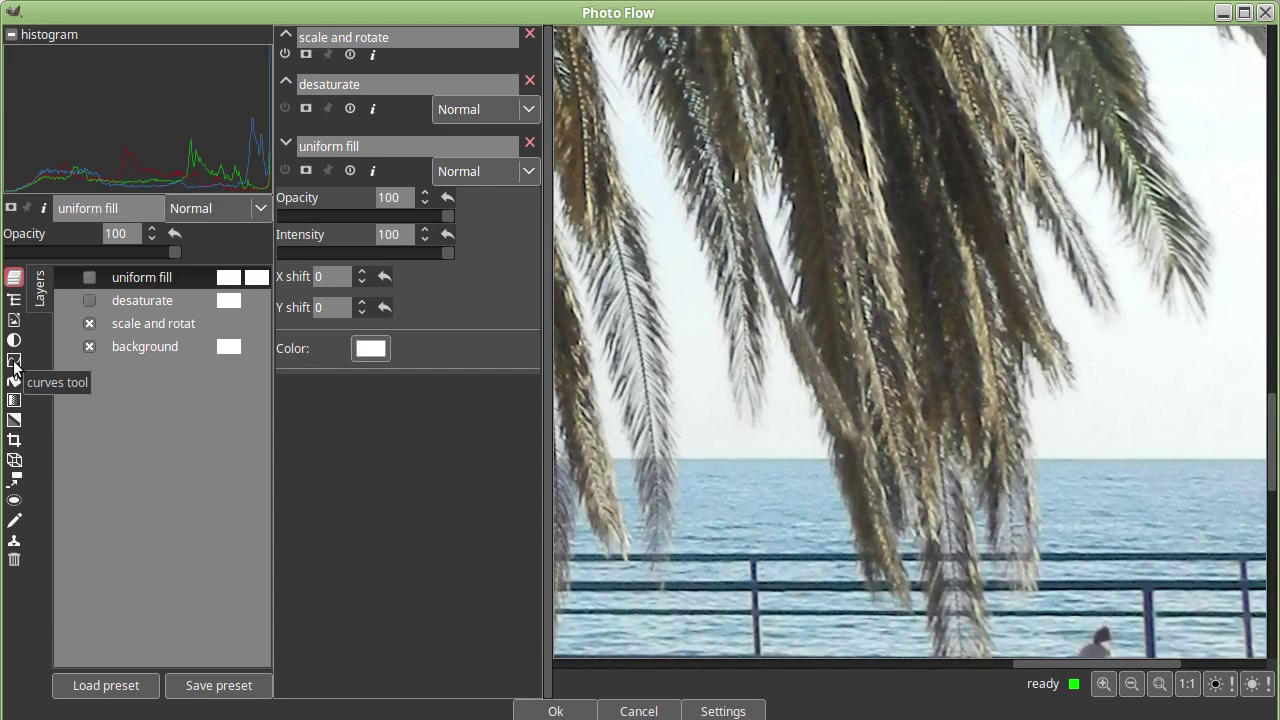
scroll(724, 327, down, 3)
scroll(750, 296, down, 2)
scroll(736, 299, up, 2)
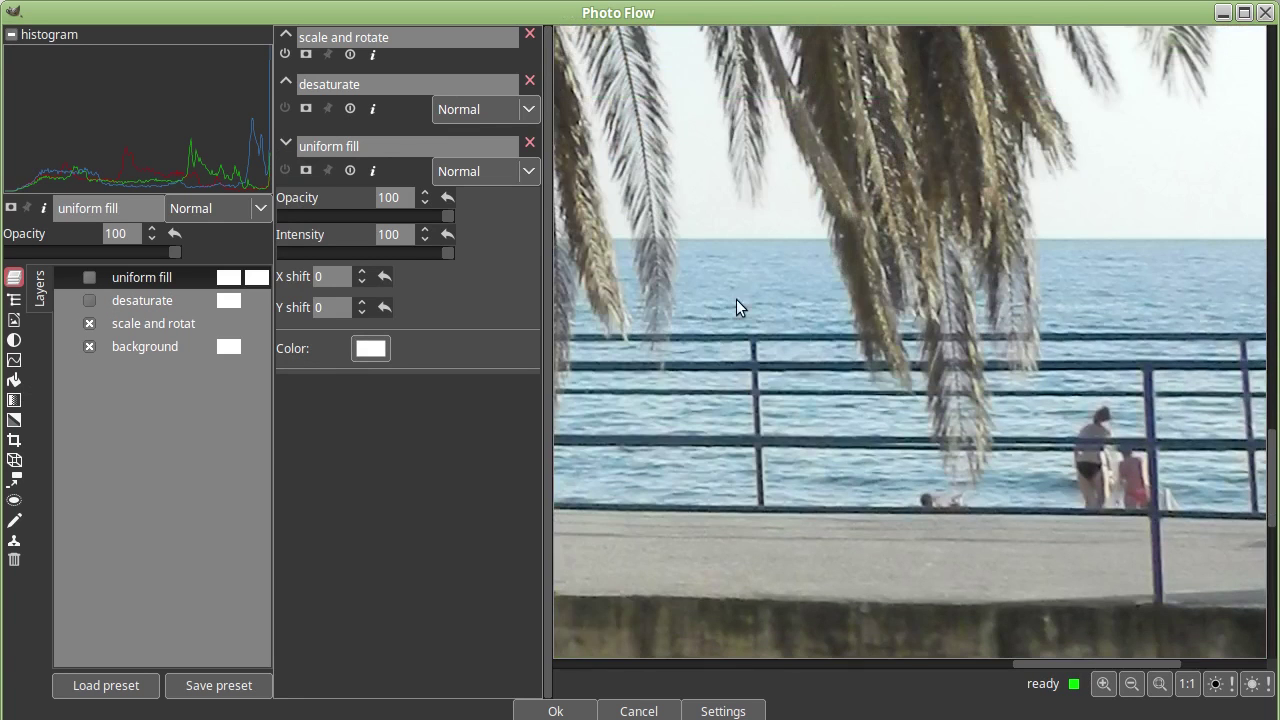
click(14, 362)
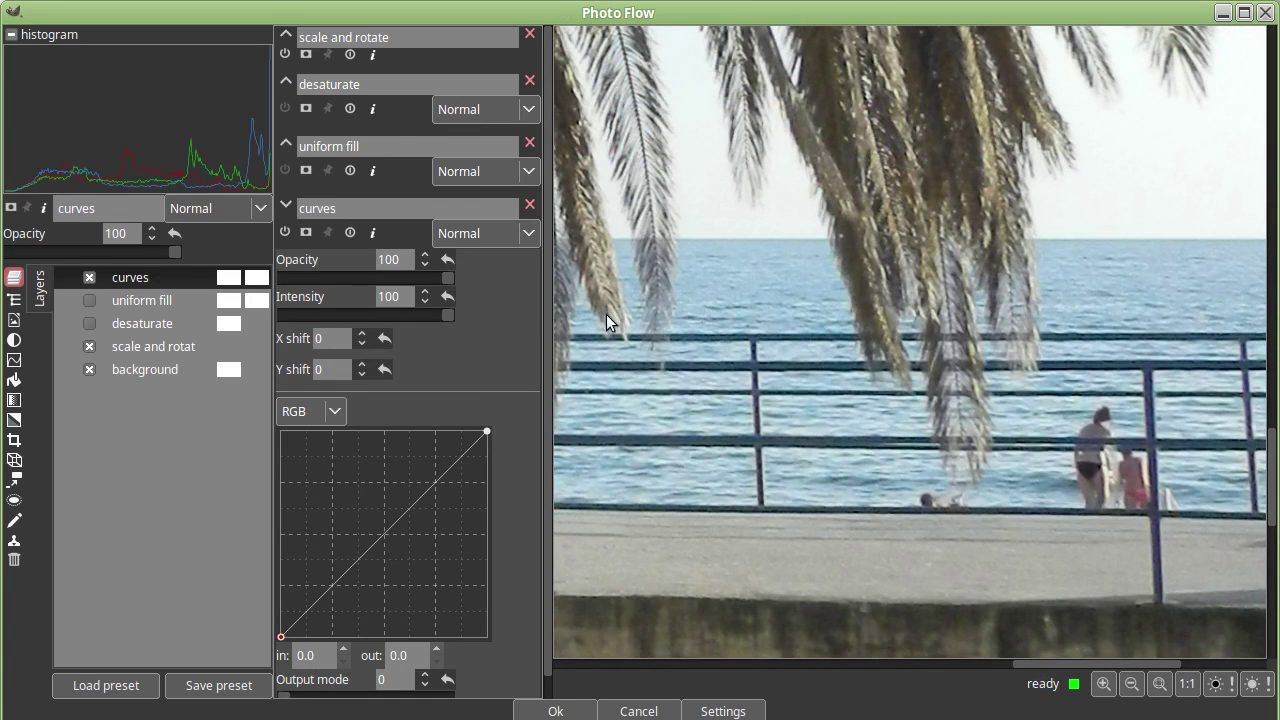
Shape the RGB curve with shadow and highlight points, the upper at in 70.0, out 64.3
scroll(848, 288, down, 1)
click(1131, 683)
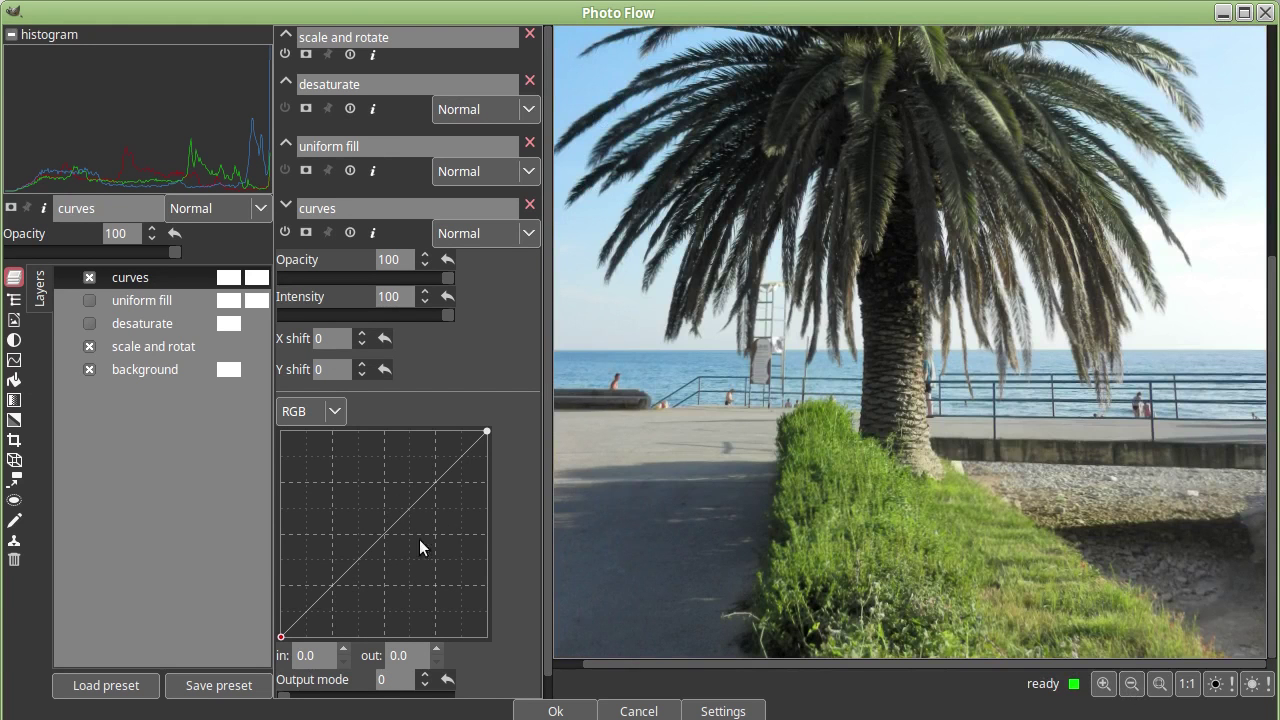
drag(332, 584, 343, 591)
mouse_move(436, 488)
mouse_down()
mouse_move(429, 469)
mouse_move(416, 481)
mouse_up()
scroll(876, 380, up, 5)
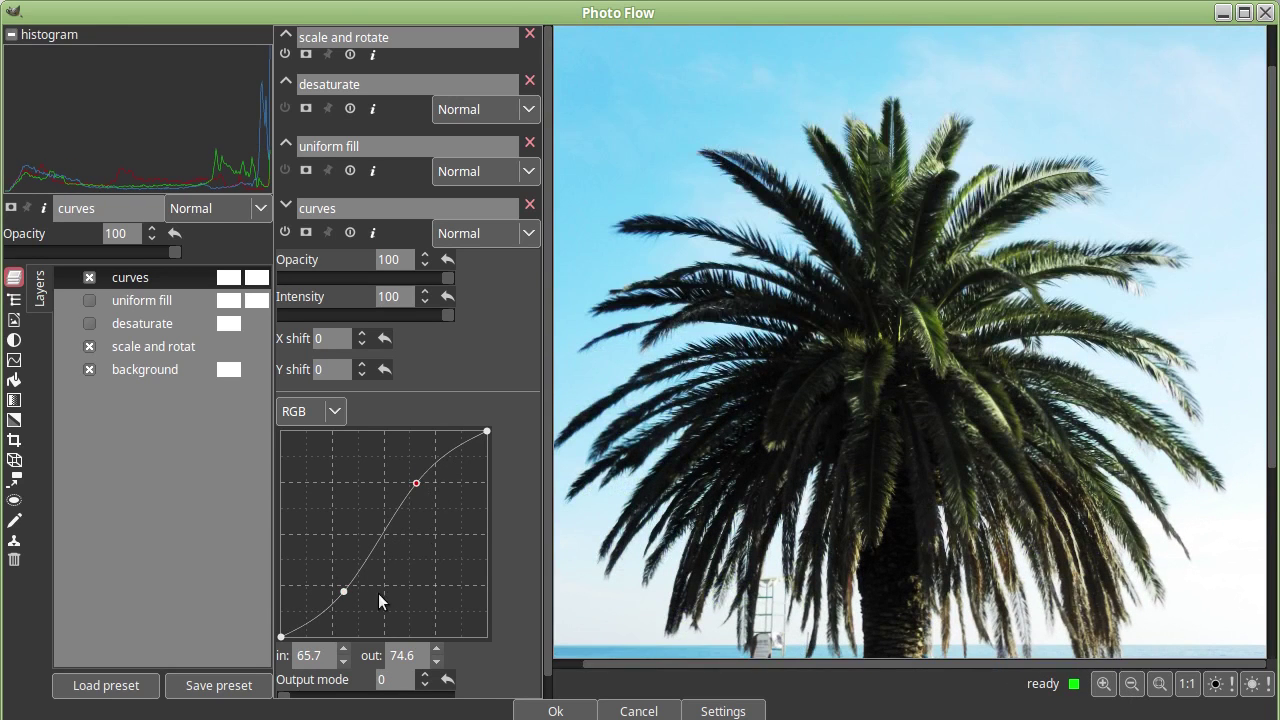
drag(343, 590, 331, 575)
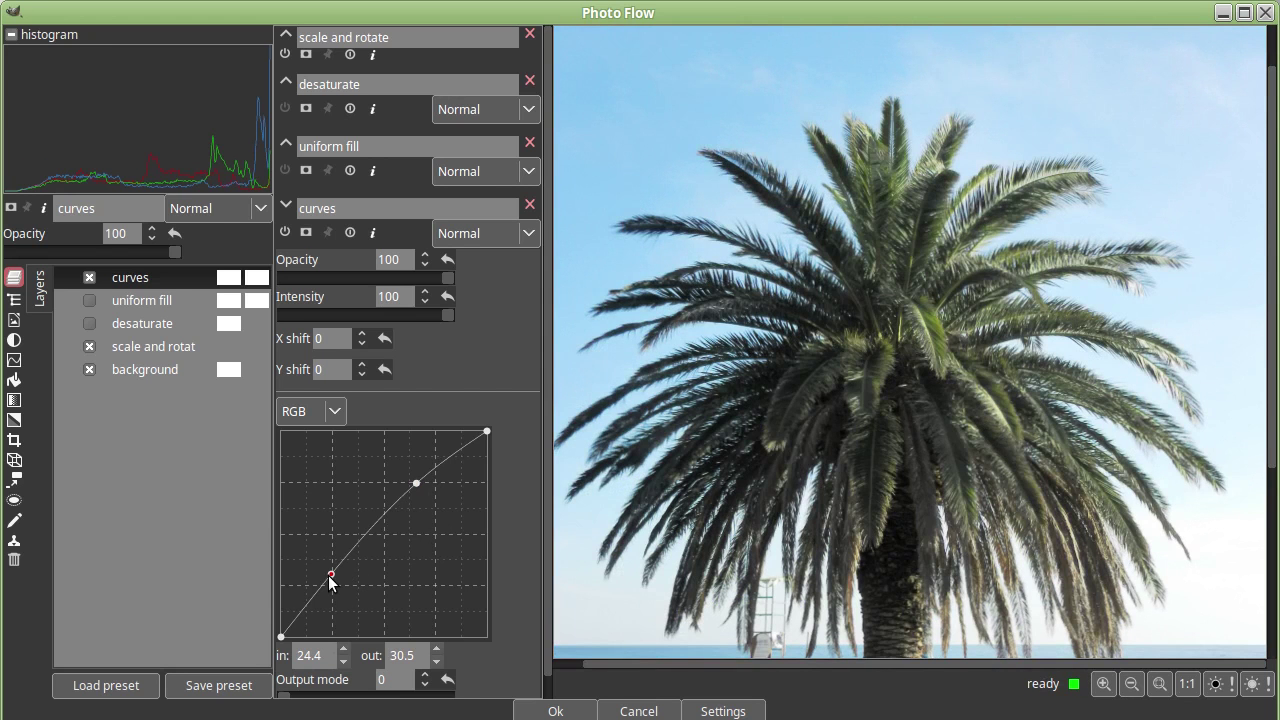
drag(416, 484, 425, 503)
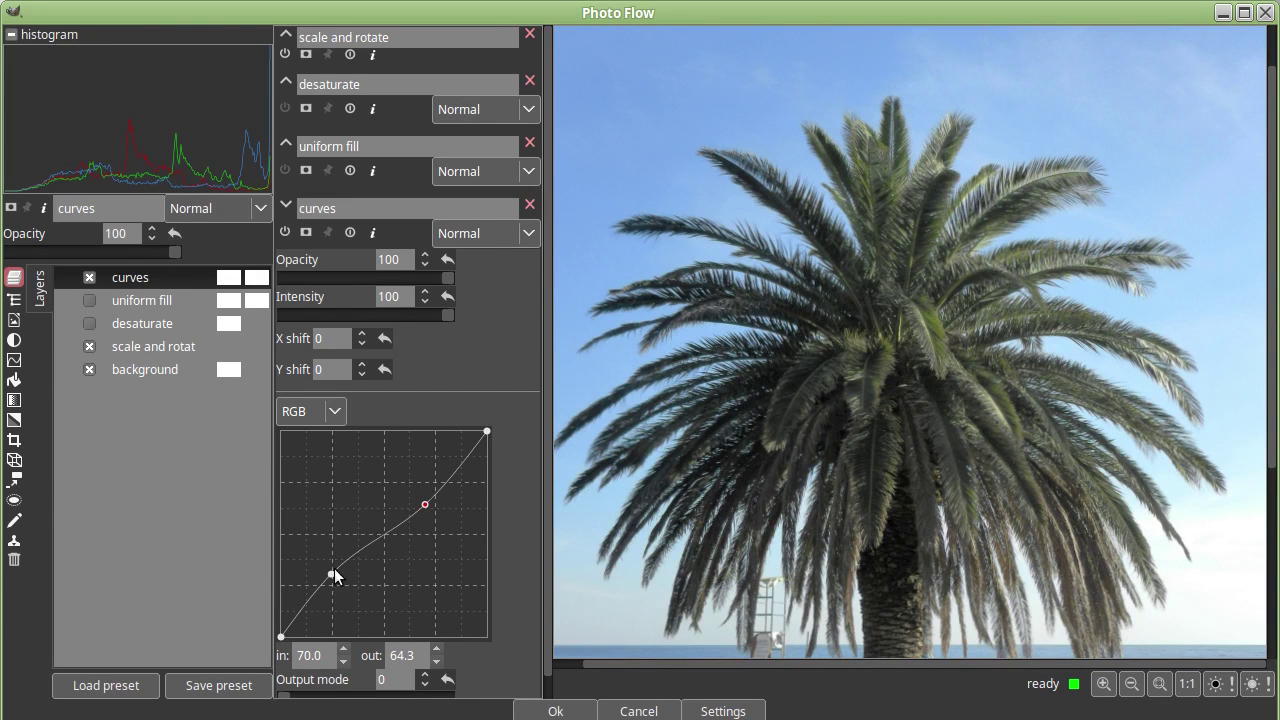
Add a B-C-S-H layer with contrast 10.975 and send the result back to GIMP
click(13, 340)
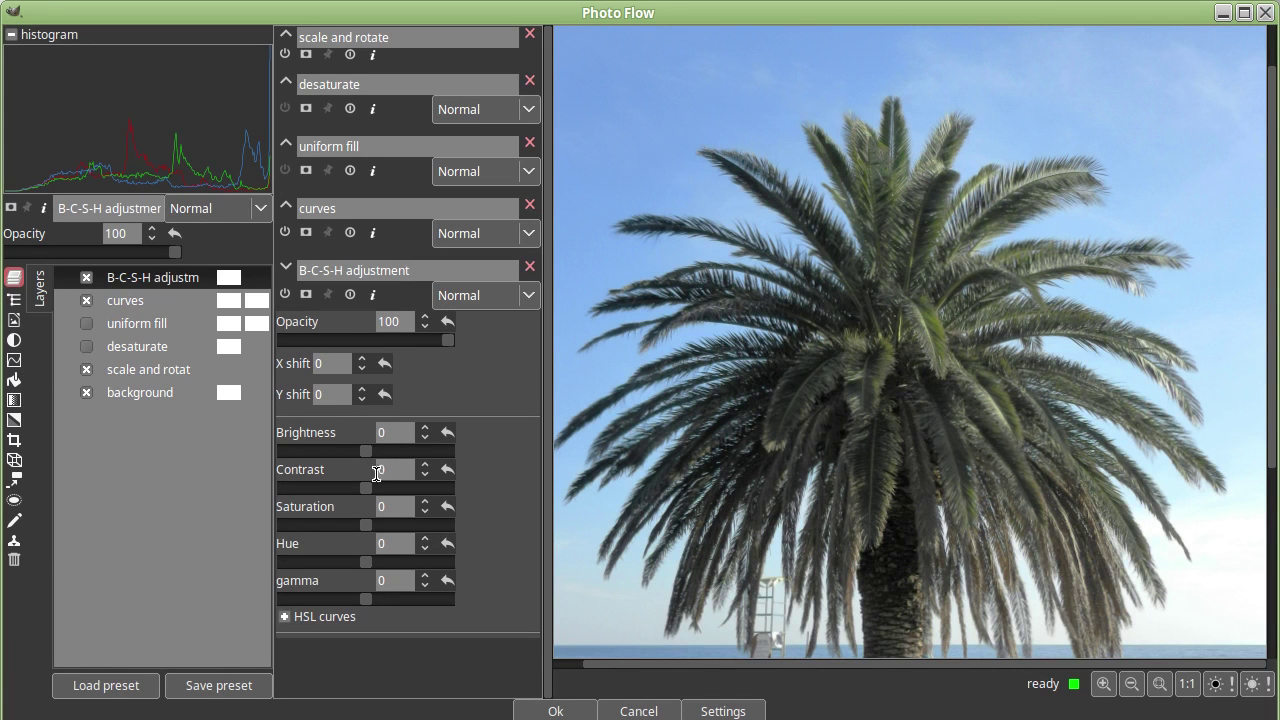
drag(366, 491, 376, 491)
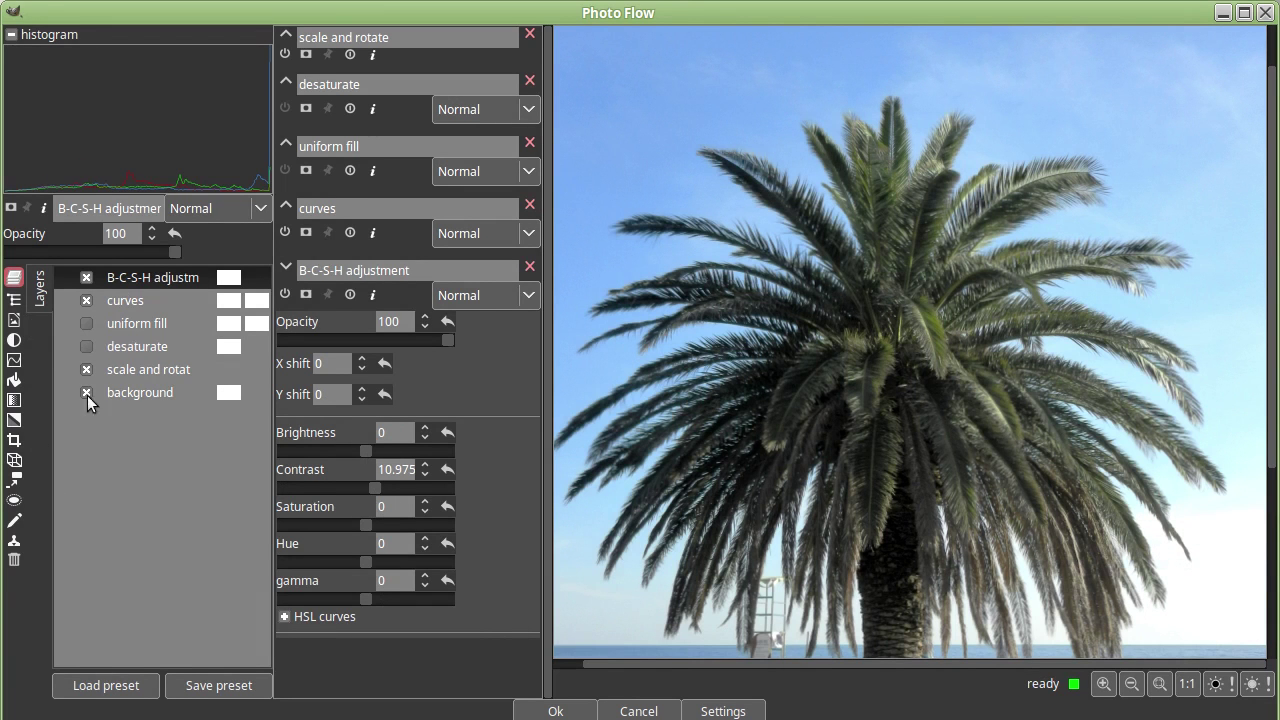
click(572, 712)
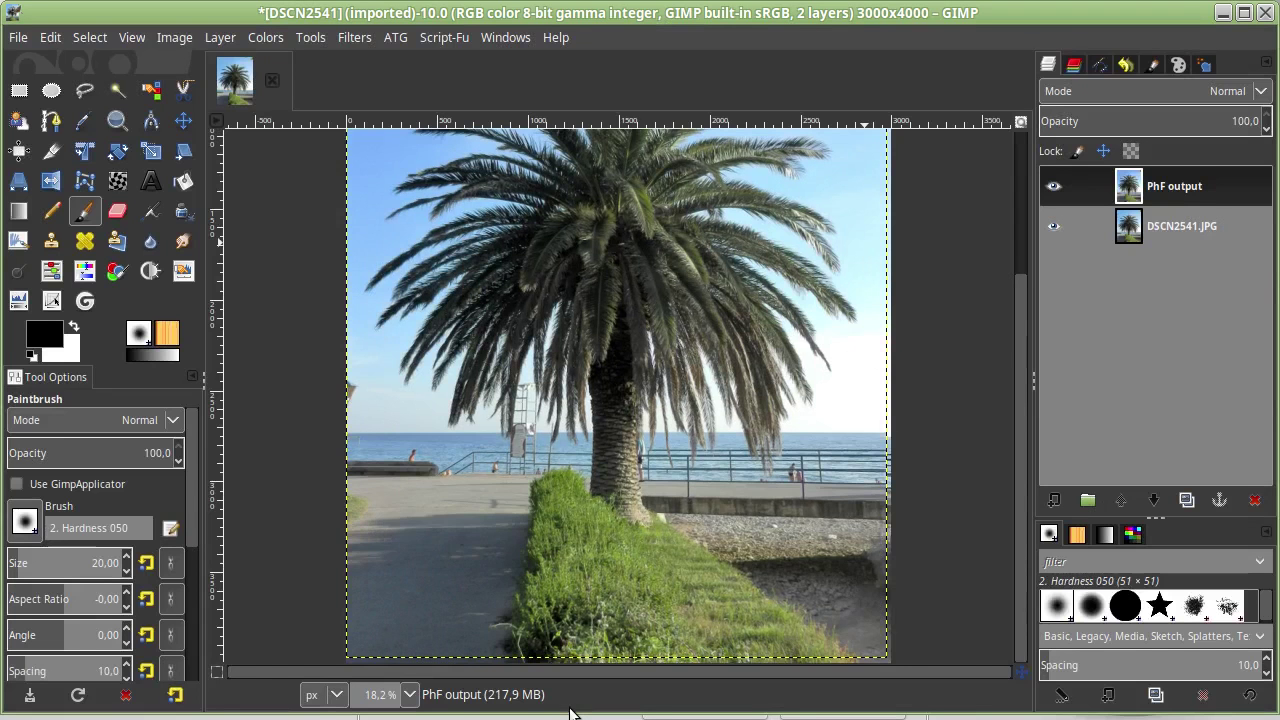
Toggle the PhF output layer's visibility repeatedly to compare it against the original photo
scroll(985, 453, up, 5)
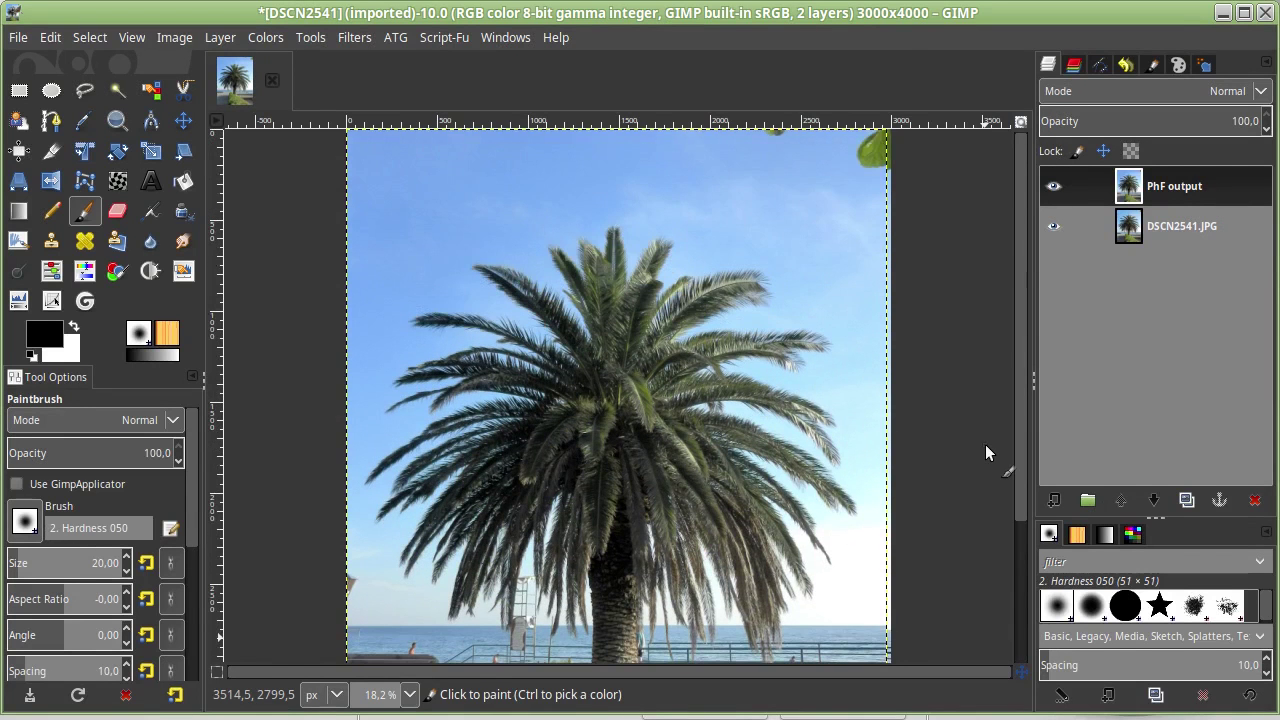
scroll(985, 453, down, 3)
click(1054, 187)
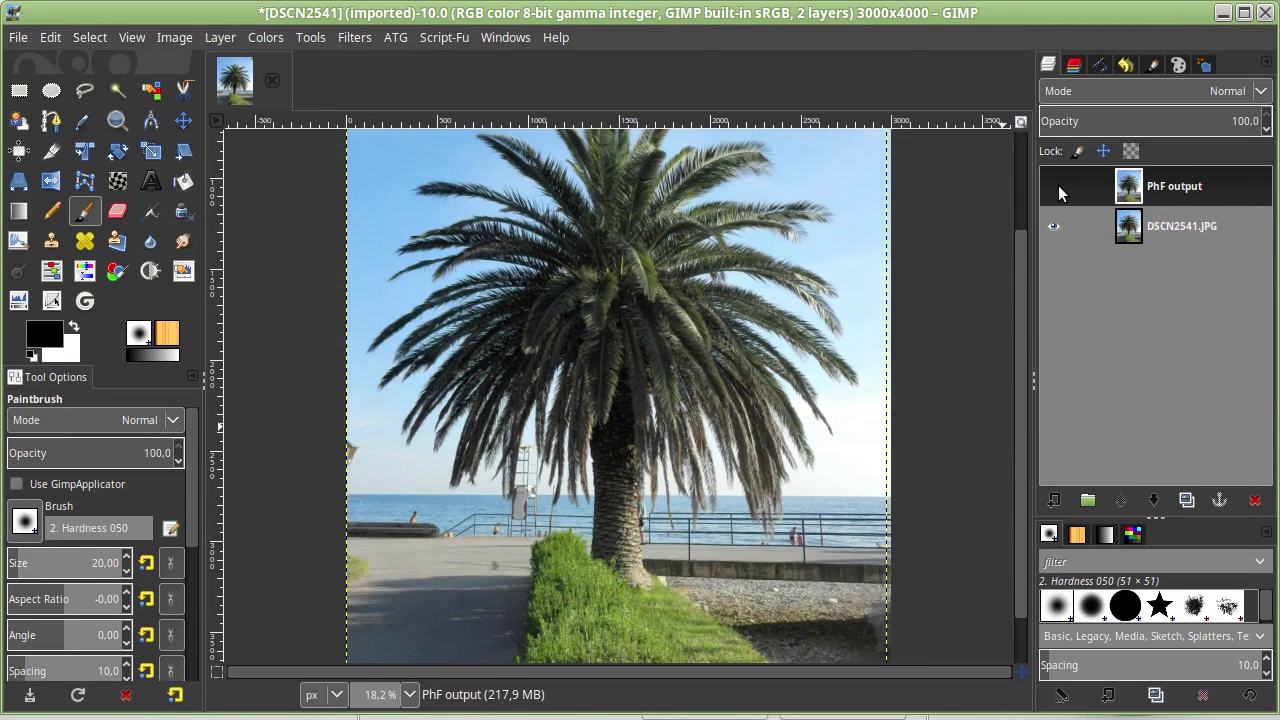
click(1059, 187)
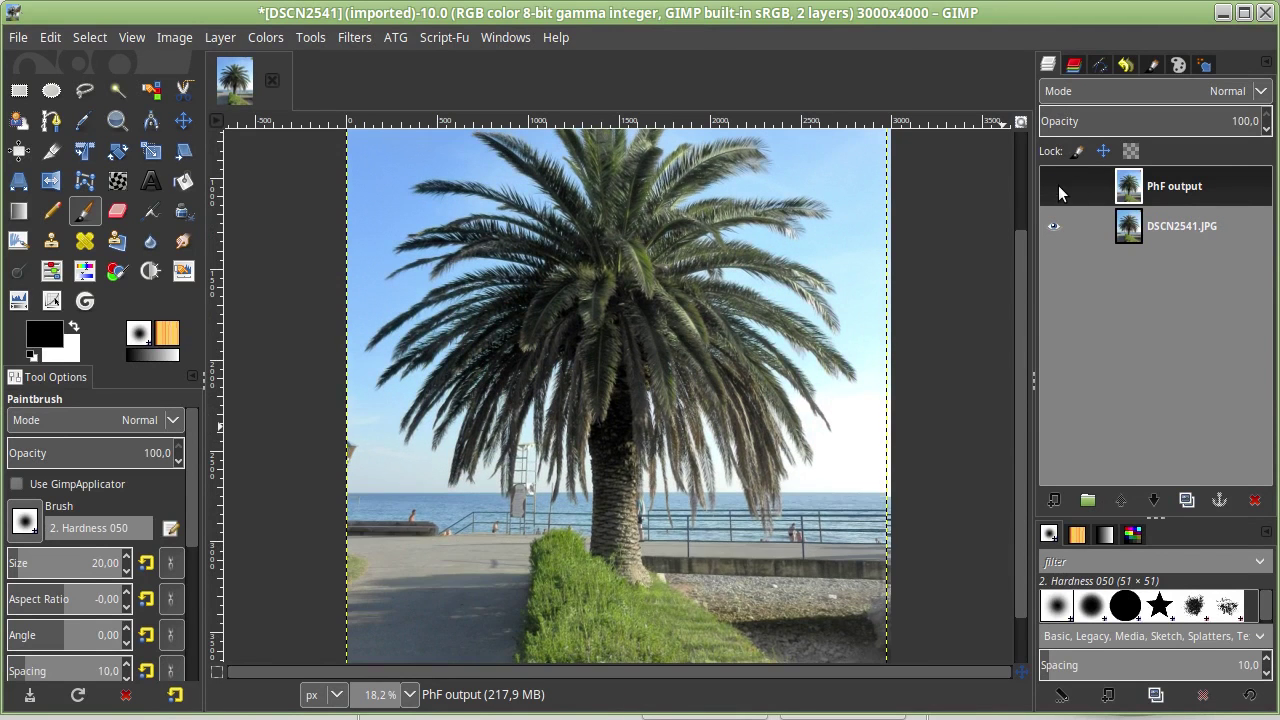
ctrl+scroll(660, 267, up, 2)
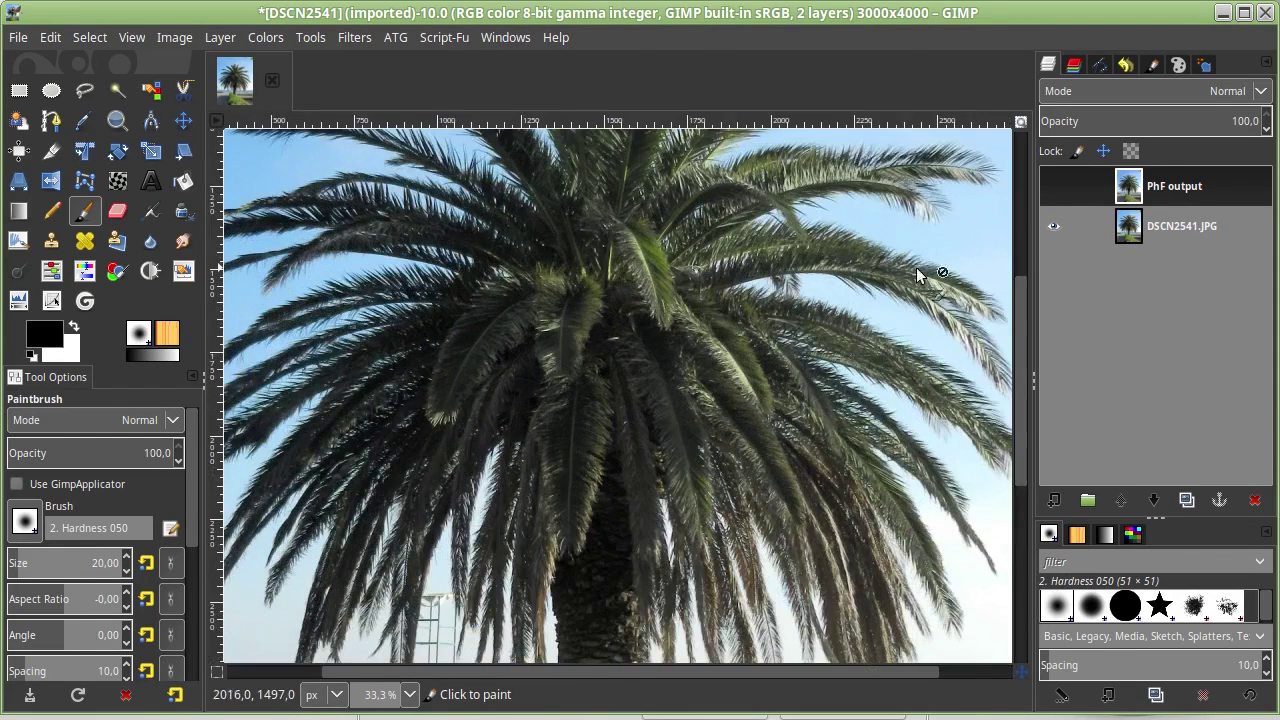
click(1051, 187)
scroll(867, 366, down, 5)
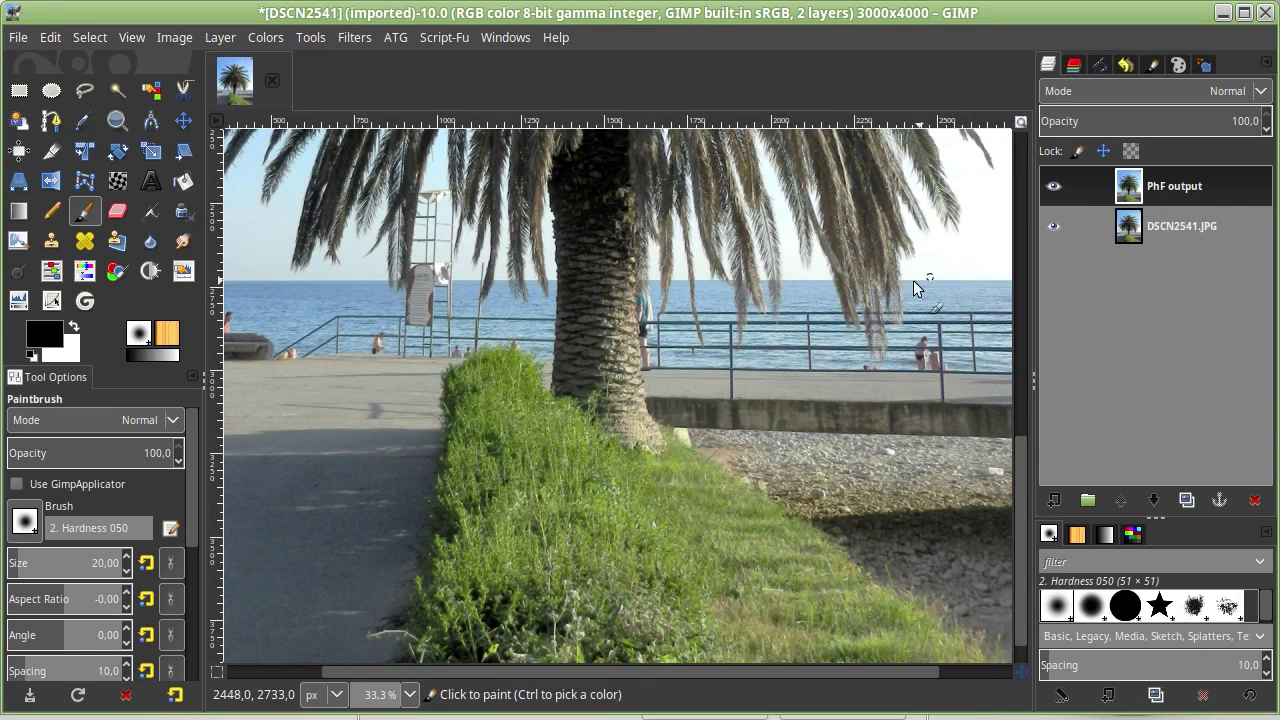
click(1059, 190)
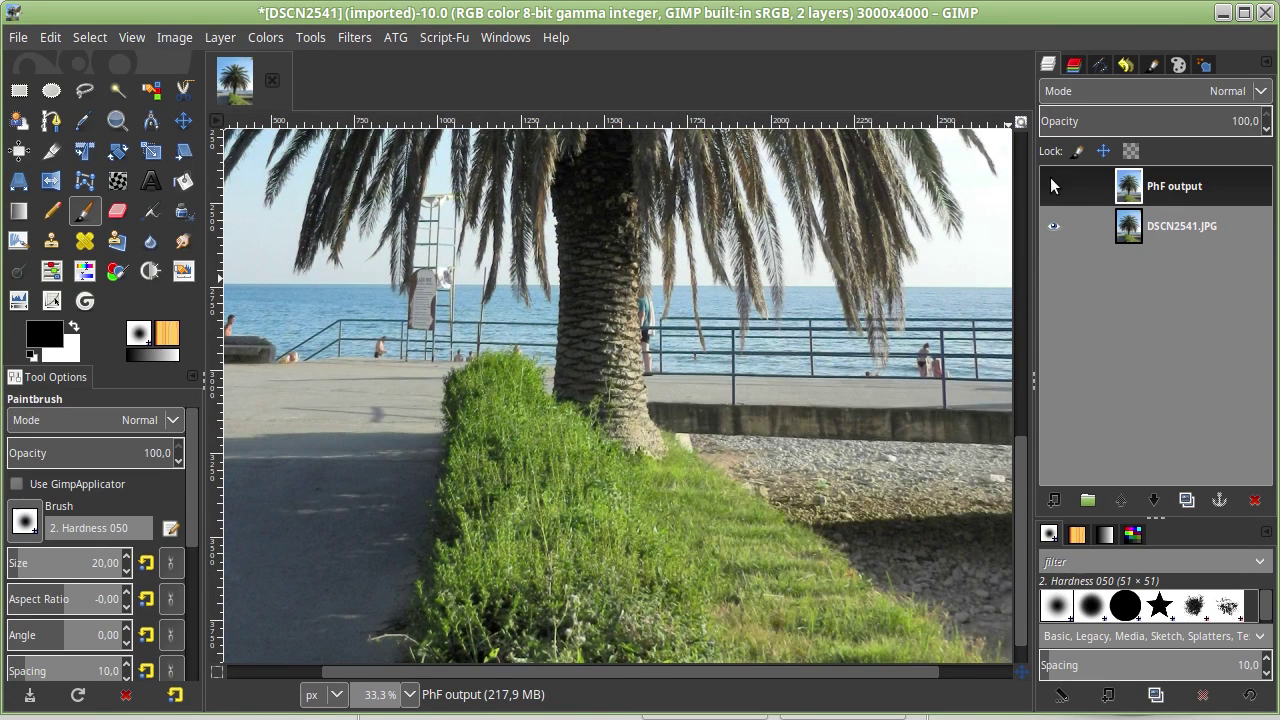
click(1056, 188)
scroll(858, 400, up, 5)
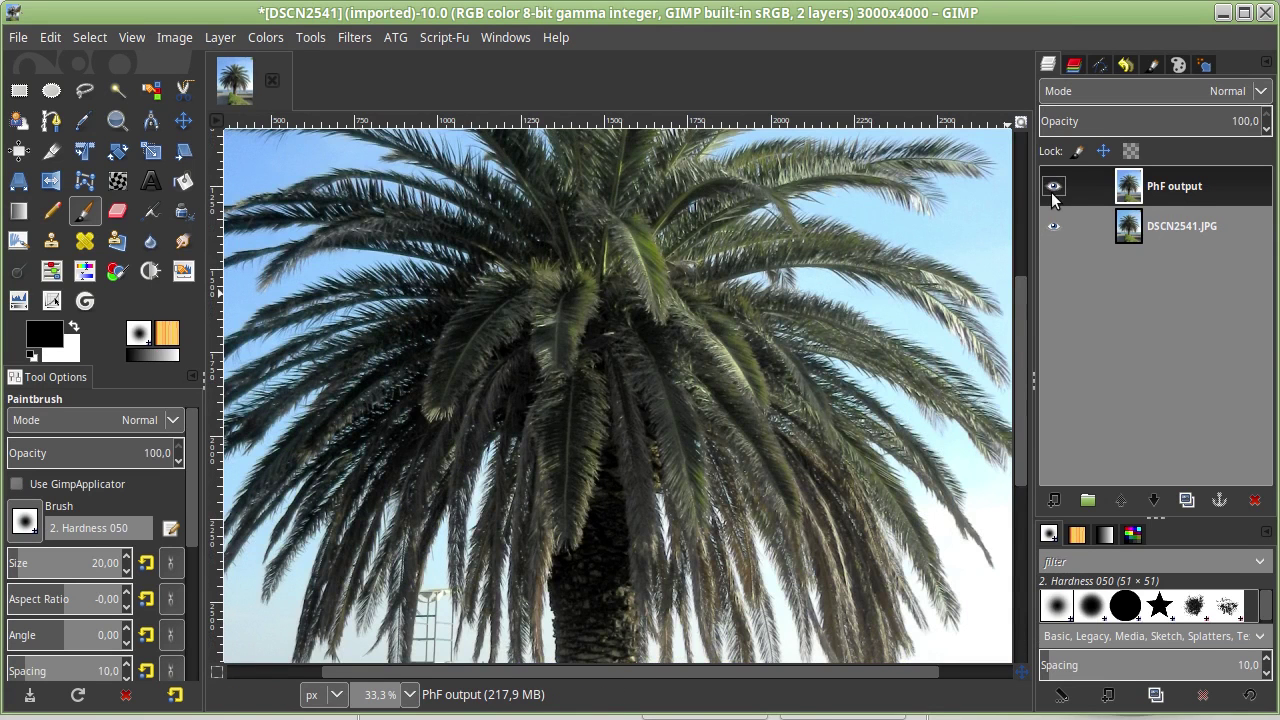
click(1048, 225)
click(1053, 189)
click(1053, 189)
click(1053, 189)
click(1053, 189)
click(1053, 189)
Compare close-up detail once more, then delete the original DSCN2541.JPG layer
scroll(591, 286, up, 2)
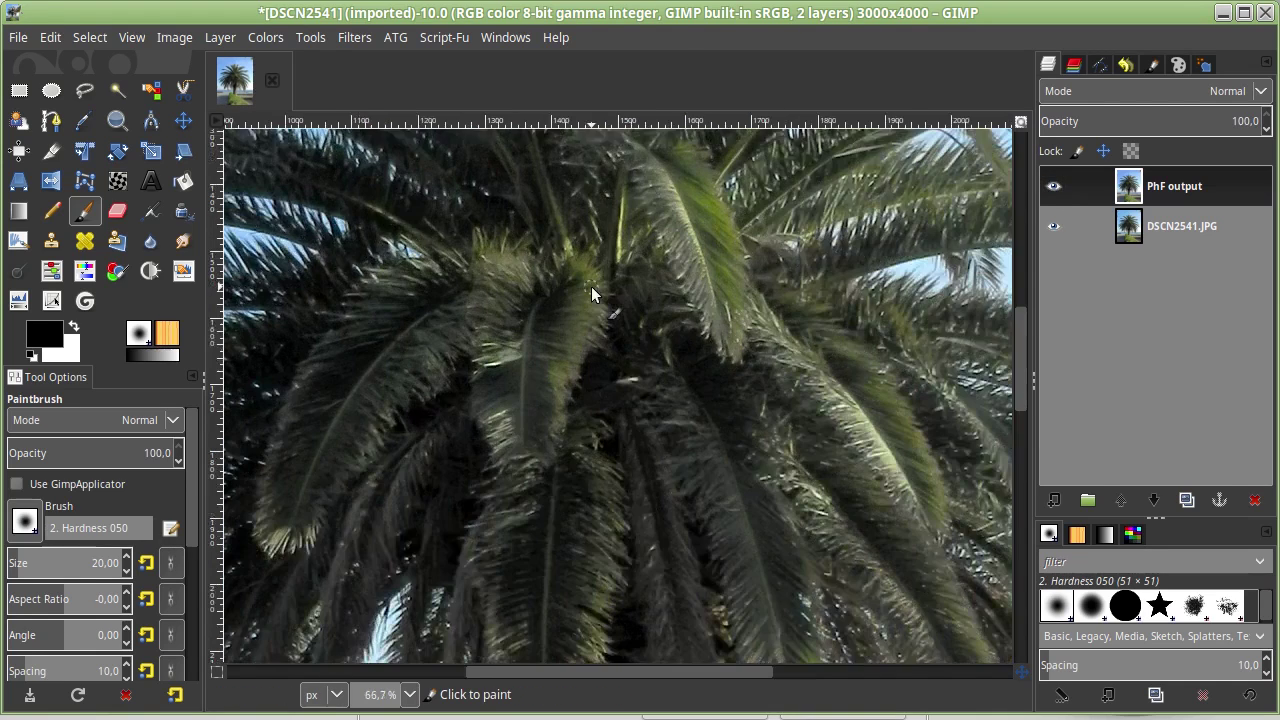
click(1058, 191)
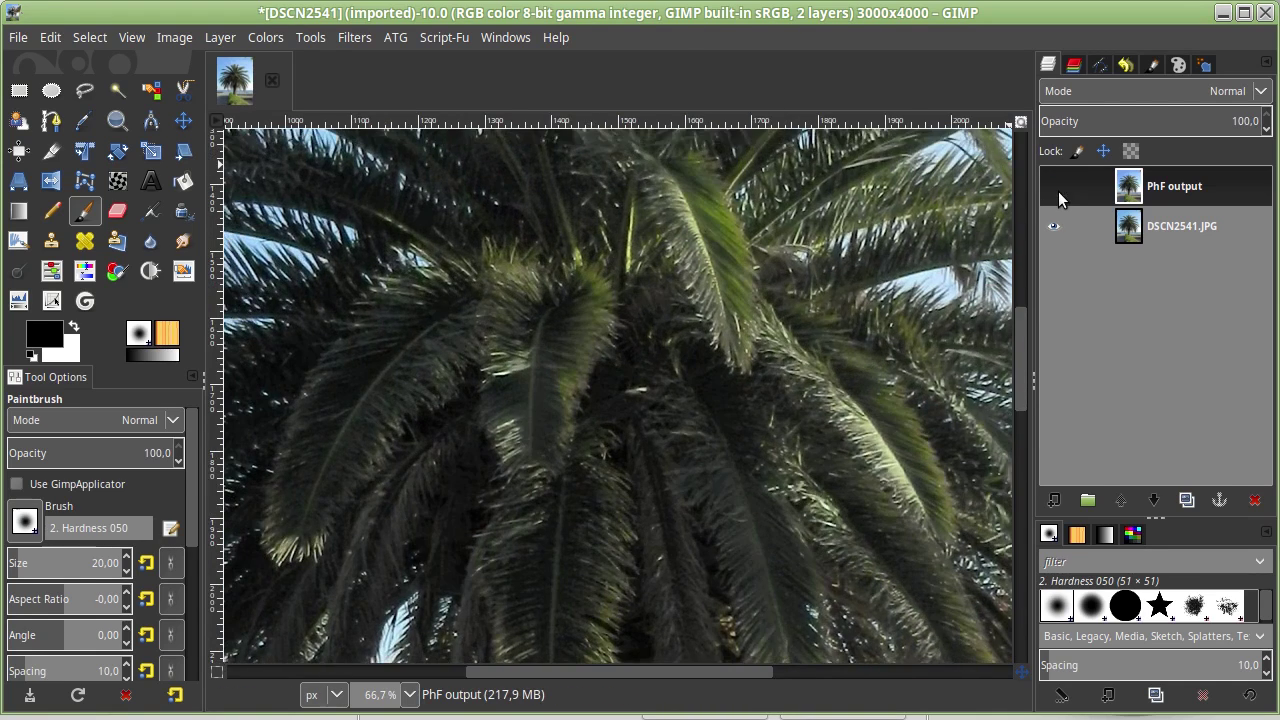
click(1058, 191)
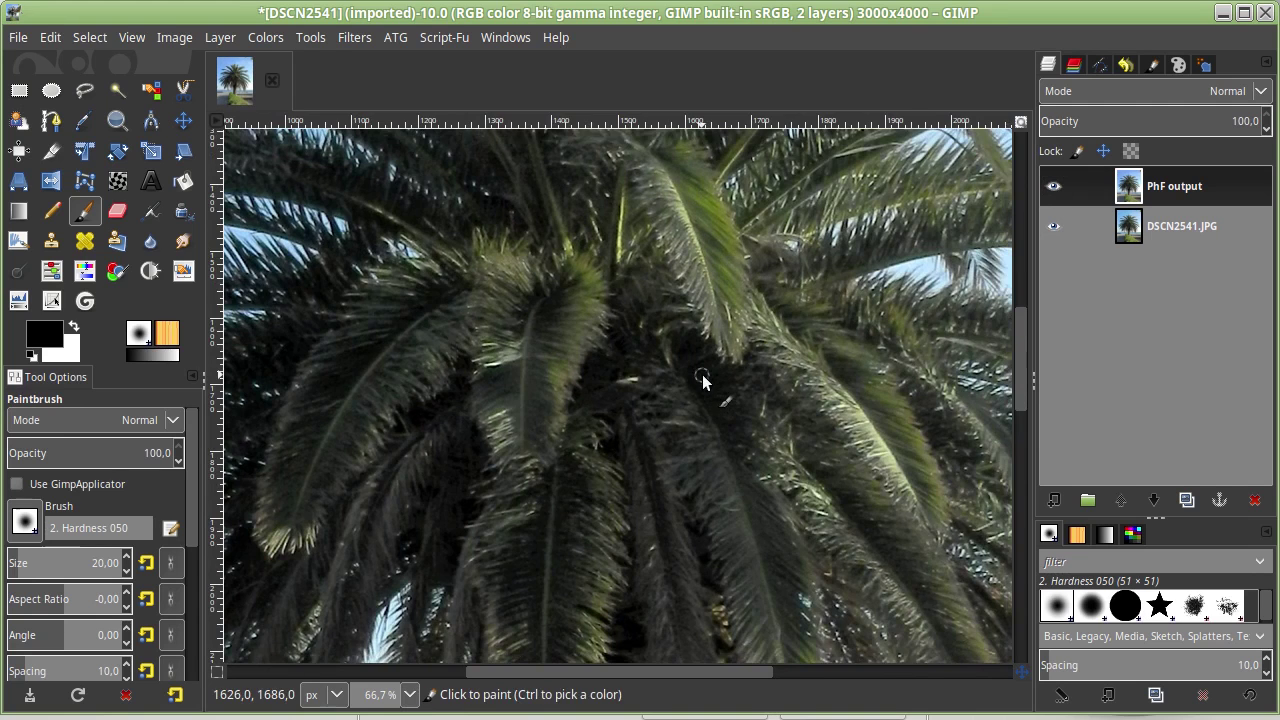
scroll(702, 374, down, 4)
scroll(702, 374, down, 1)
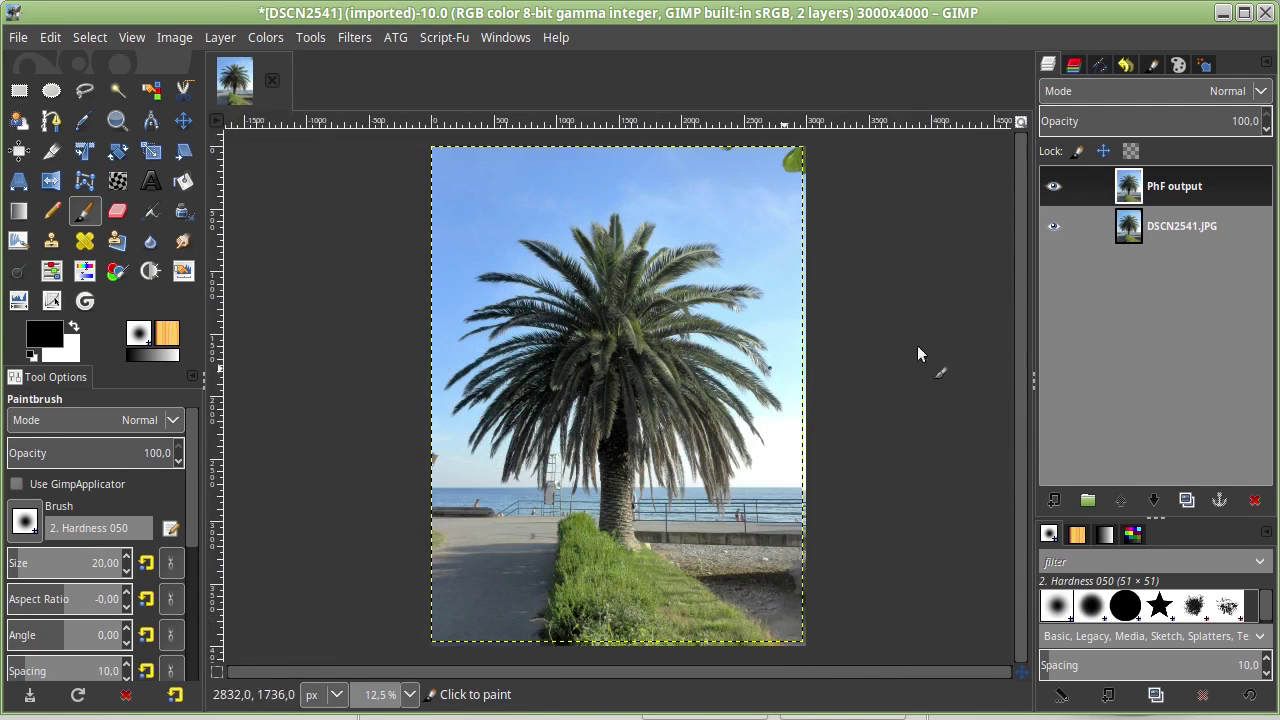
click(1182, 226)
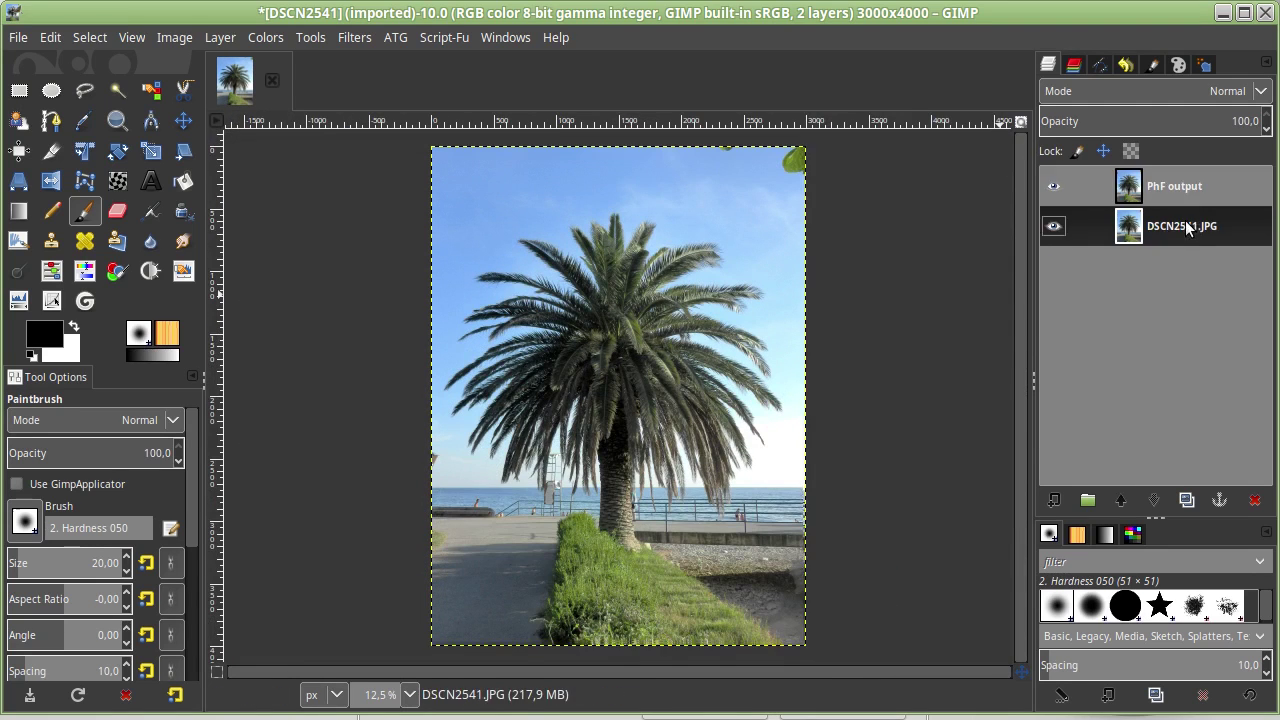
click(1255, 502)
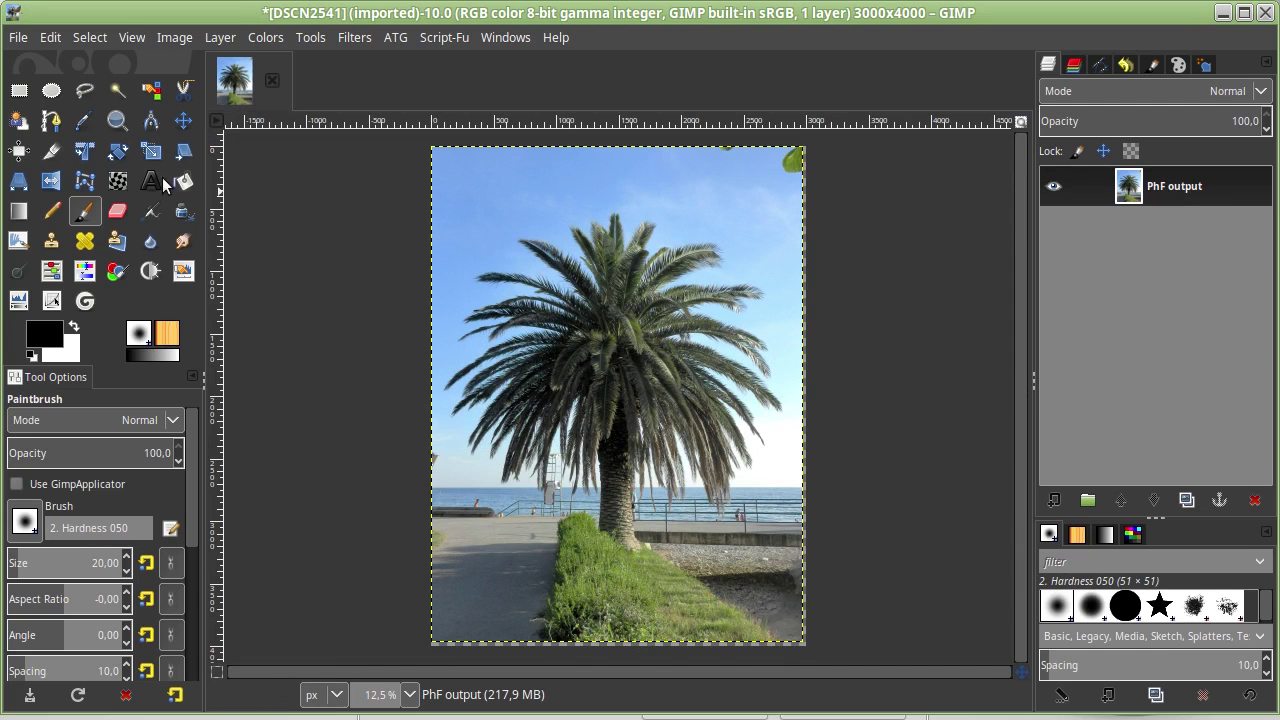
Crop the PhF output image to 2776×3664, just inside the uneven rotated borders
click(50, 152)
mouse_move(441, 163)
mouse_down()
mouse_move(803, 574)
mouse_move(787, 637)
mouse_up()
drag(663, 194, 677, 211)
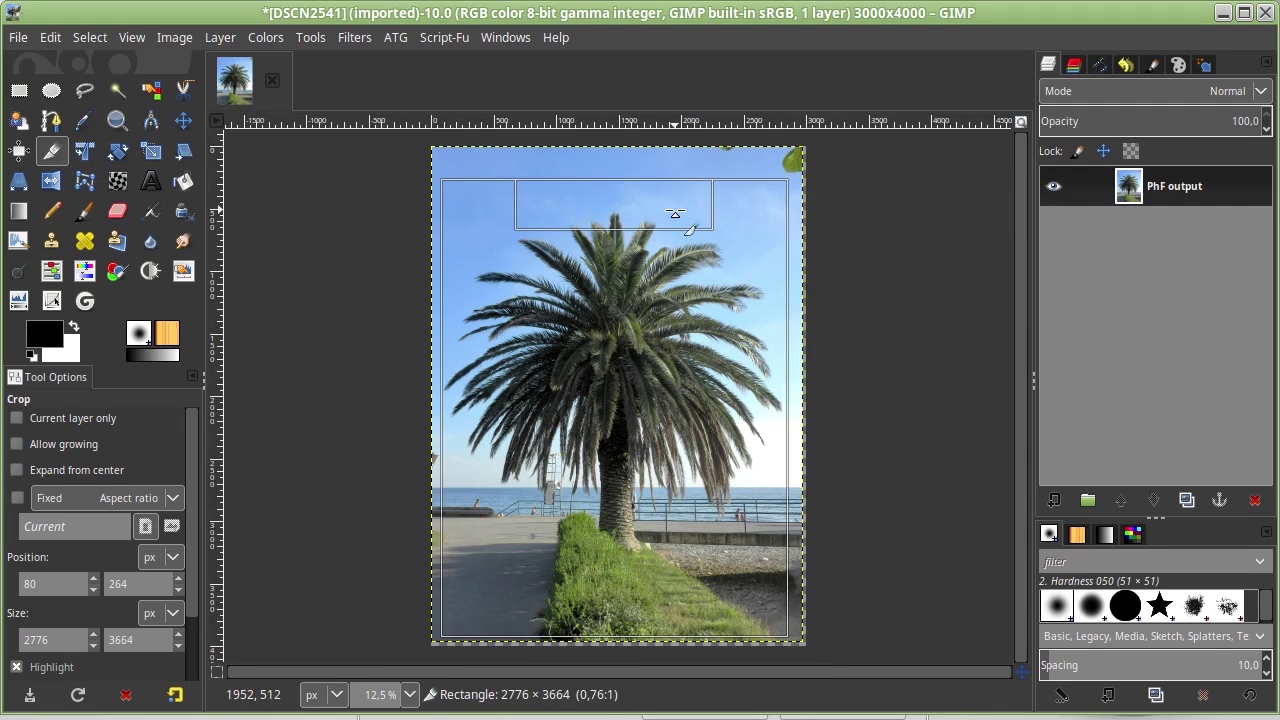
drag(472, 398, 472, 398)
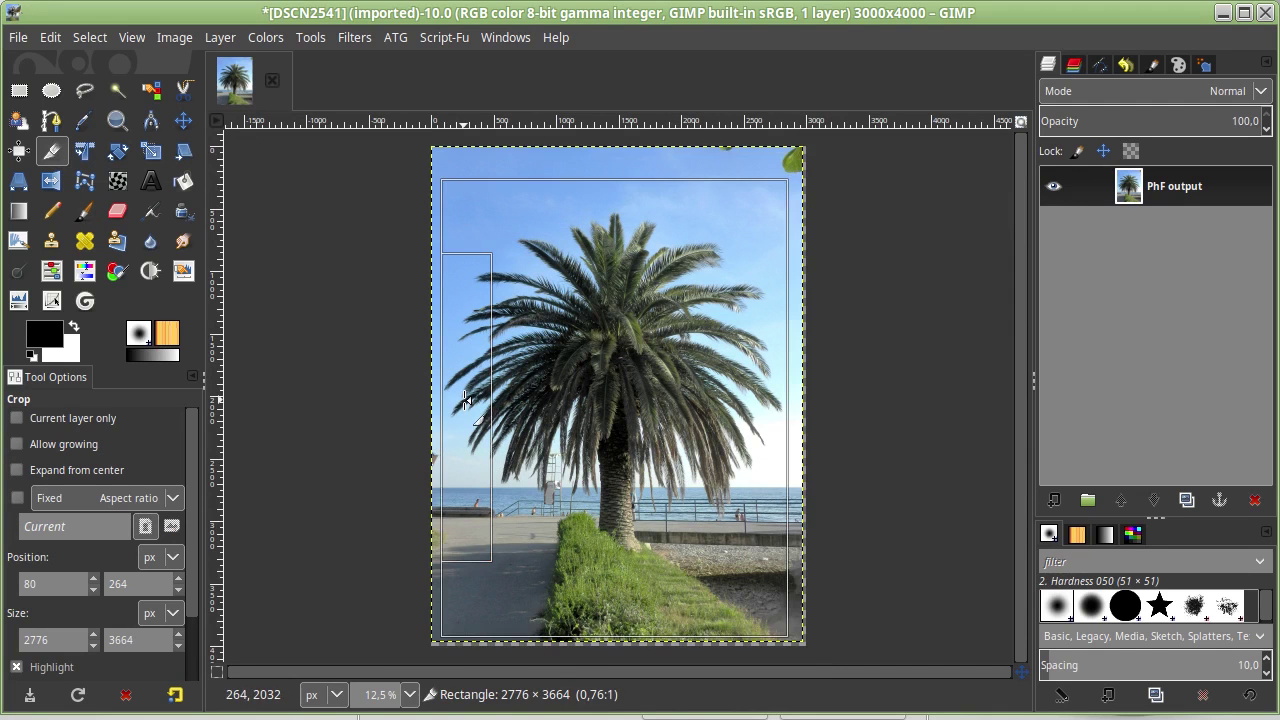
click(642, 418)
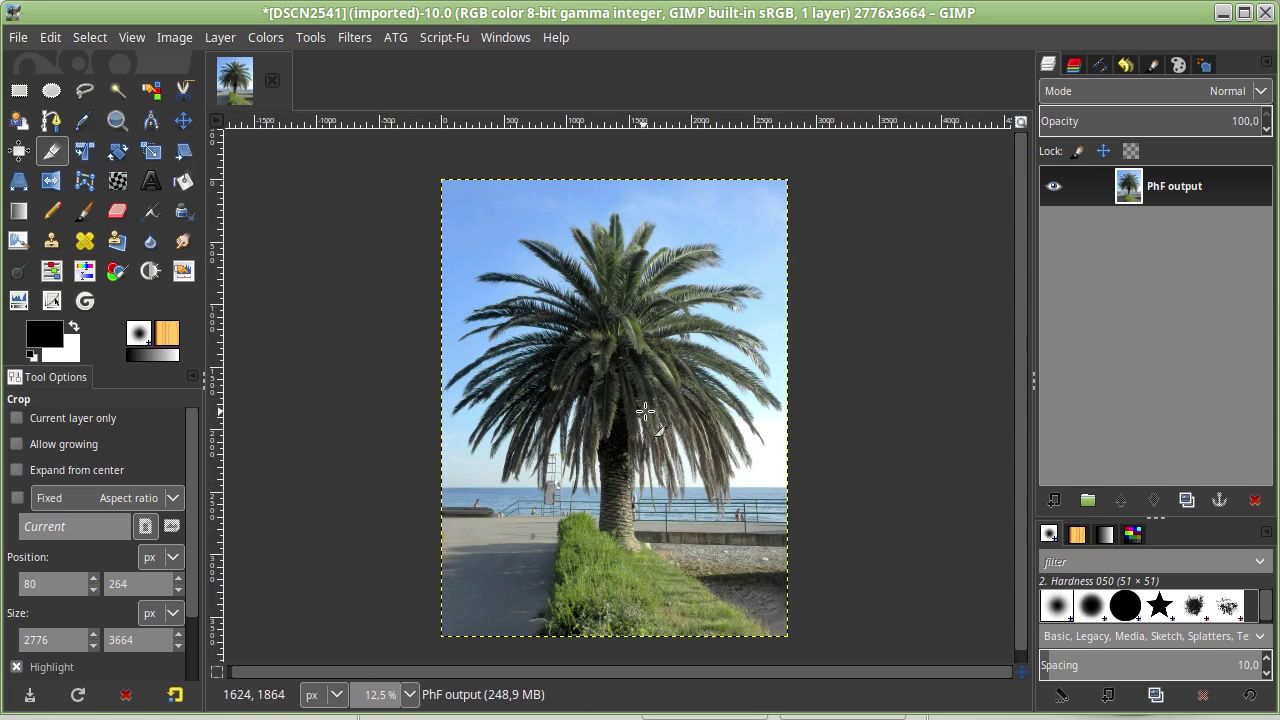
scroll(645, 410, up, 2)
scroll(663, 393, down, 2)
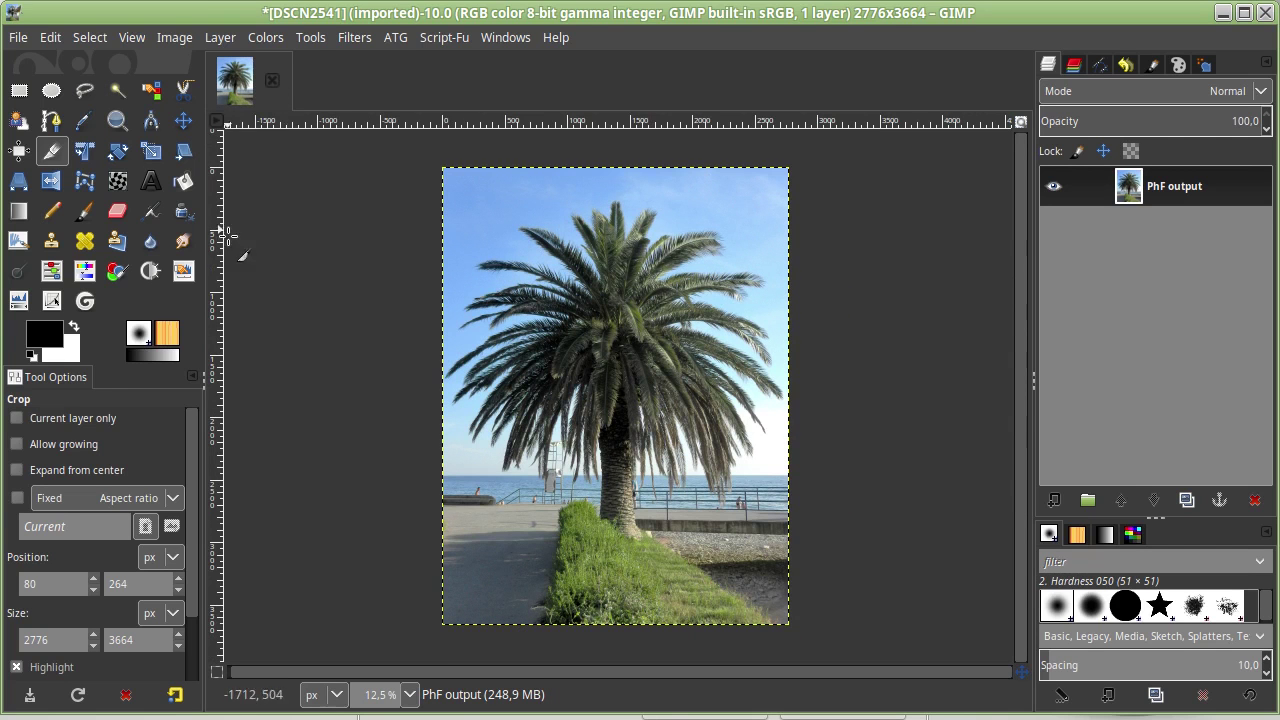
click(178, 38)
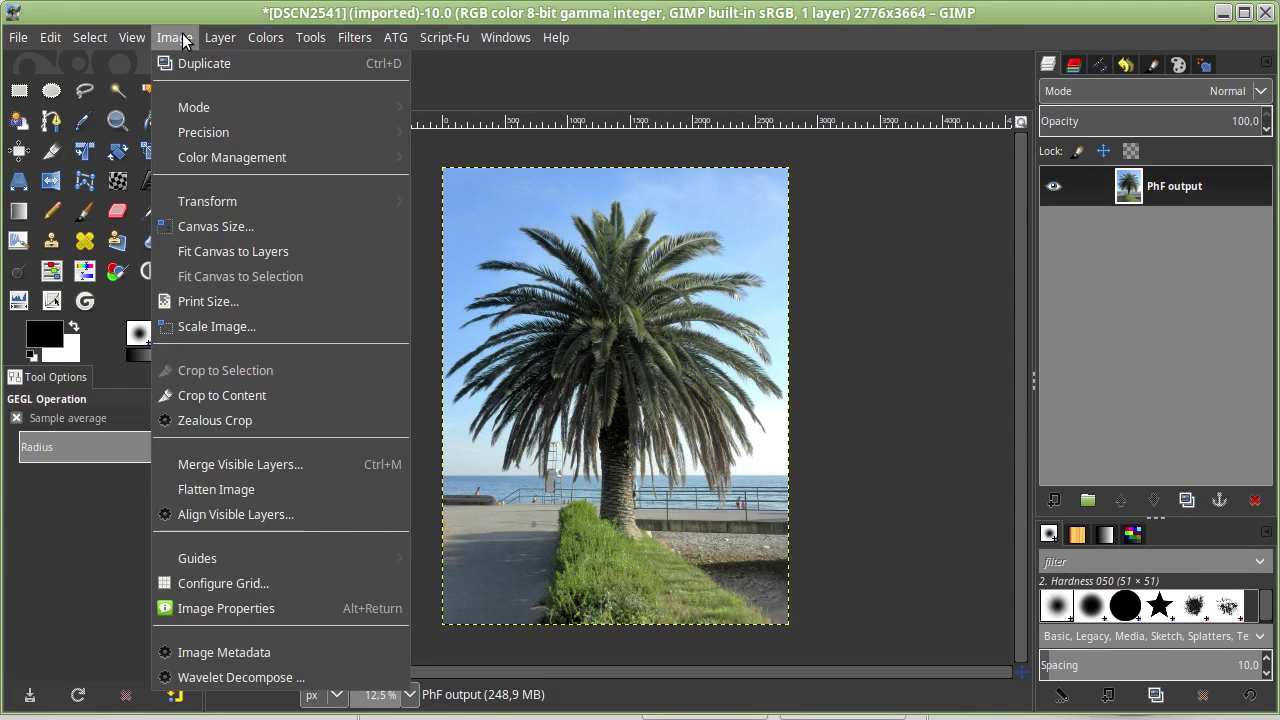
click(1104, 226)
right_click(1200, 192)
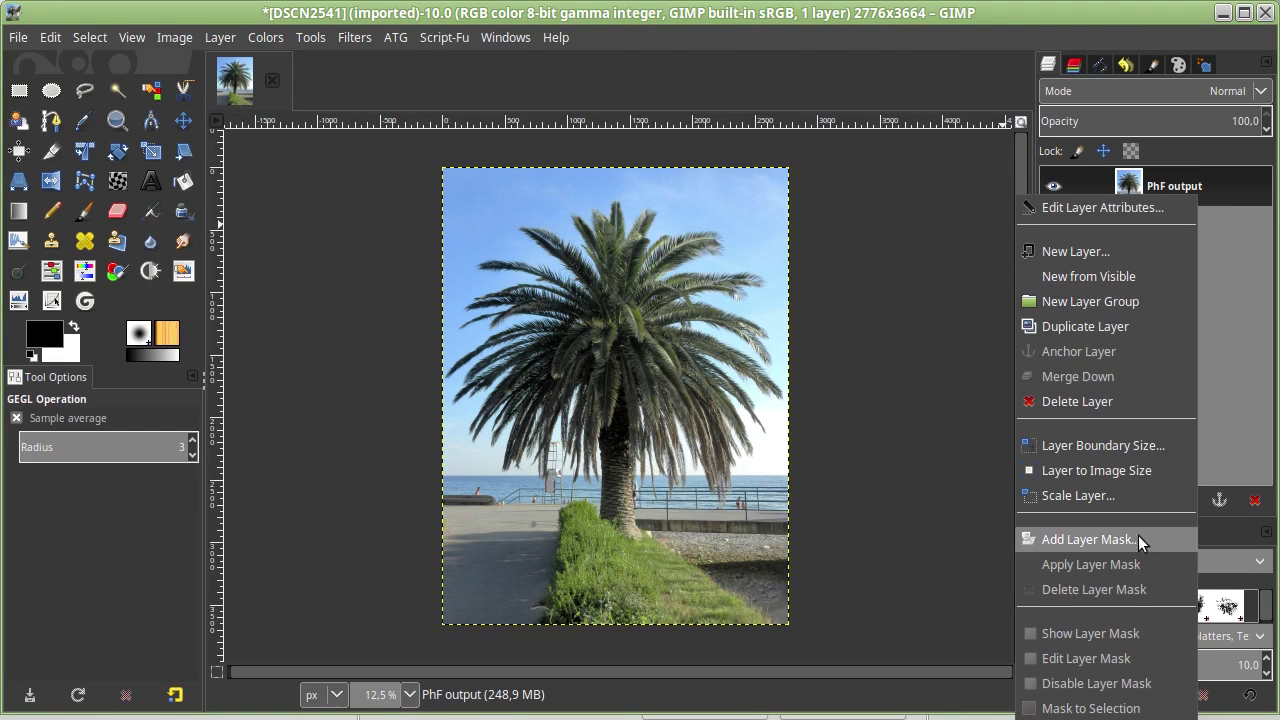
key(Escape)
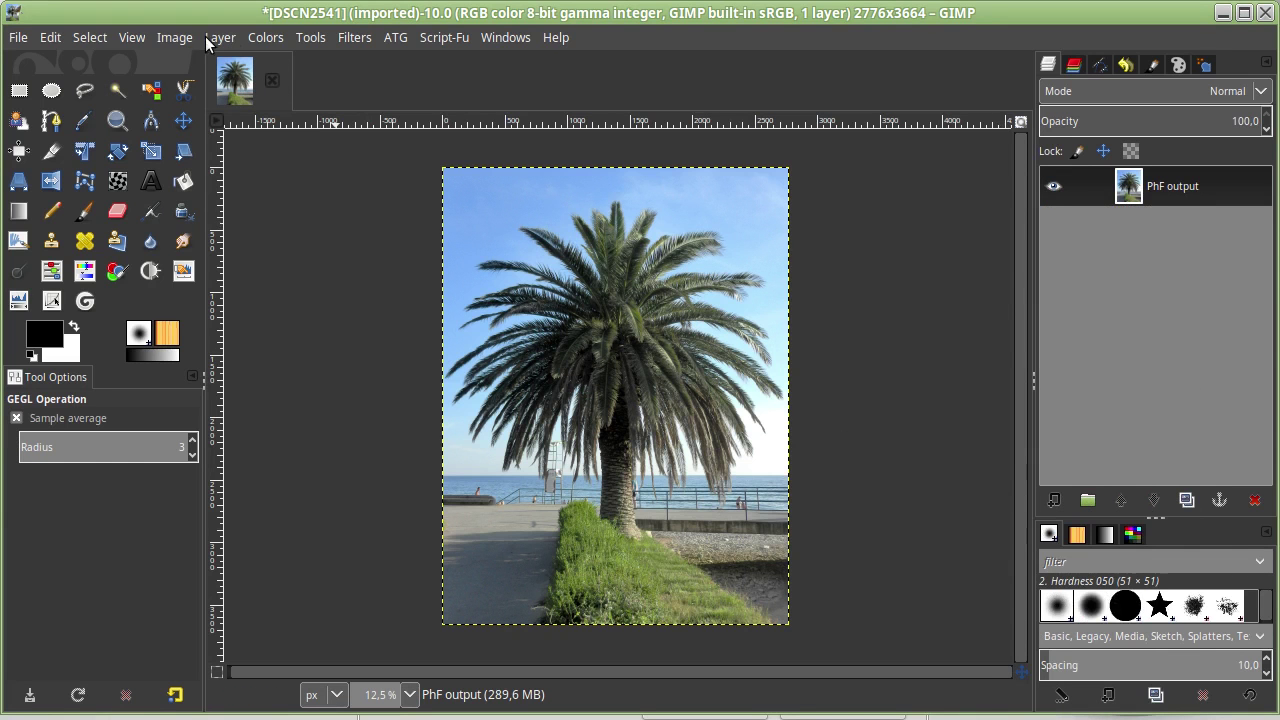
click(268, 38)
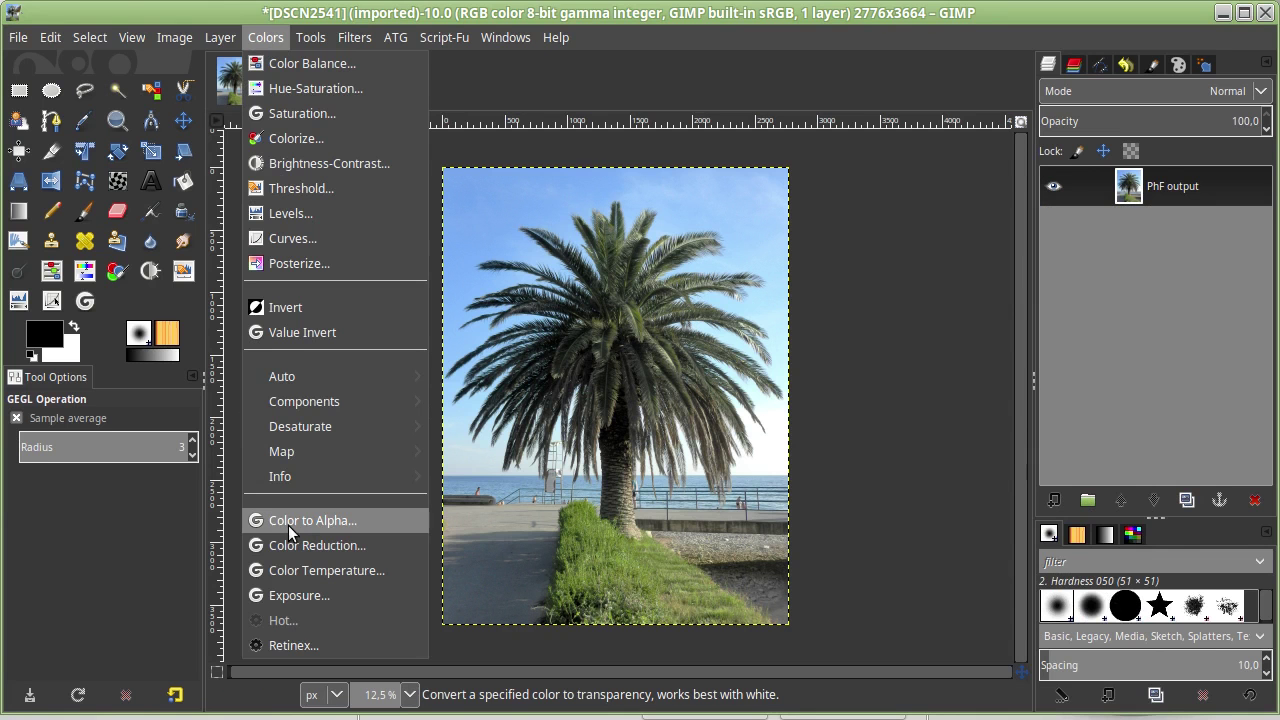
click(320, 522)
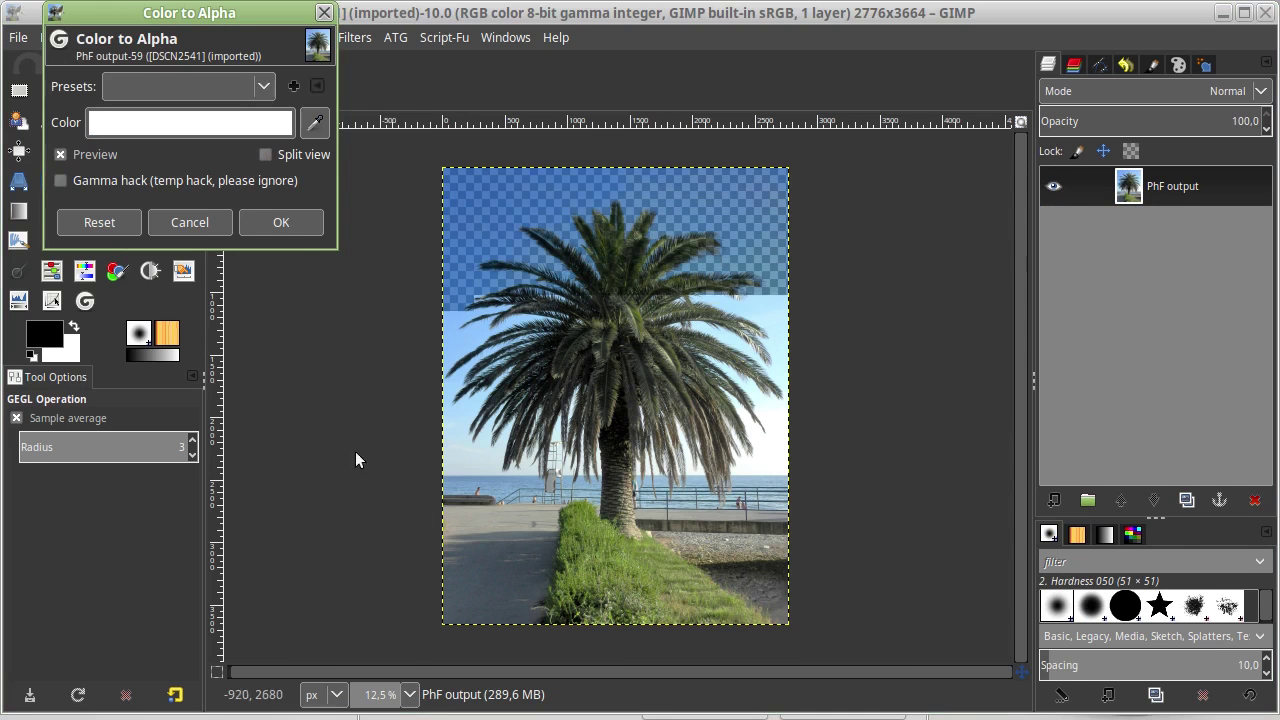
scroll(518, 258, up, 1)
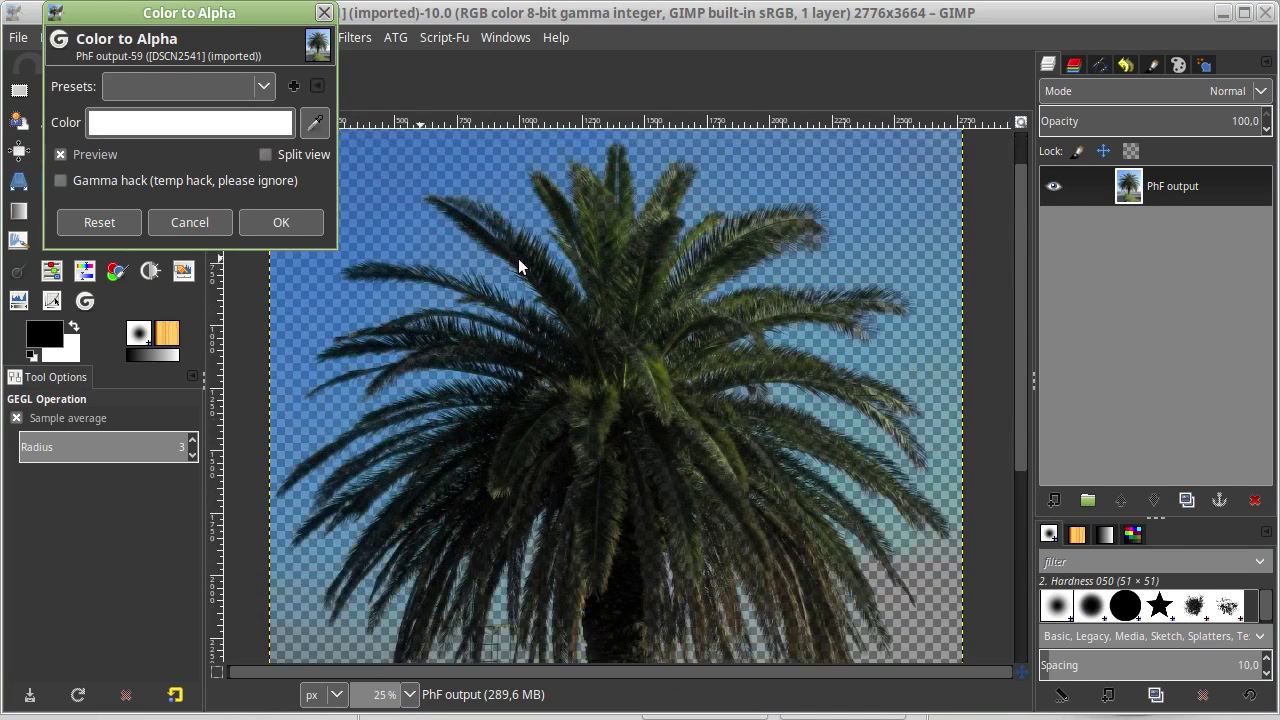
scroll(466, 246, down, 1)
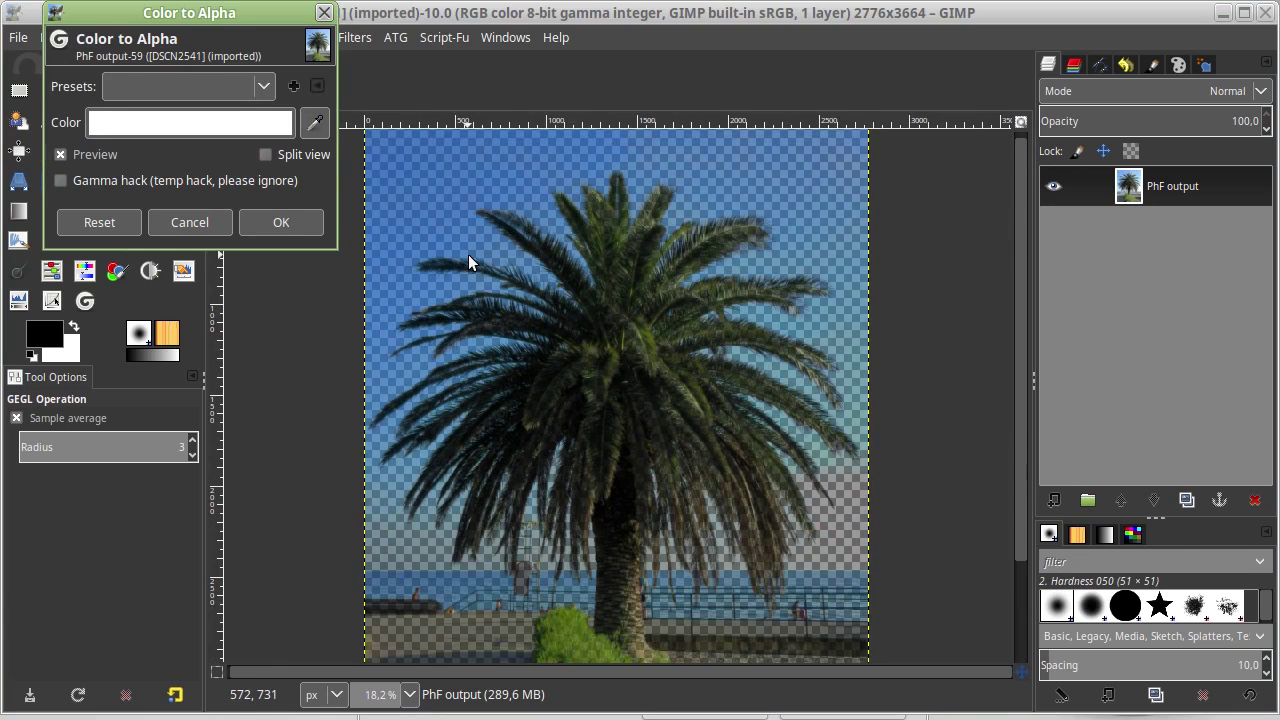
click(314, 122)
click(405, 175)
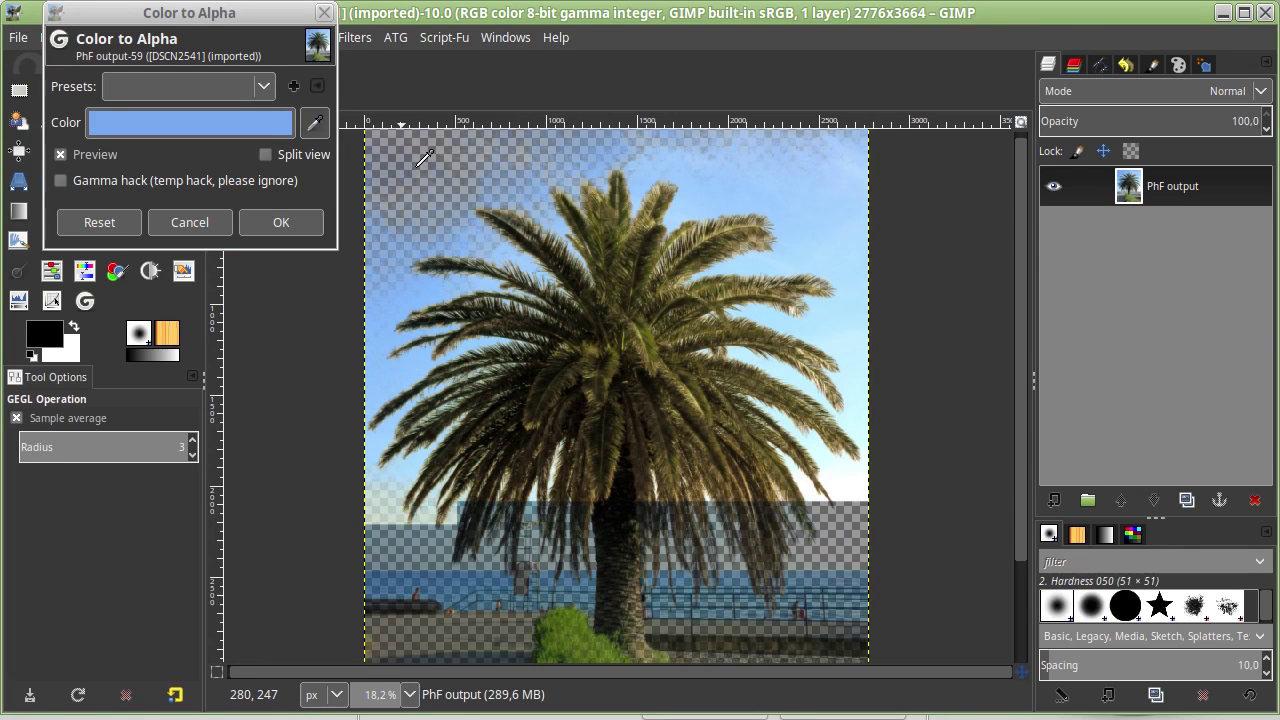
scroll(440, 340, down, 3)
scroll(440, 340, up, 3)
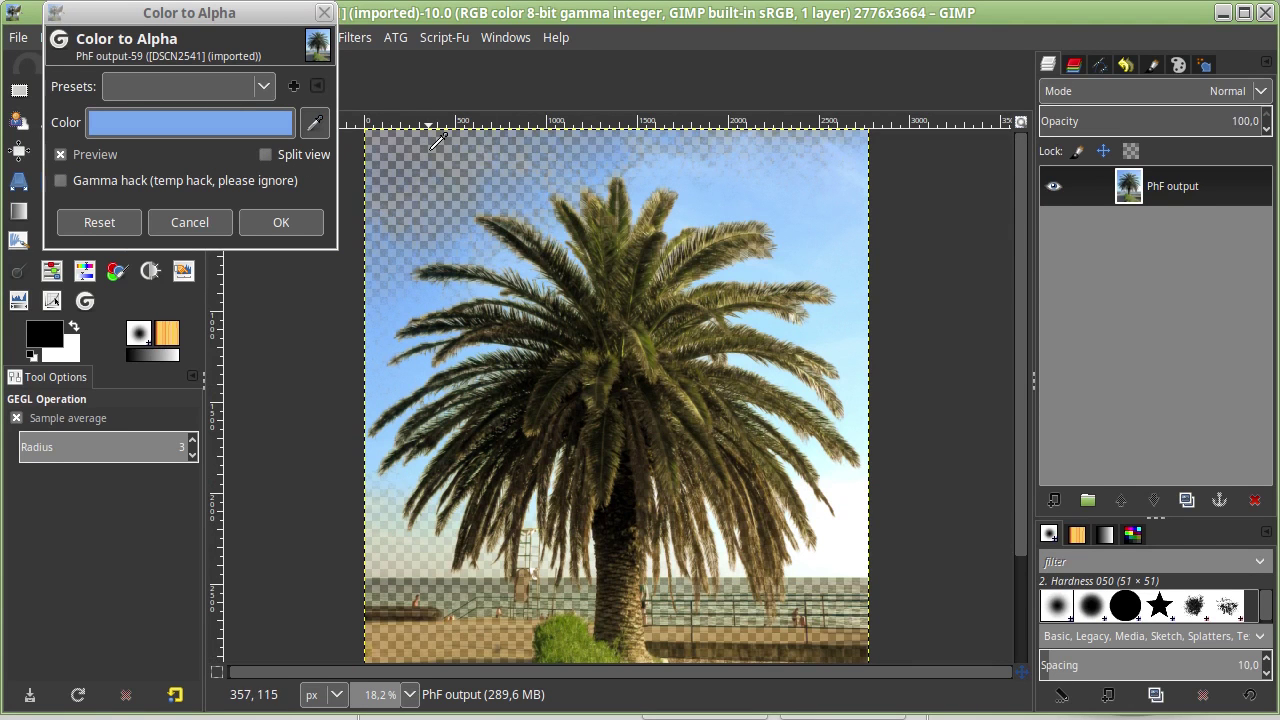
click(408, 216)
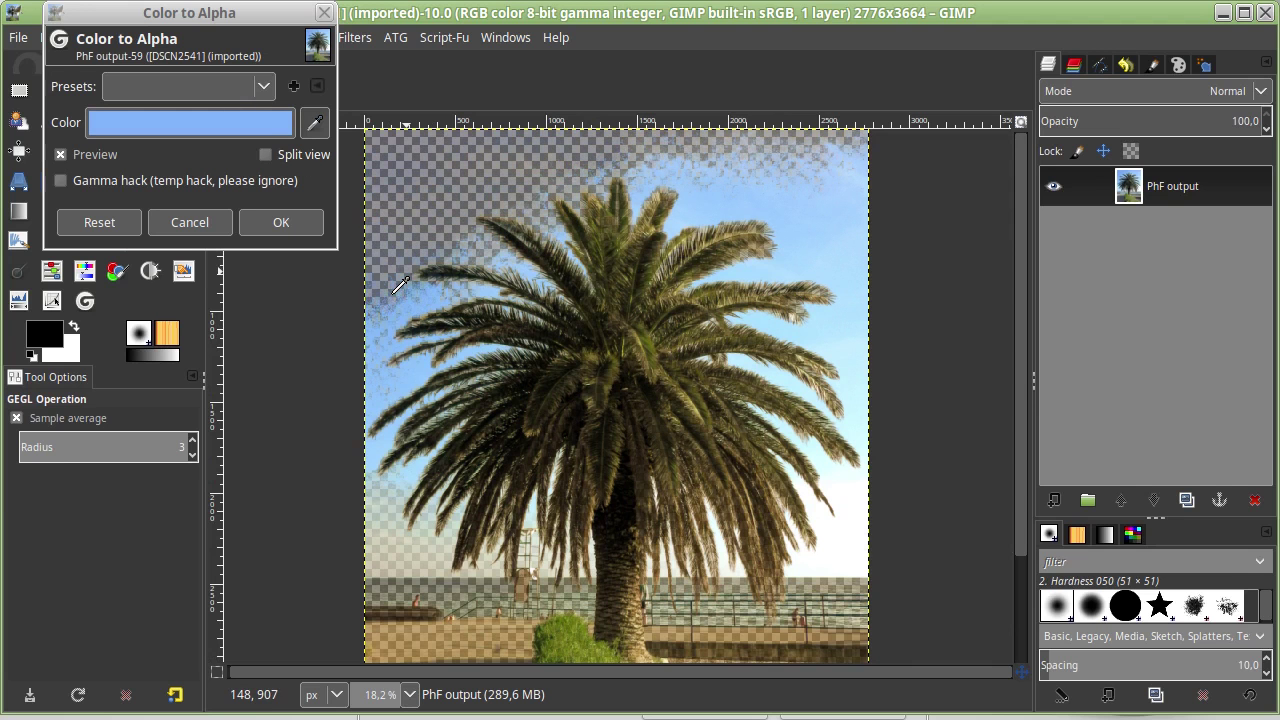
click(388, 316)
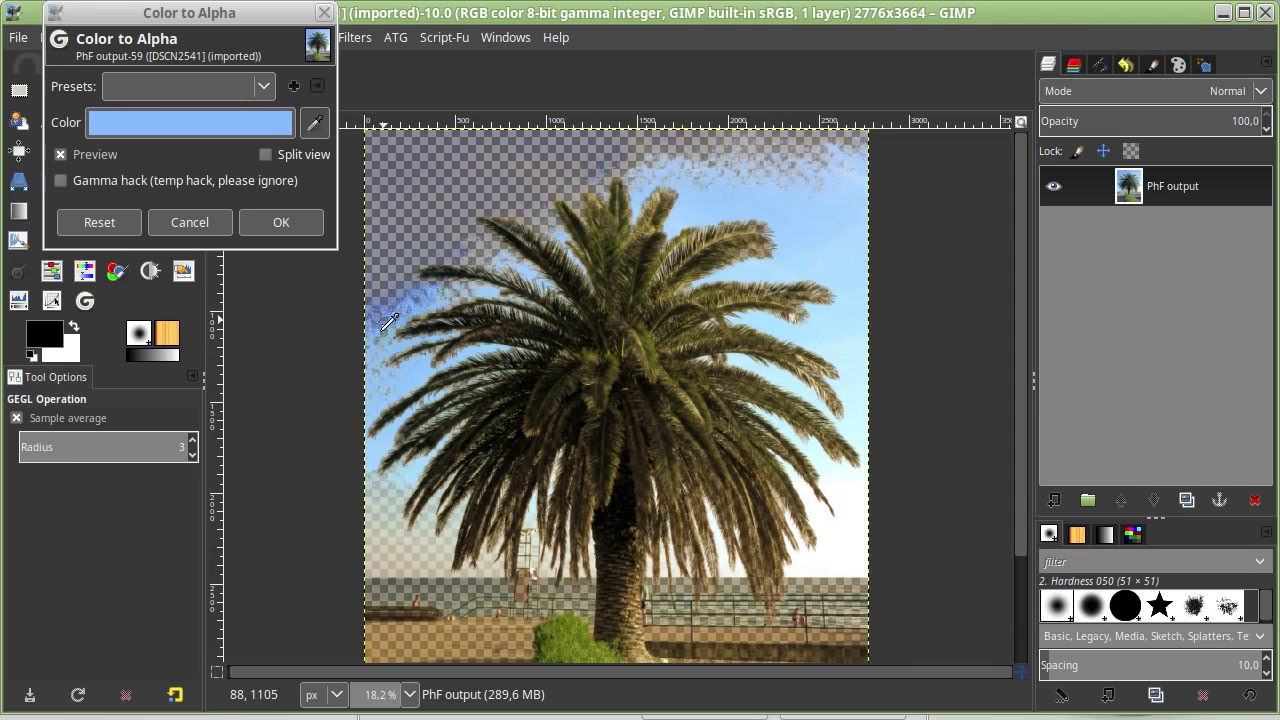
click(847, 244)
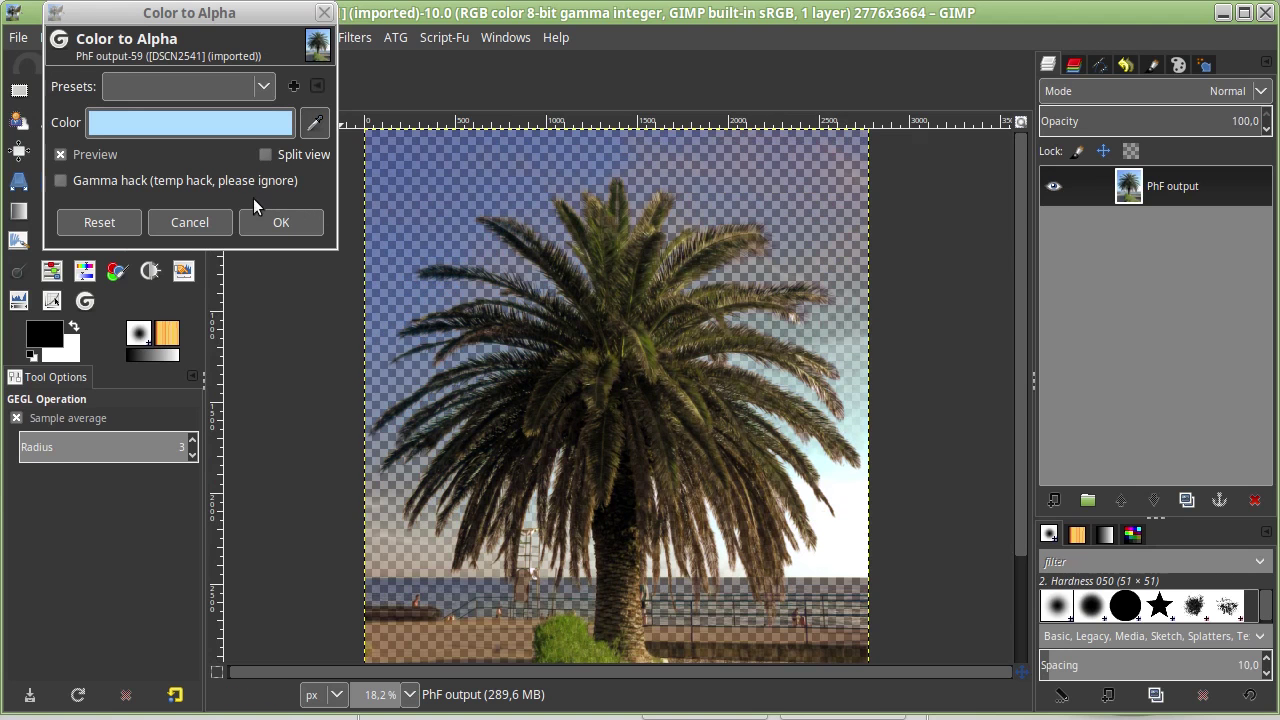
click(199, 222)
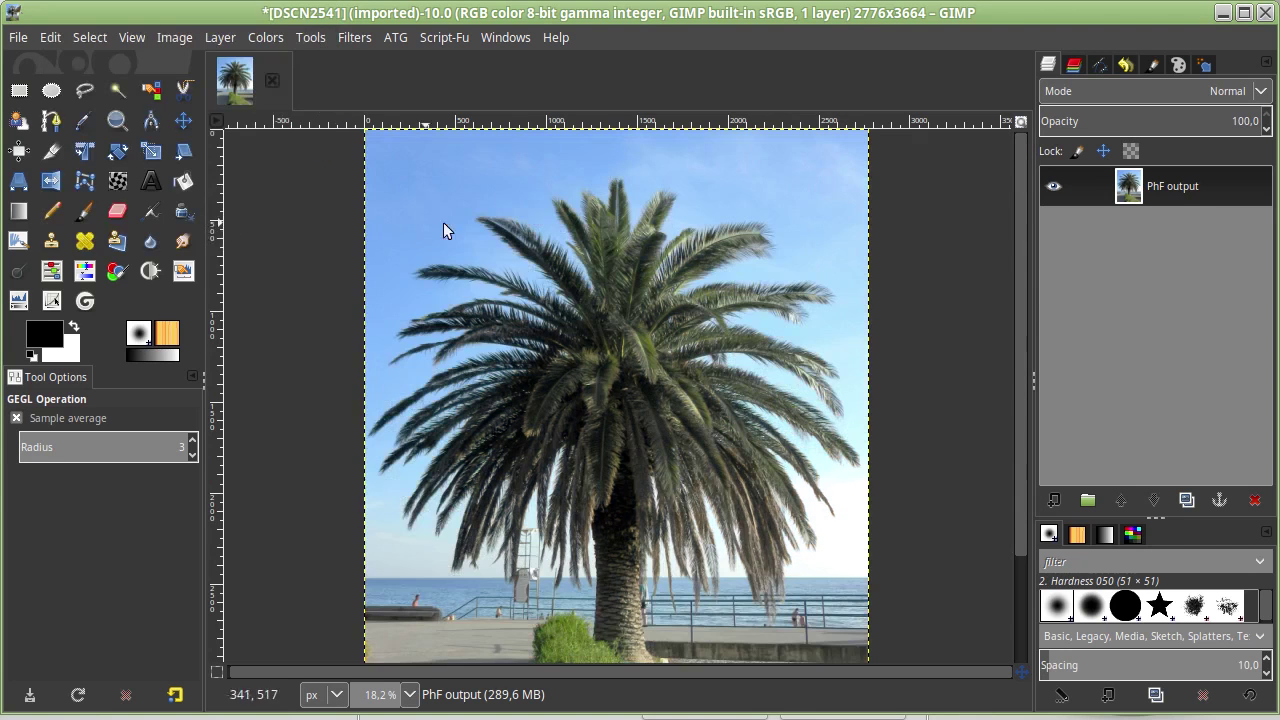
Close the palm photo without saving and create a new 800×600 white canvas
click(272, 81)
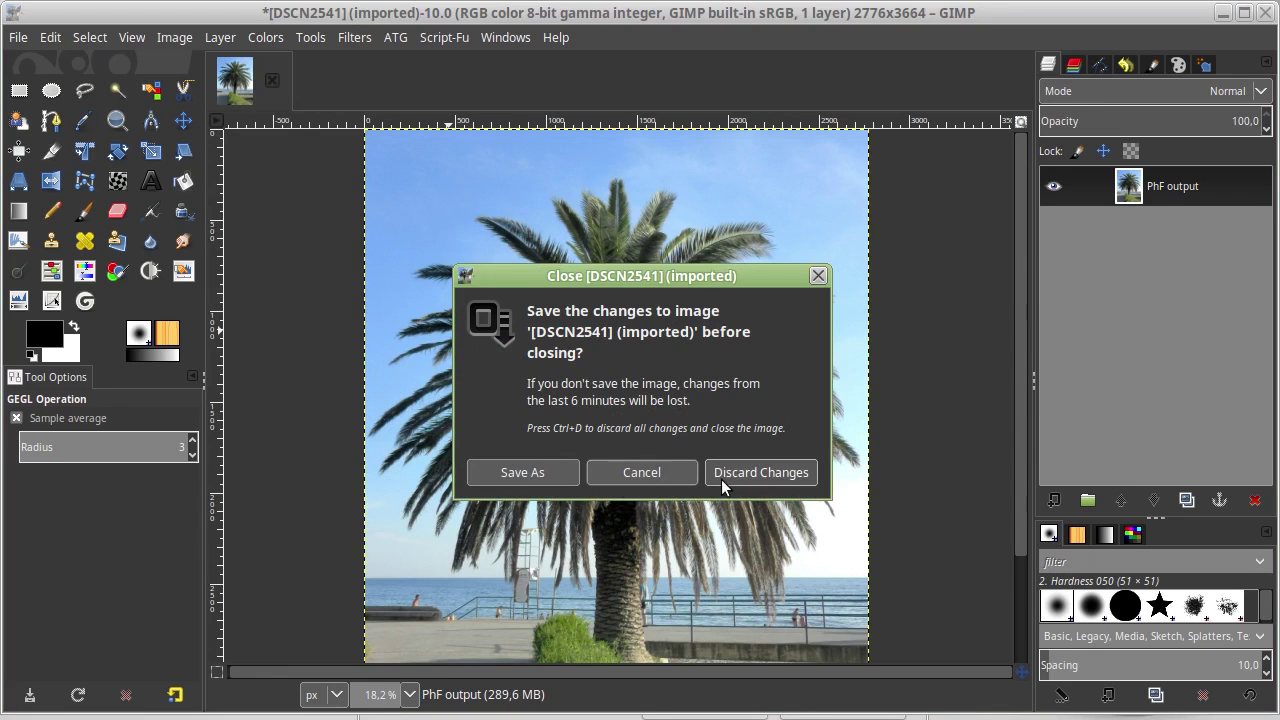
click(721, 479)
click(18, 37)
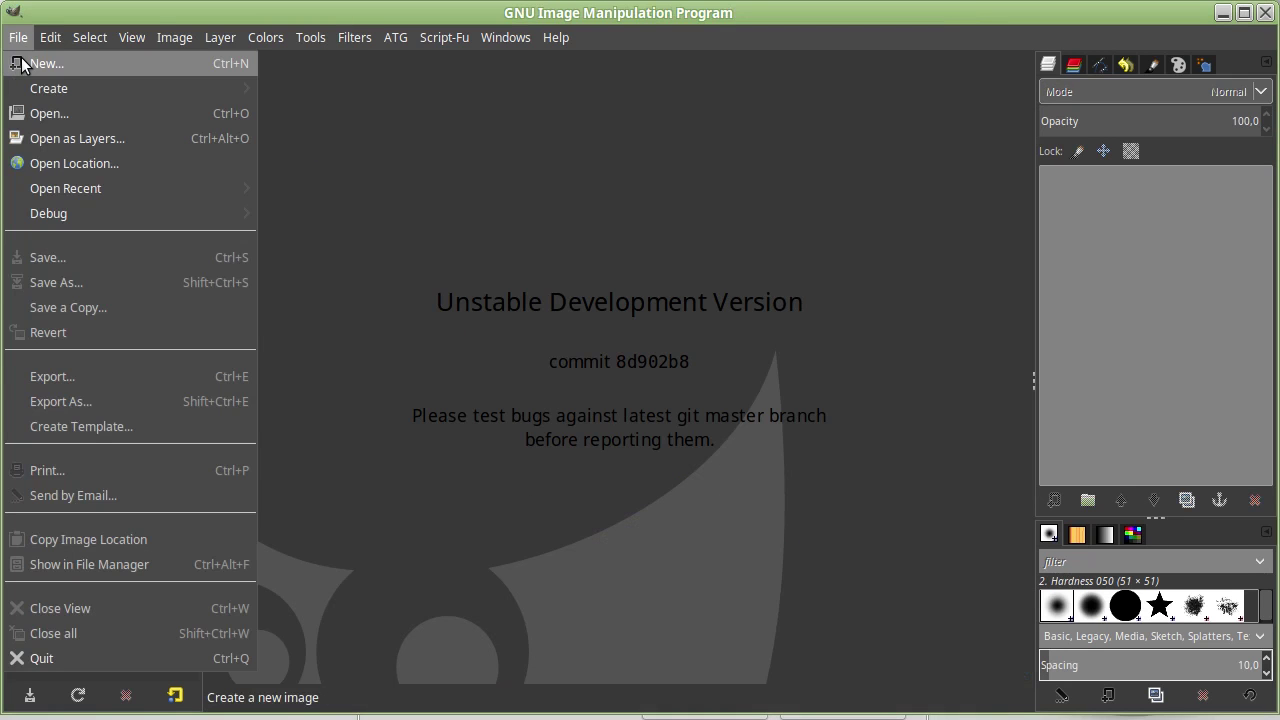
click(22, 63)
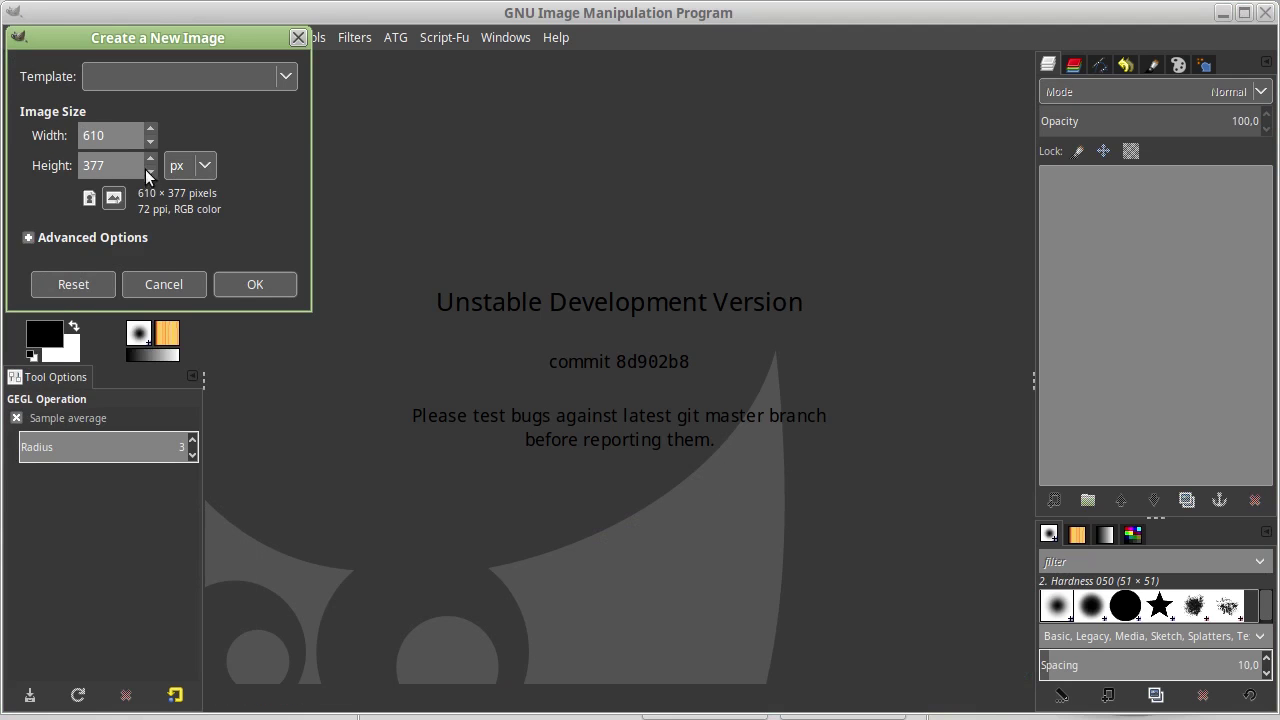
drag(128, 140, 5, 115)
text(800)
drag(119, 160, 51, 167)
text(600)
click(255, 292)
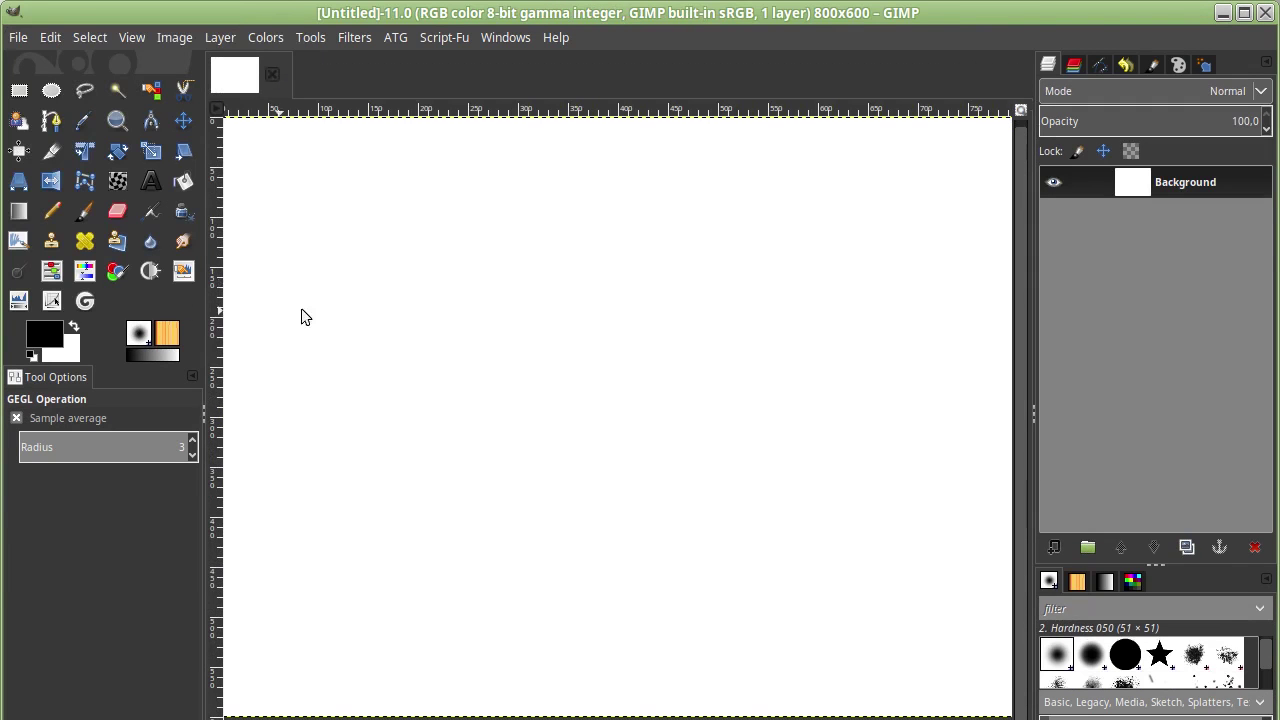
Check the Background layer options and keep black as the foreground colour
right_click(1226, 182)
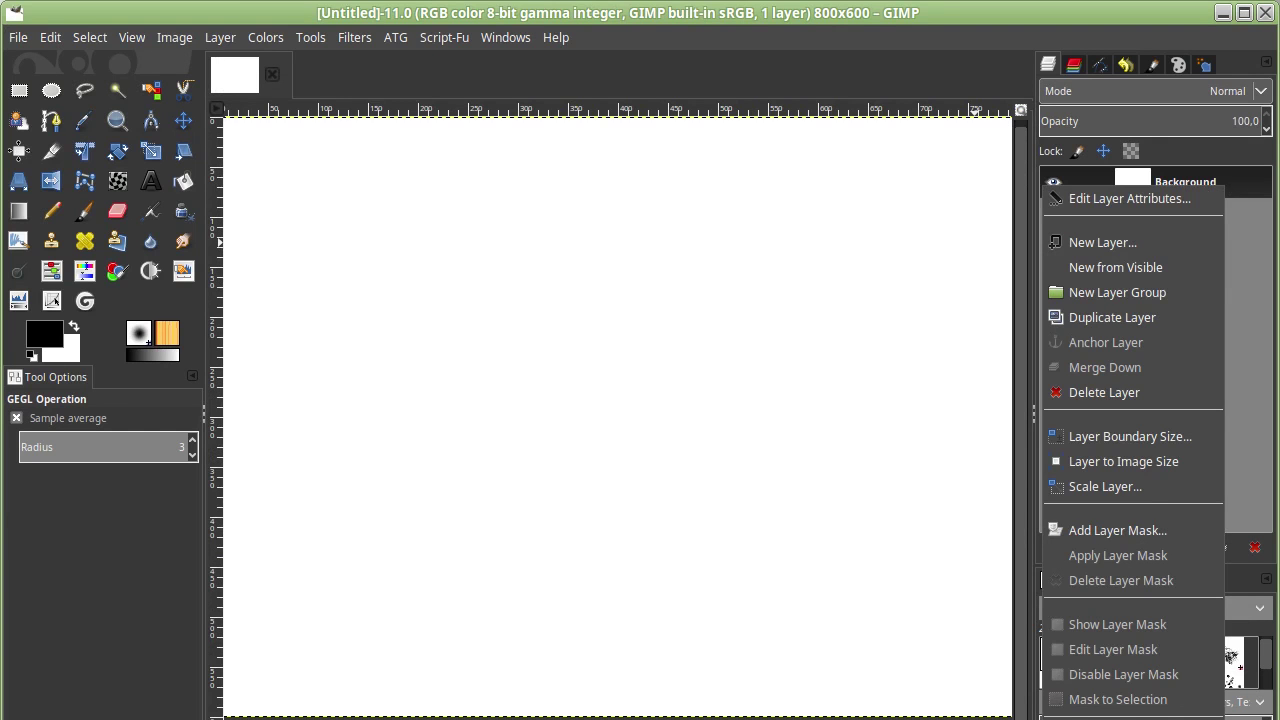
click(382, 226)
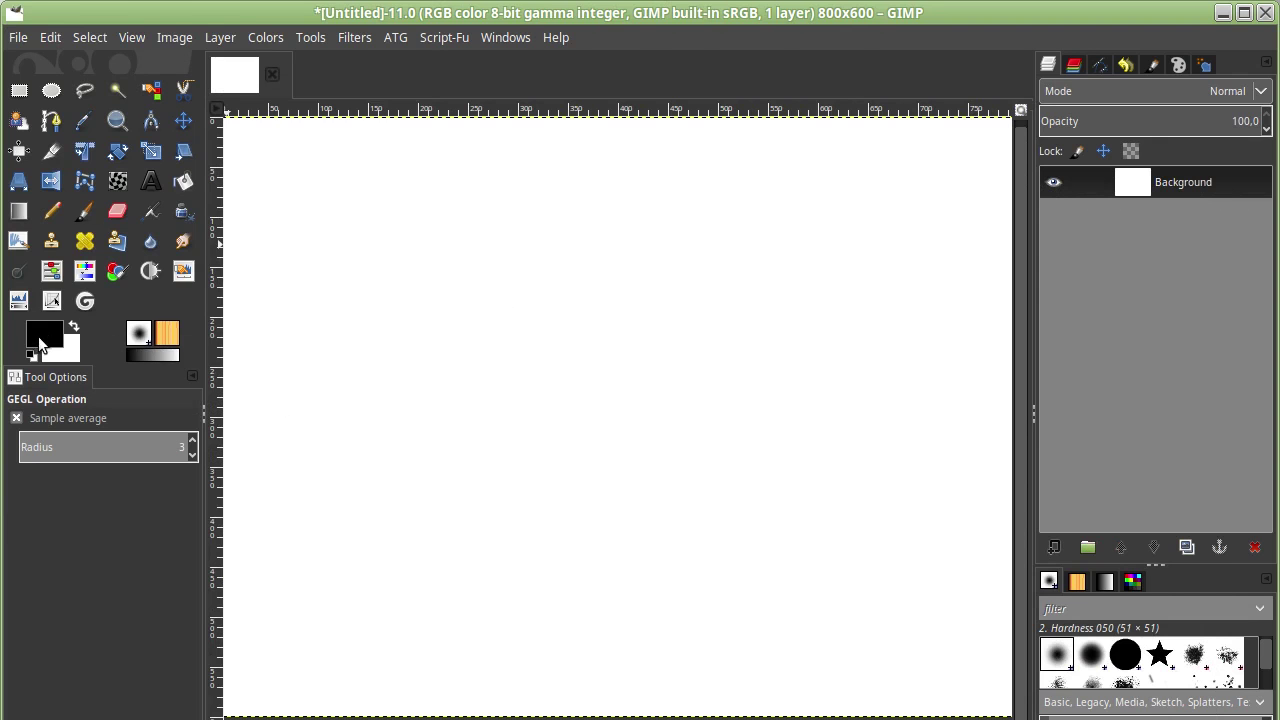
click(40, 343)
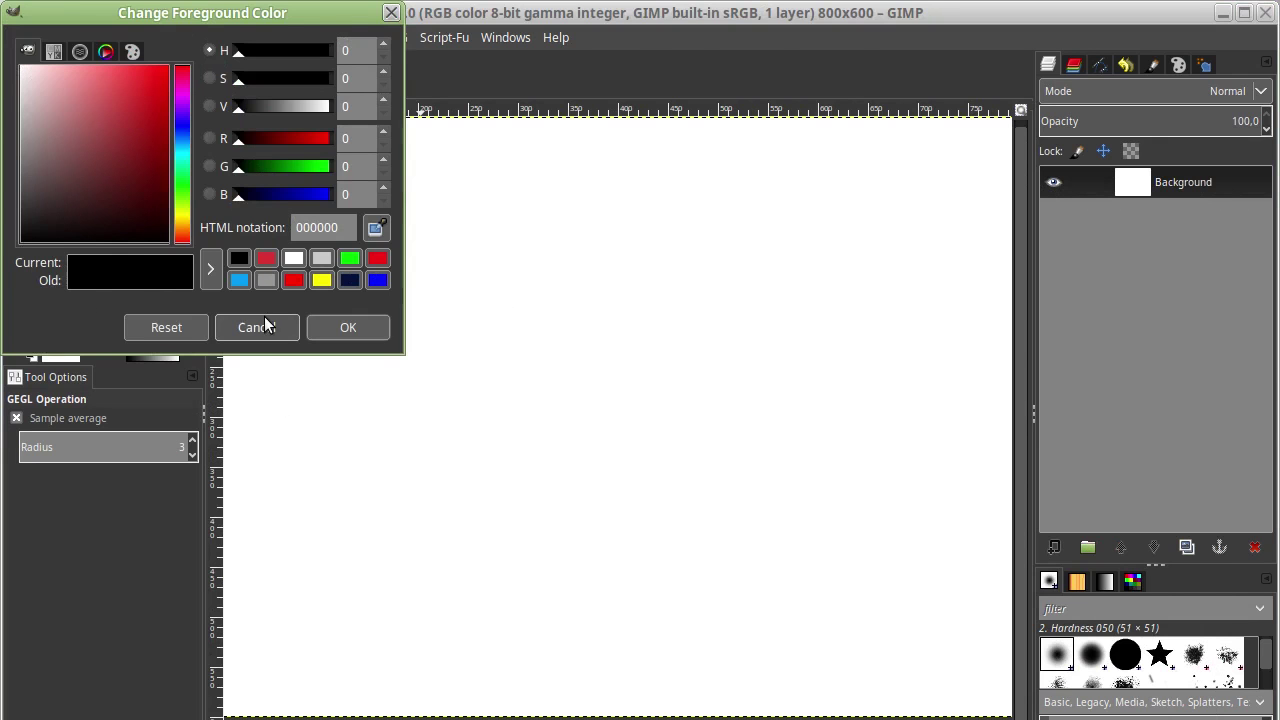
click(263, 320)
Choose the round Hardness 100 brush, briefly try Color to Alpha, and paint a thick black zigzag
click(1125, 655)
click(1160, 660)
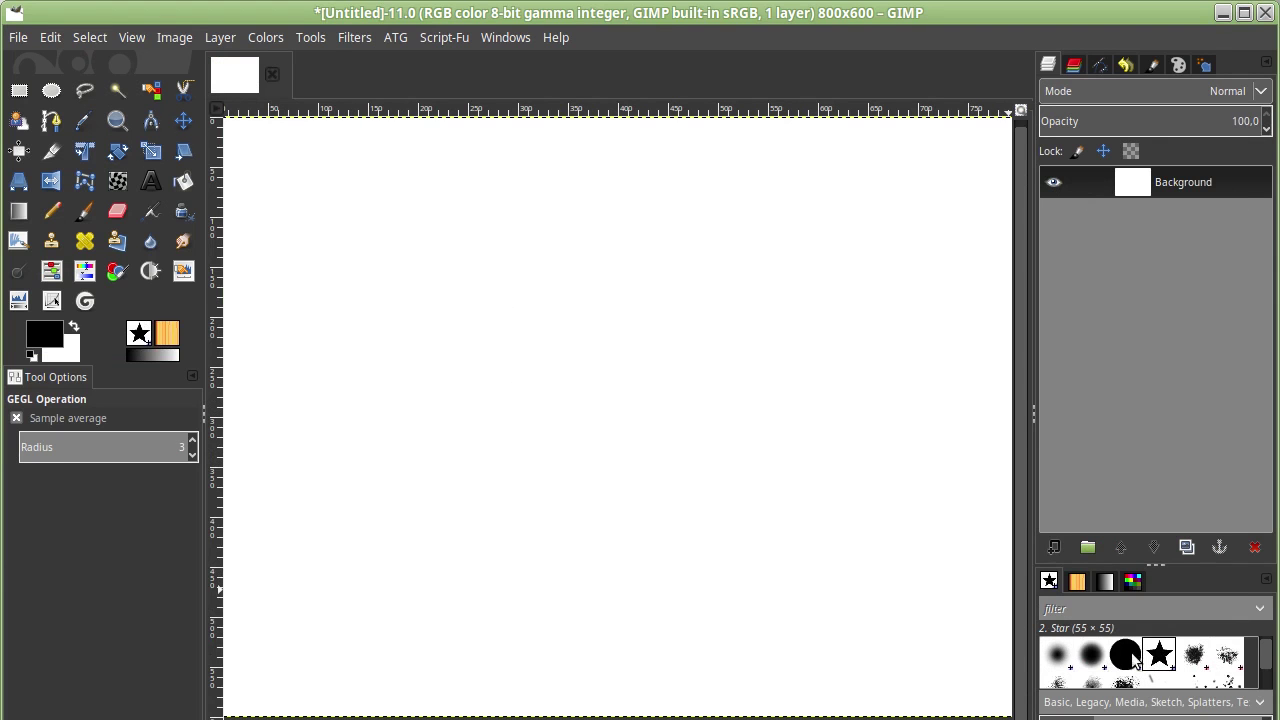
click(1133, 652)
key(ctrl+shift+f)
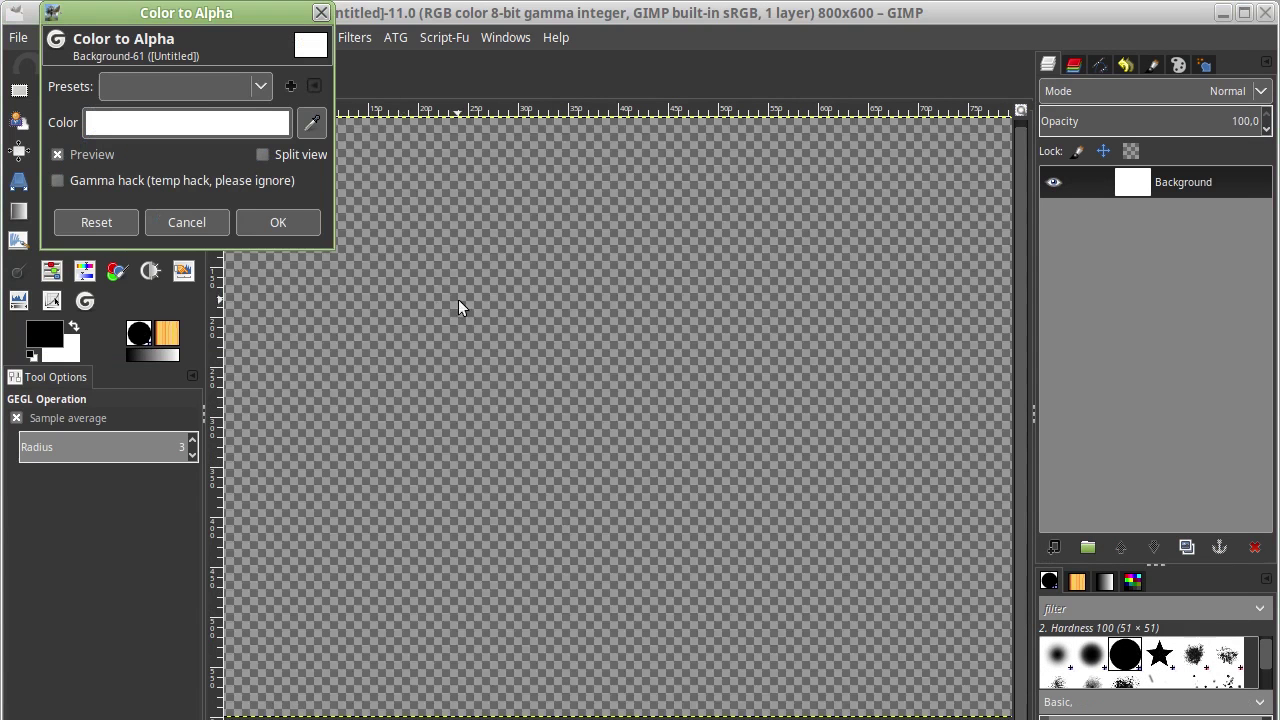
click(209, 224)
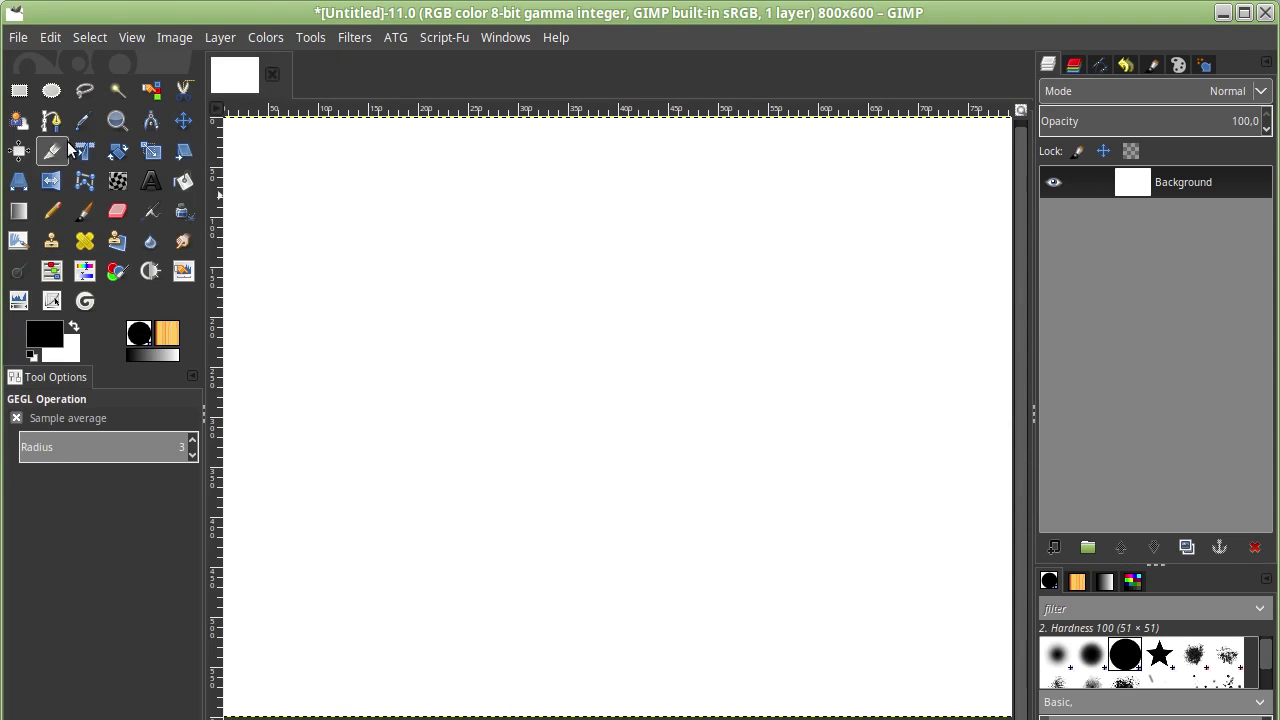
click(85, 212)
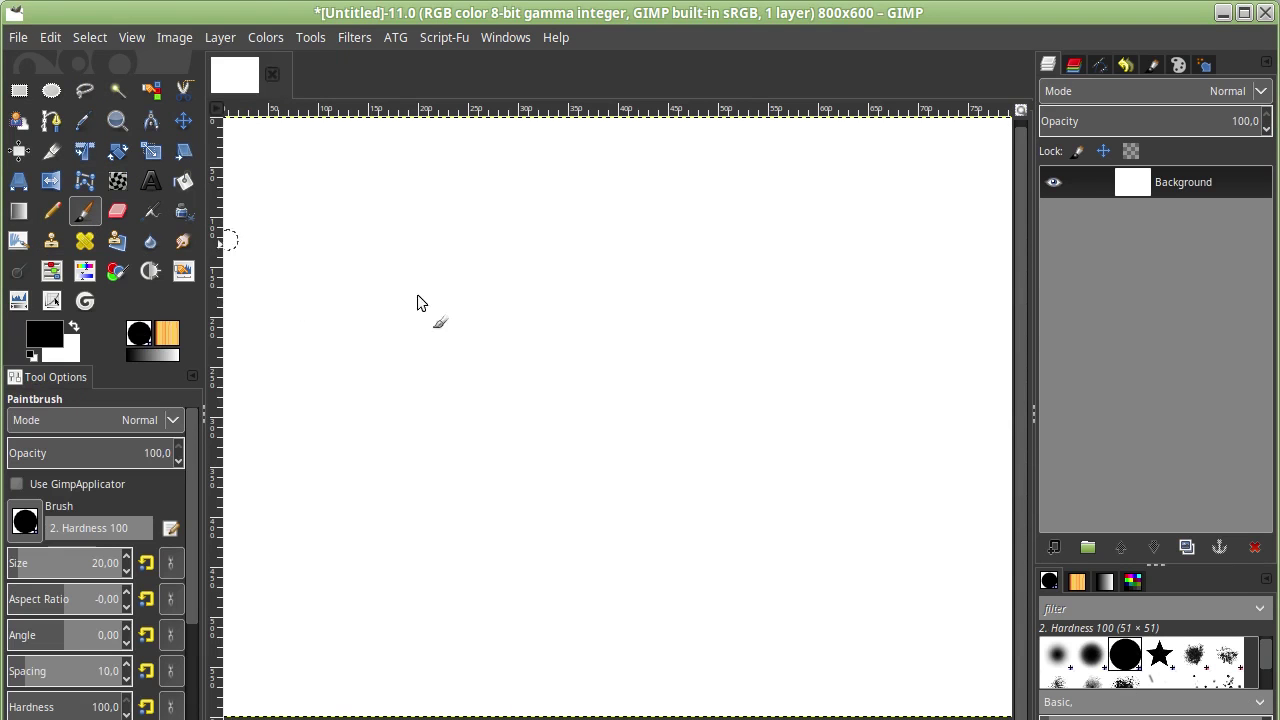
mouse_move(435, 344)
mouse_down()
mouse_move(718, 538)
mouse_move(400, 340)
mouse_up()
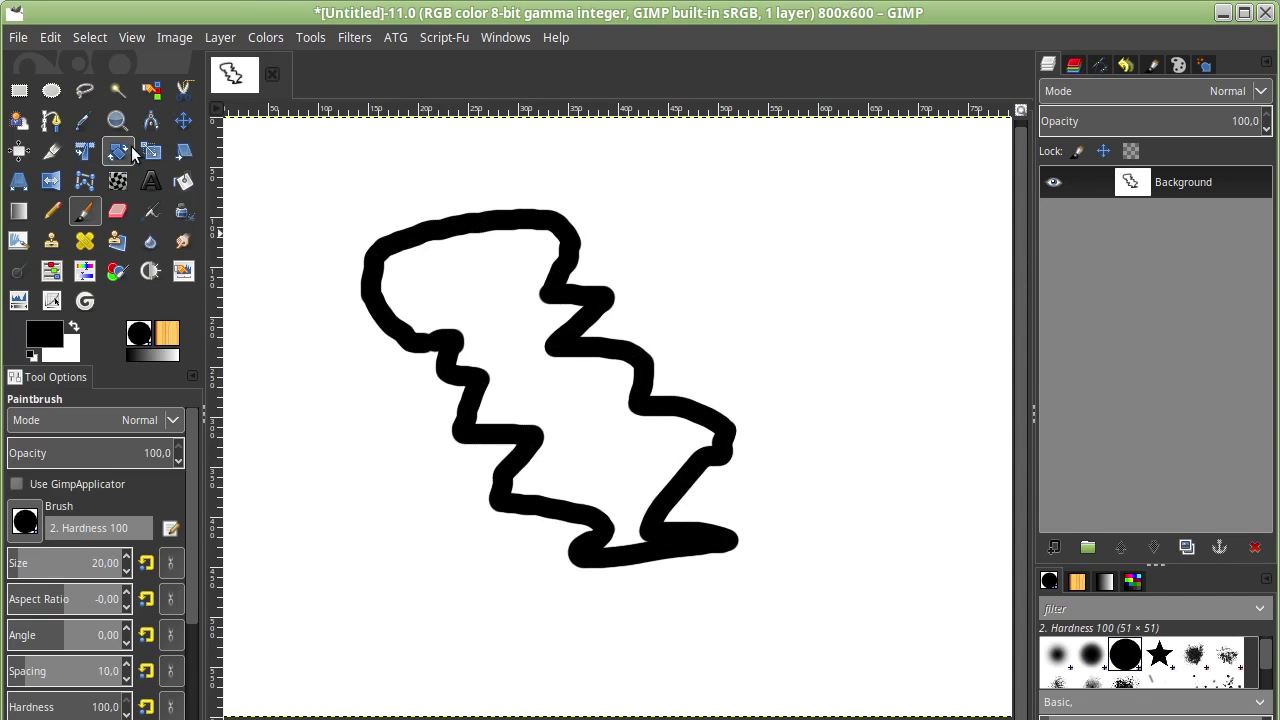
click(266, 37)
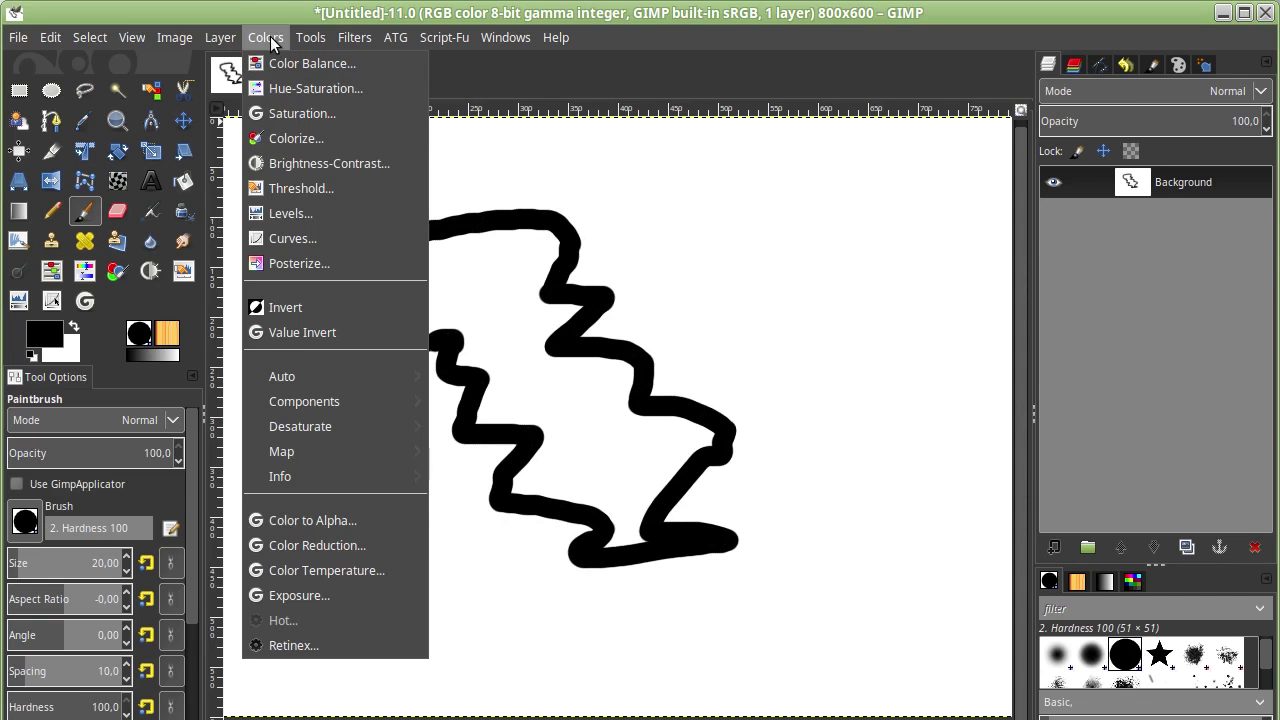
click(324, 522)
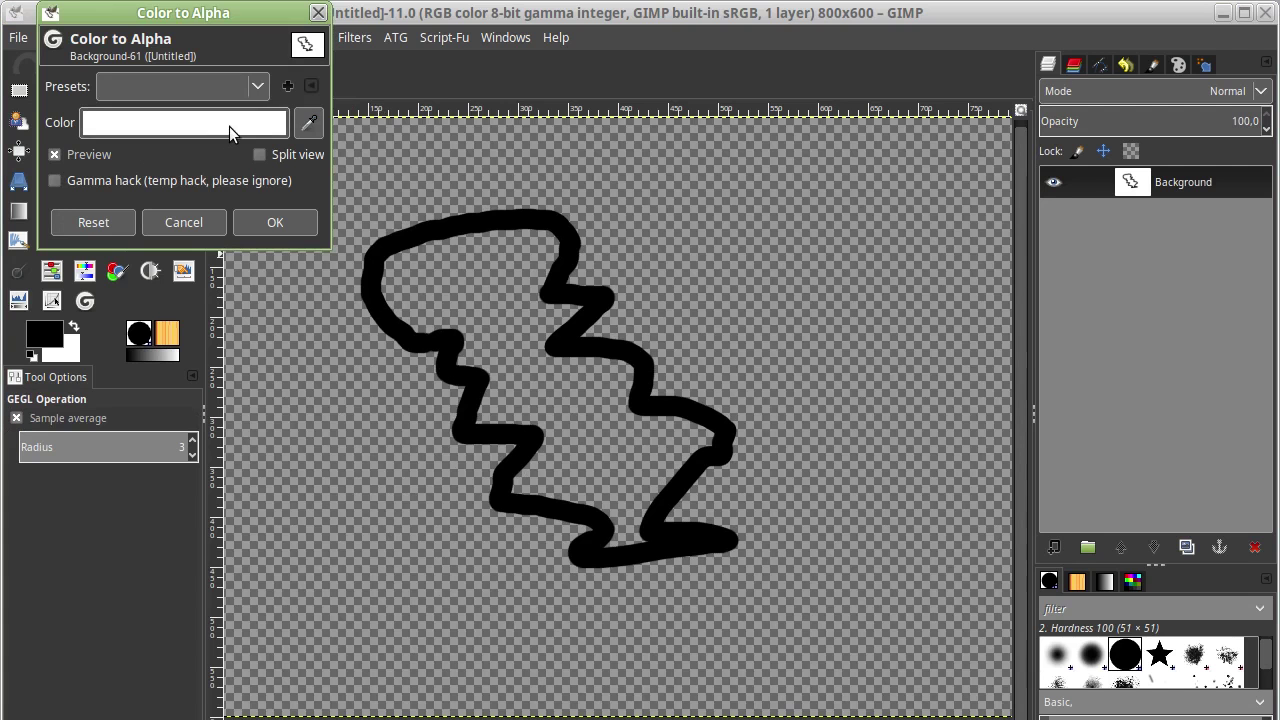
click(308, 124)
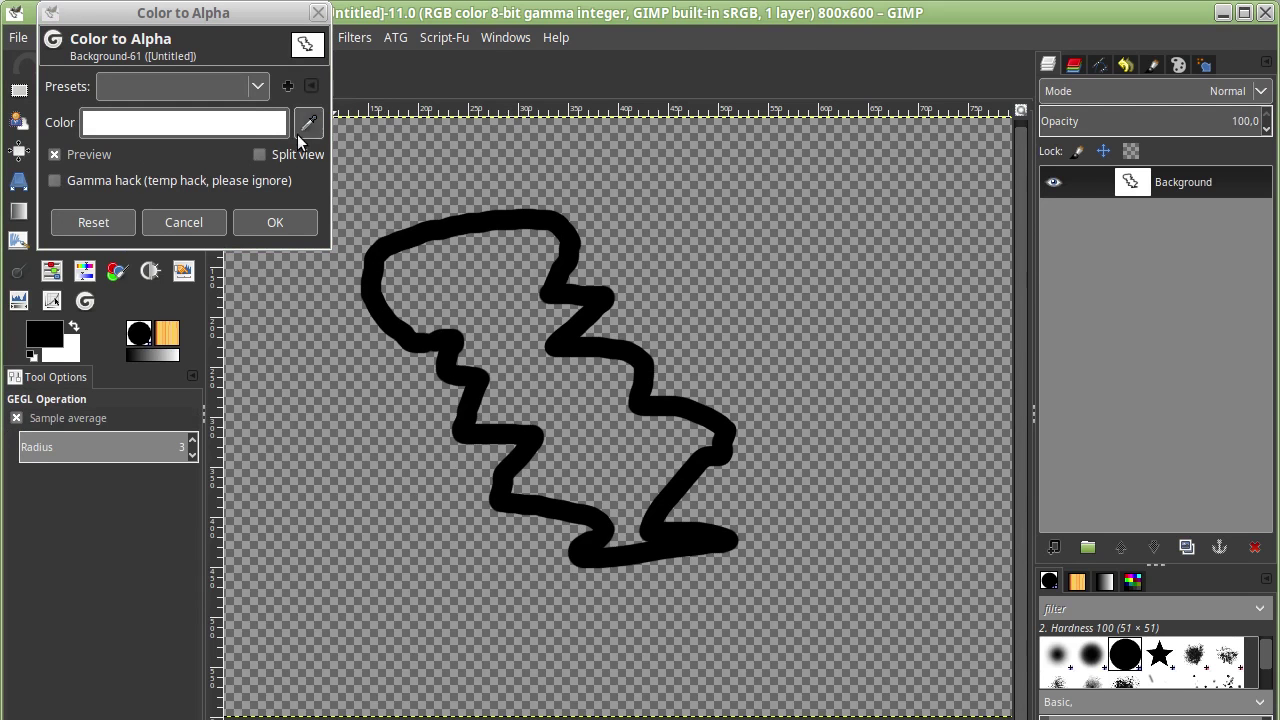
scroll(576, 207, up, 1)
scroll(577, 205, up, 2)
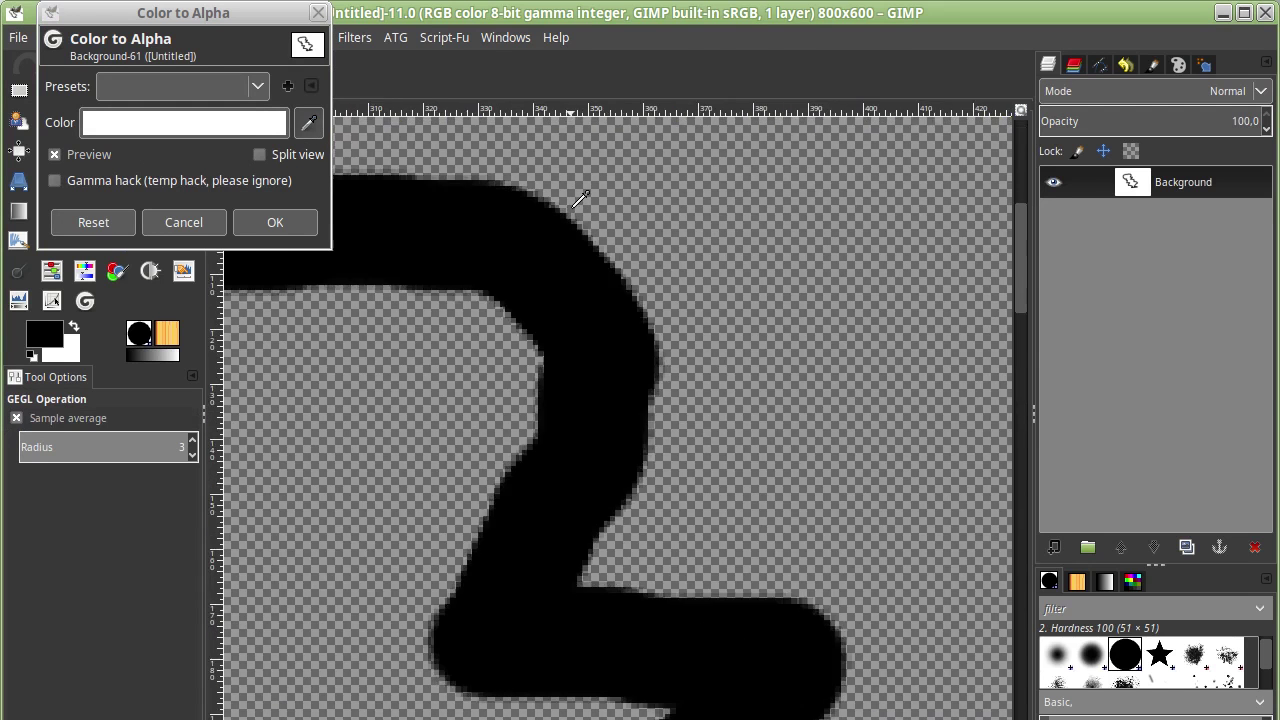
scroll(578, 204, up, 1)
scroll(578, 203, up, 1)
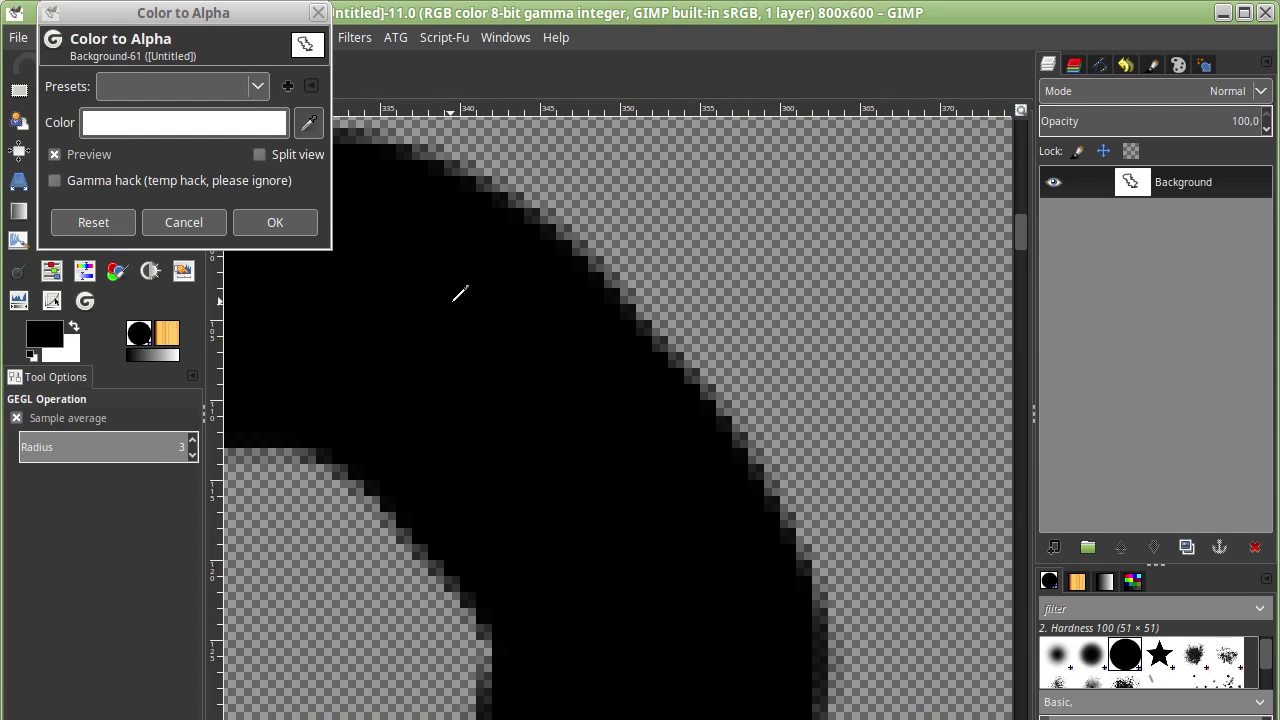
click(460, 293)
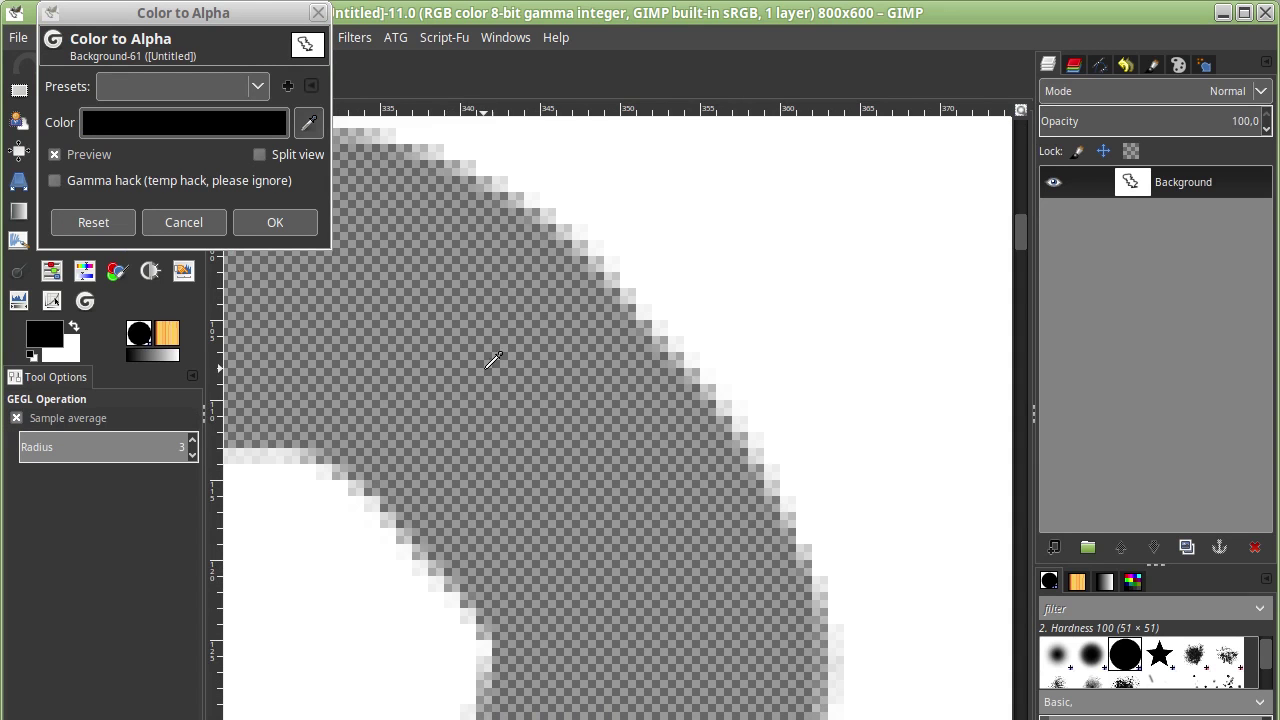
scroll(560, 354, down, 2)
scroll(572, 400, down, 3)
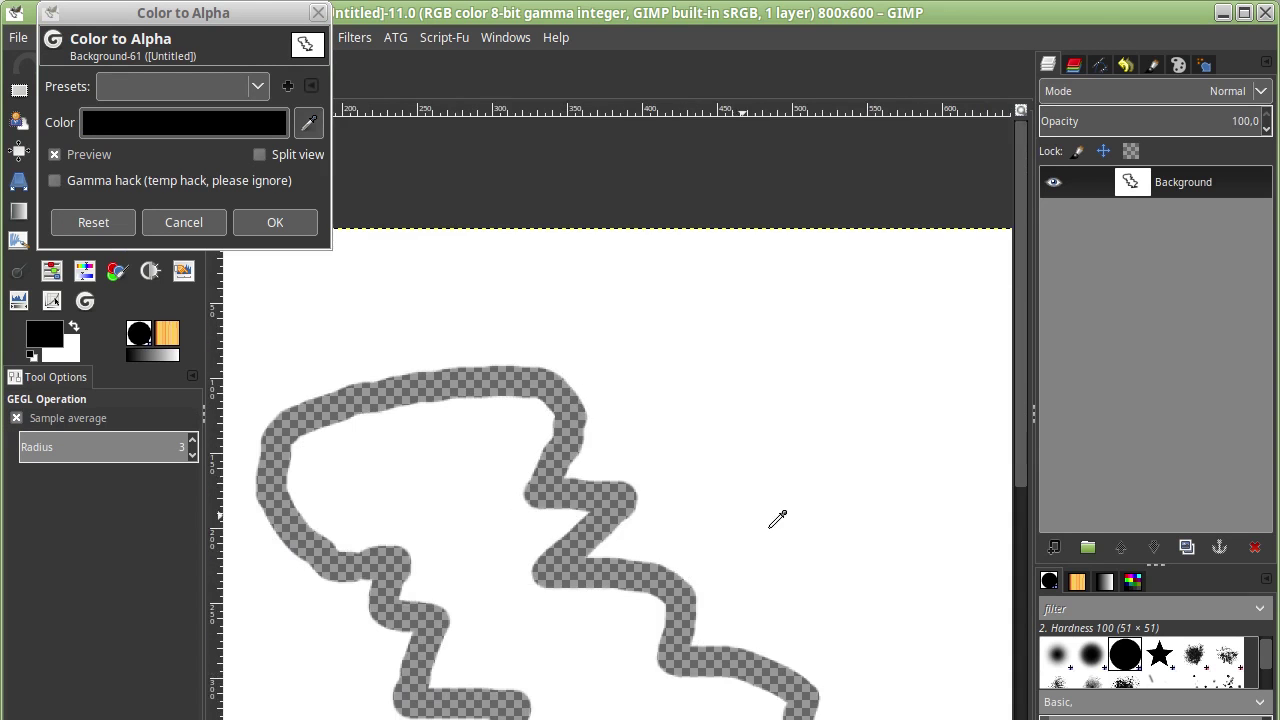
drag(748, 491, 693, 310)
drag(476, 489, 631, 337)
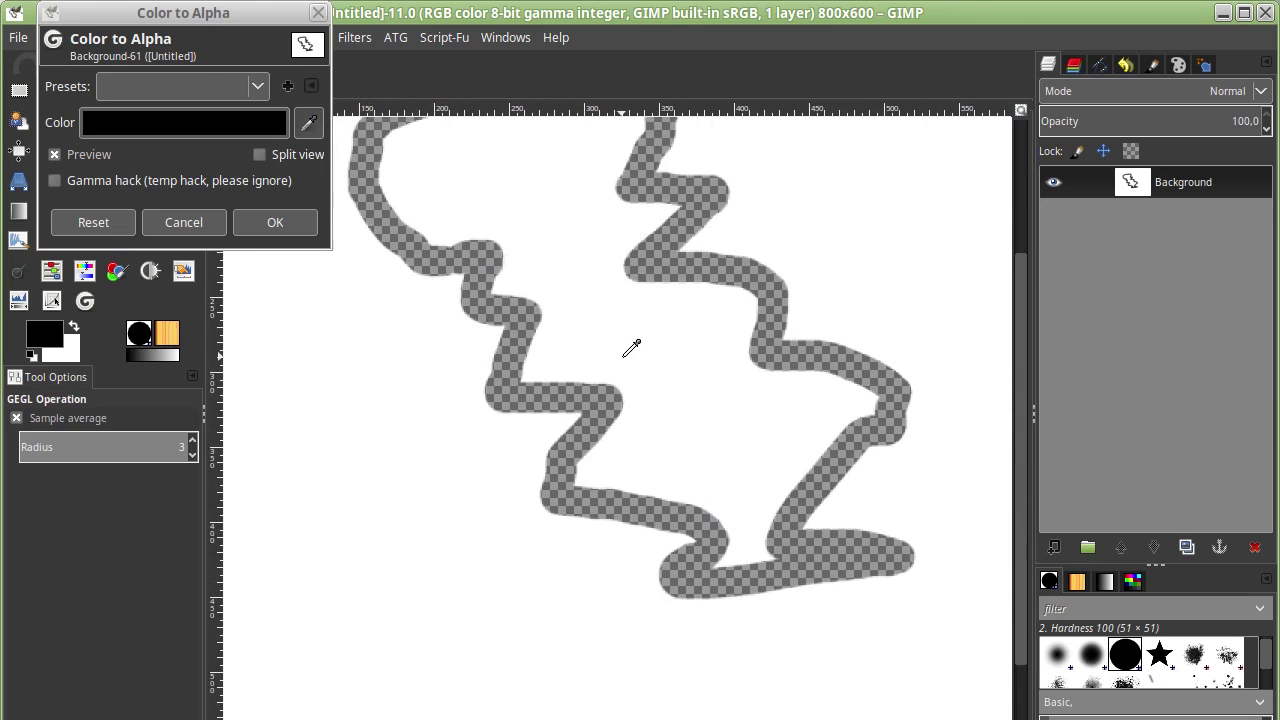
drag(633, 243, 568, 477)
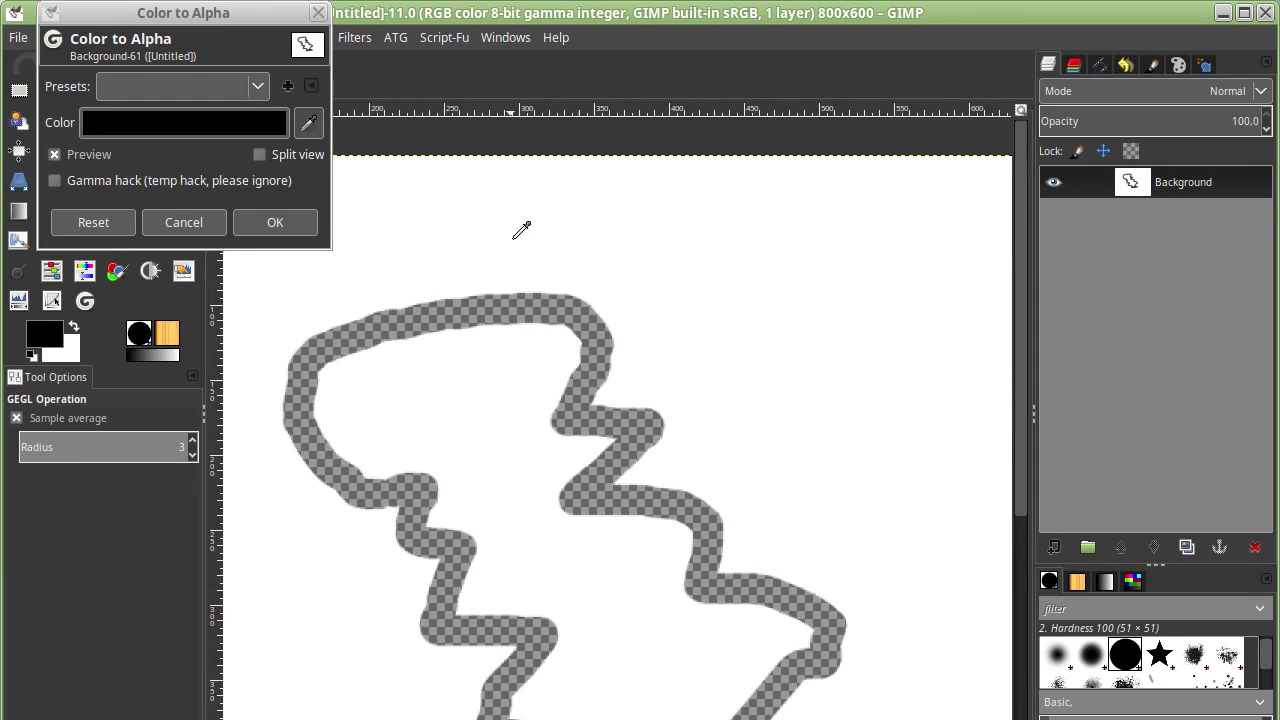
click(514, 238)
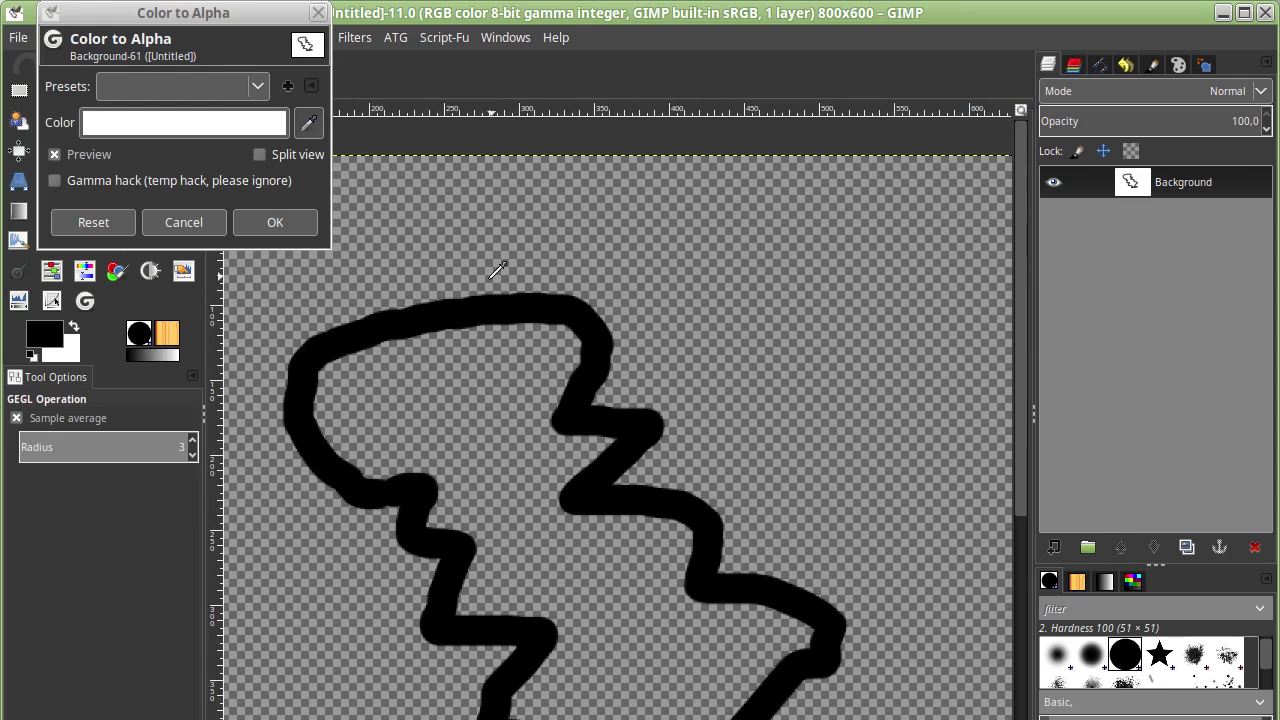
click(466, 303)
click(466, 372)
click(466, 310)
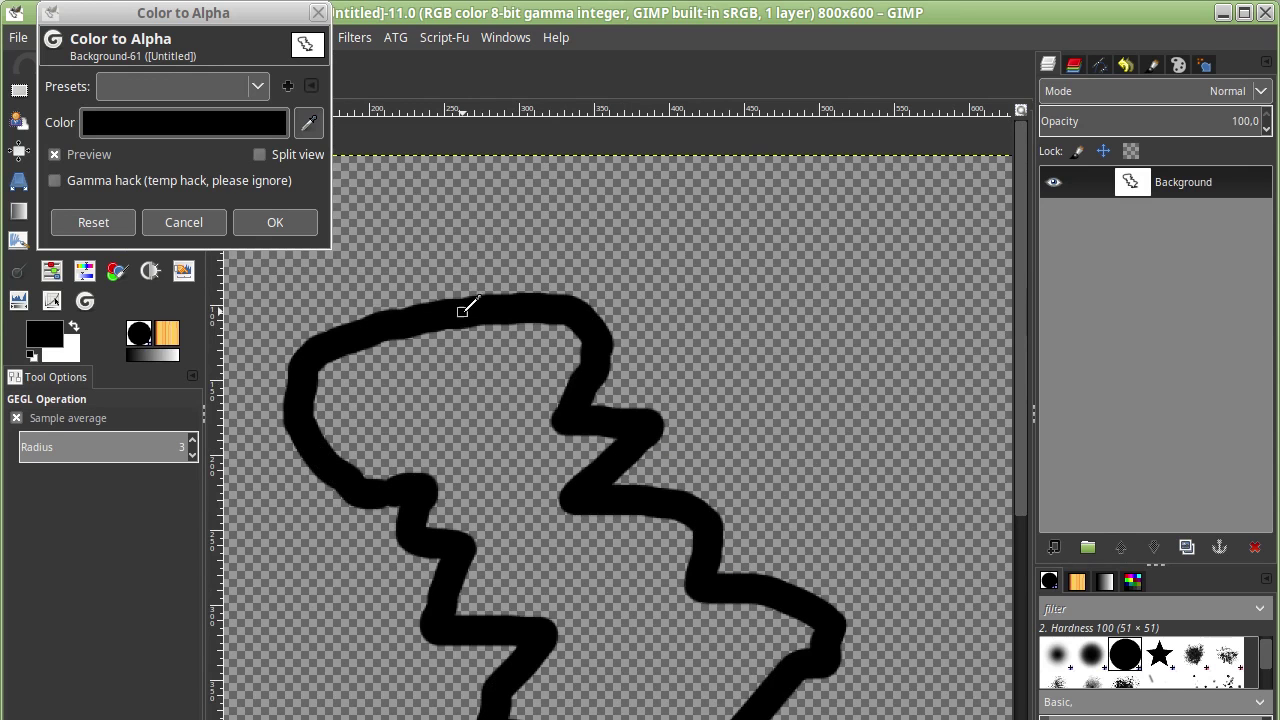
click(483, 224)
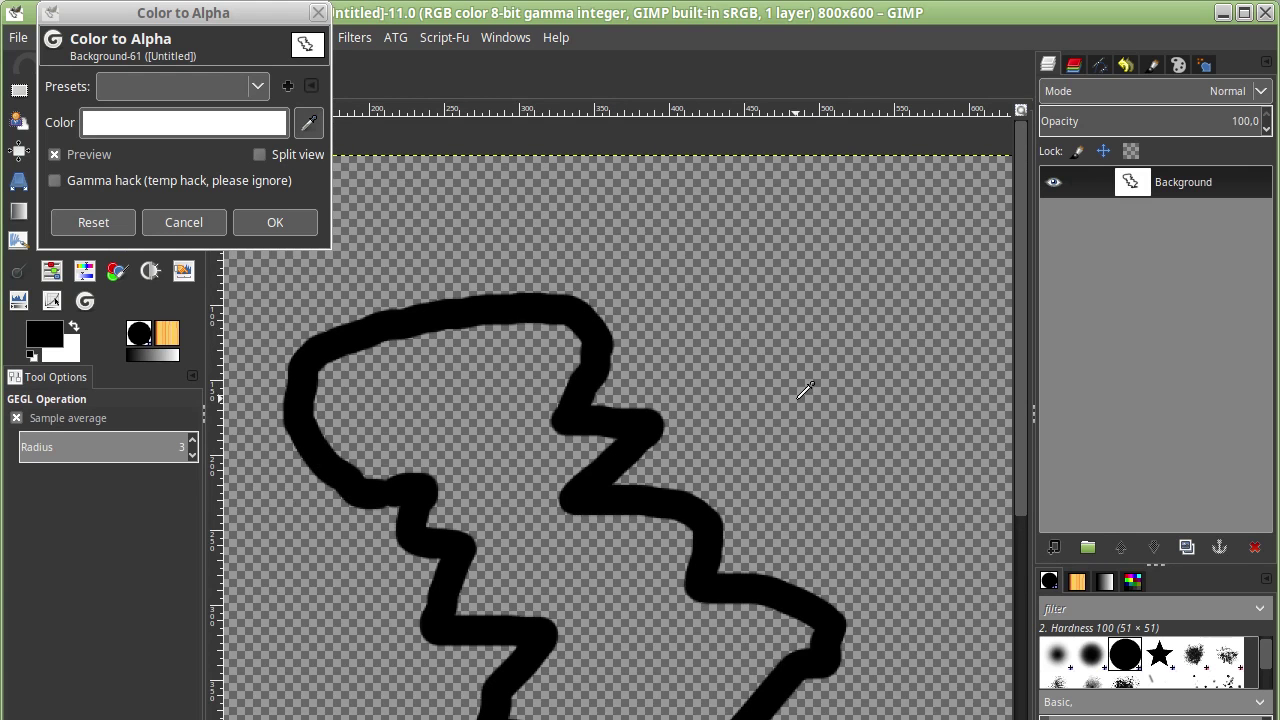
click(259, 155)
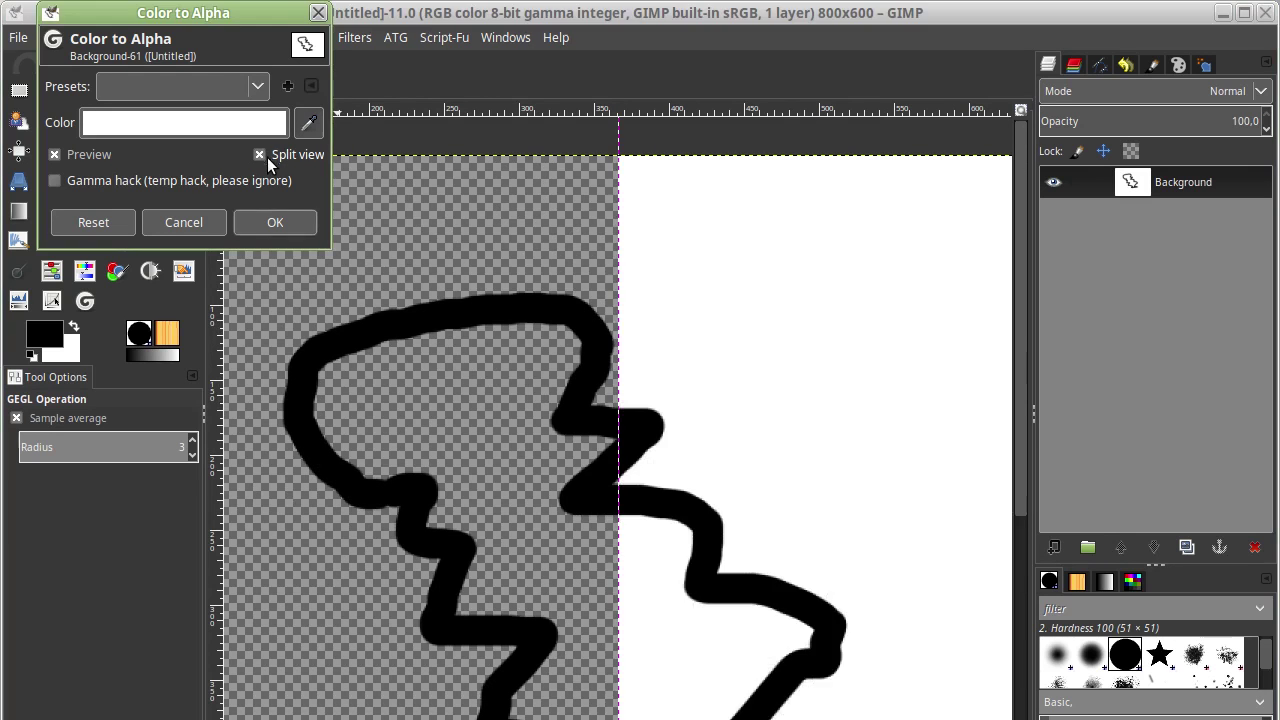
click(531, 310)
click(495, 381)
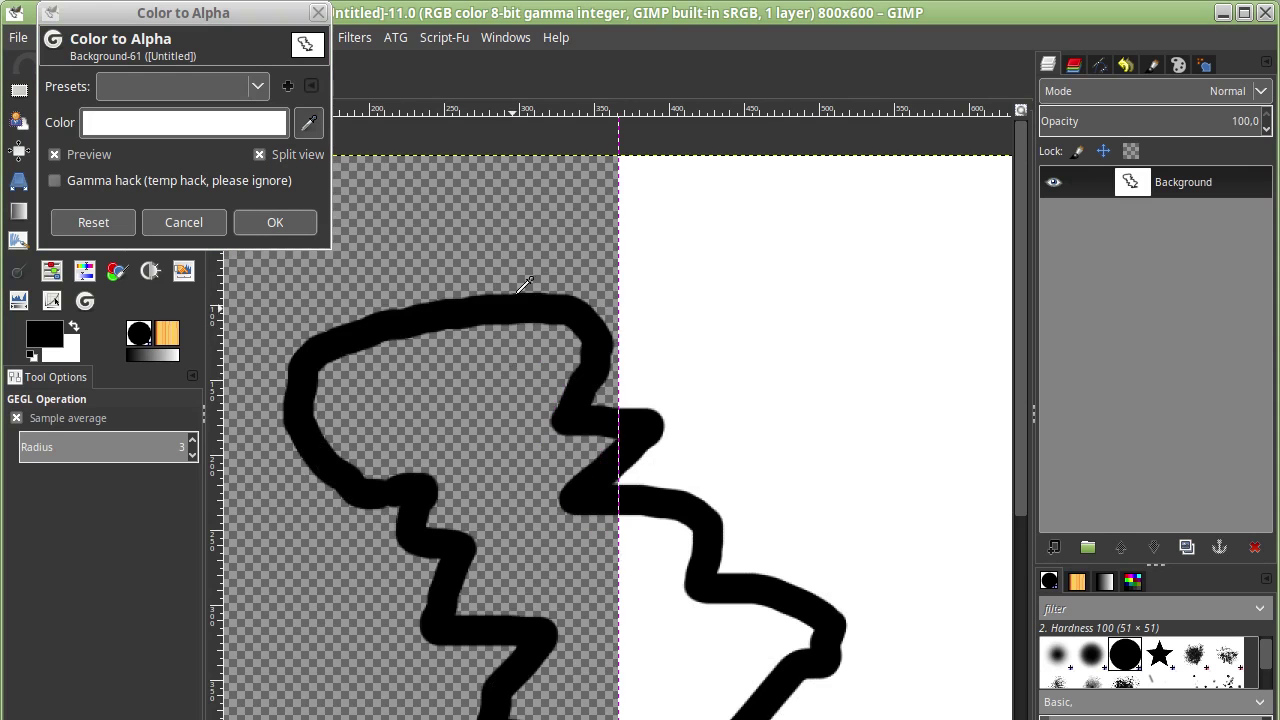
key(Escape)
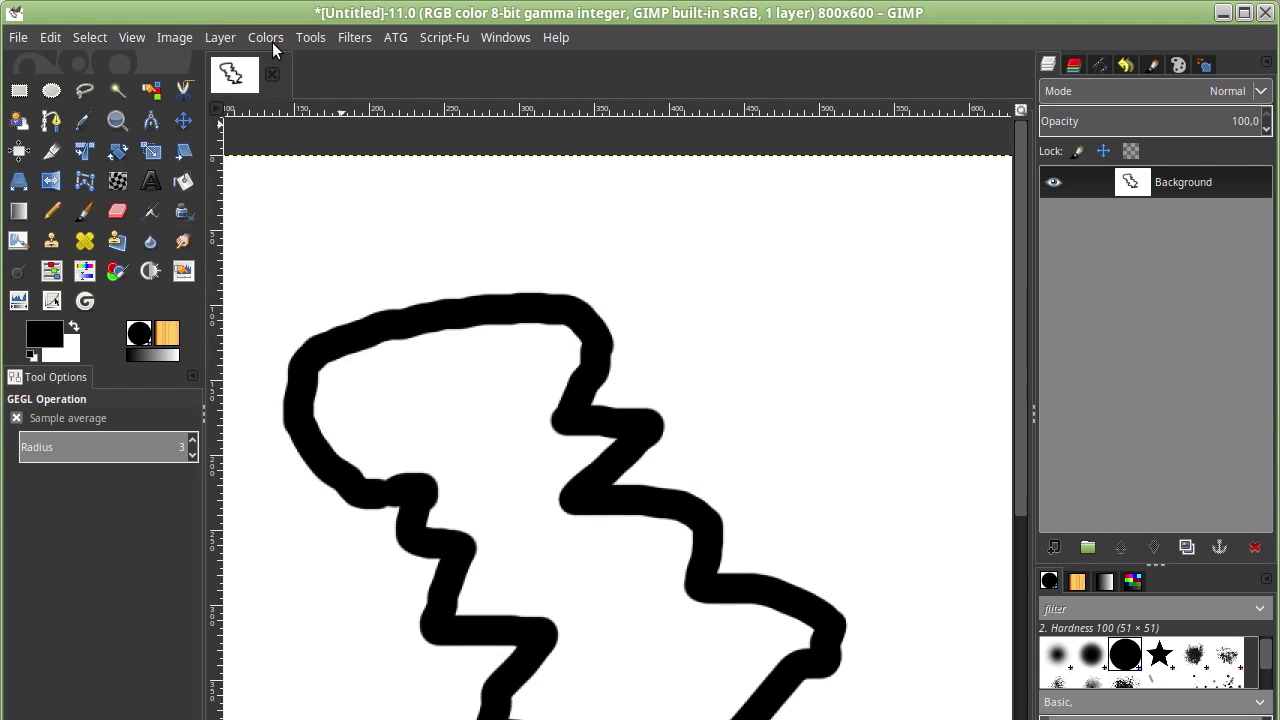